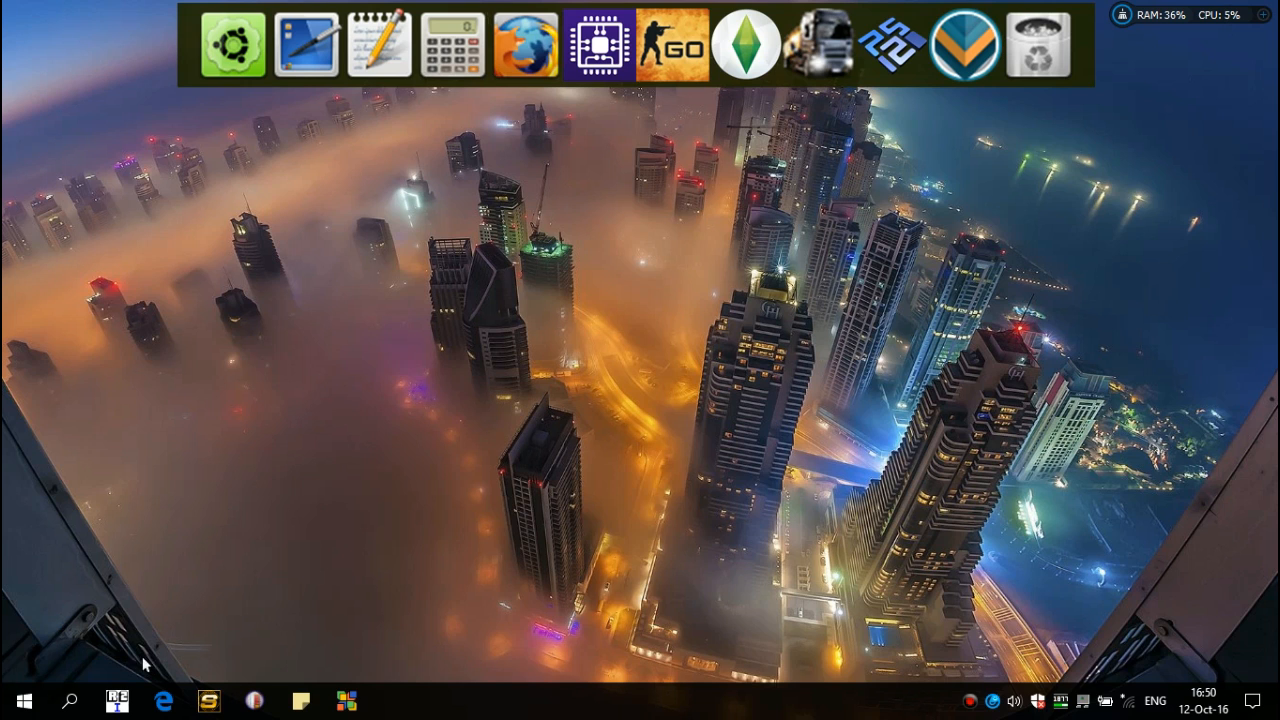
Start RES2DINV and open its display window for showing inversion results.
click(117, 700)
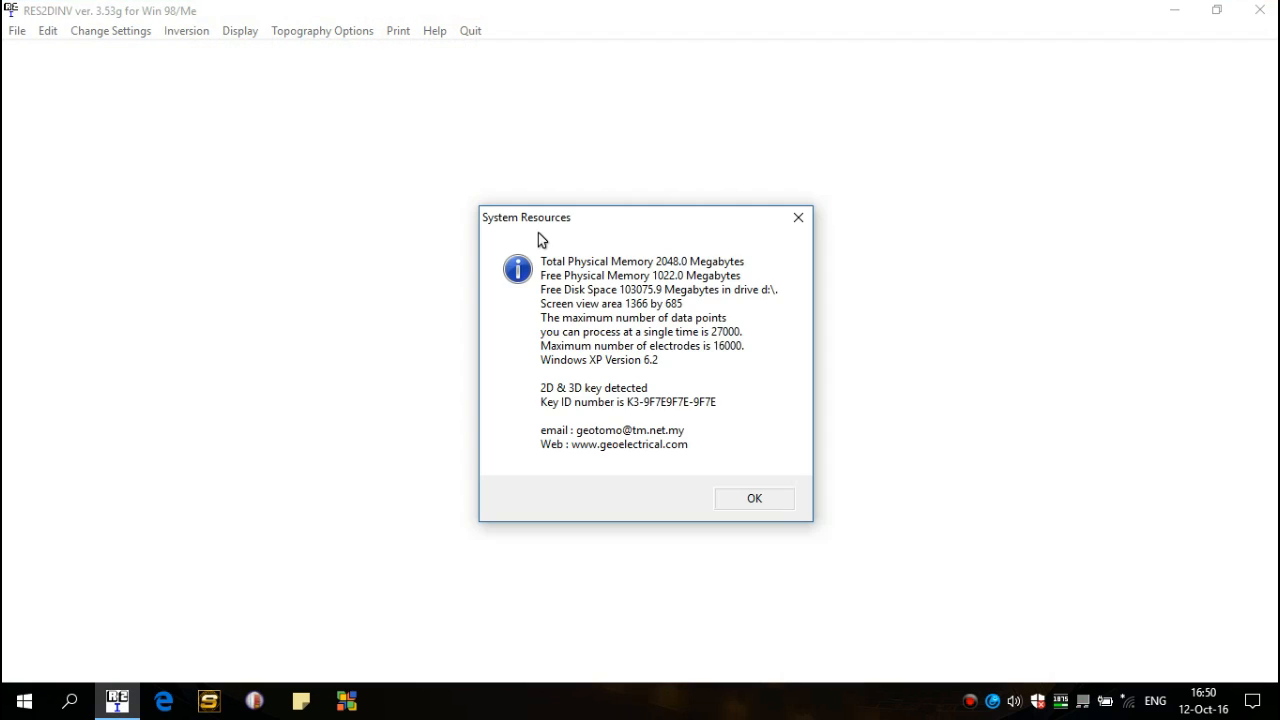
key(Return)
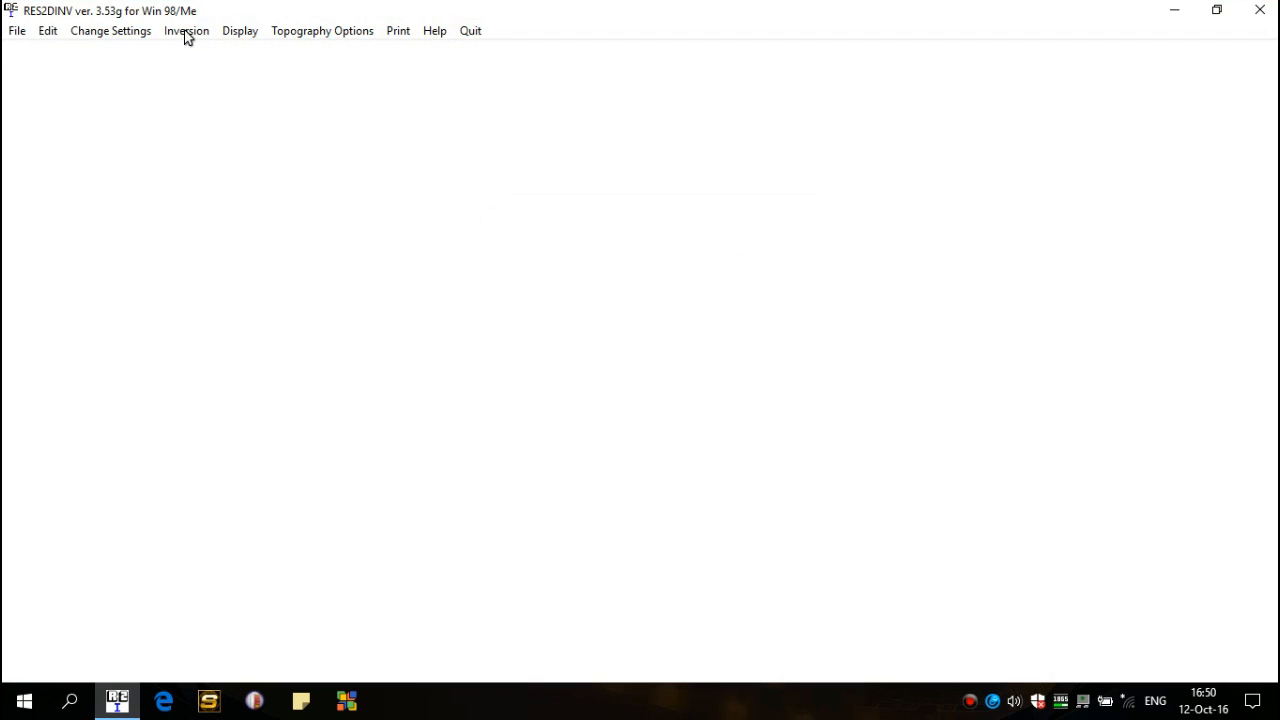
click(18, 32)
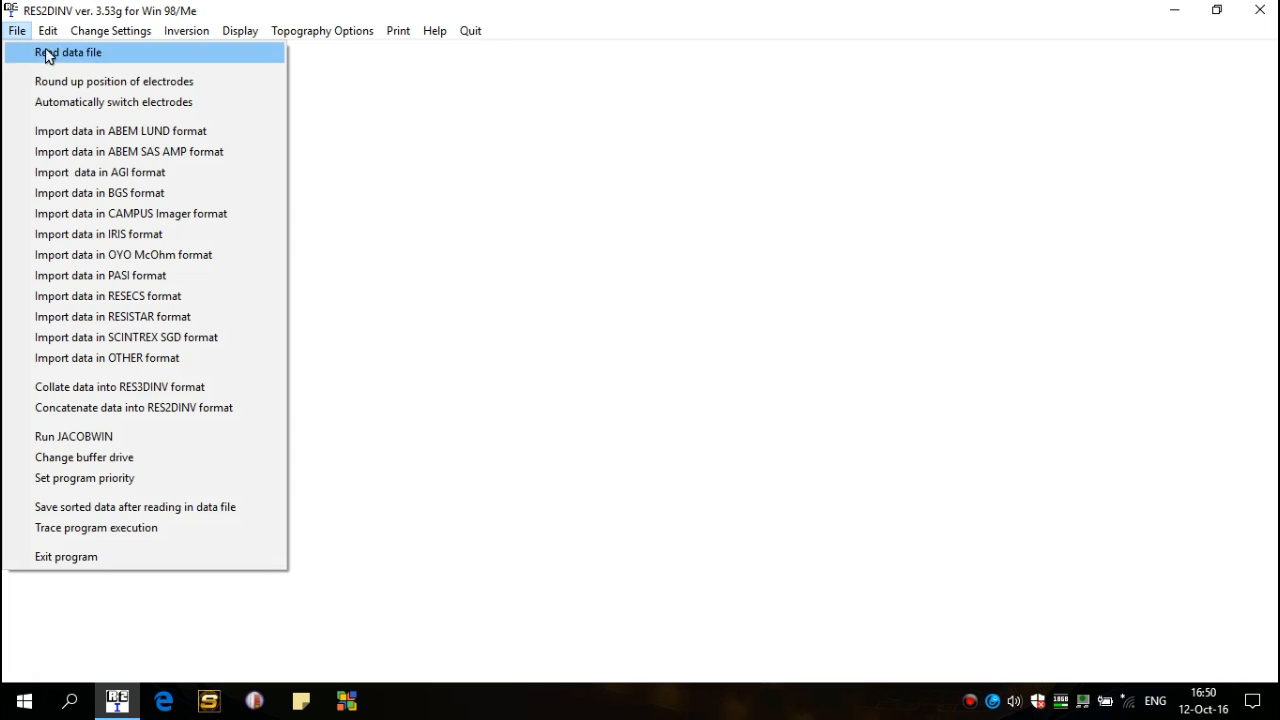
mouse_move(186, 31)
click(216, 9)
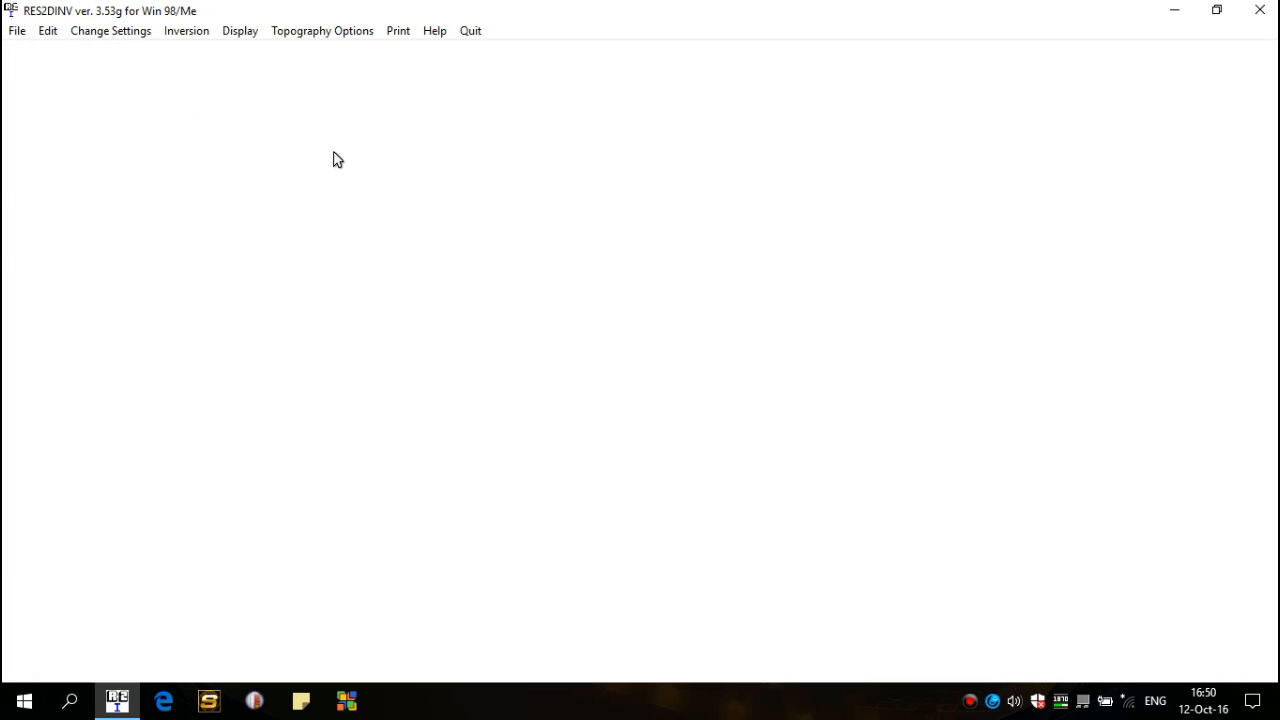
click(250, 32)
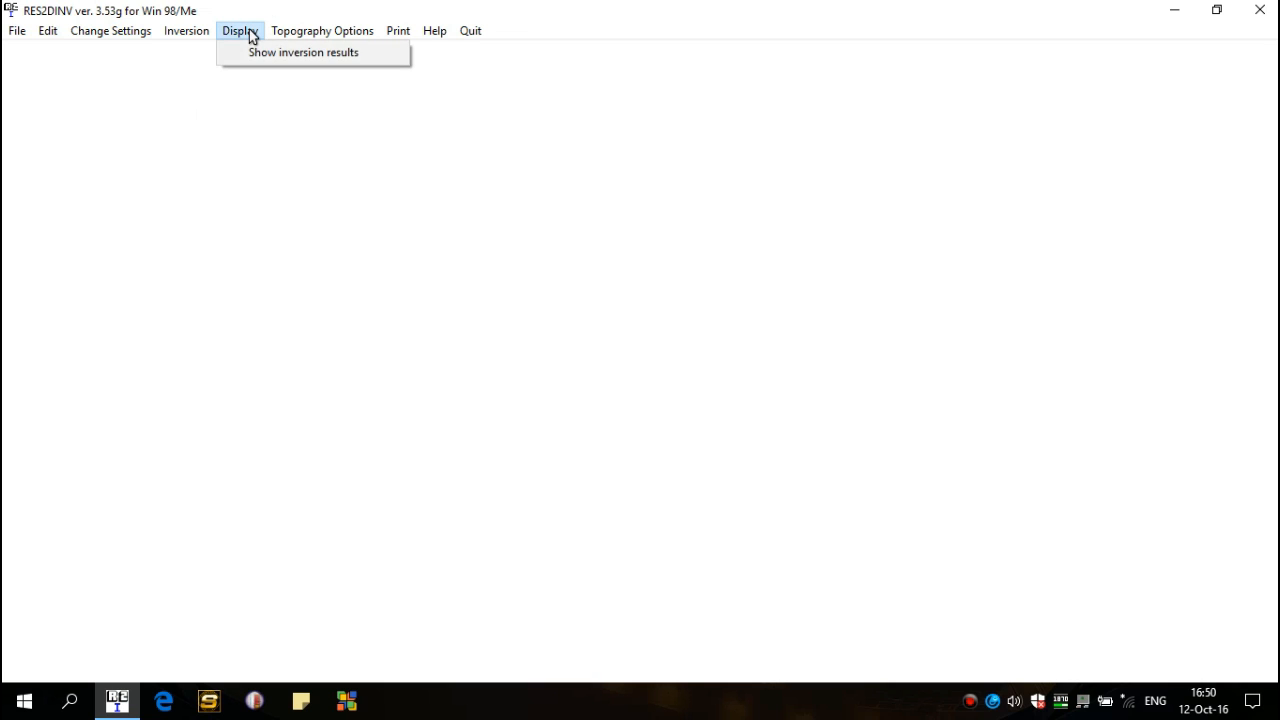
click(264, 53)
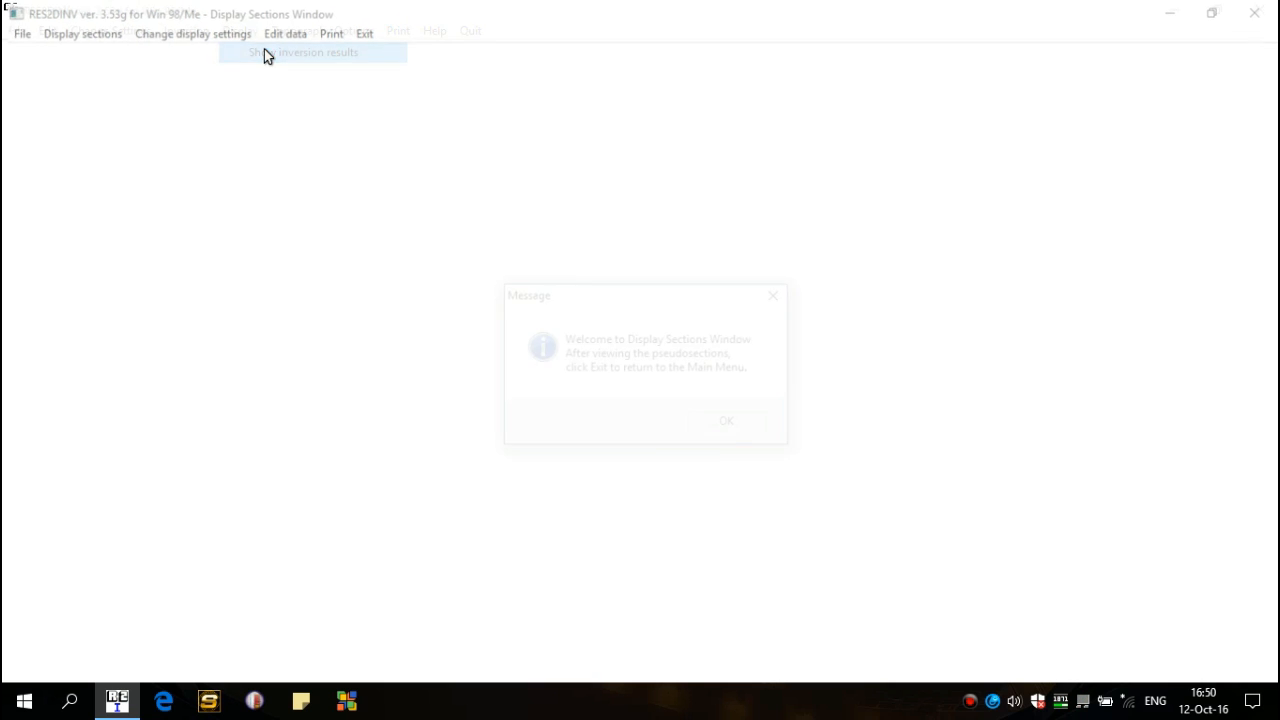
click(727, 422)
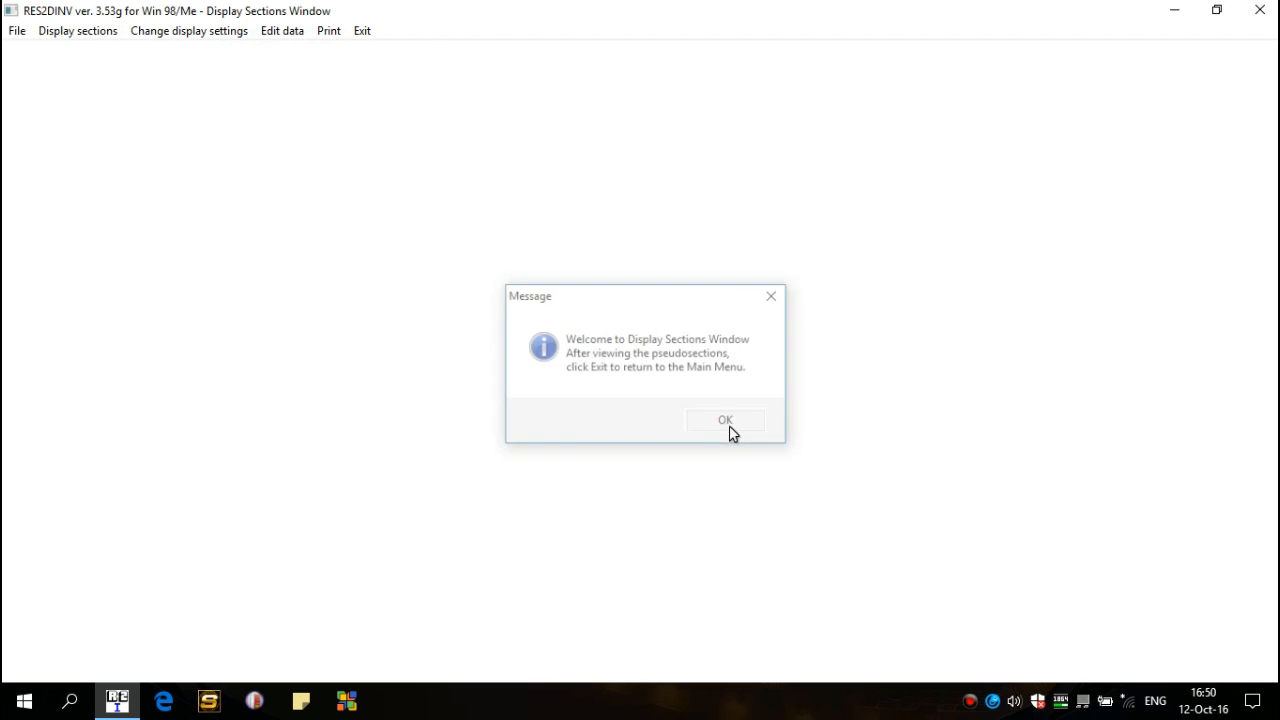
Read the inversion results file Line5edit.INV from the E-lecture Voxler folder.
click(20, 31)
click(34, 51)
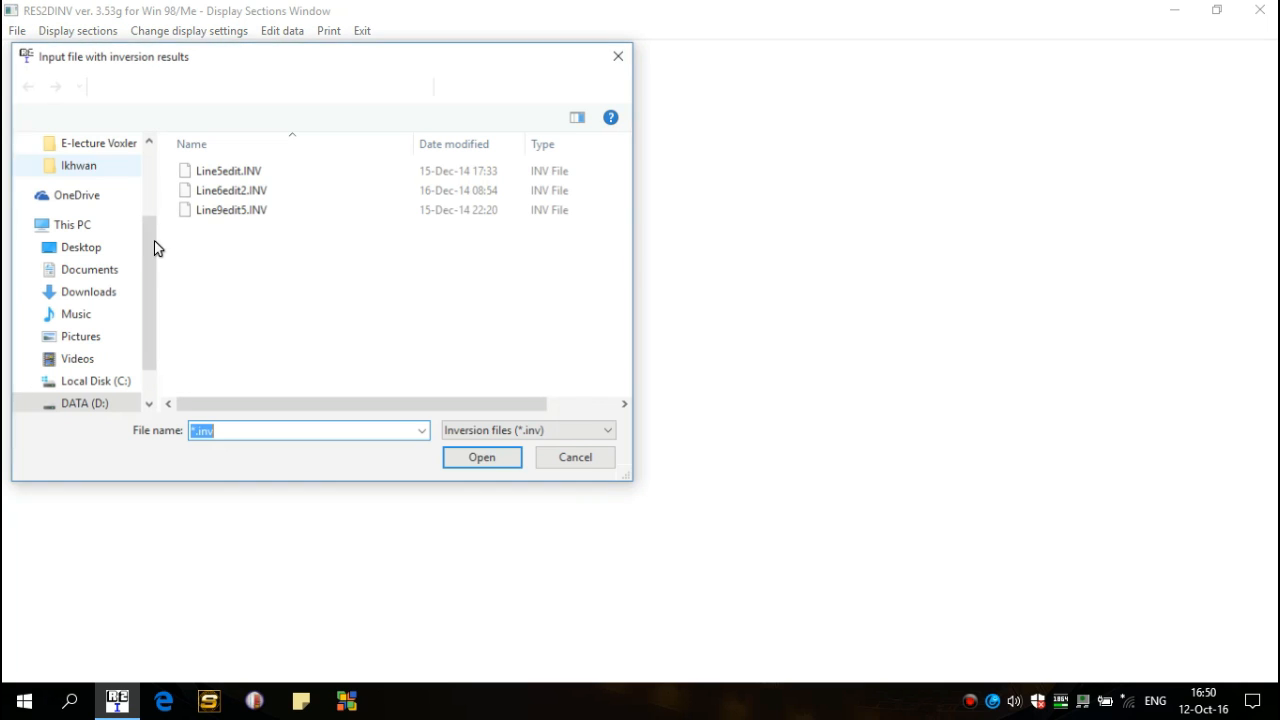
double_click(282, 176)
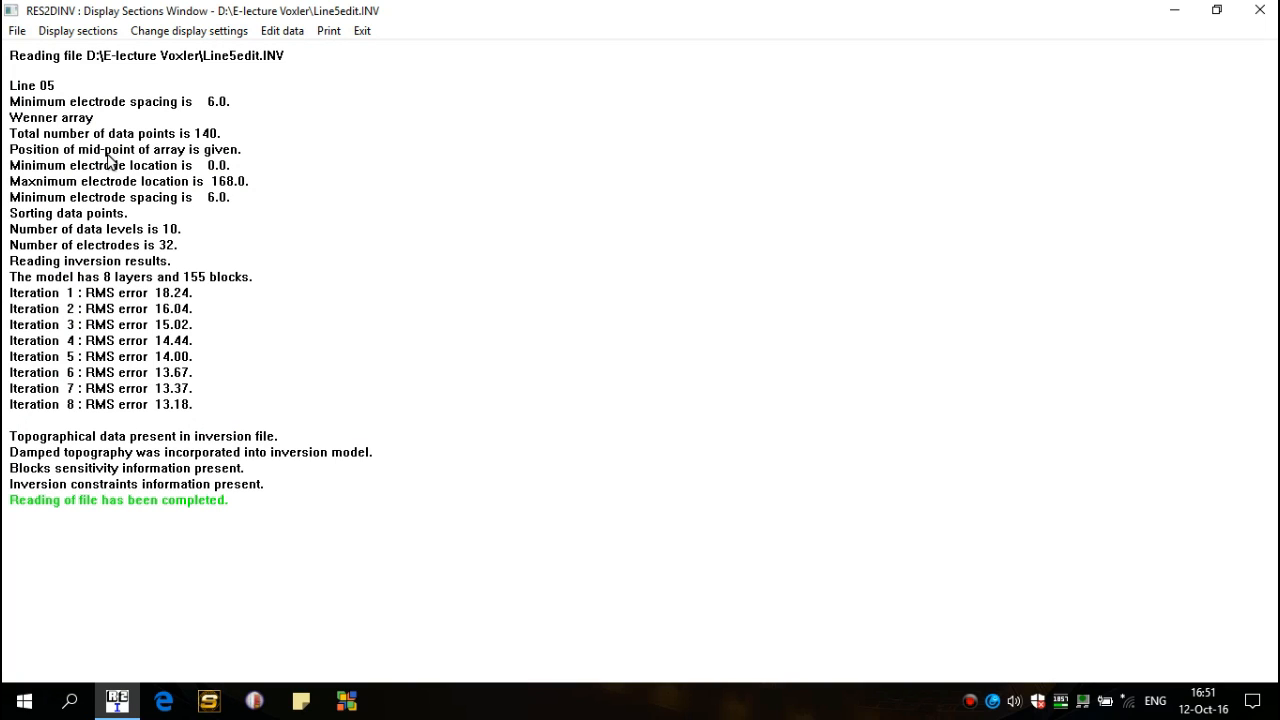
Display the data and model sections of Line 05 for iteration 5 with logarithmic contour intervals.
click(103, 31)
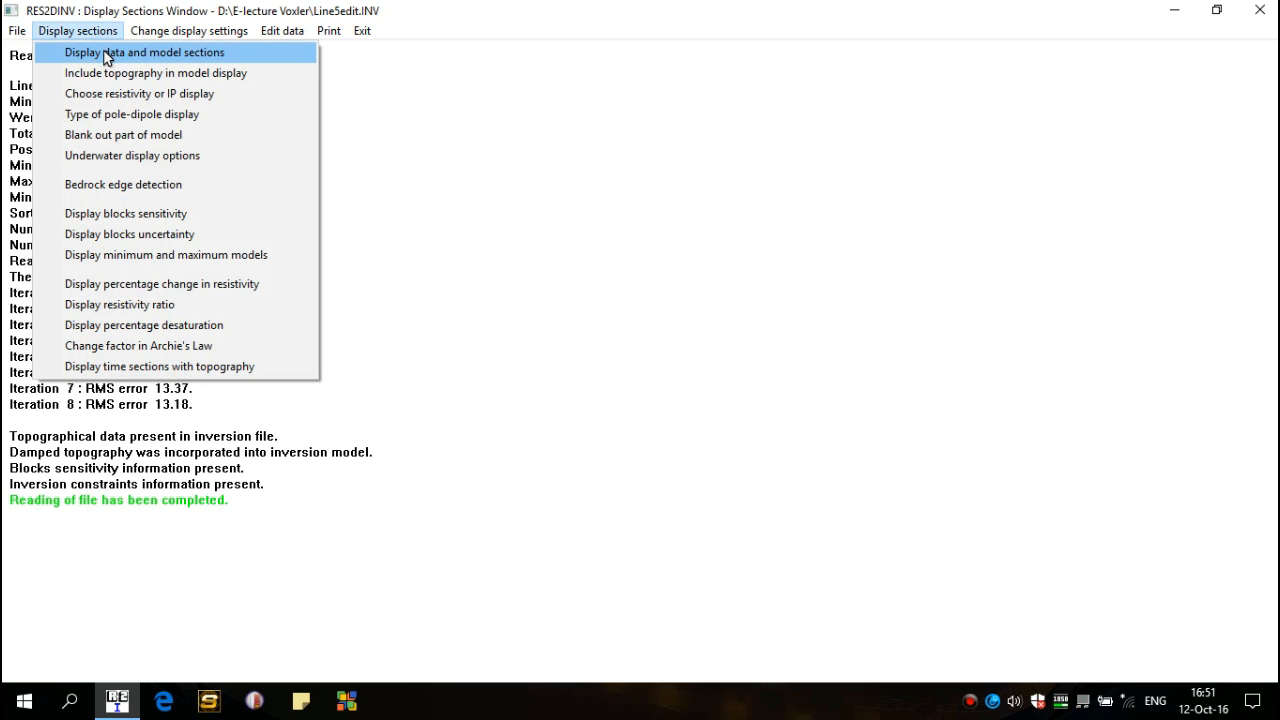
click(105, 57)
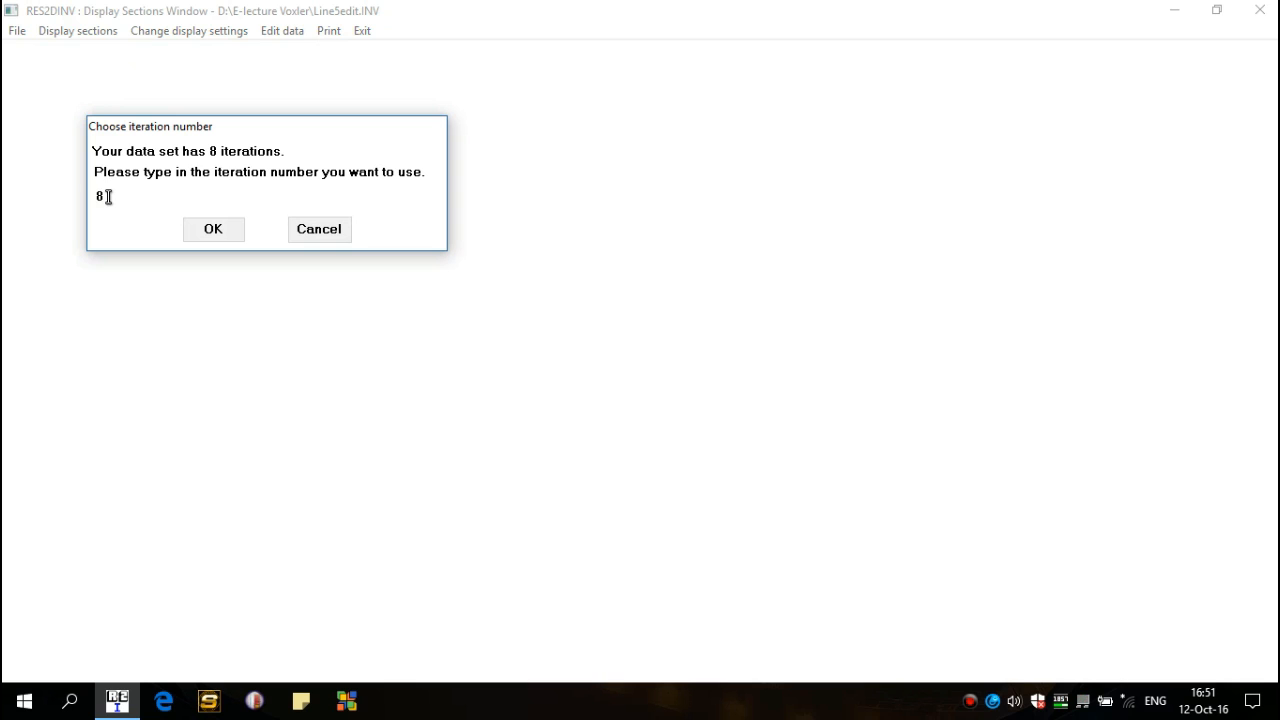
text(5)
click(214, 235)
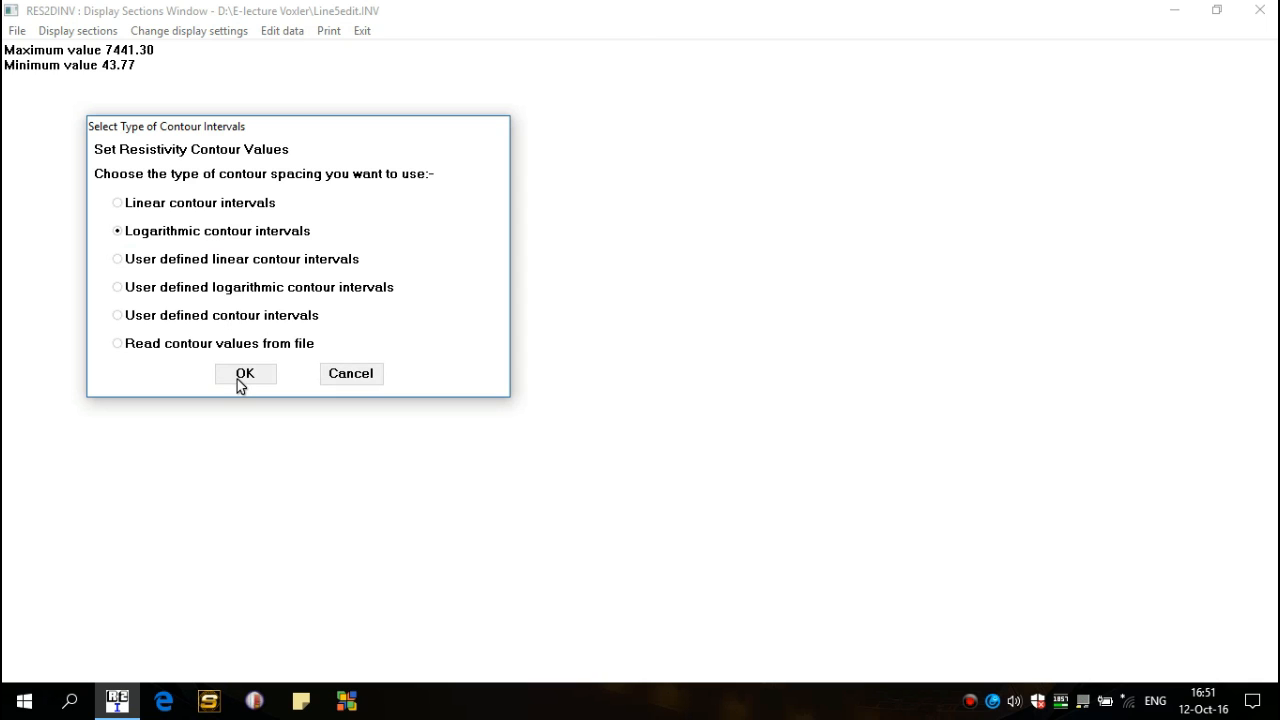
click(243, 381)
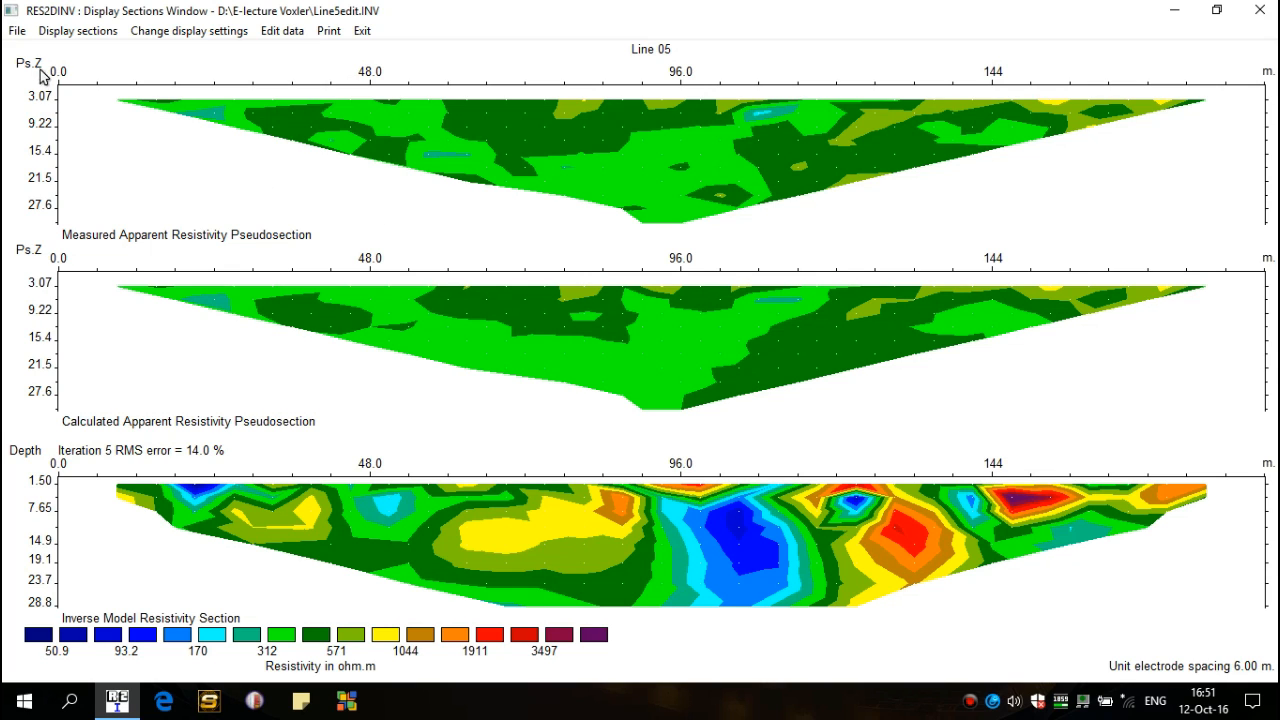
Save the iteration 5 data of Line 05 in XYZ format as Line5edit, replacing the existing file and using negative depth values.
click(16, 32)
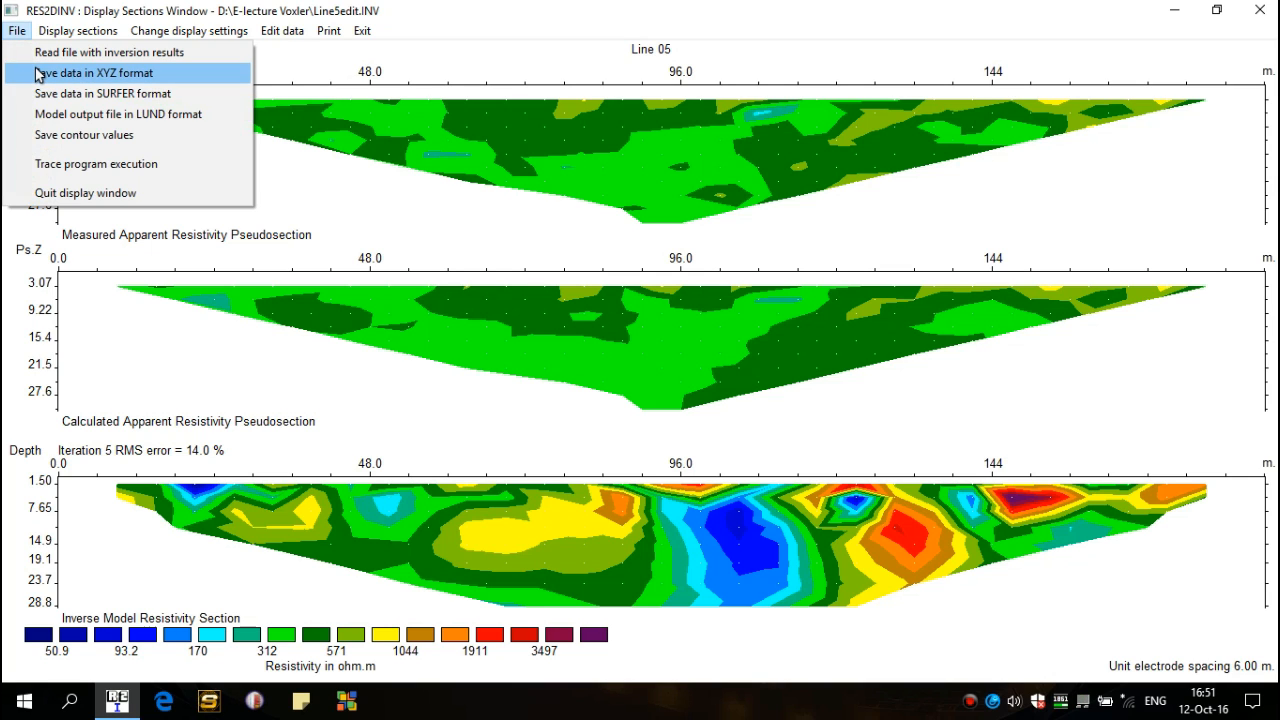
click(90, 73)
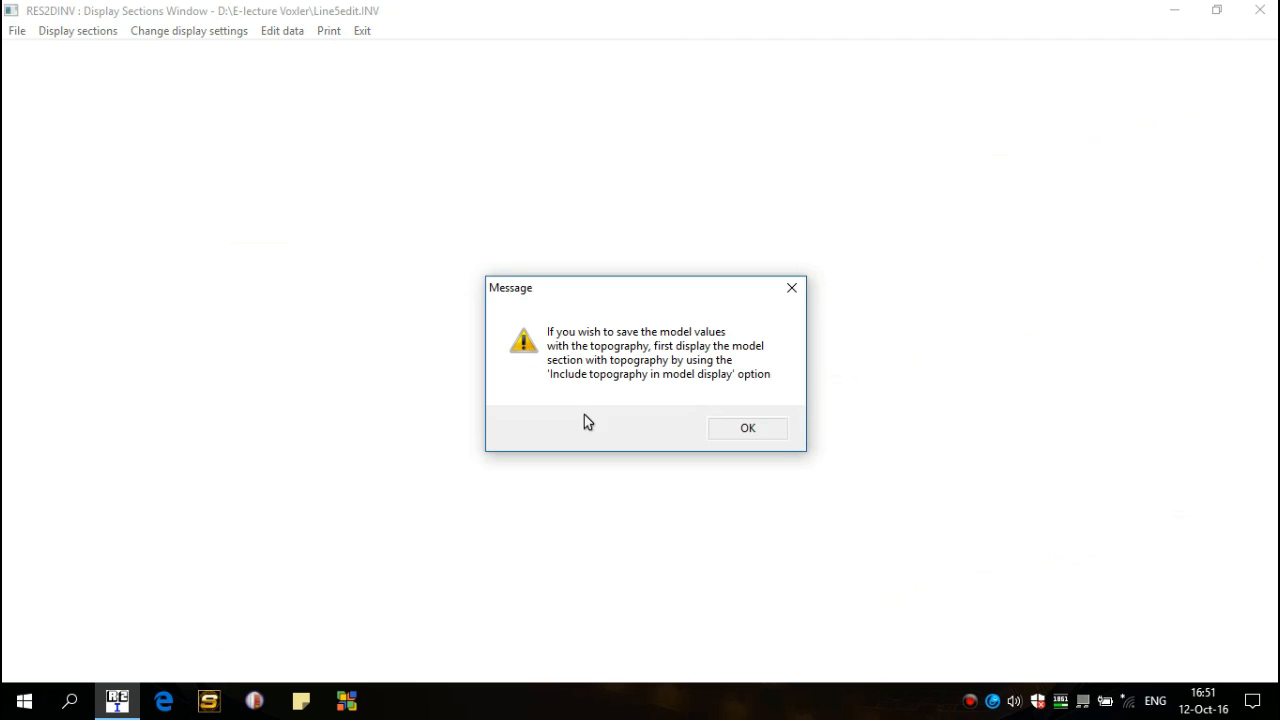
click(750, 432)
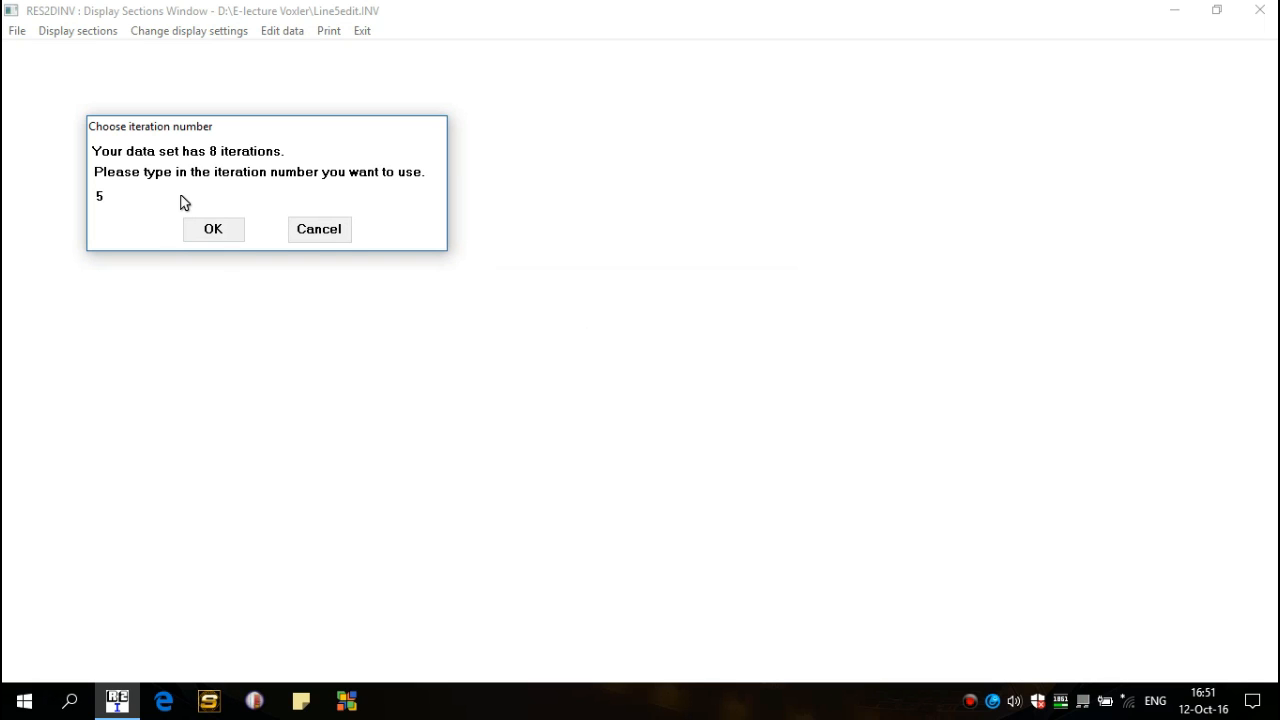
click(209, 236)
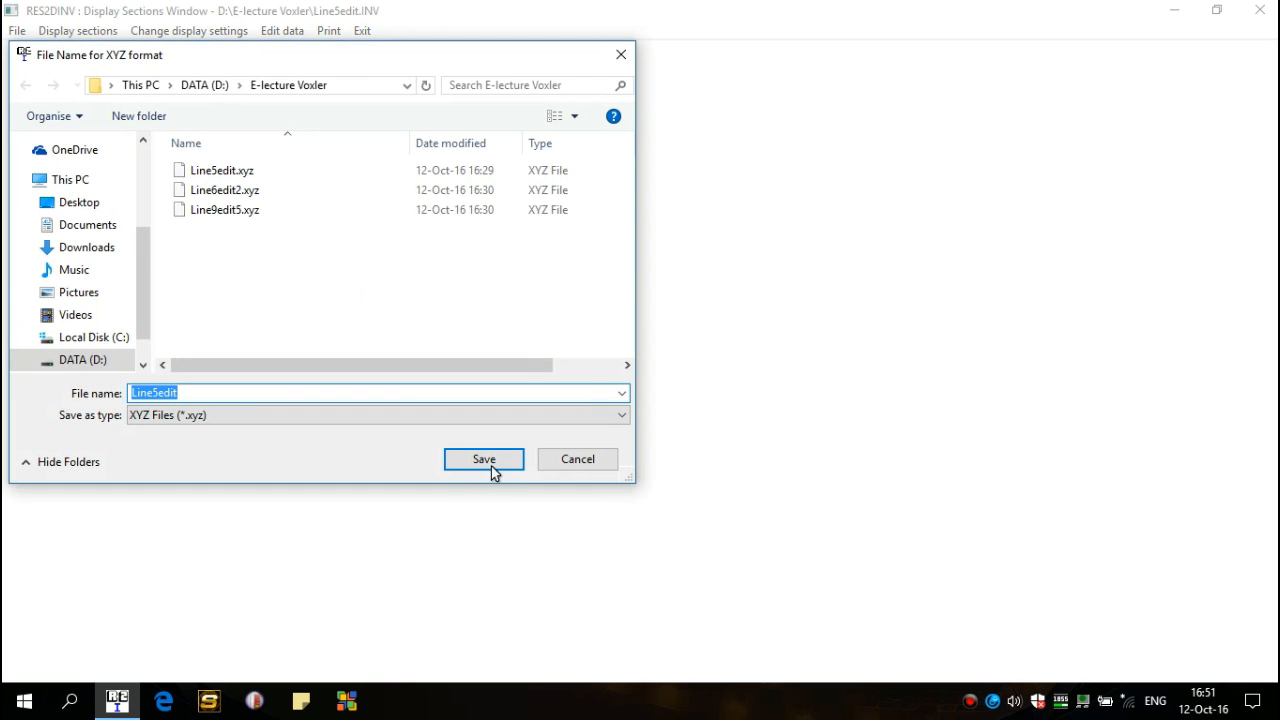
click(484, 459)
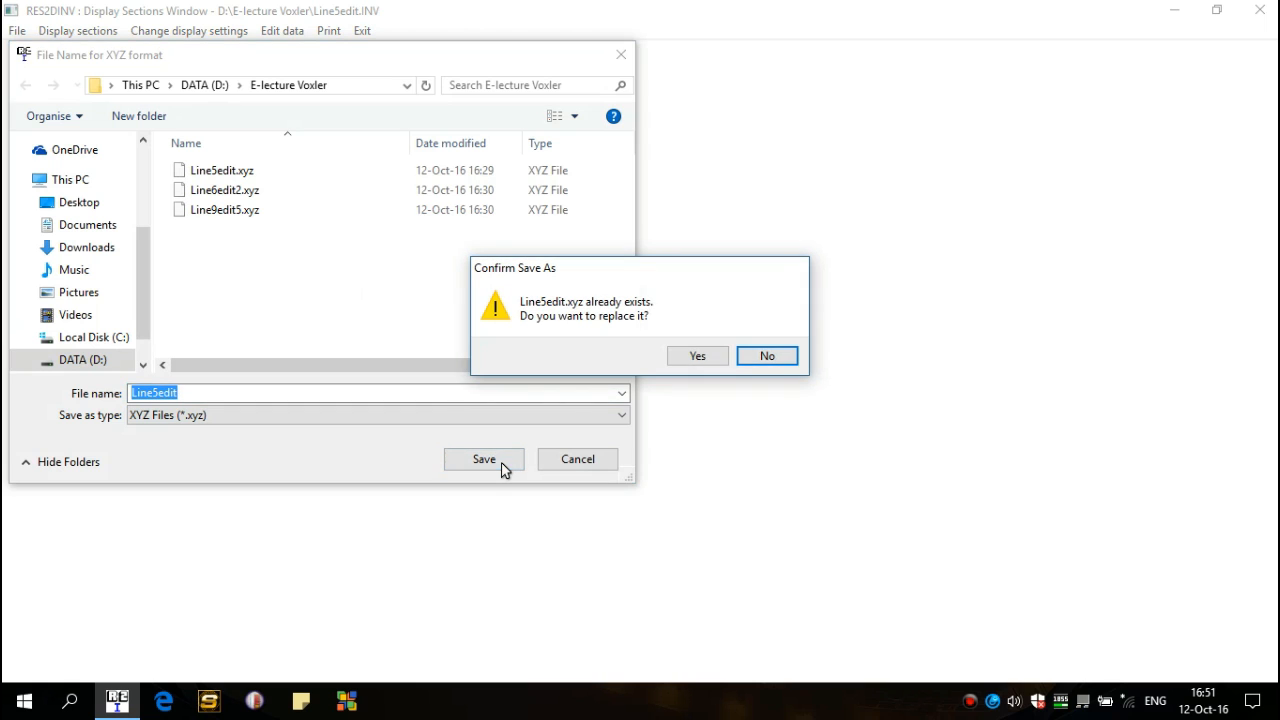
click(692, 357)
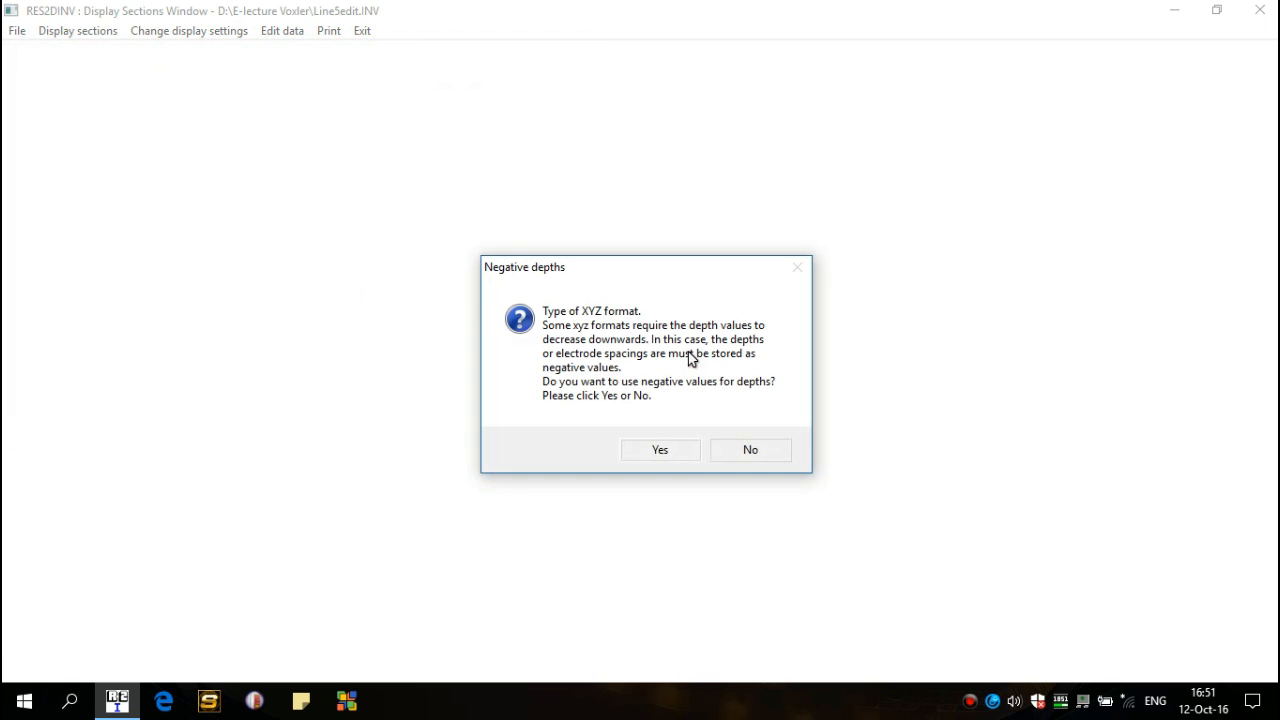
click(657, 452)
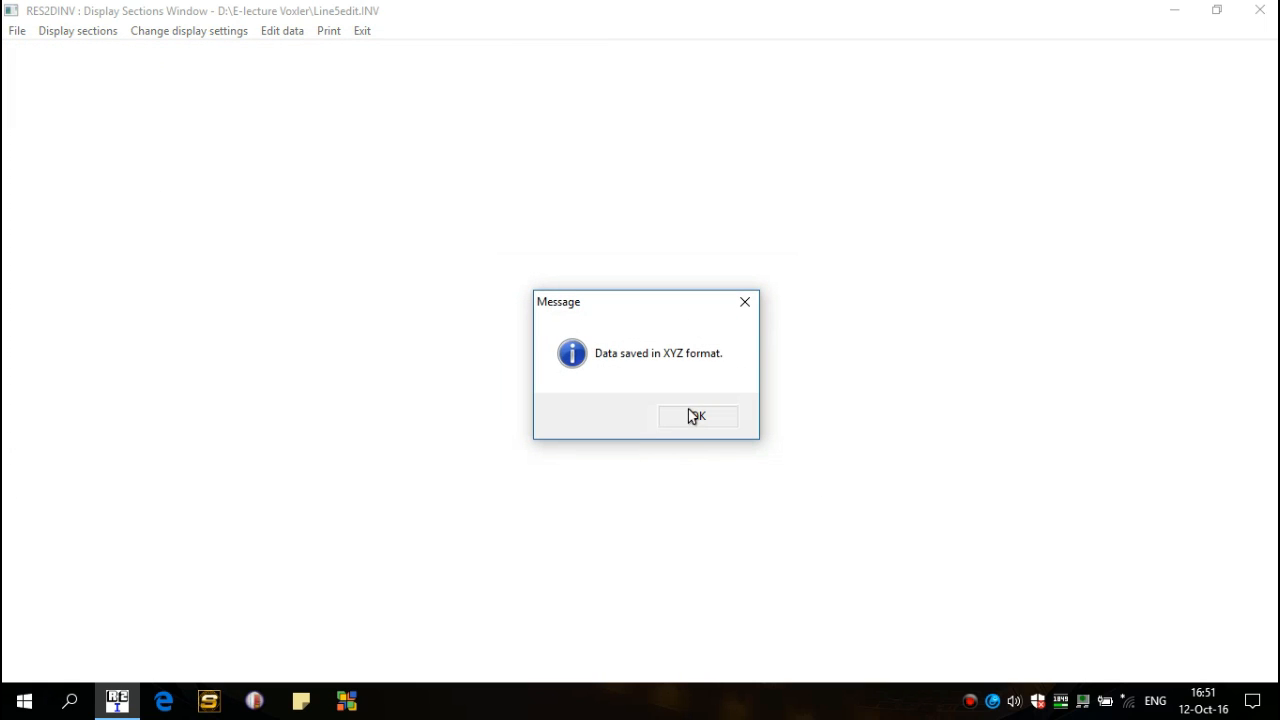
click(697, 417)
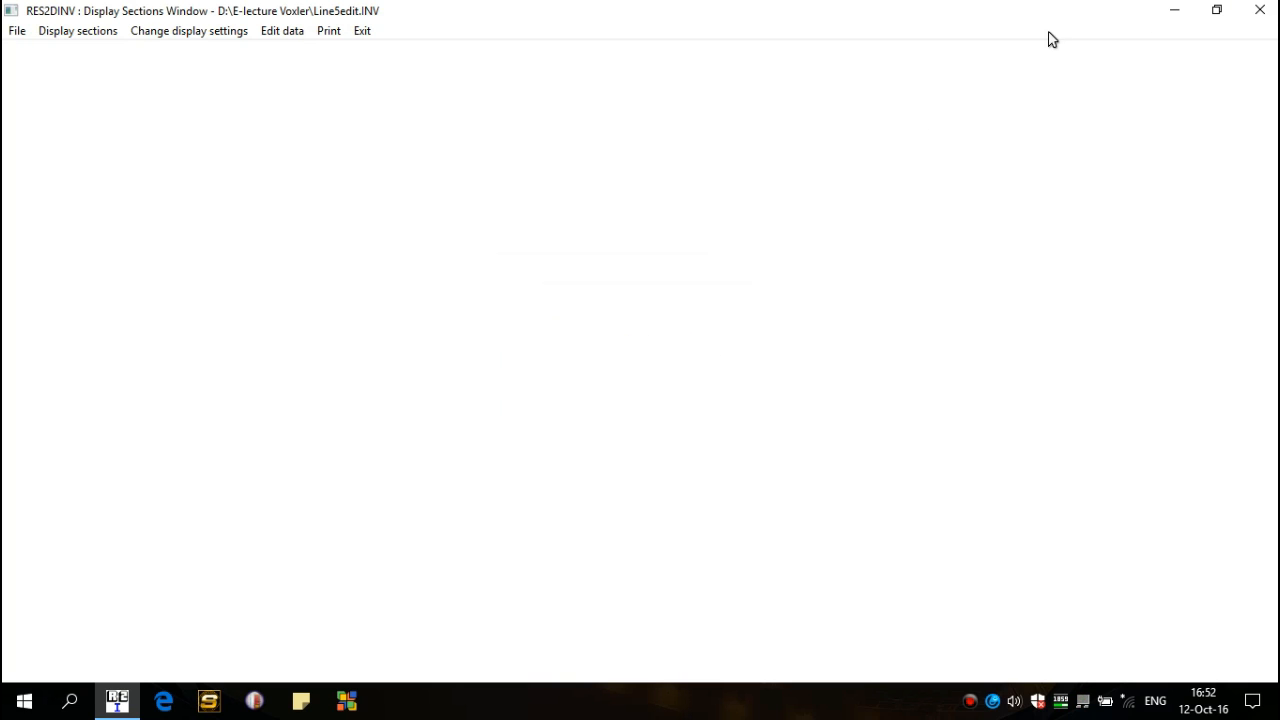
Read the inversion results file Line6edit2.INV from the E-lecture Voxler folder.
click(17, 31)
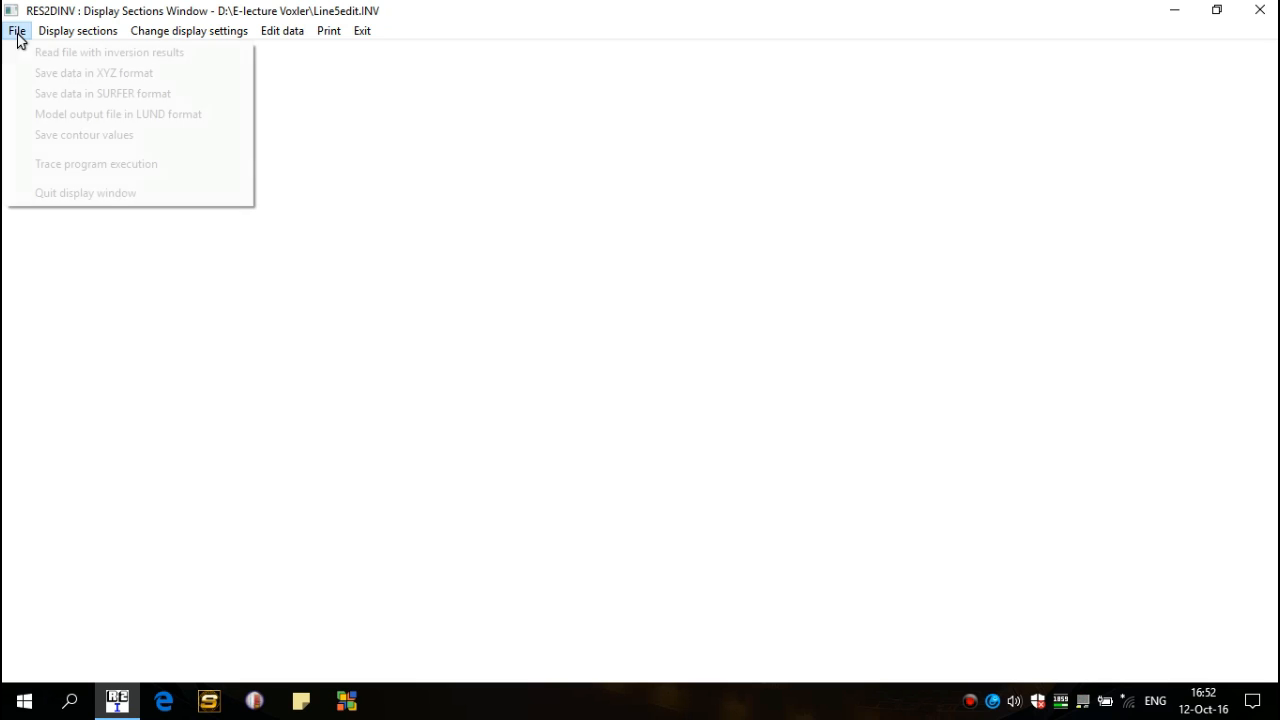
click(29, 52)
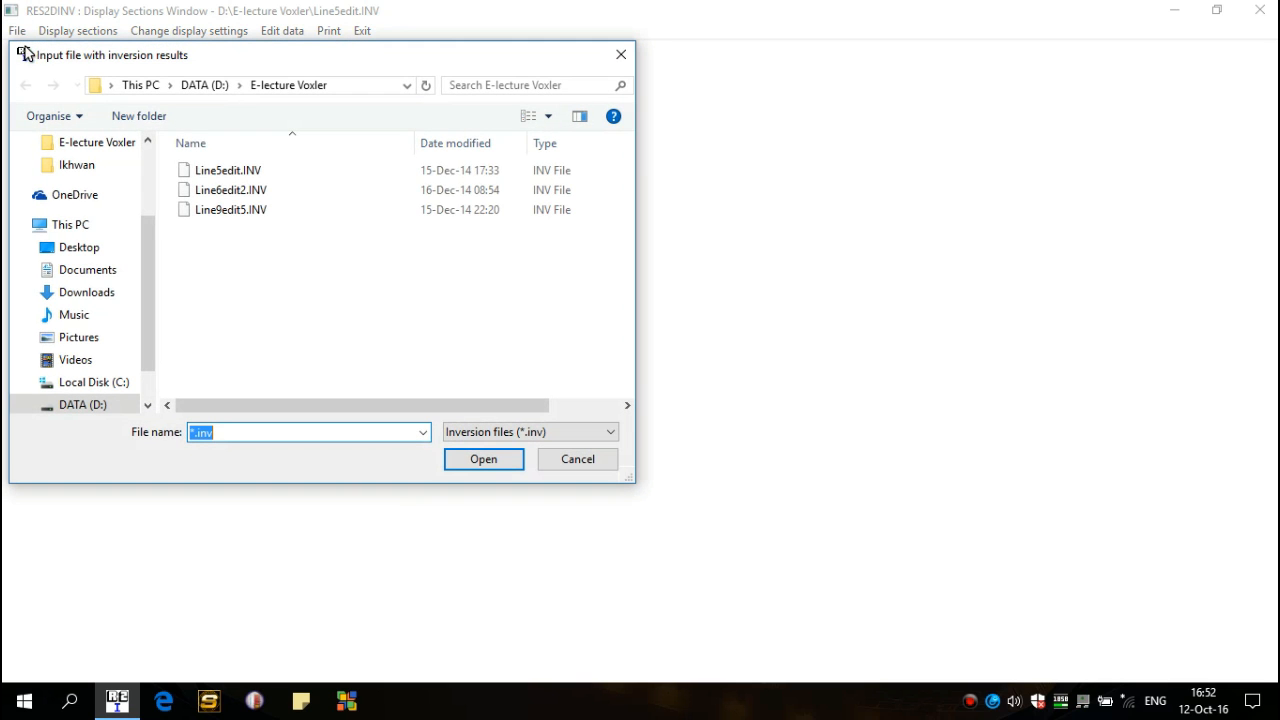
click(225, 194)
double_click(225, 194)
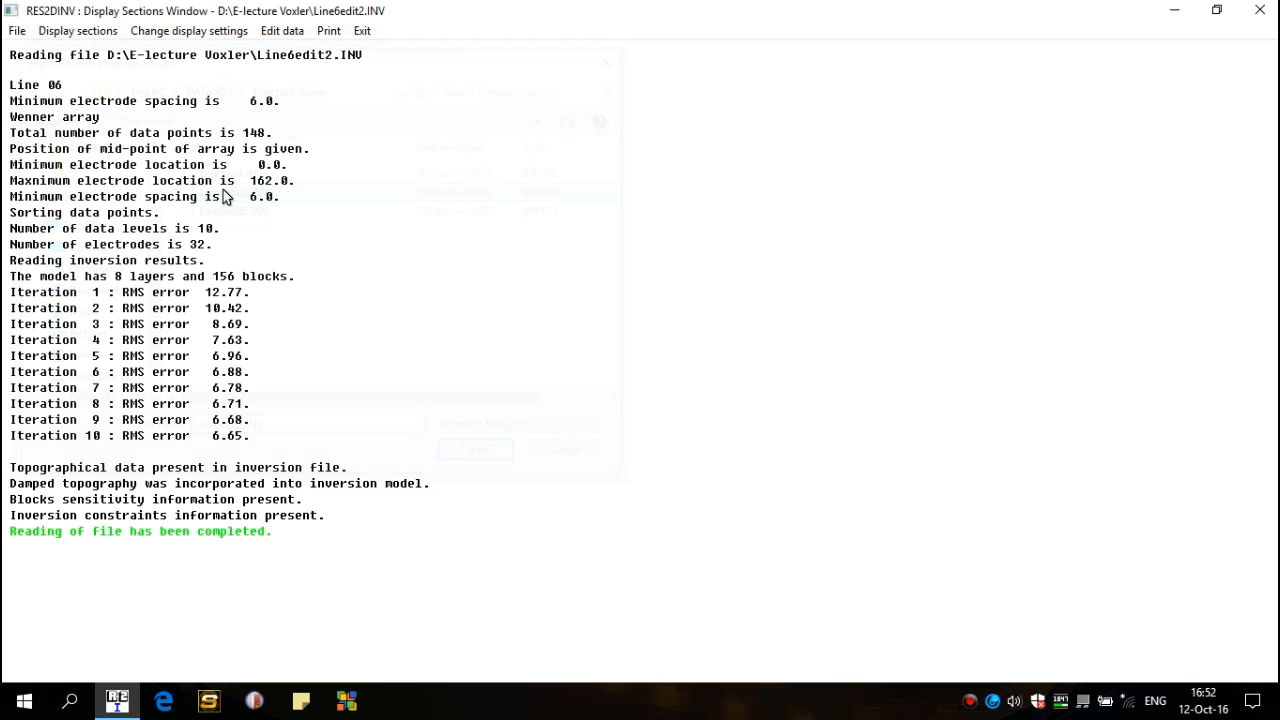
Display the data and model sections of Line 06 for iteration 5 with logarithmic contour intervals.
click(106, 33)
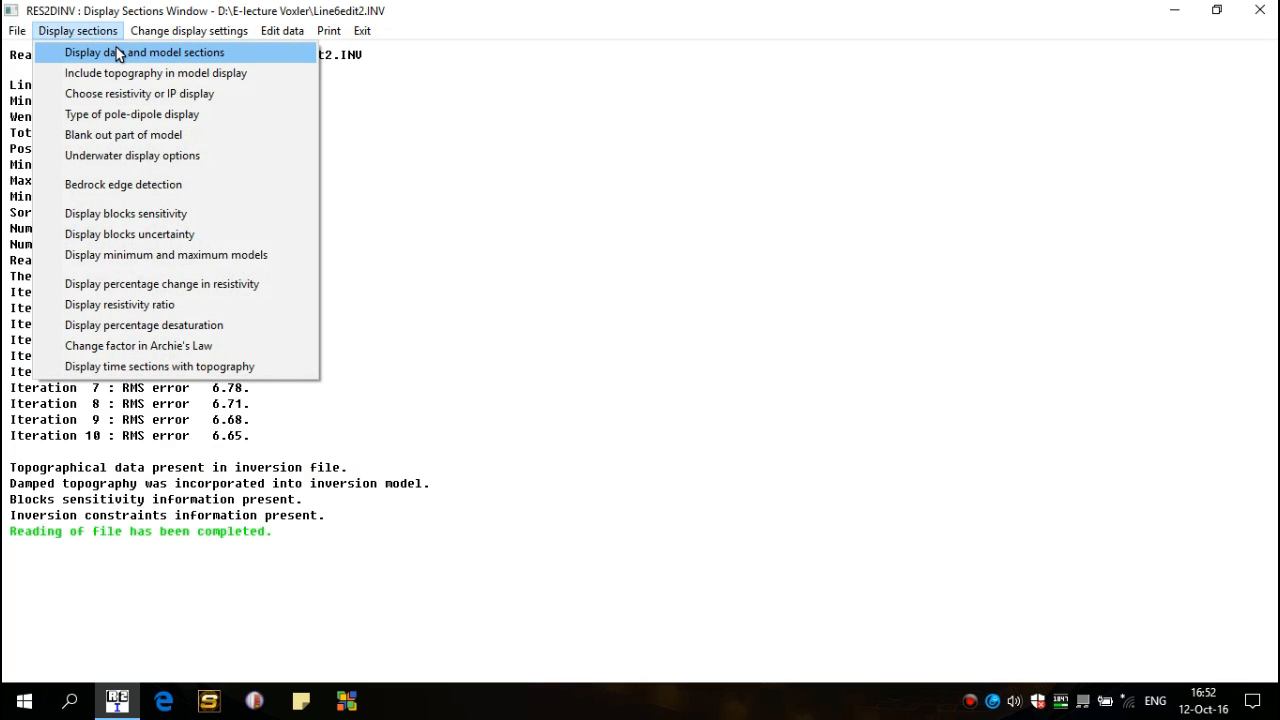
click(116, 52)
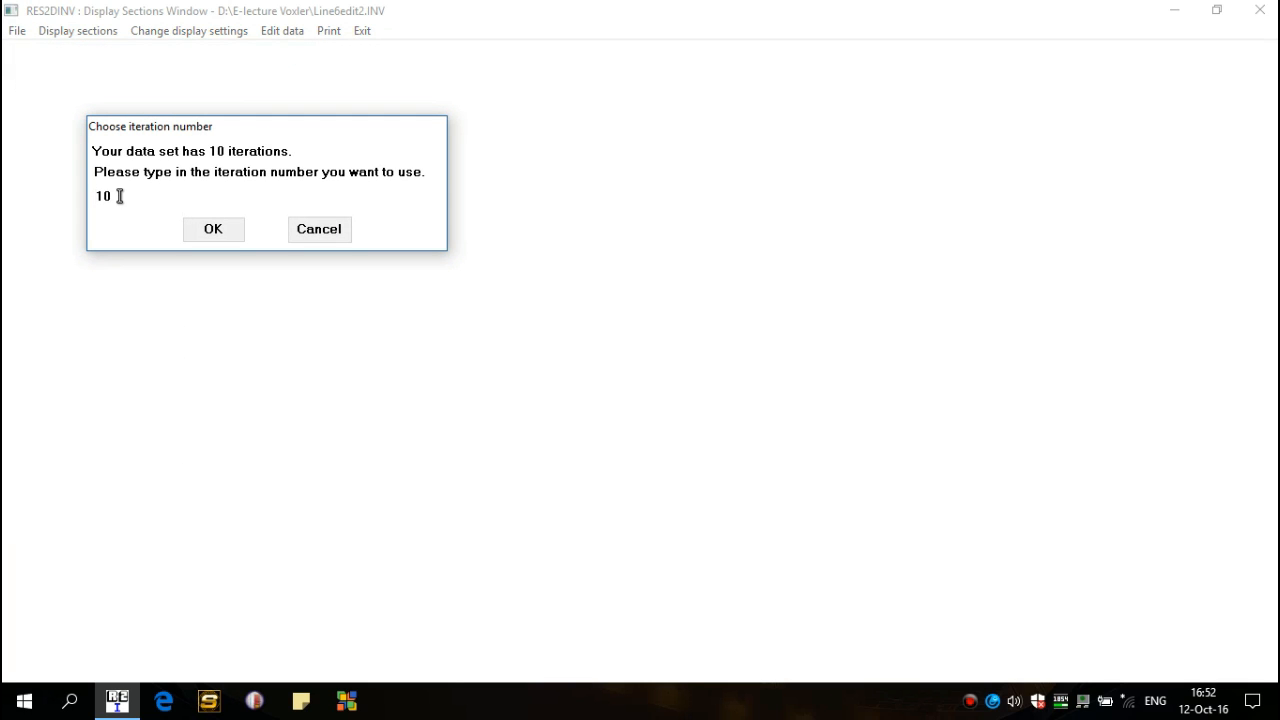
text(5)
click(241, 236)
click(247, 375)
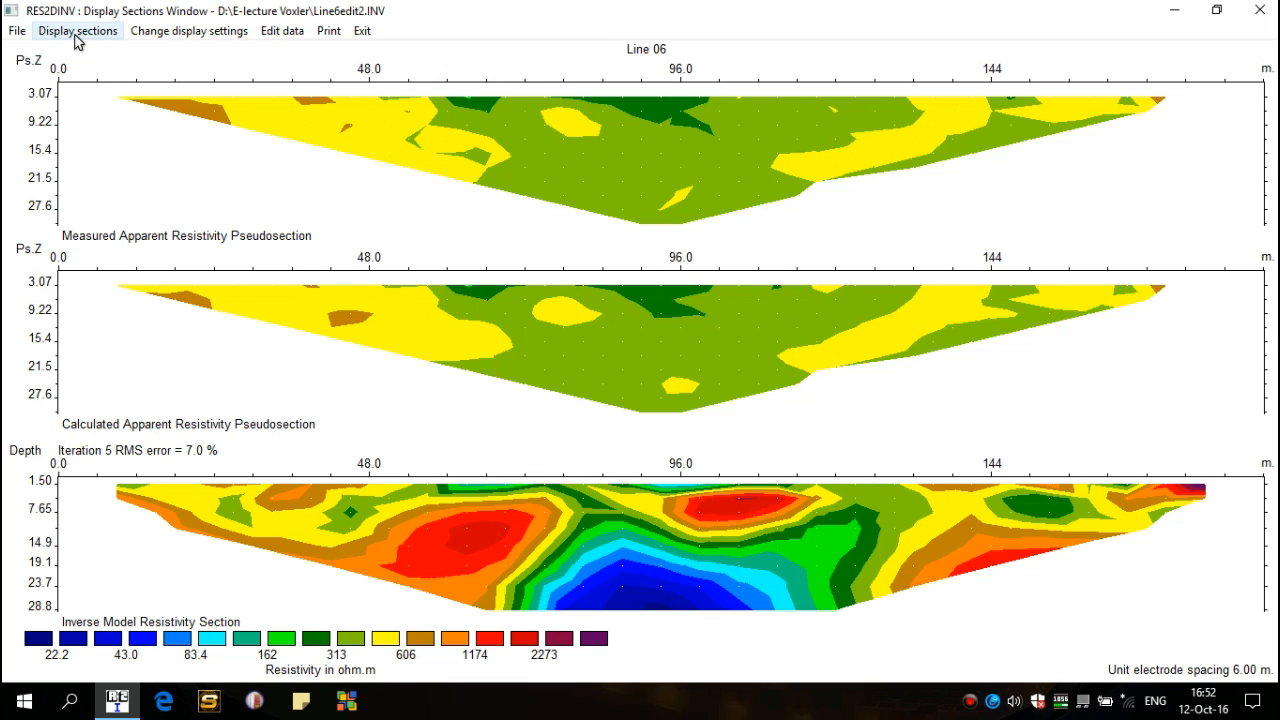
Save the iteration 5 data of Line 06 in XYZ format, replacing the existing Line6edit2.xyz and using negative depth values.
click(20, 32)
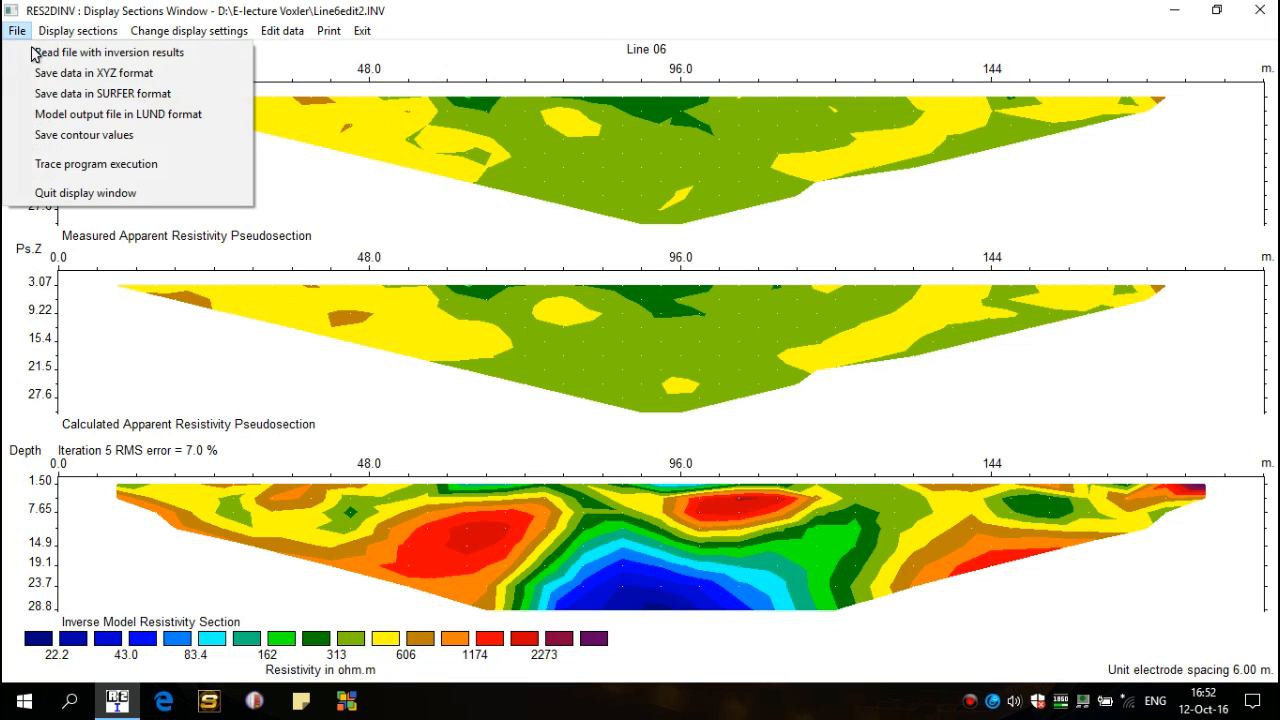
click(45, 73)
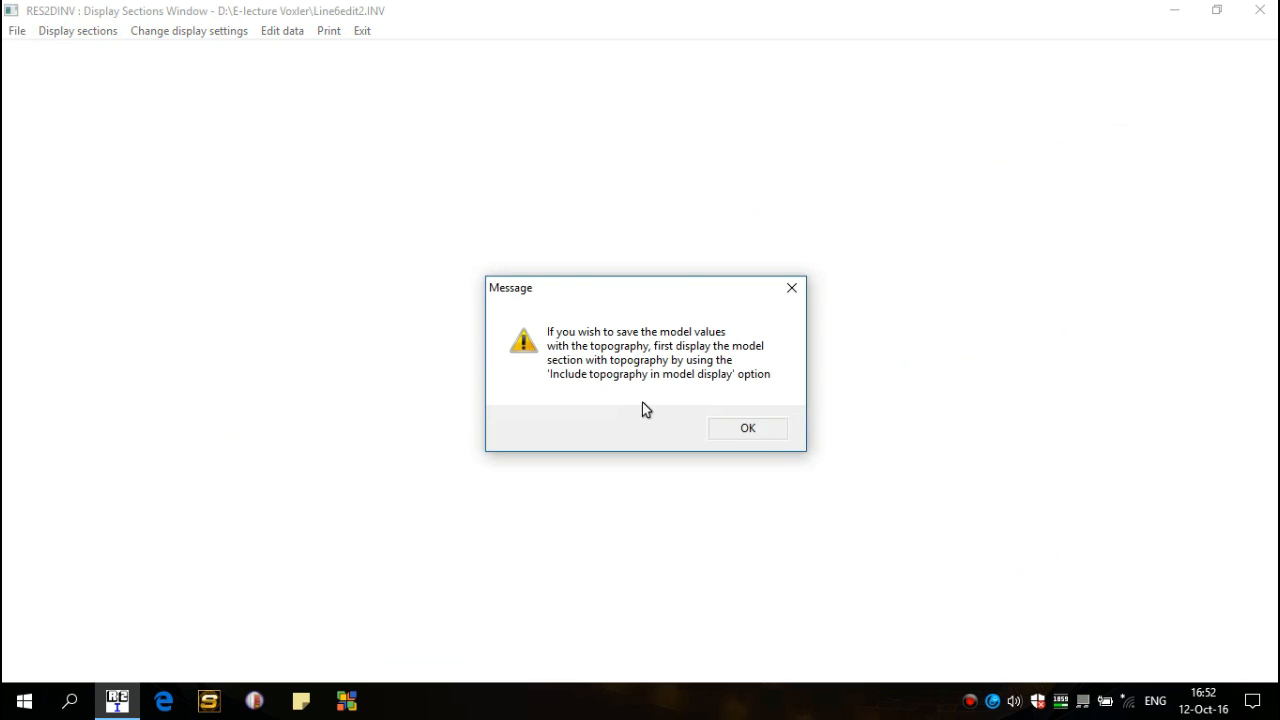
click(745, 428)
click(218, 230)
click(488, 462)
click(712, 362)
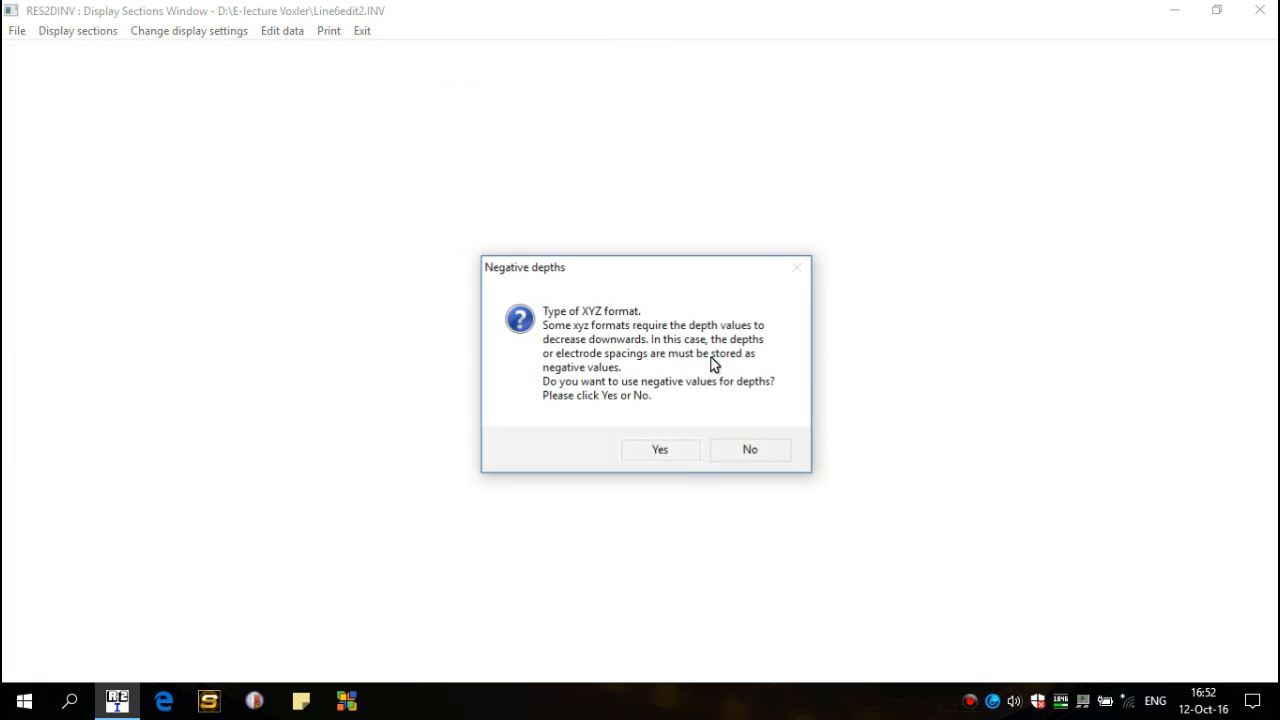
click(660, 458)
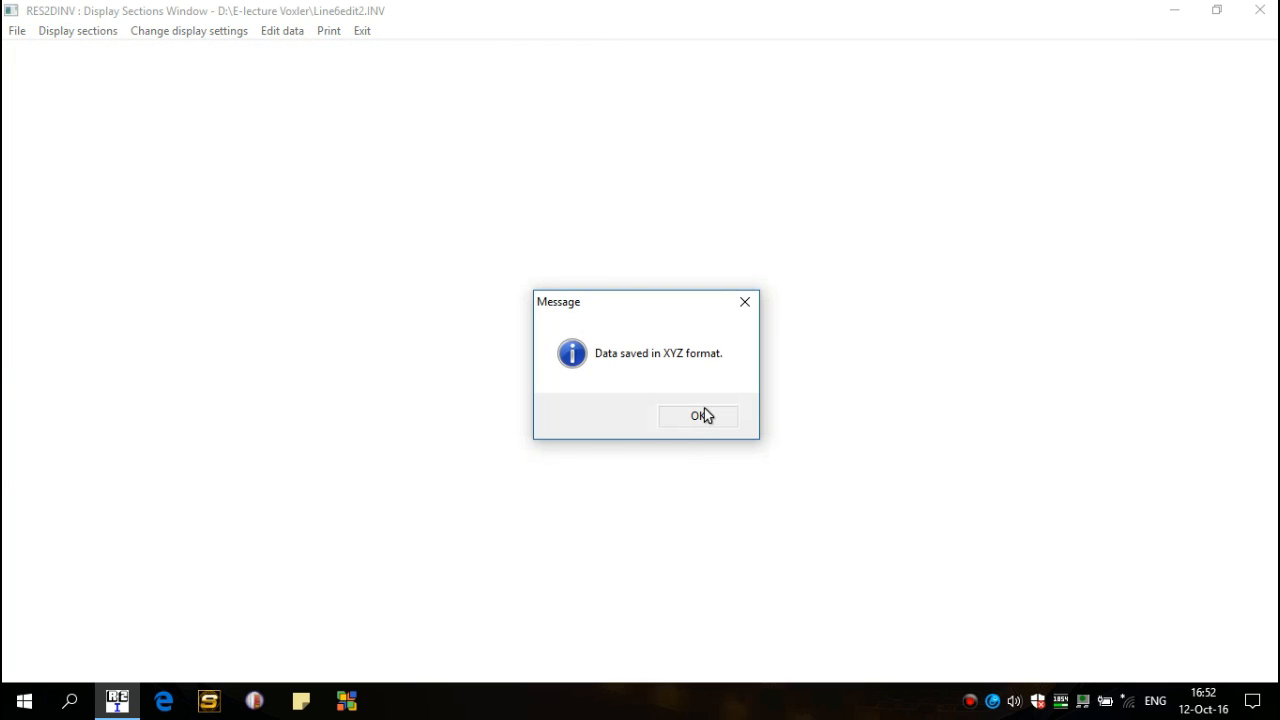
click(700, 417)
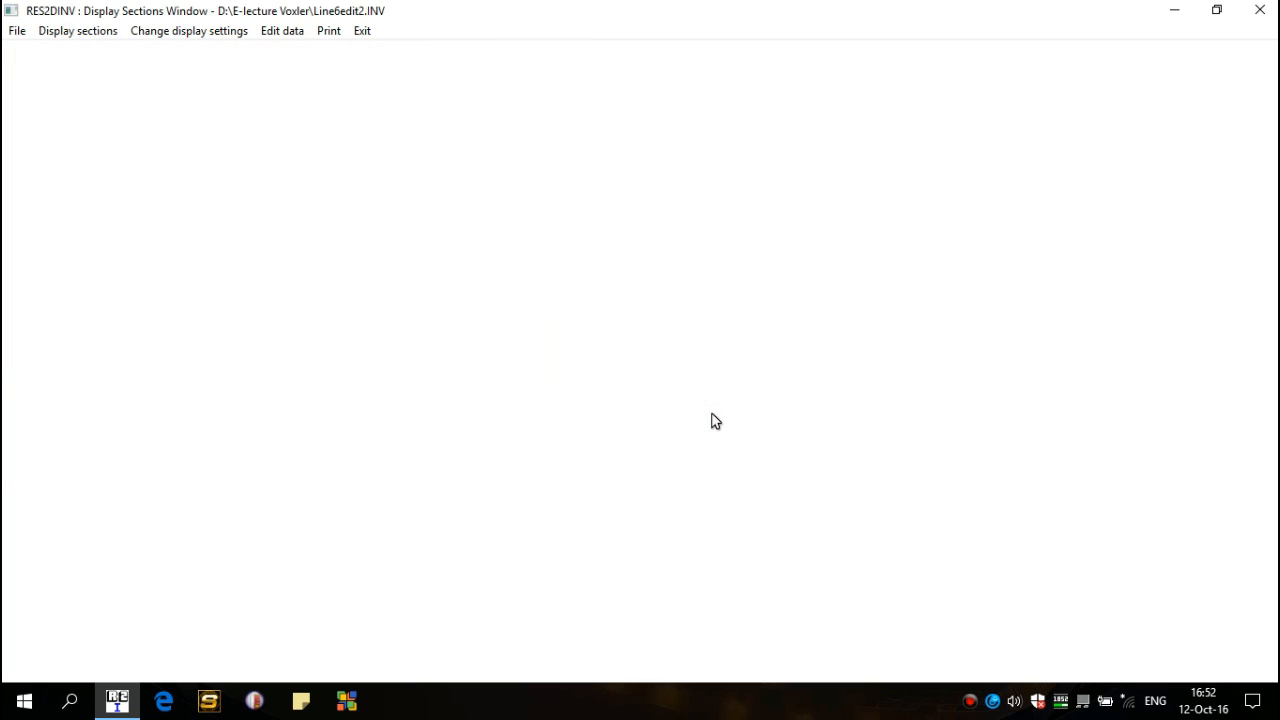
Read the inversion results file Line9edit5.INV from the E-lecture Voxler folder.
click(17, 31)
click(36, 50)
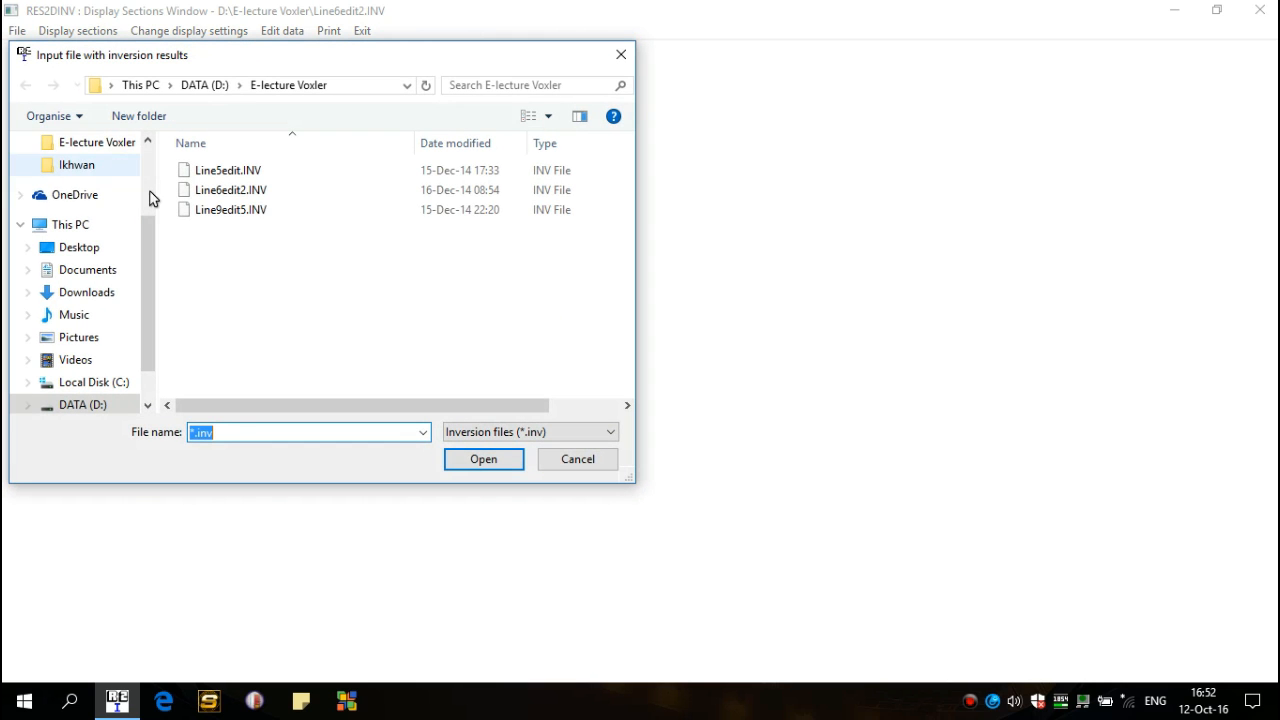
double_click(200, 211)
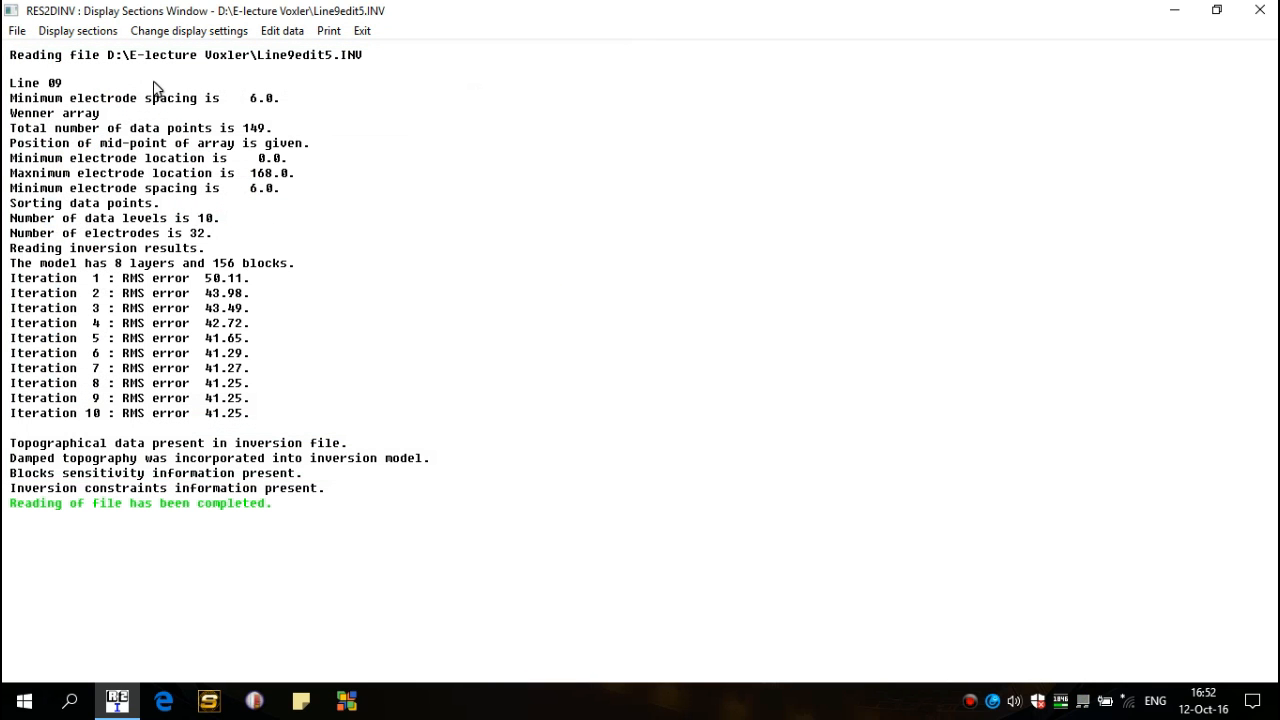
Display the data and model sections of Line 09 for iteration 5 with logarithmic contour intervals.
click(100, 31)
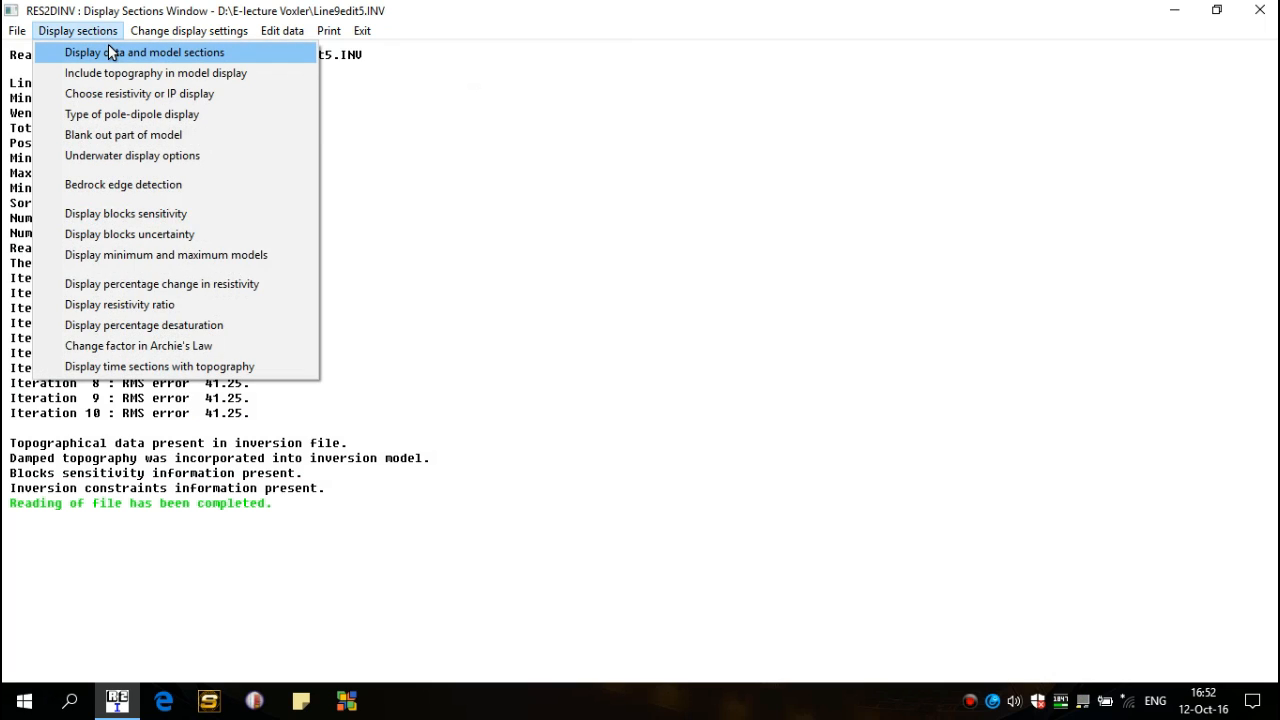
click(117, 52)
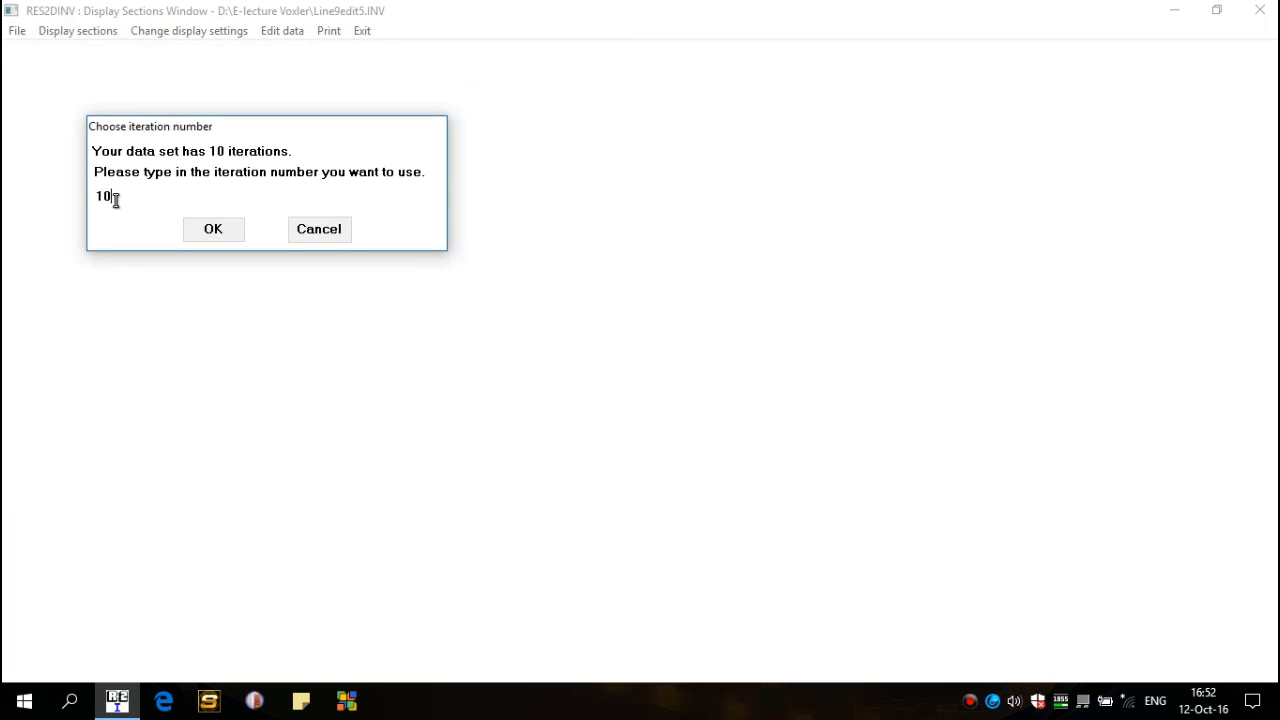
text(5)
click(215, 232)
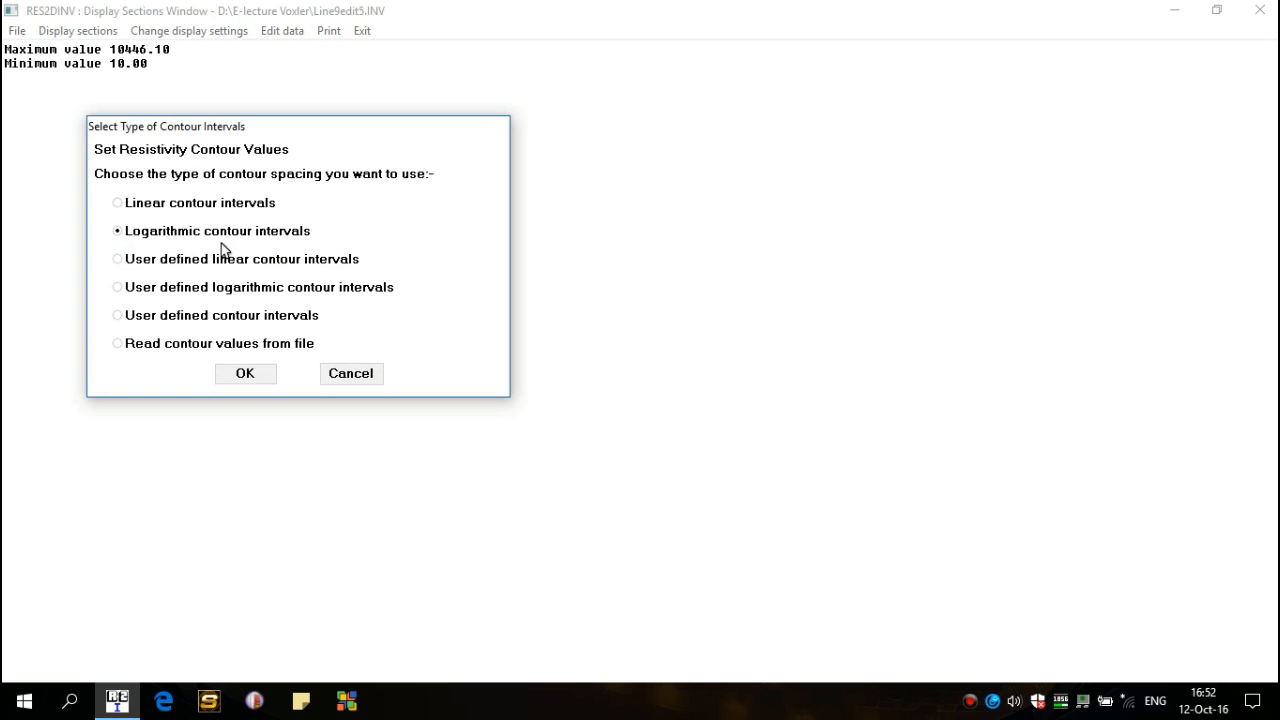
click(256, 379)
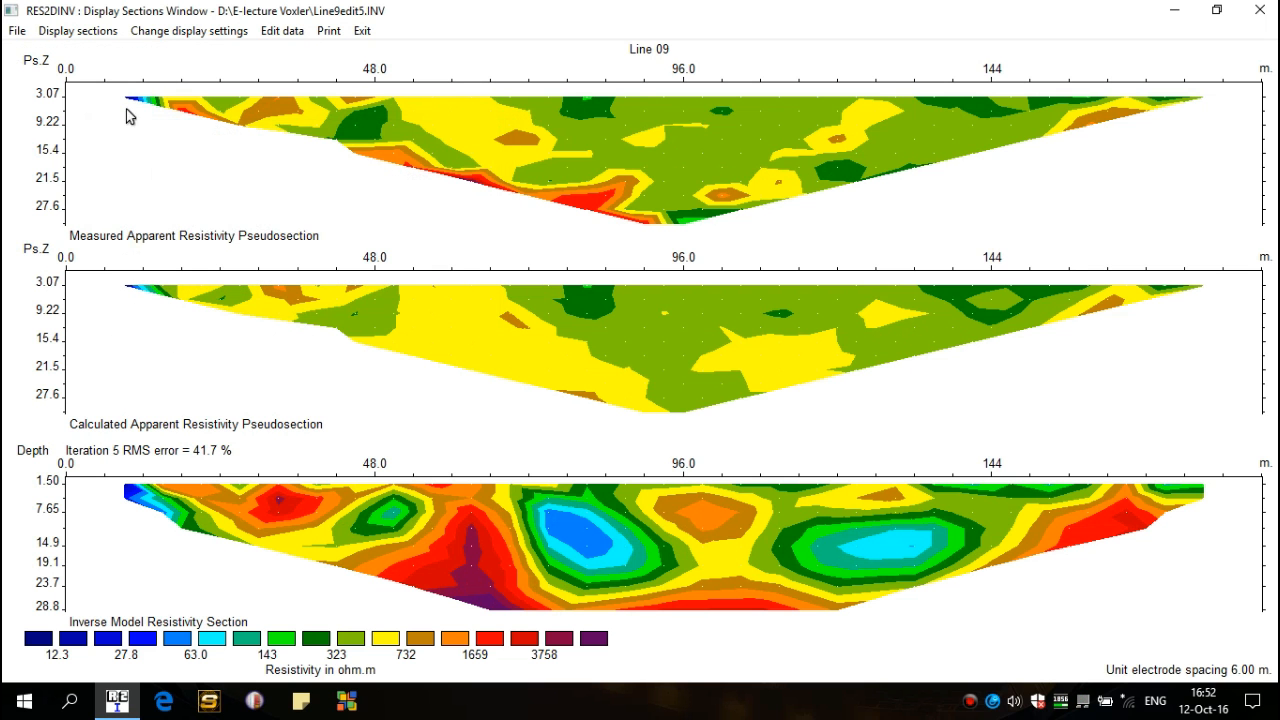
Save the iteration 5 data of Line 09 in XYZ format, replacing the existing Line9edit5.xyz and using negative depth values.
click(18, 31)
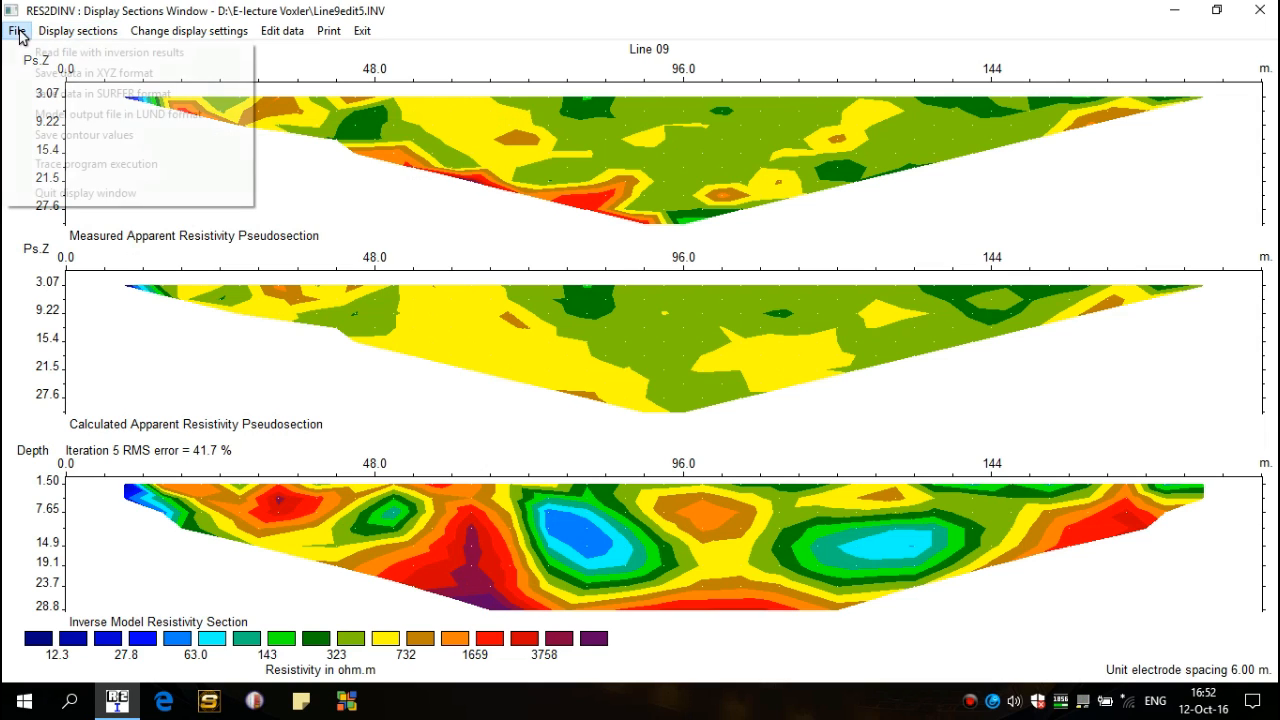
click(37, 76)
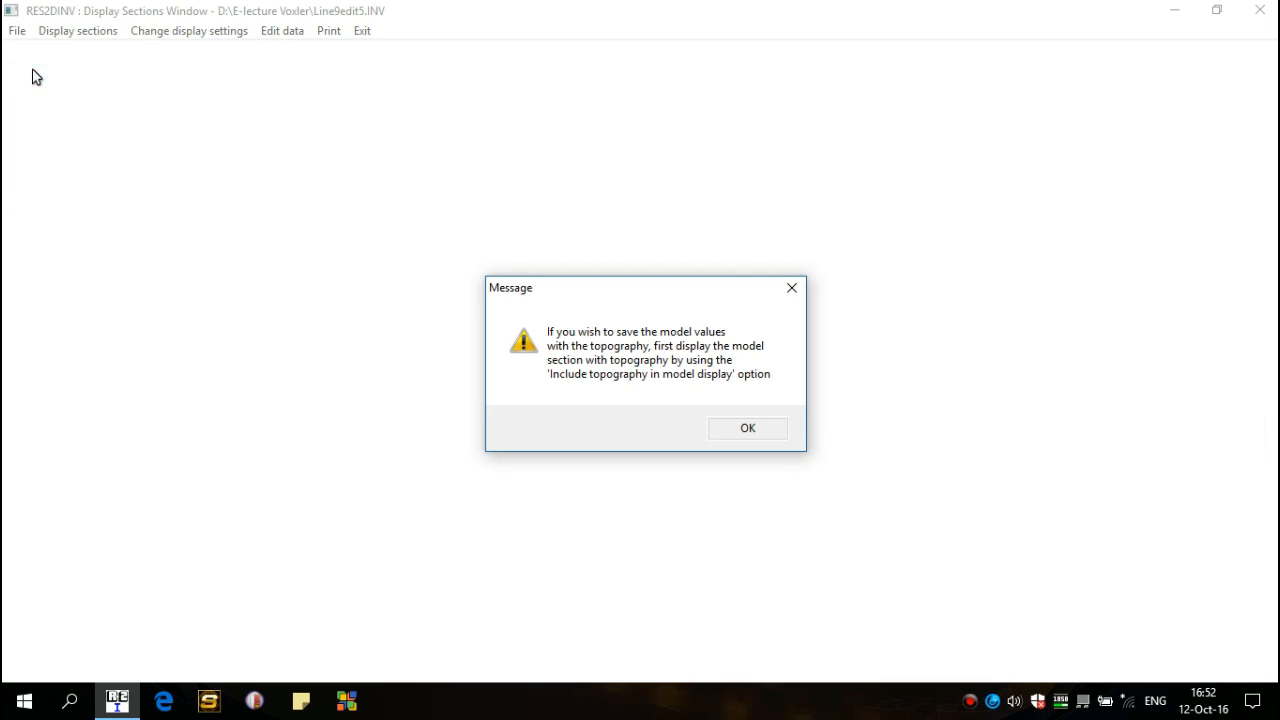
click(745, 429)
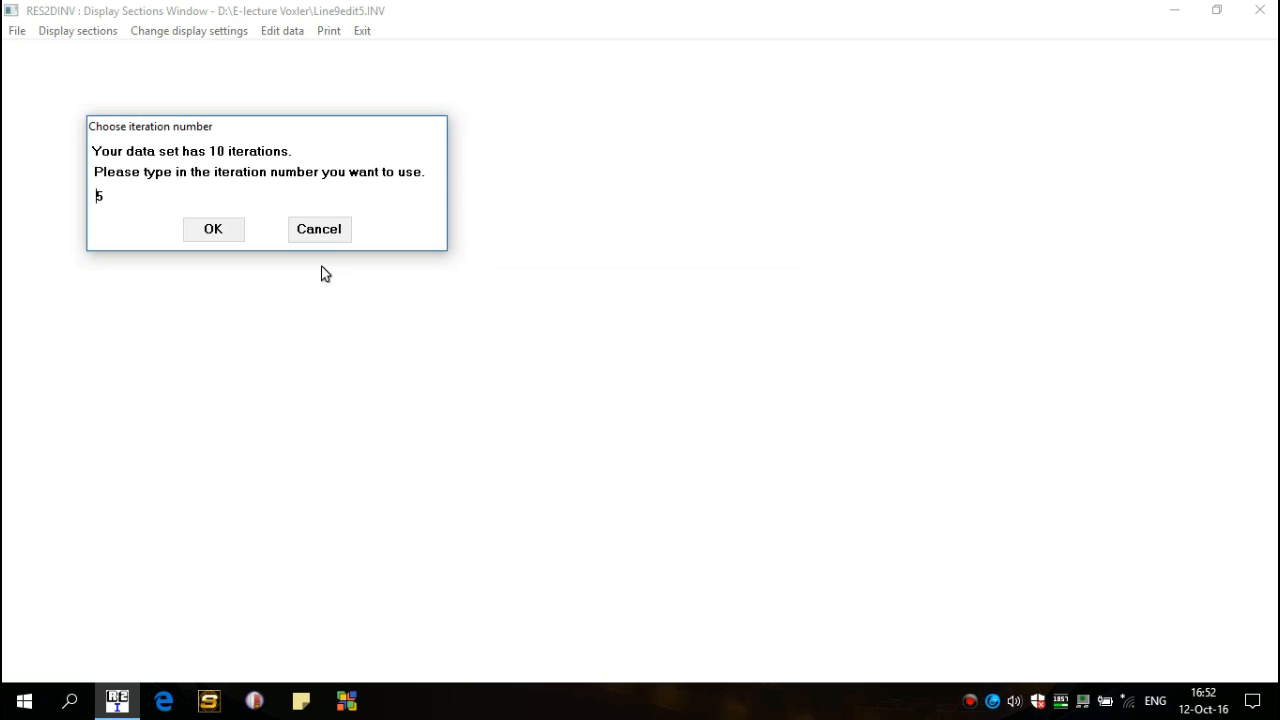
click(214, 228)
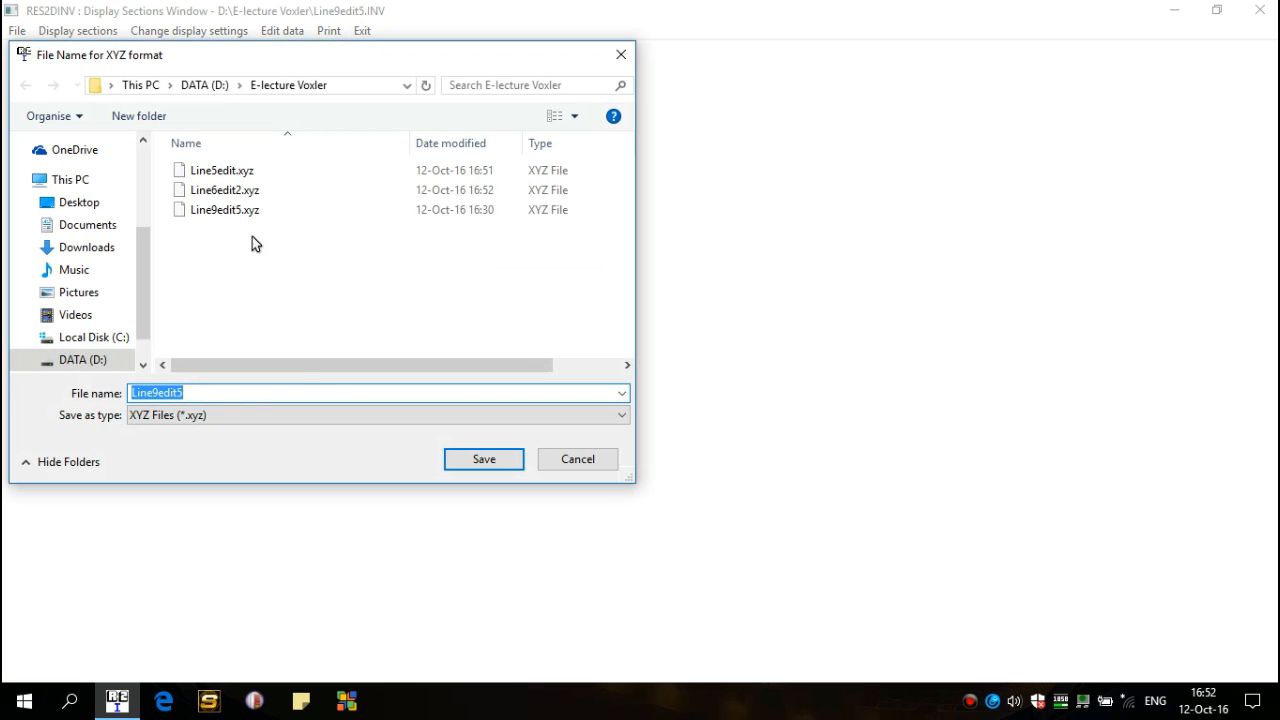
click(467, 456)
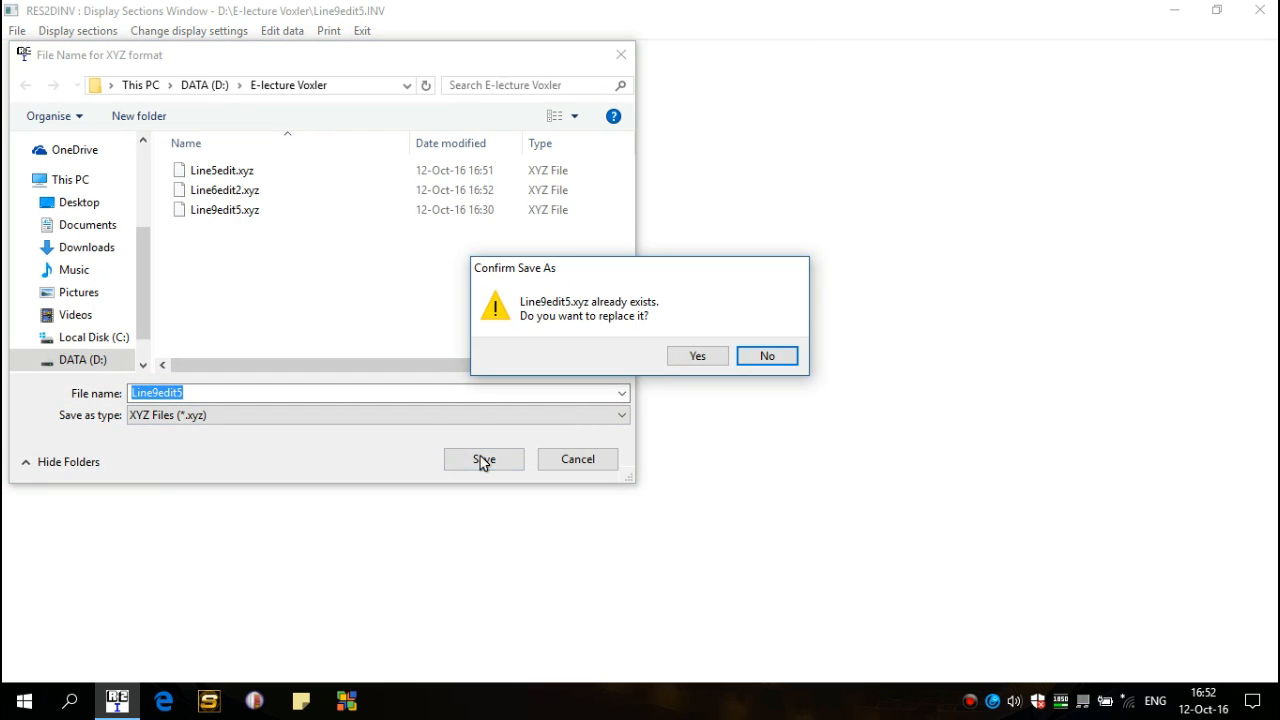
click(702, 363)
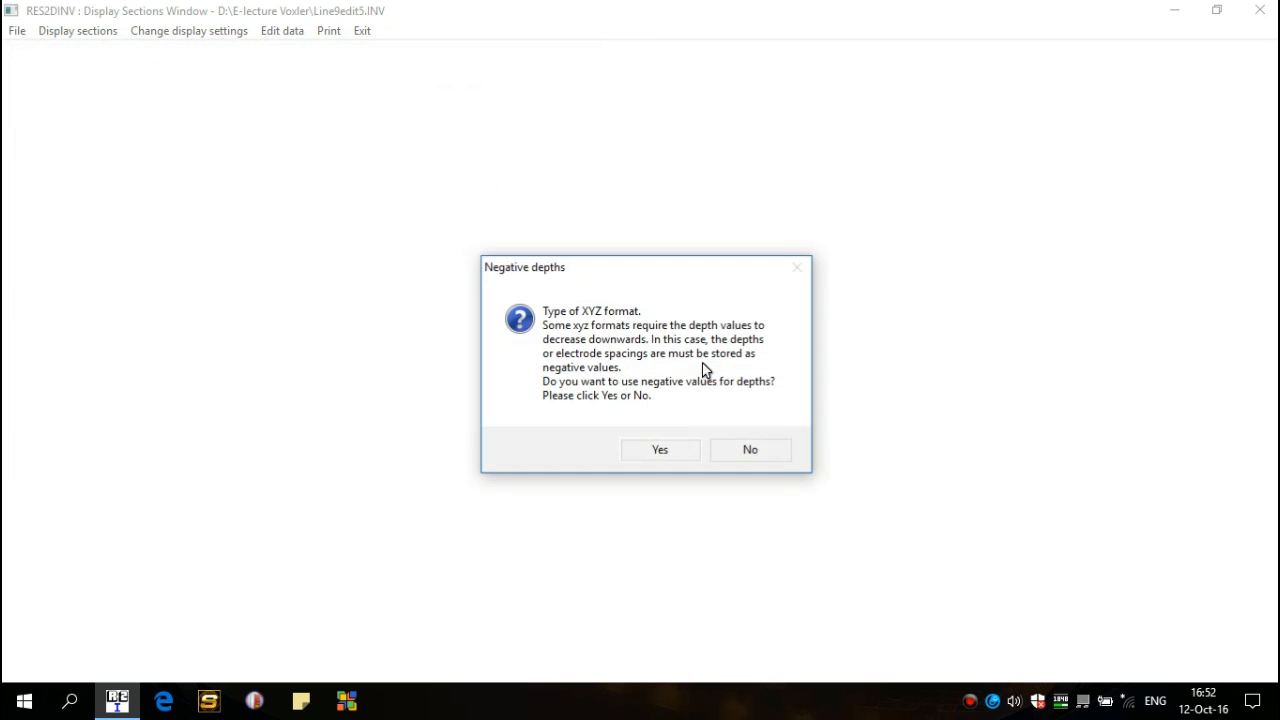
click(660, 451)
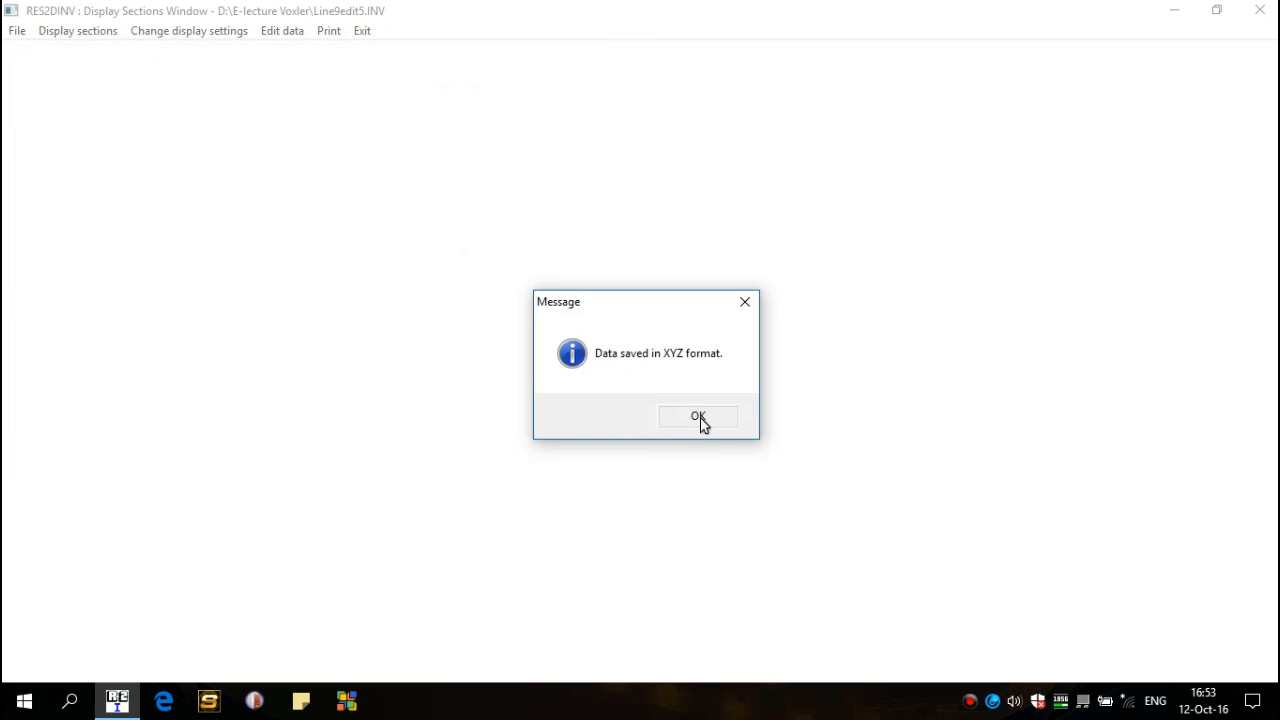
click(698, 417)
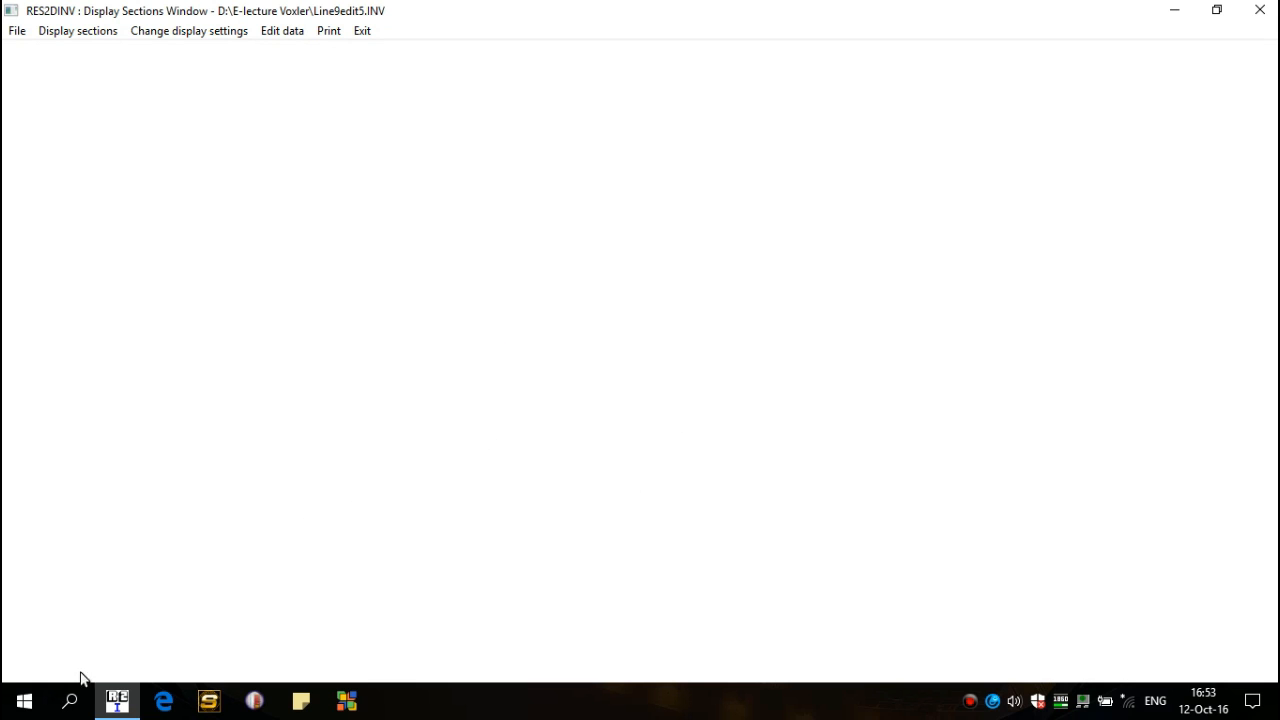
Launch Excel 2013 and open the recent file Line5edit from the E-lecture Voxler folder.
click(58, 706)
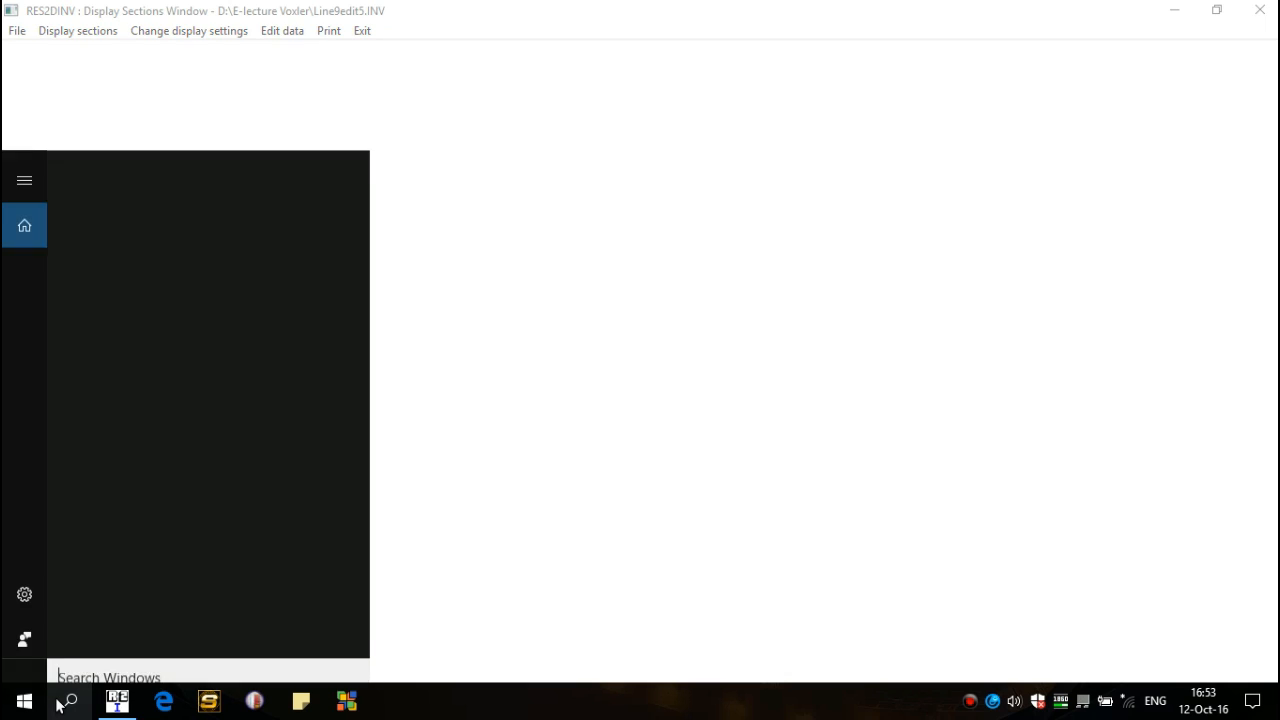
text(exce)
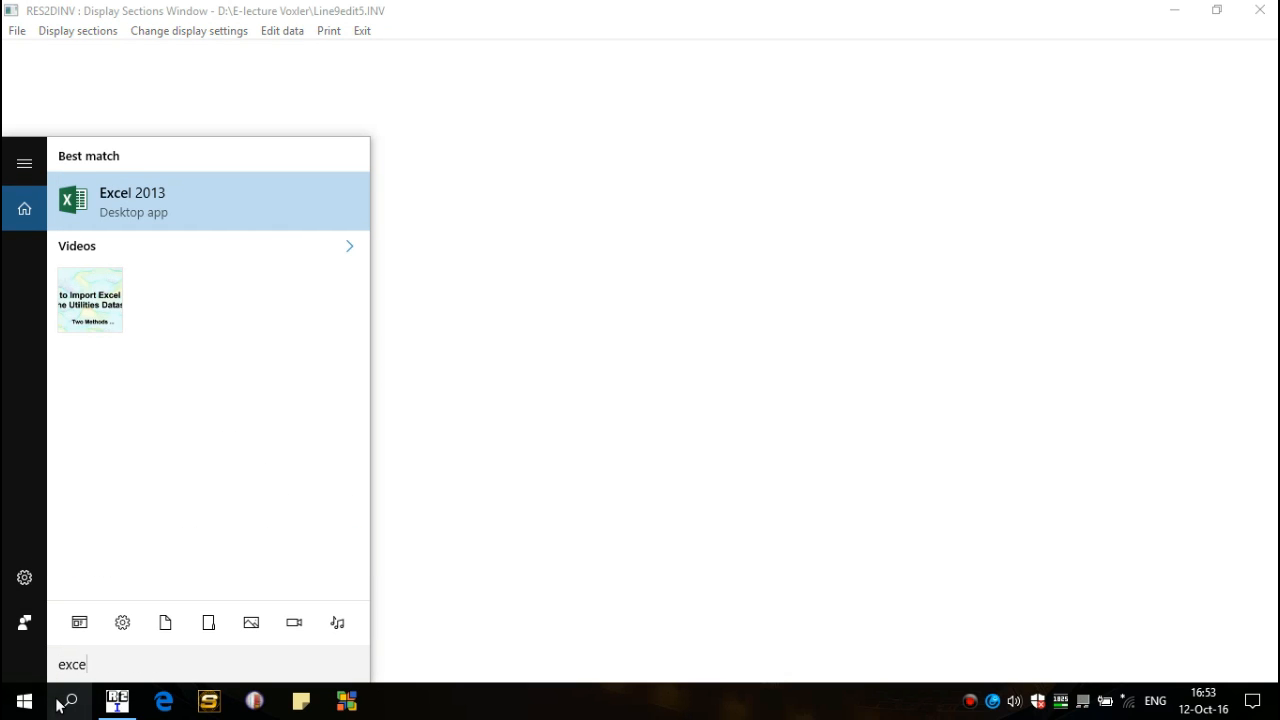
key(Return)
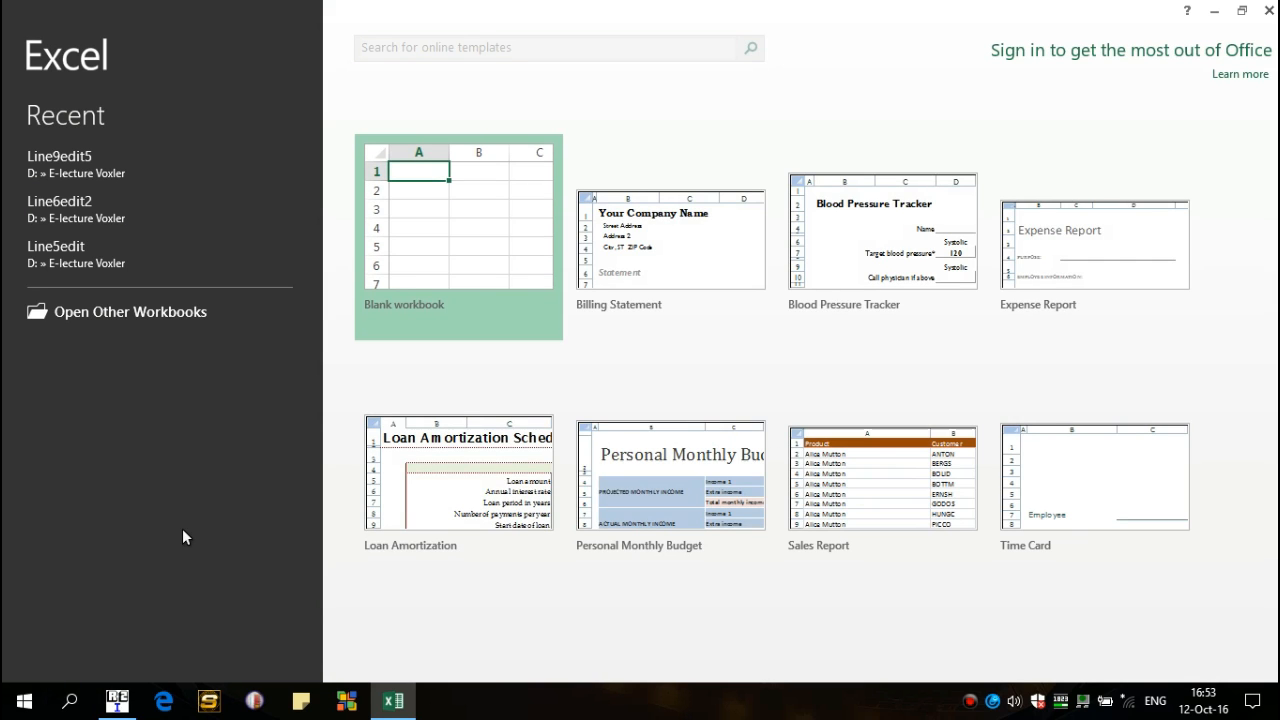
key(ctrl+o)
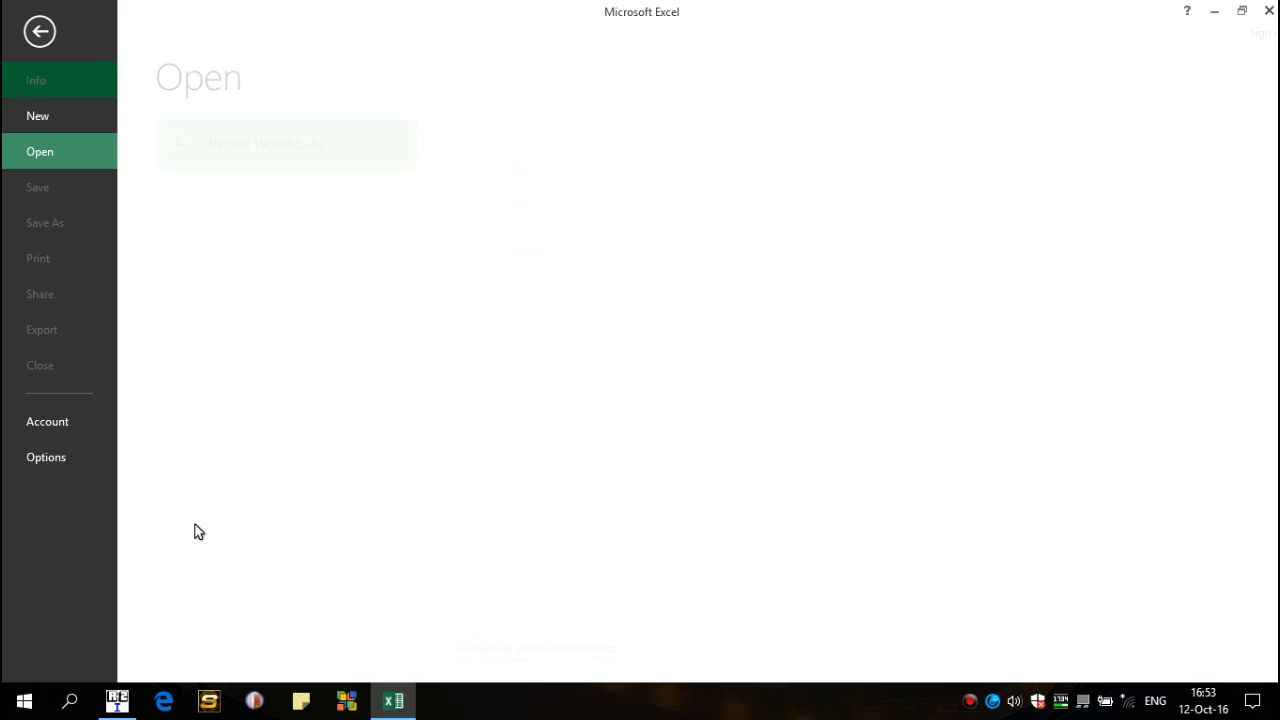
click(542, 250)
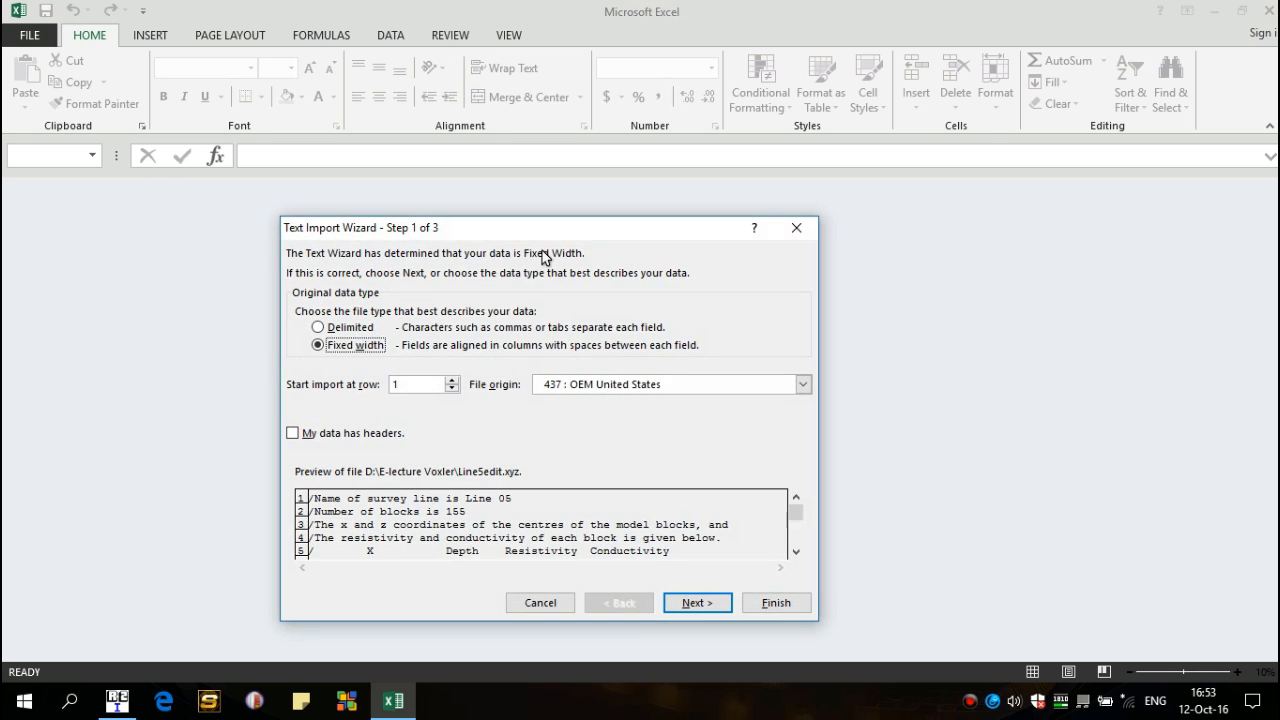
Set the Line5edit.xyz import to delimited data with tab, semicolon, comma and space as delimiters.
click(351, 327)
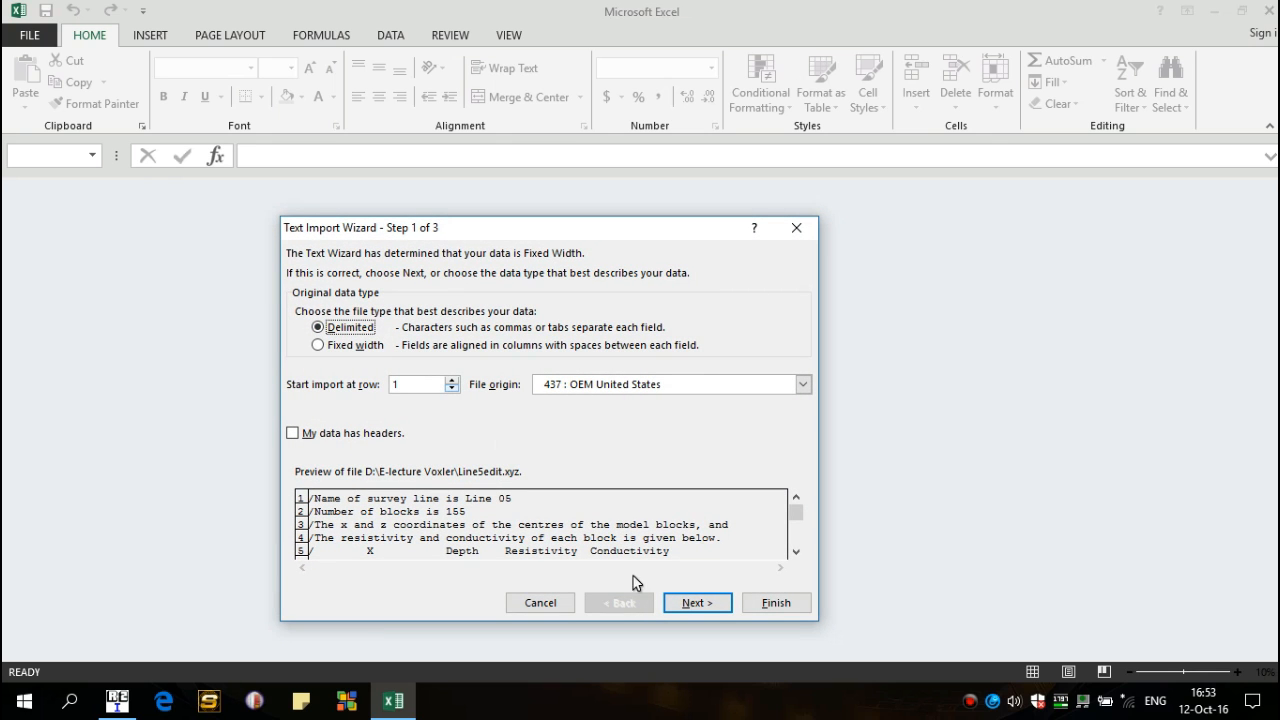
click(695, 602)
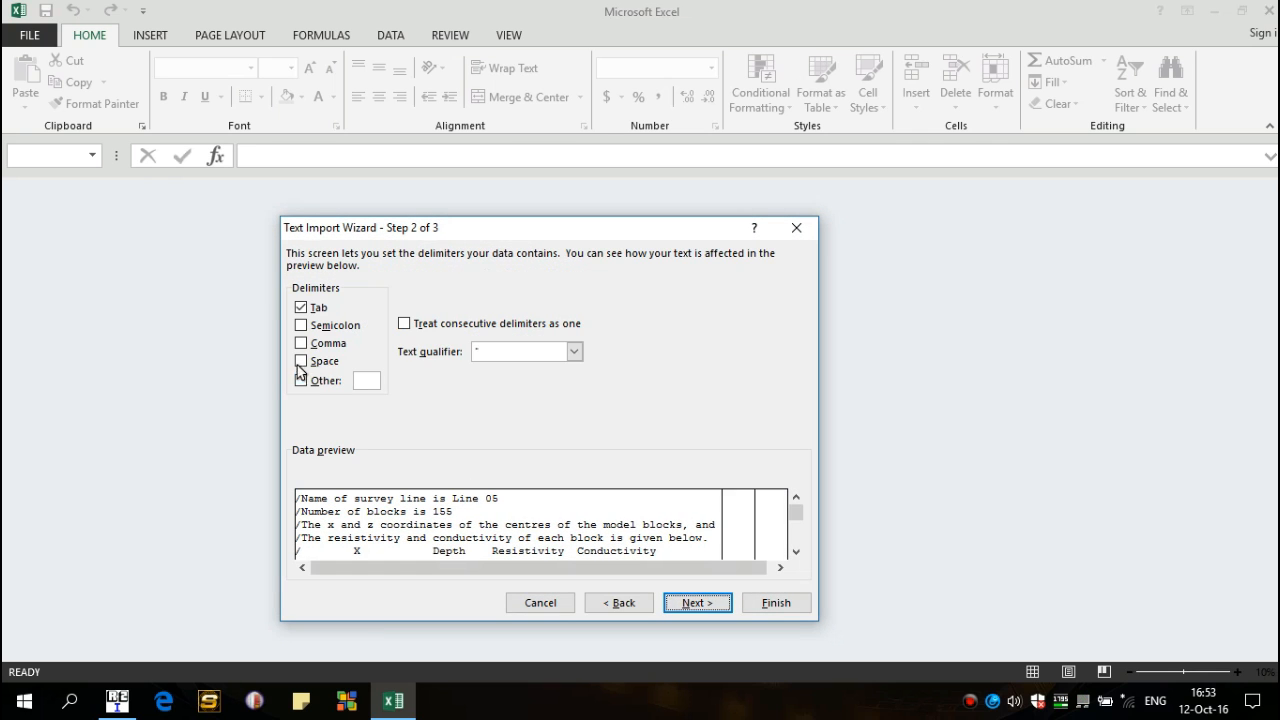
click(335, 326)
click(337, 344)
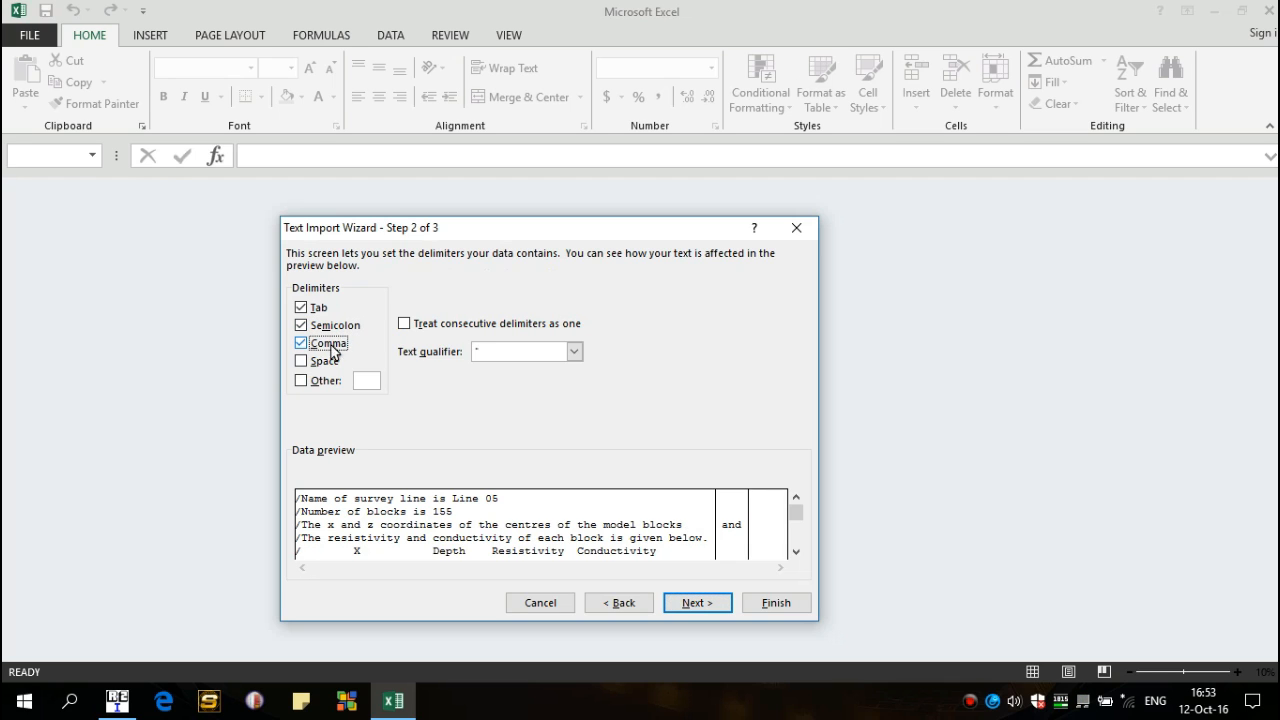
click(334, 362)
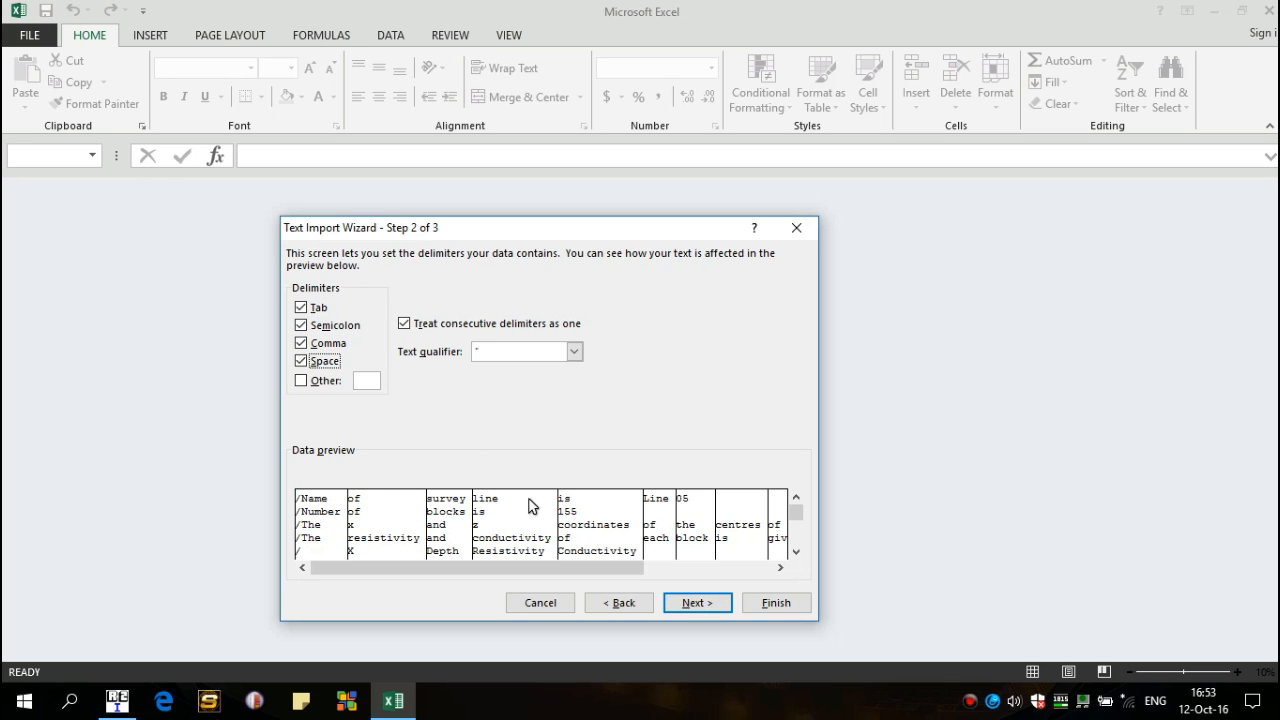
Check the column separation of the X, depth, resistivity and conductivity rows in the data preview and finish importing Line5edit.xyz.
click(796, 551)
click(796, 551)
click(796, 551)
click(797, 552)
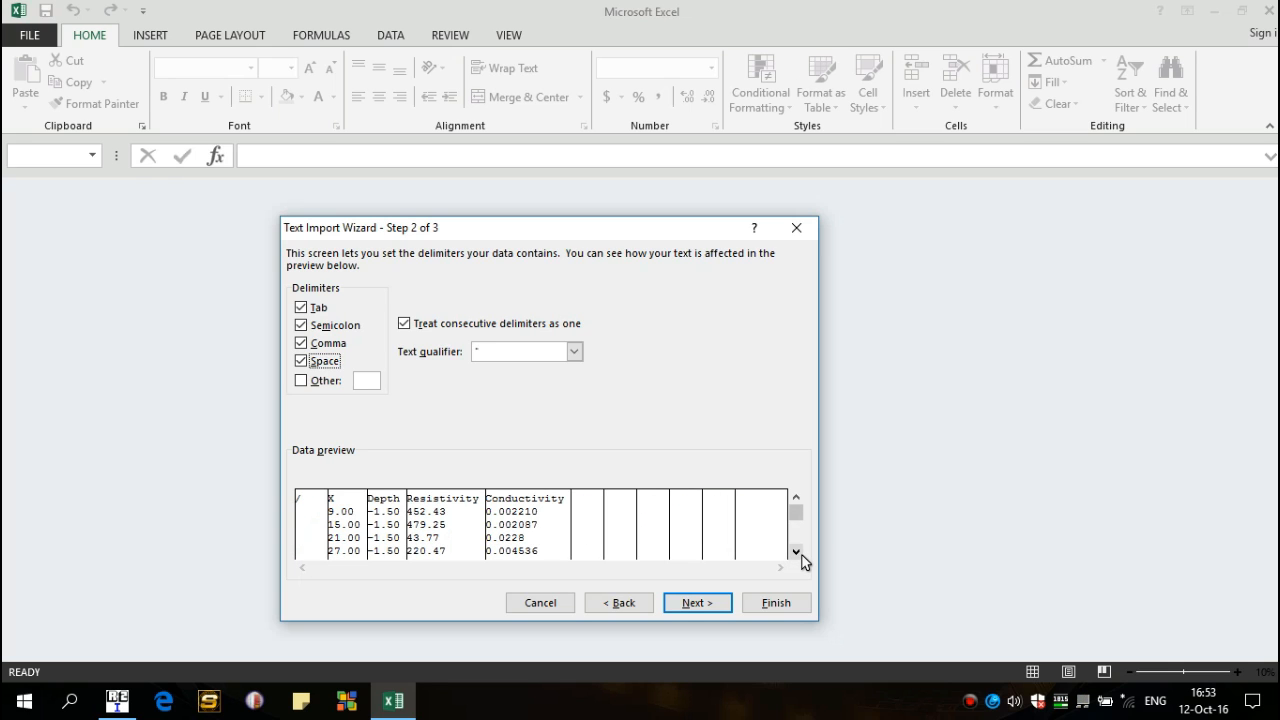
click(797, 501)
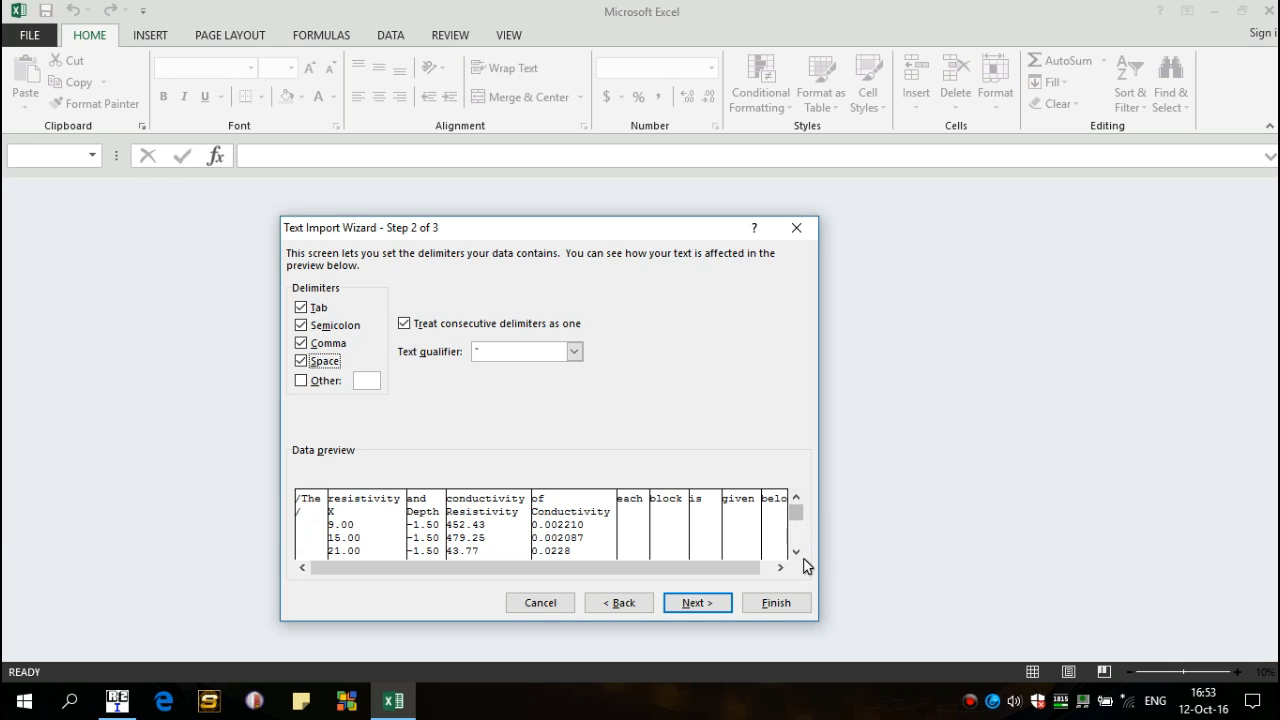
click(796, 551)
click(796, 552)
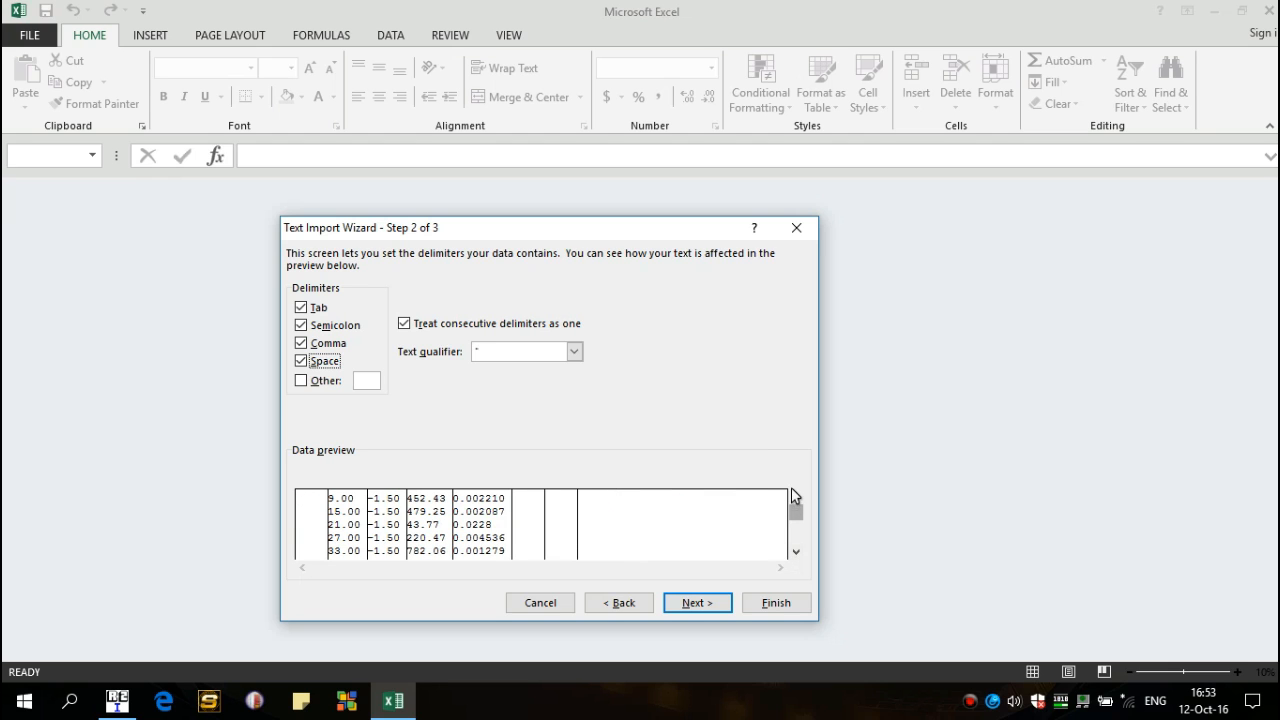
click(797, 497)
click(797, 497)
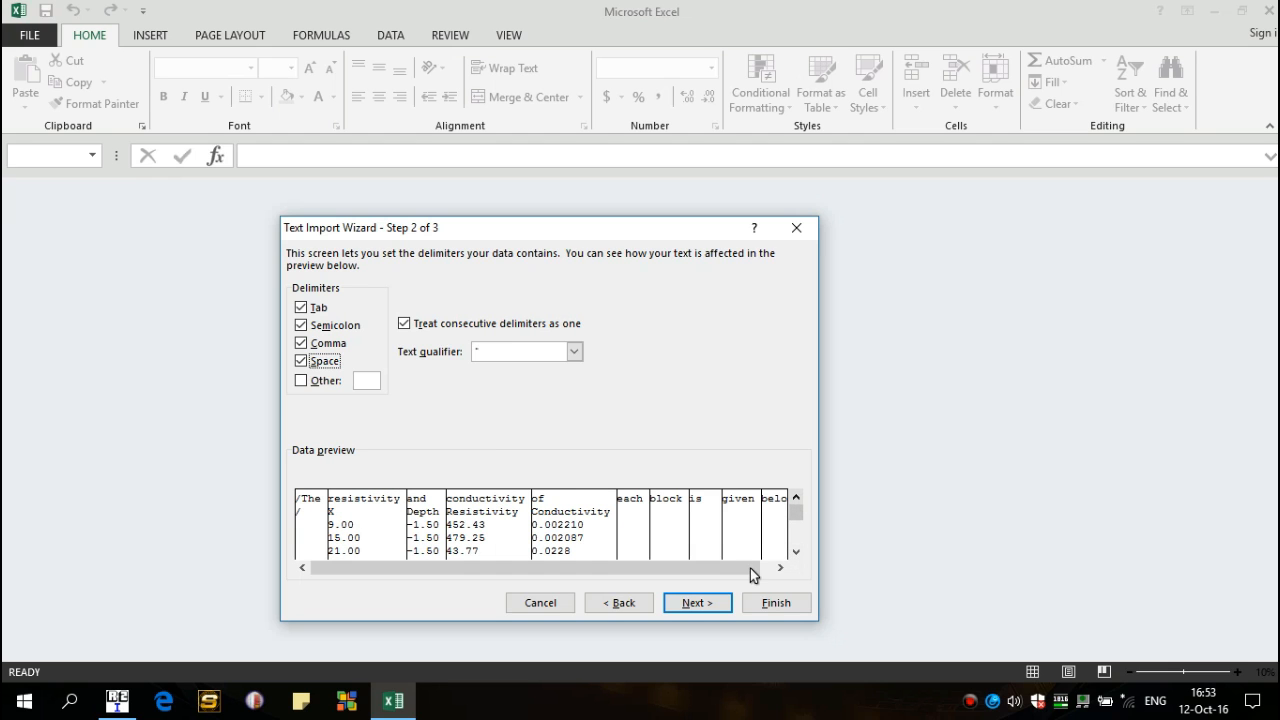
click(767, 605)
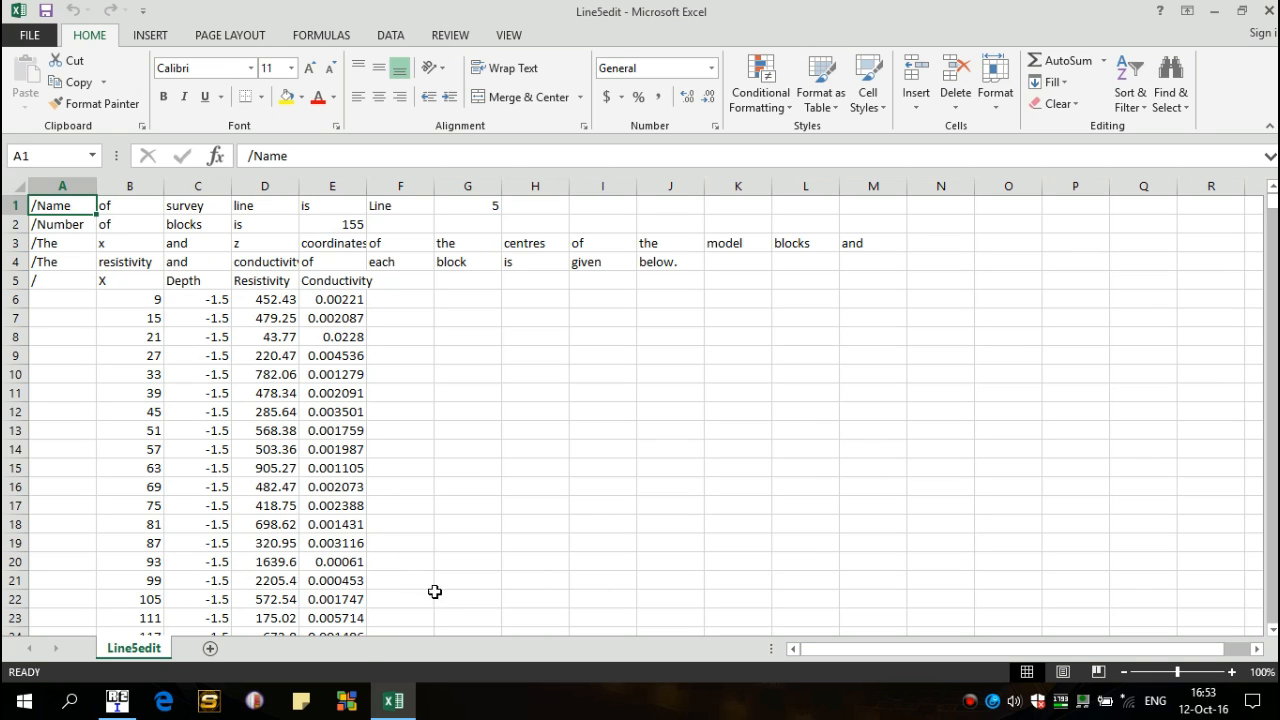
Open the recent file Line6edit2 and import it as delimited data with tab, semicolon, comma and space delimiters.
mouse_move(400, 708)
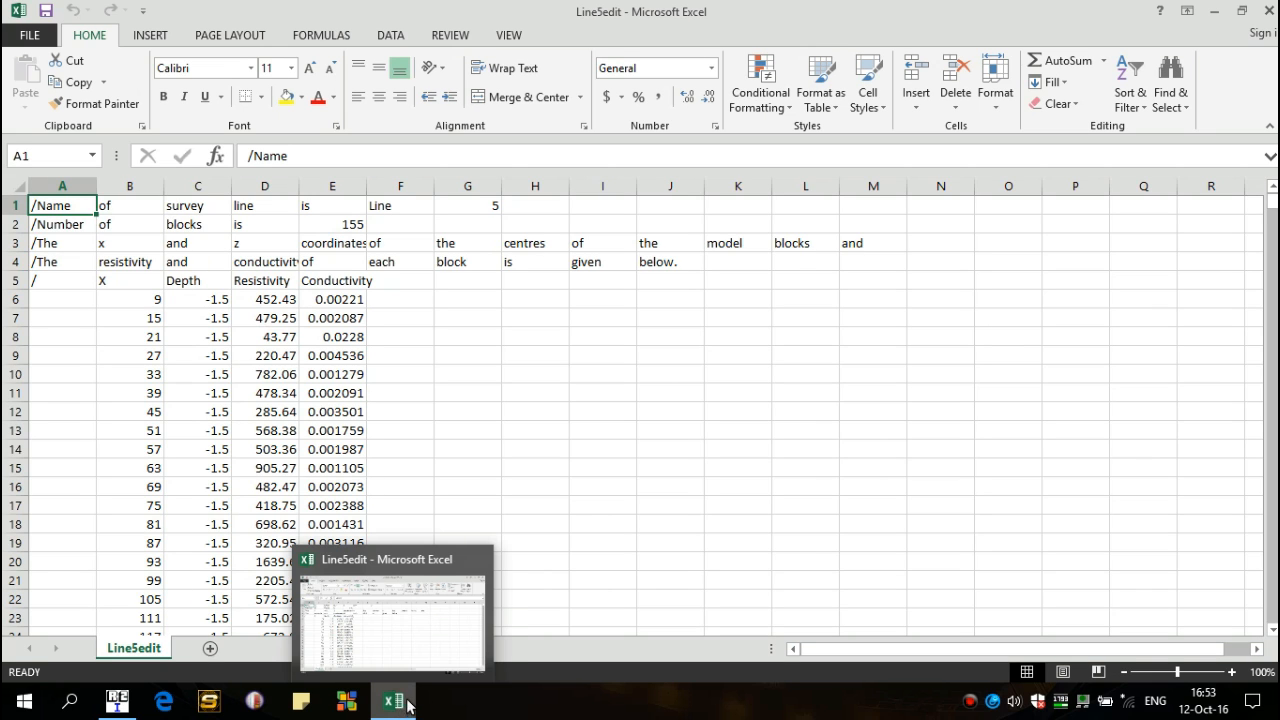
key(ctrl+o)
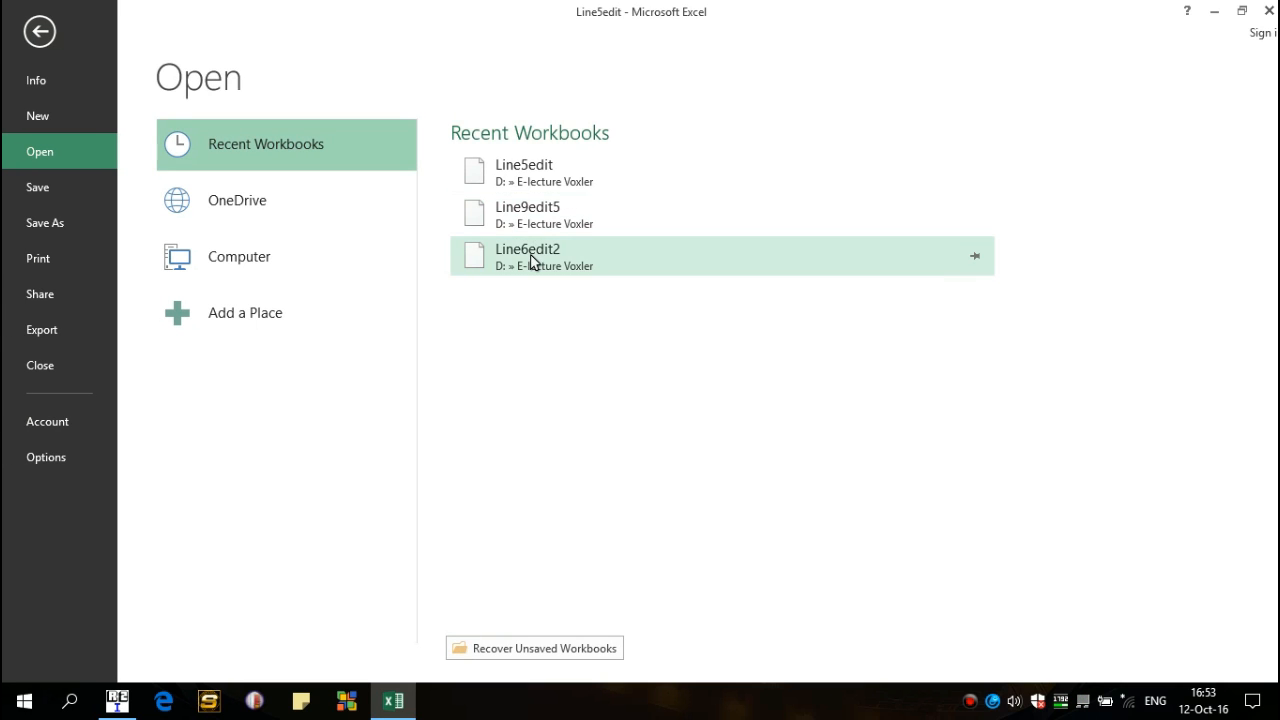
key(Escape)
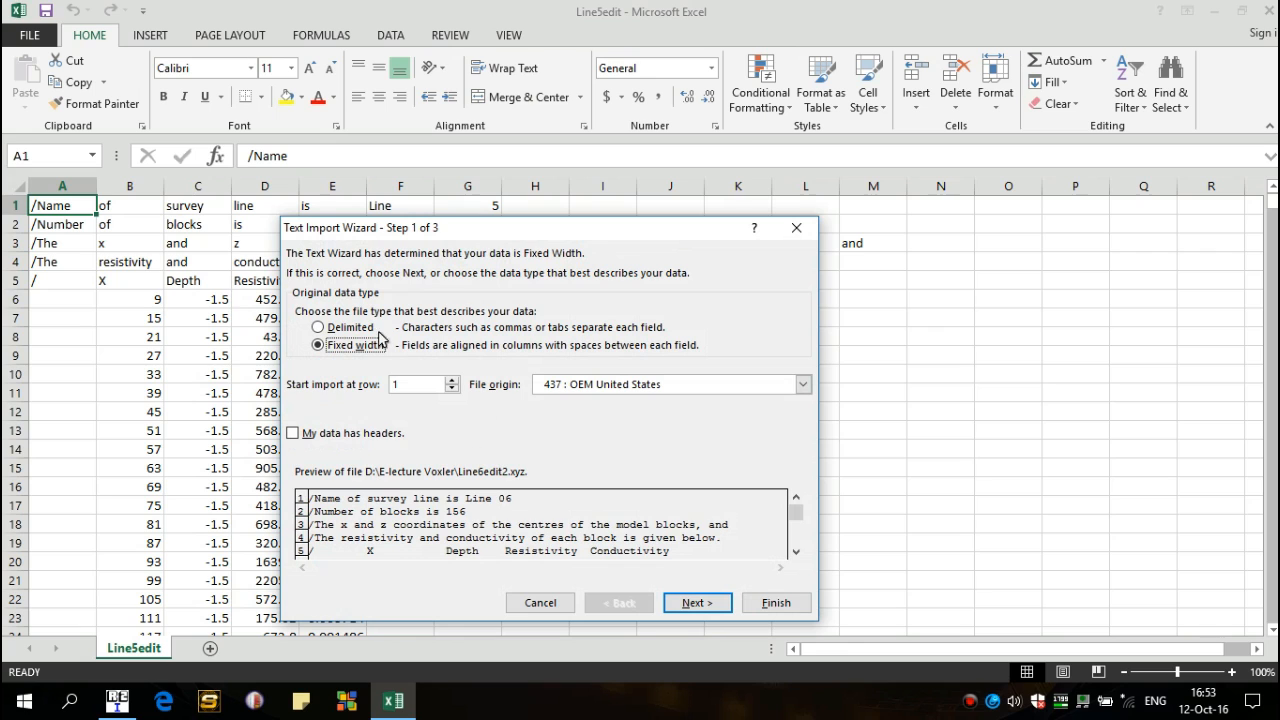
click(370, 328)
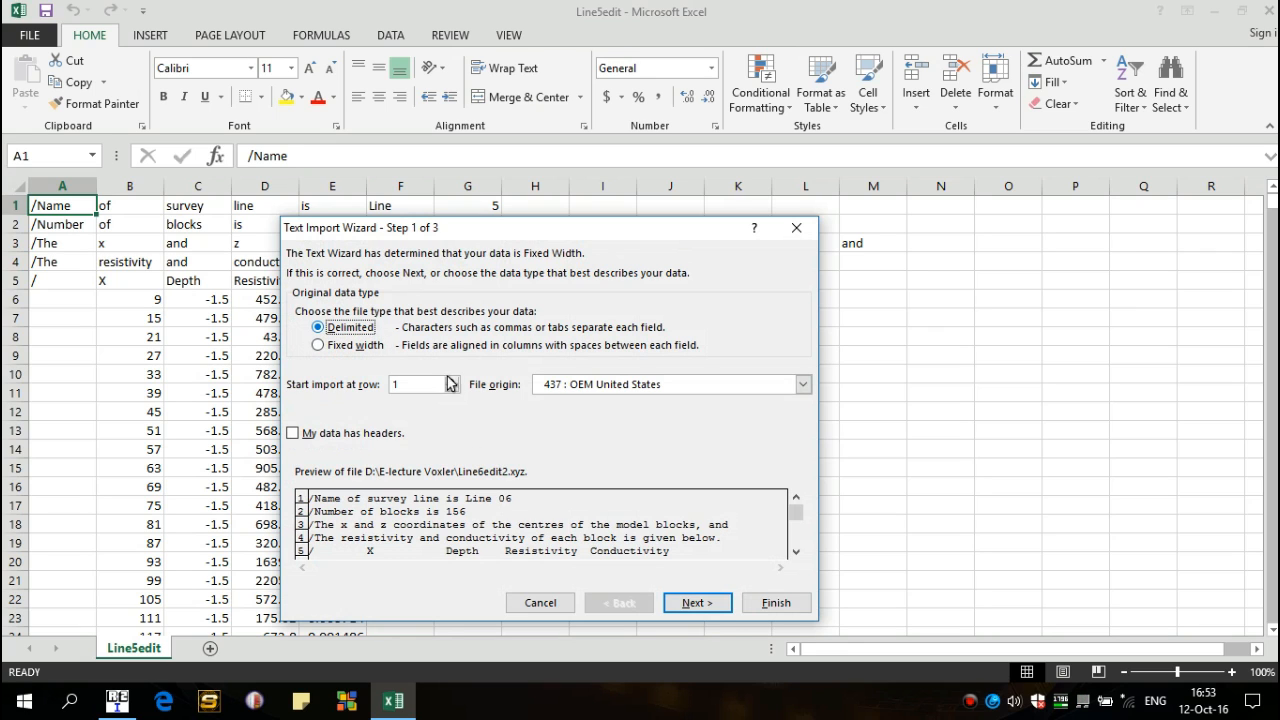
click(695, 604)
click(302, 325)
click(302, 325)
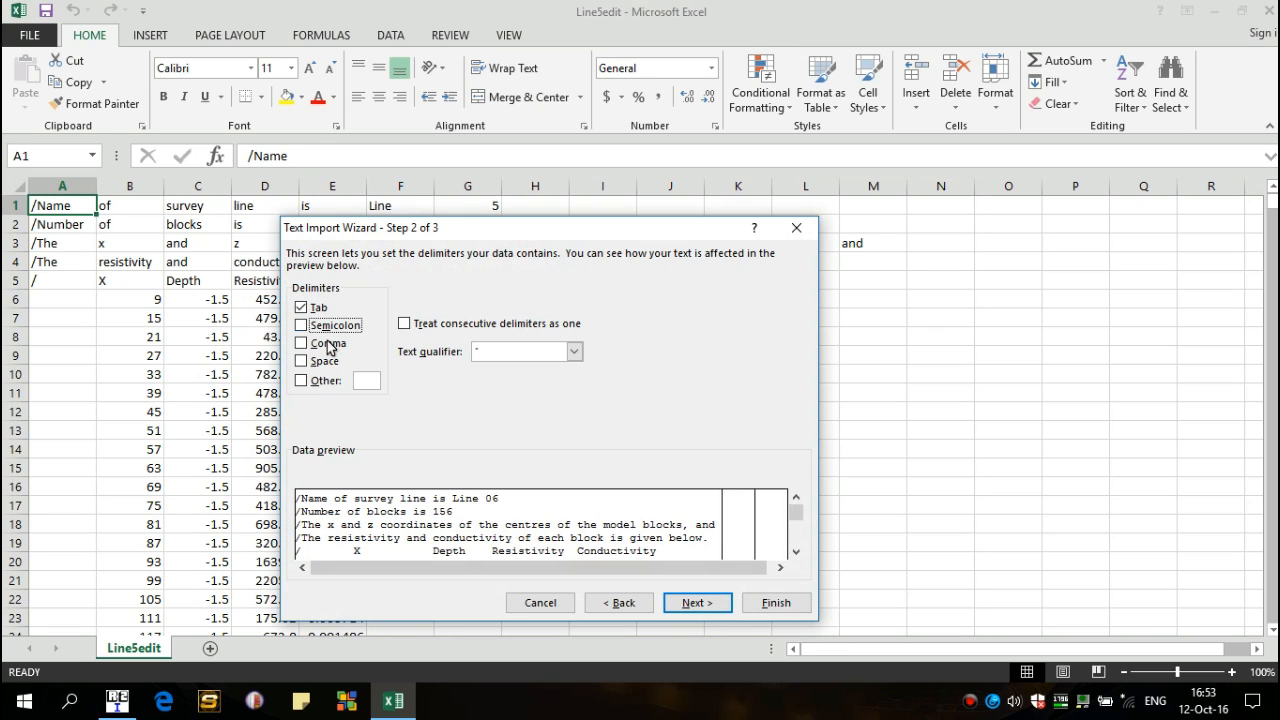
click(303, 326)
click(303, 343)
click(302, 361)
click(779, 605)
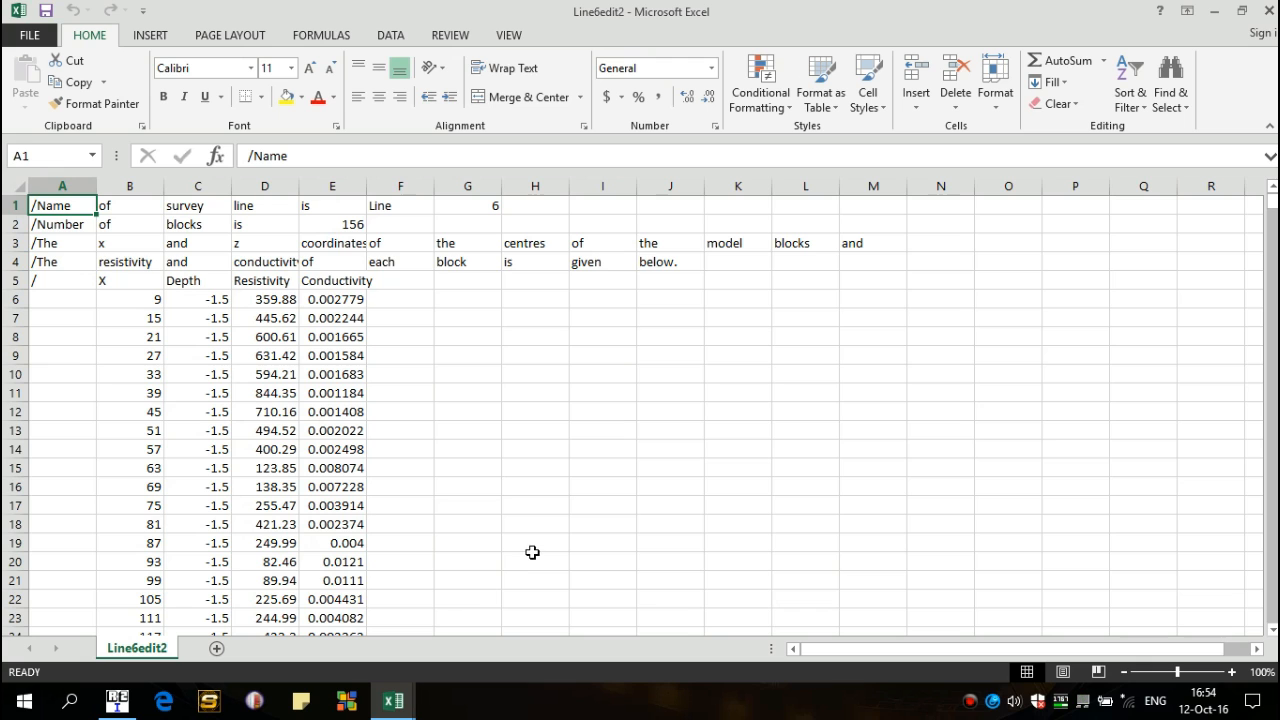
Open the recent file Line9edit5 and import it as delimited data with tab, semicolon, comma and space delimiters.
key(ctrl+o)
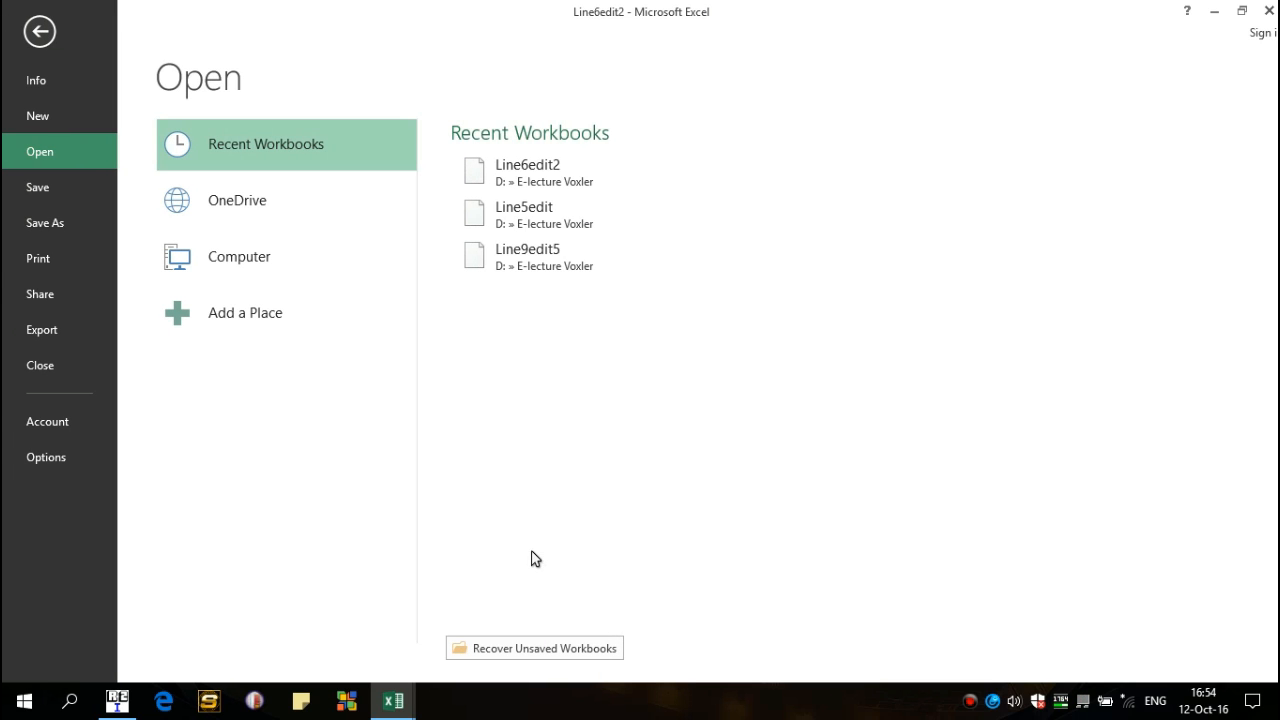
click(557, 264)
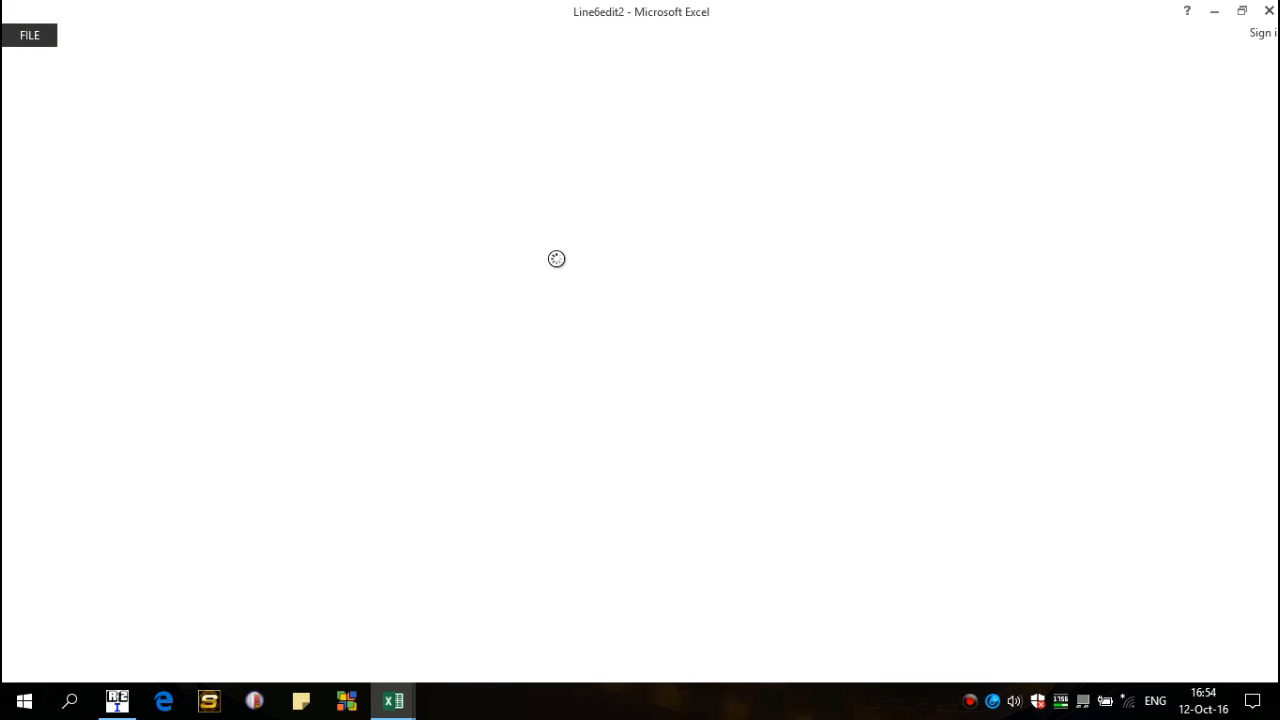
click(349, 330)
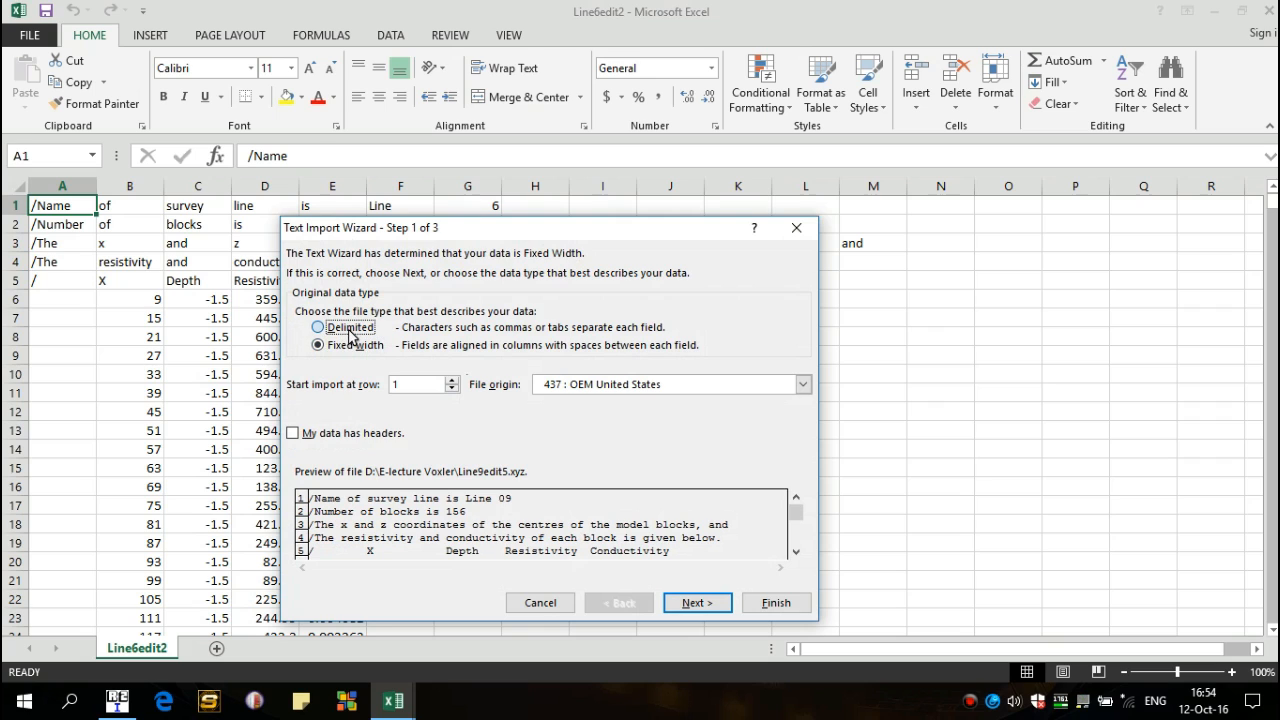
click(714, 605)
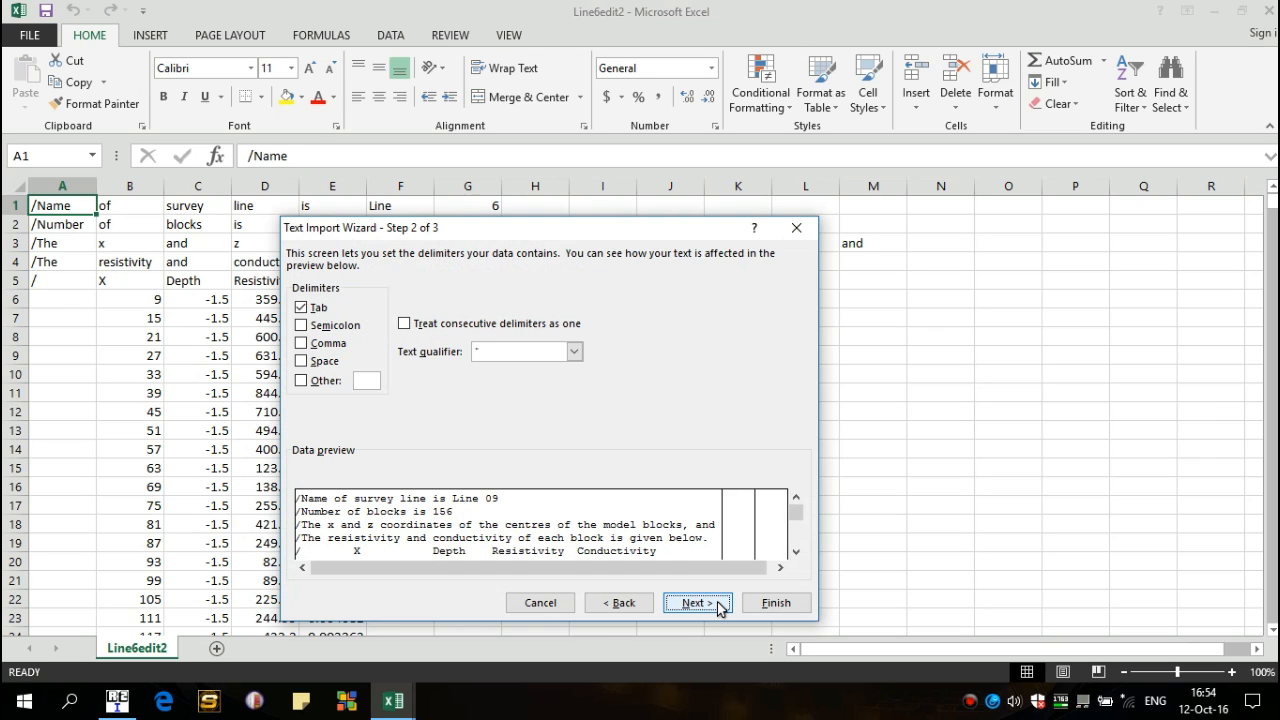
click(328, 328)
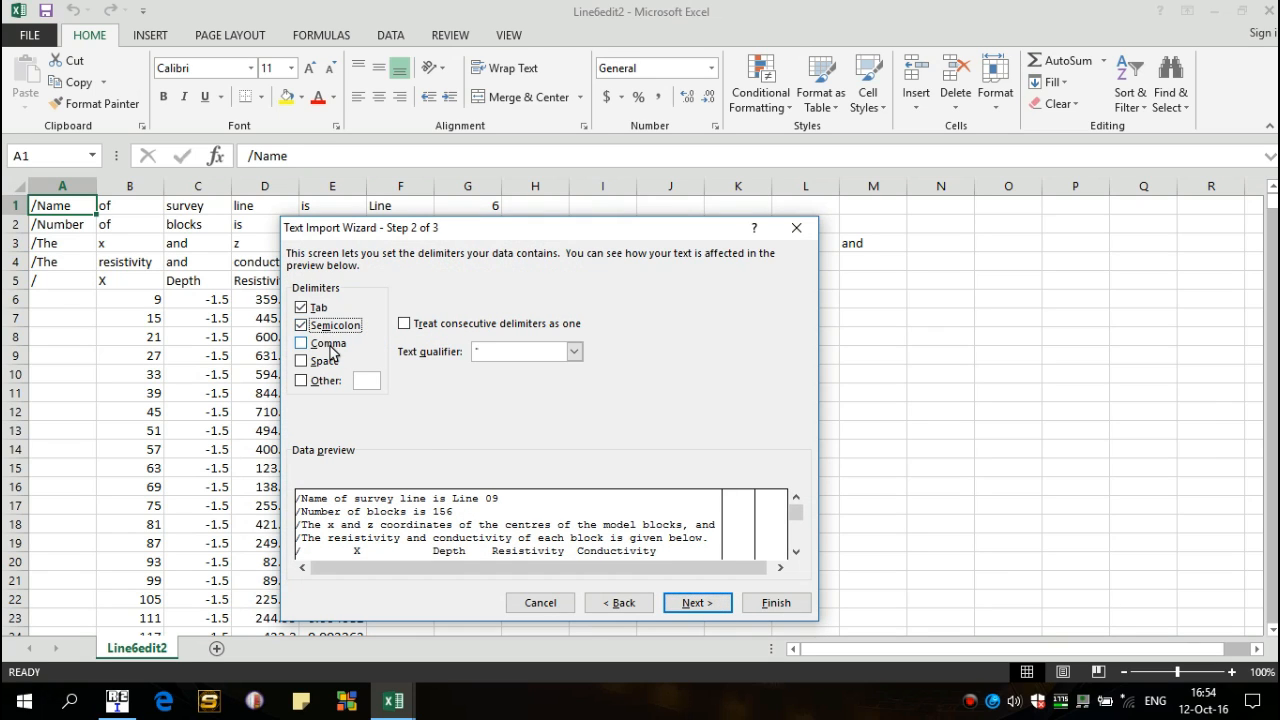
click(329, 343)
click(324, 361)
click(773, 603)
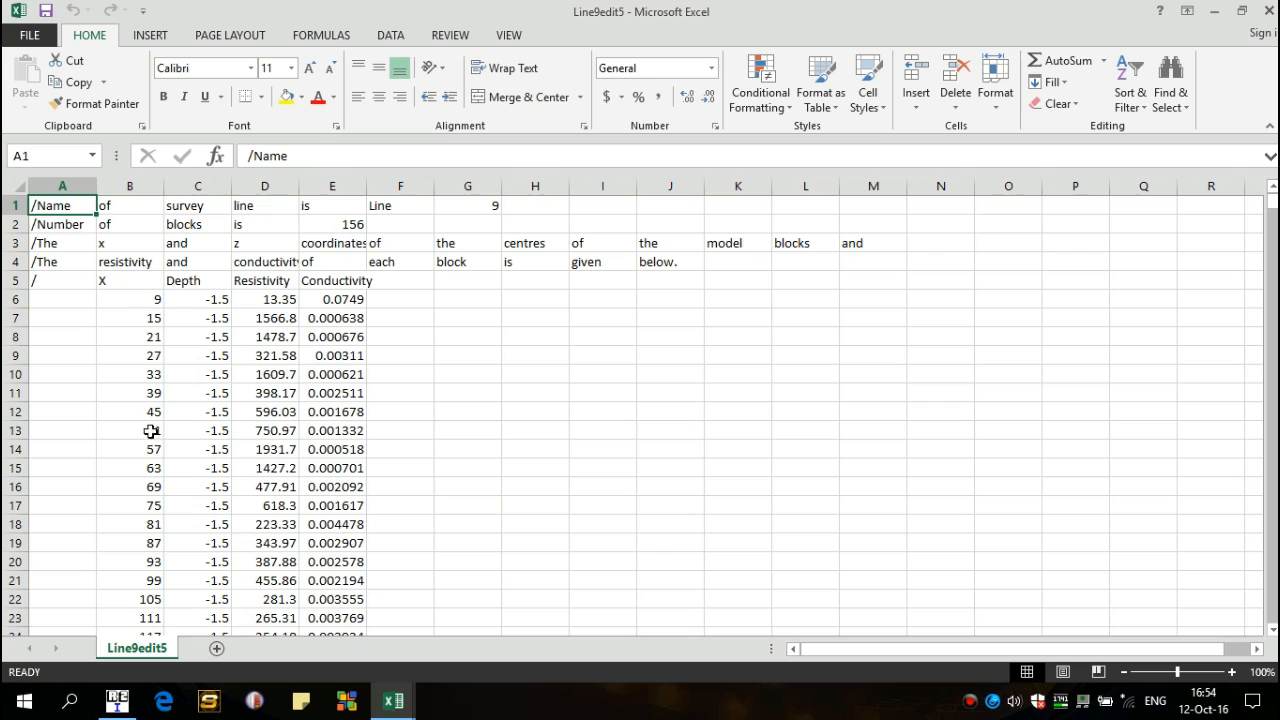
Switch to the Line5edit workbook.
mouse_move(393, 700)
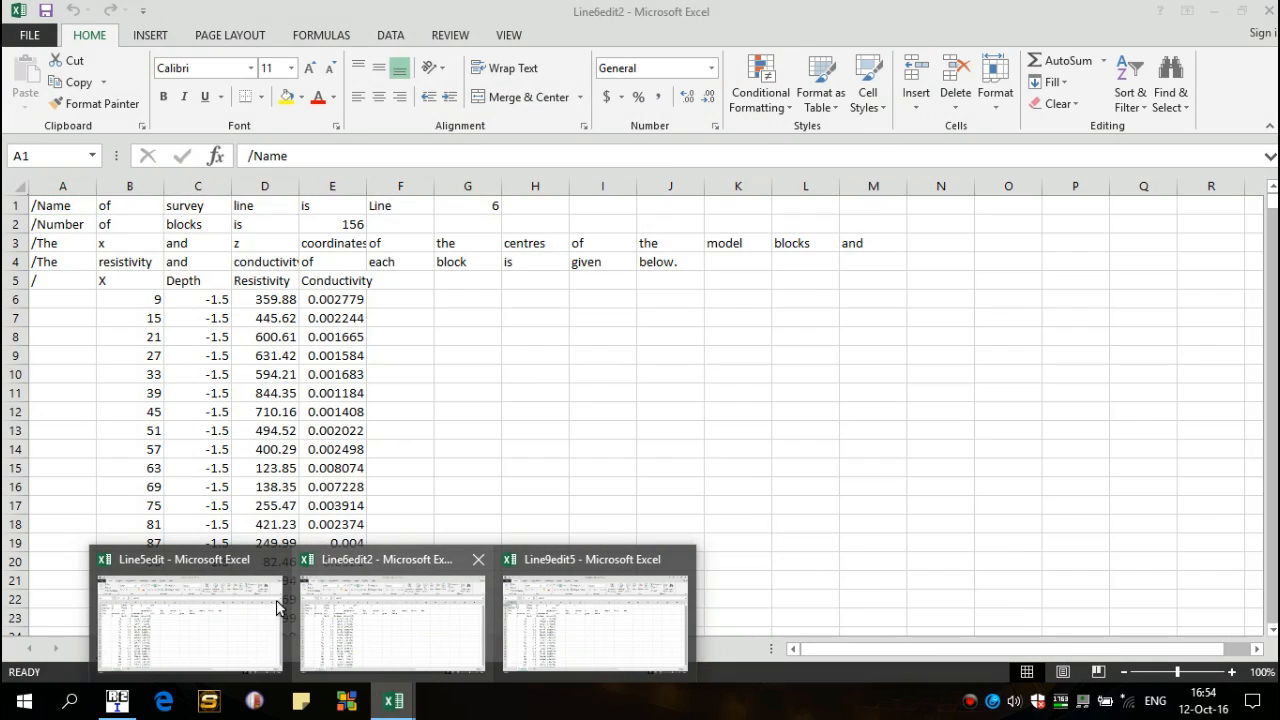
mouse_move(255, 613)
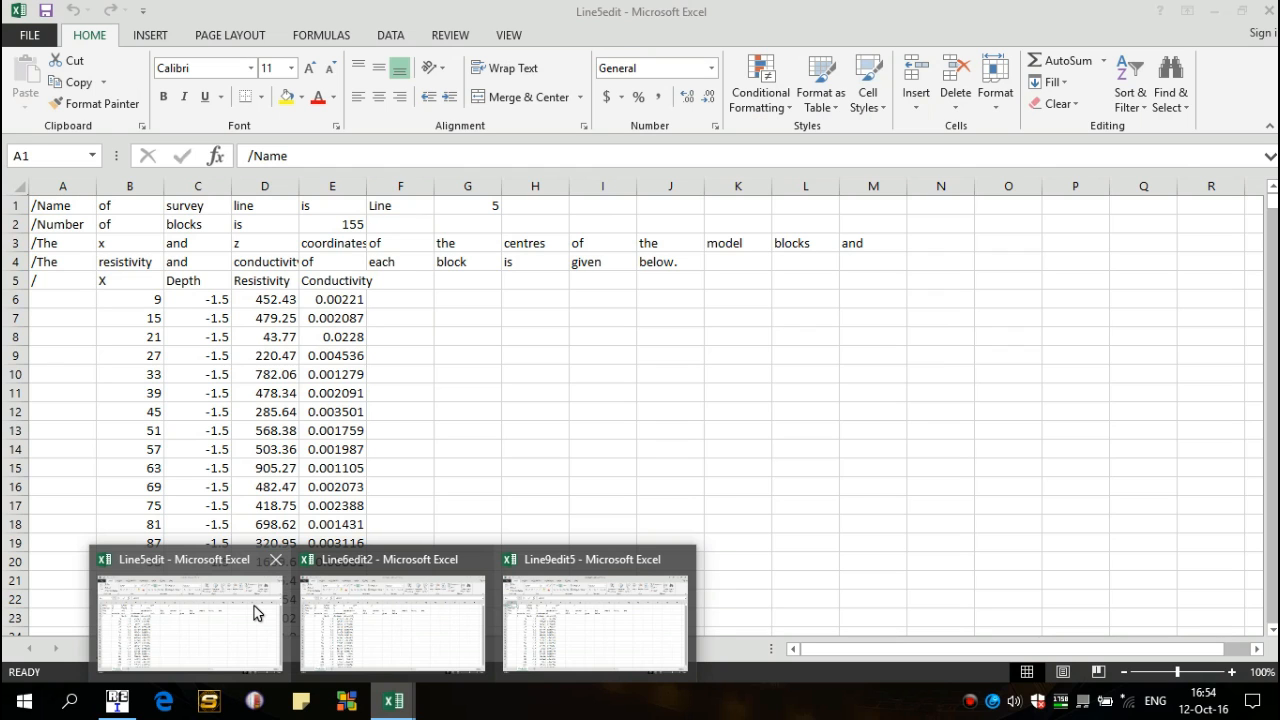
click(255, 613)
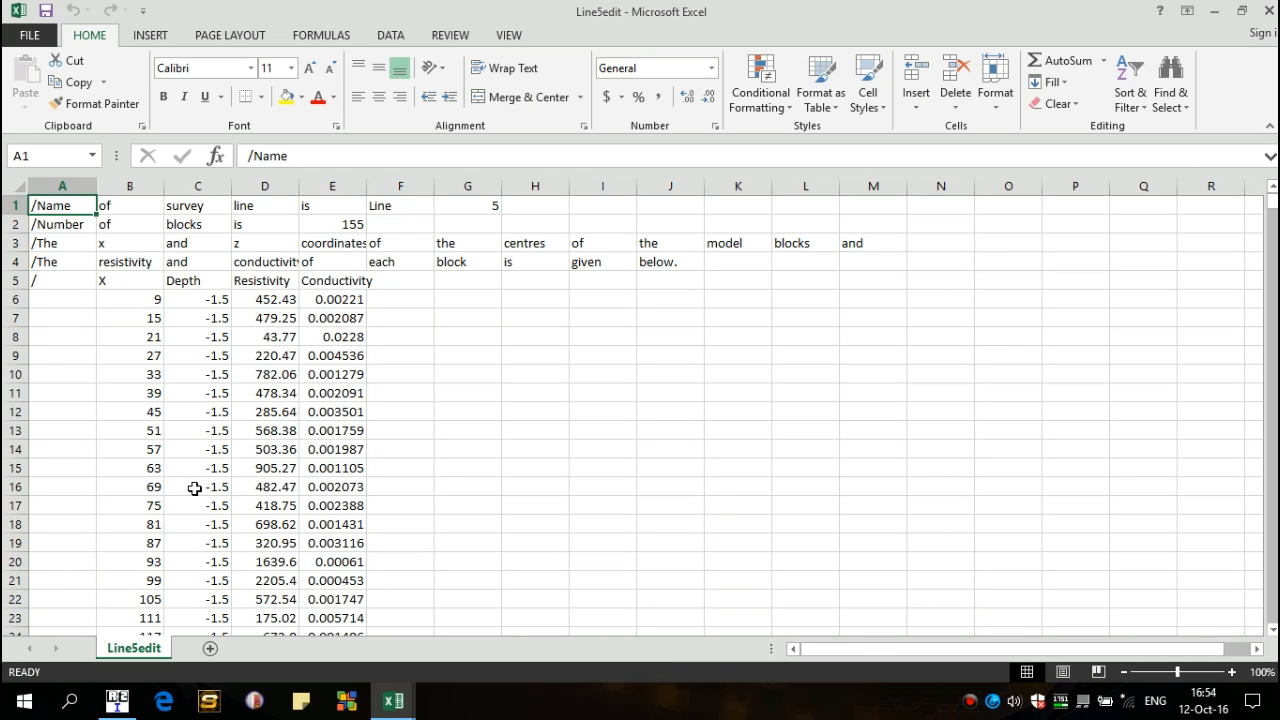
Launch Notepad with a blank document and return to the Line5edit workbook in Excel.
click(69, 700)
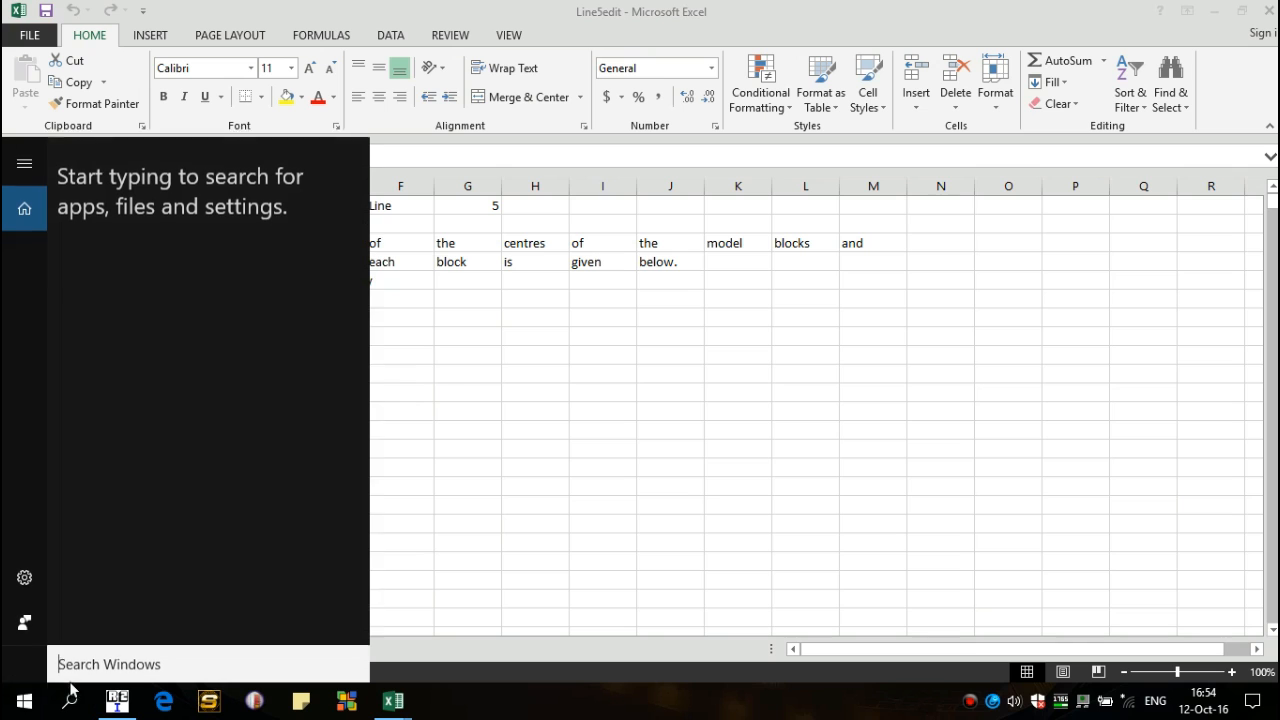
text(note)
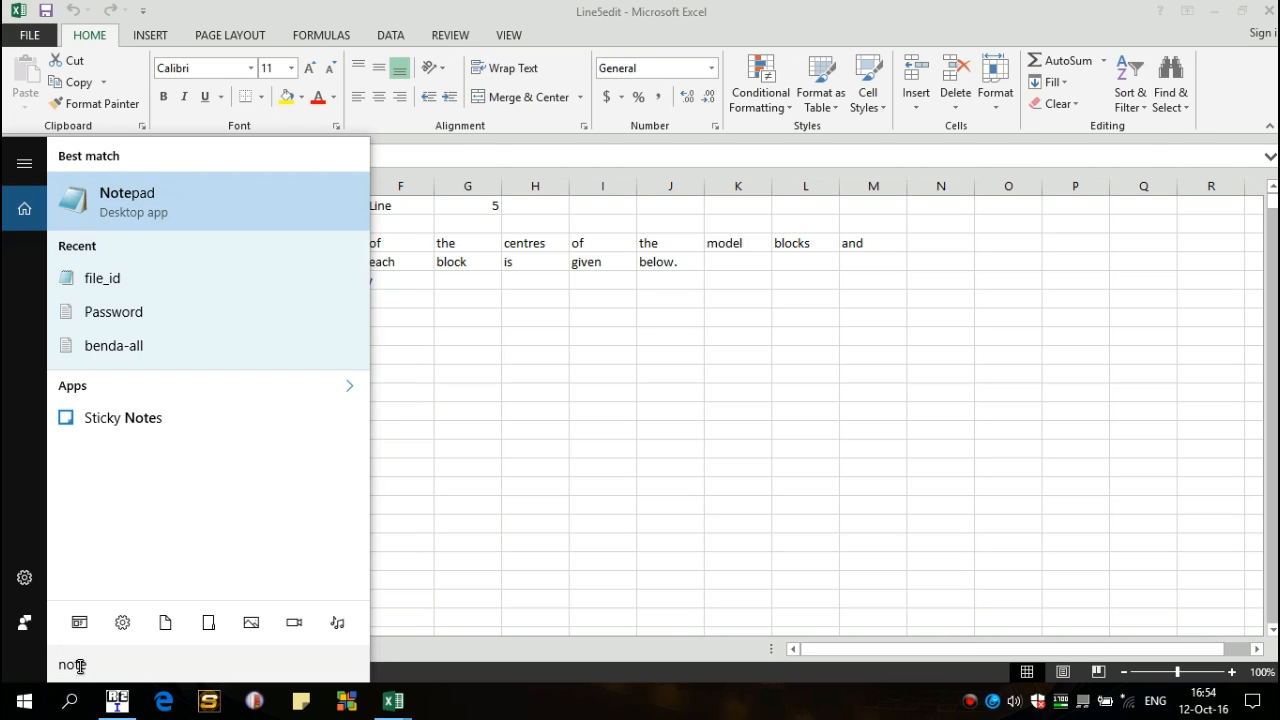
key(Return)
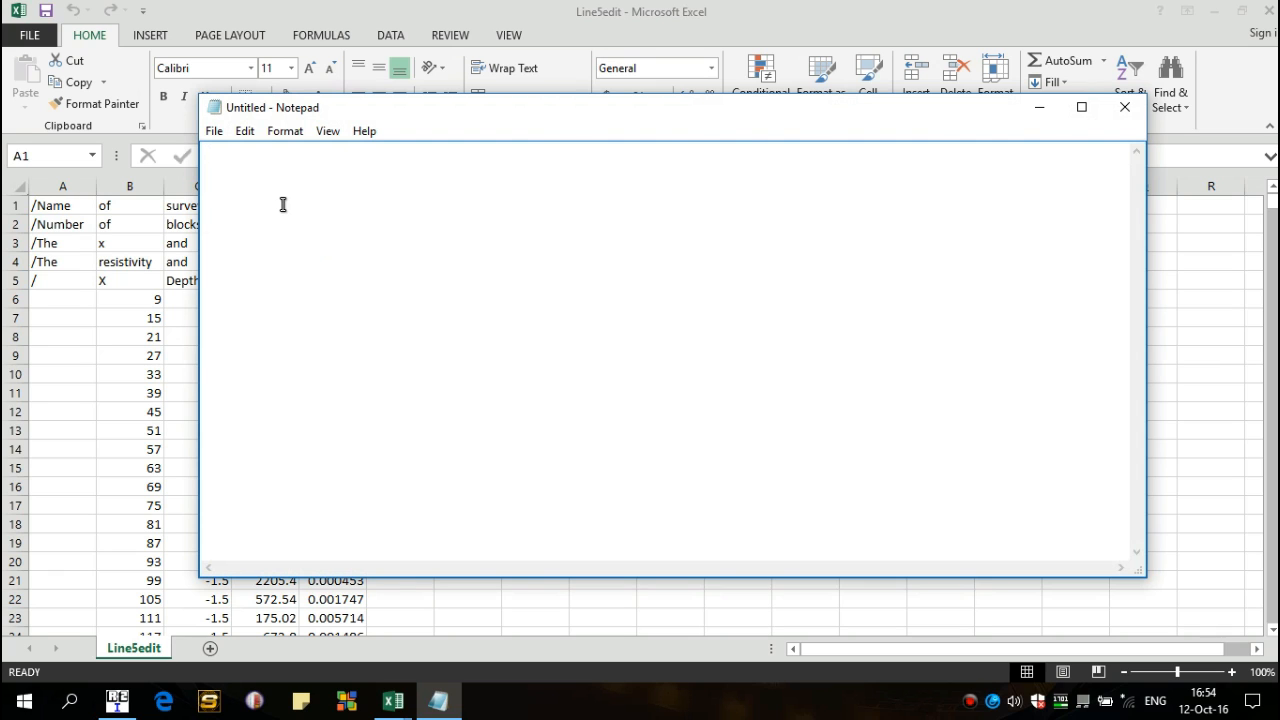
click(230, 5)
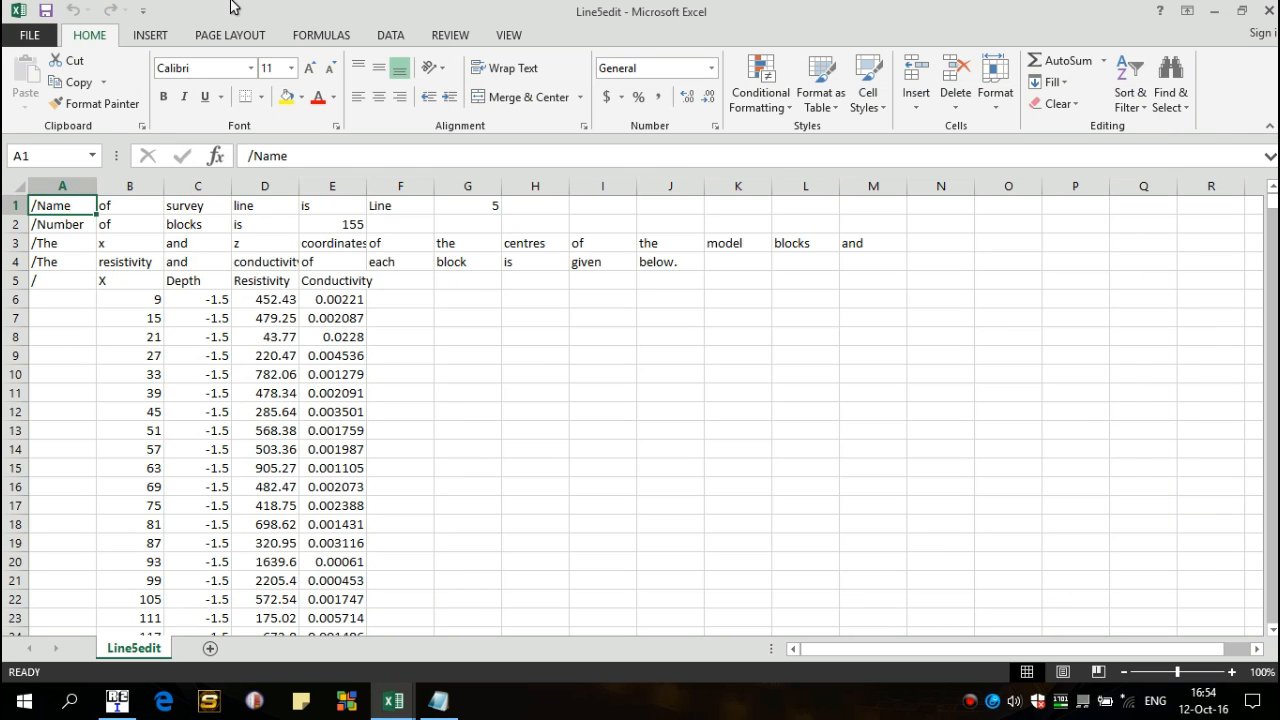
click(129, 281)
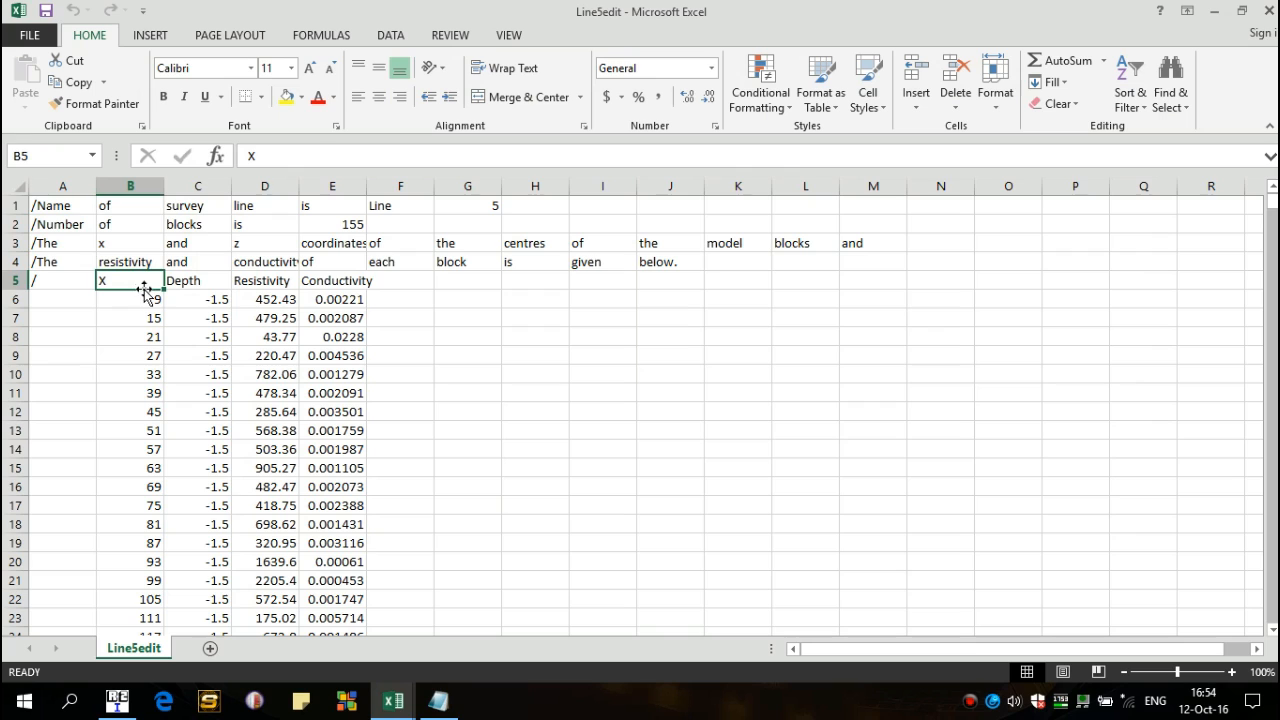
click(146, 297)
key(shift+Right)
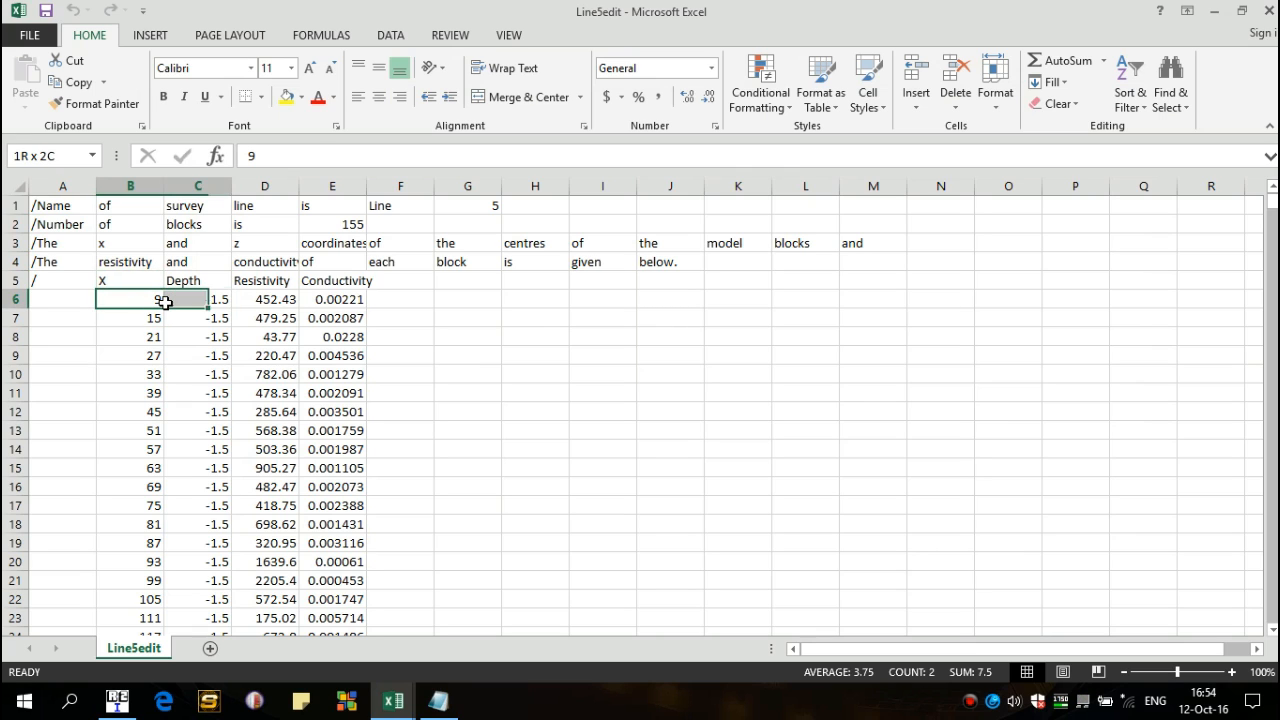
key(Up)
key(shift+Right)
key(shift+Right)
key(shift+Right)
key(shift+Left)
key(shift+Down)
key(shift+Down)
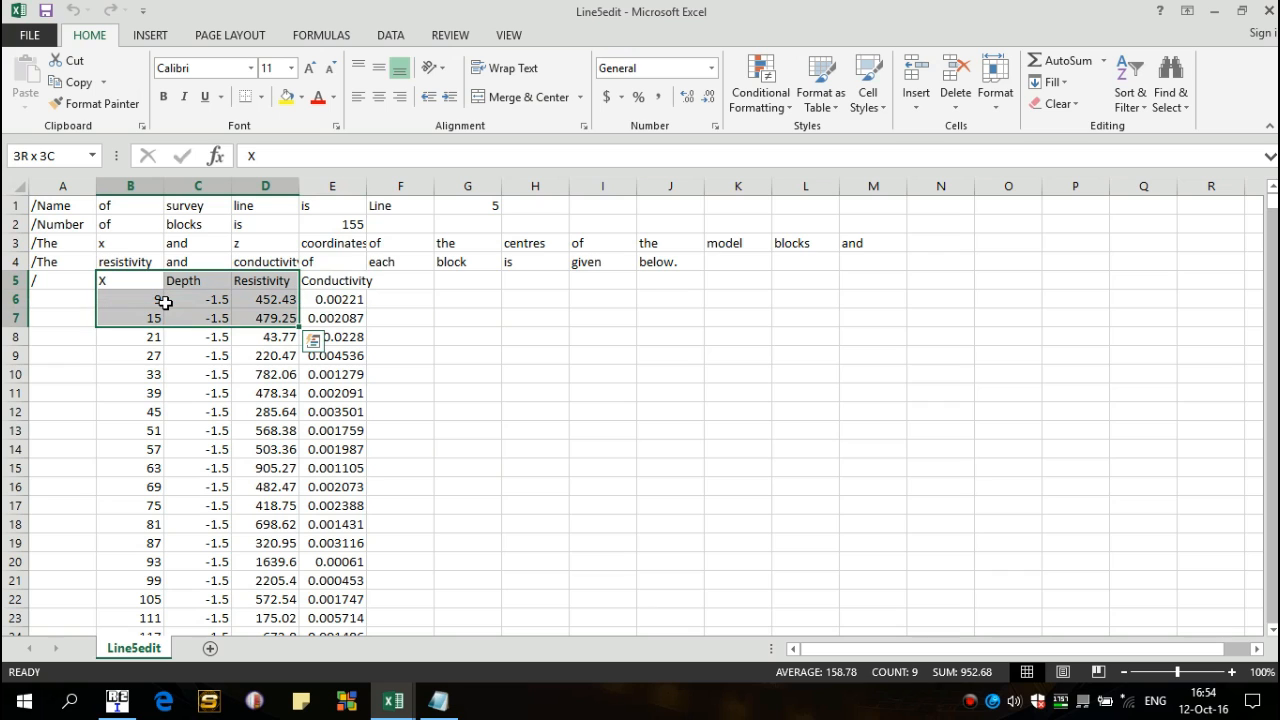
key(shift+Down)
key(shift+Down)
key(shift+Down)
key(shift+Down)
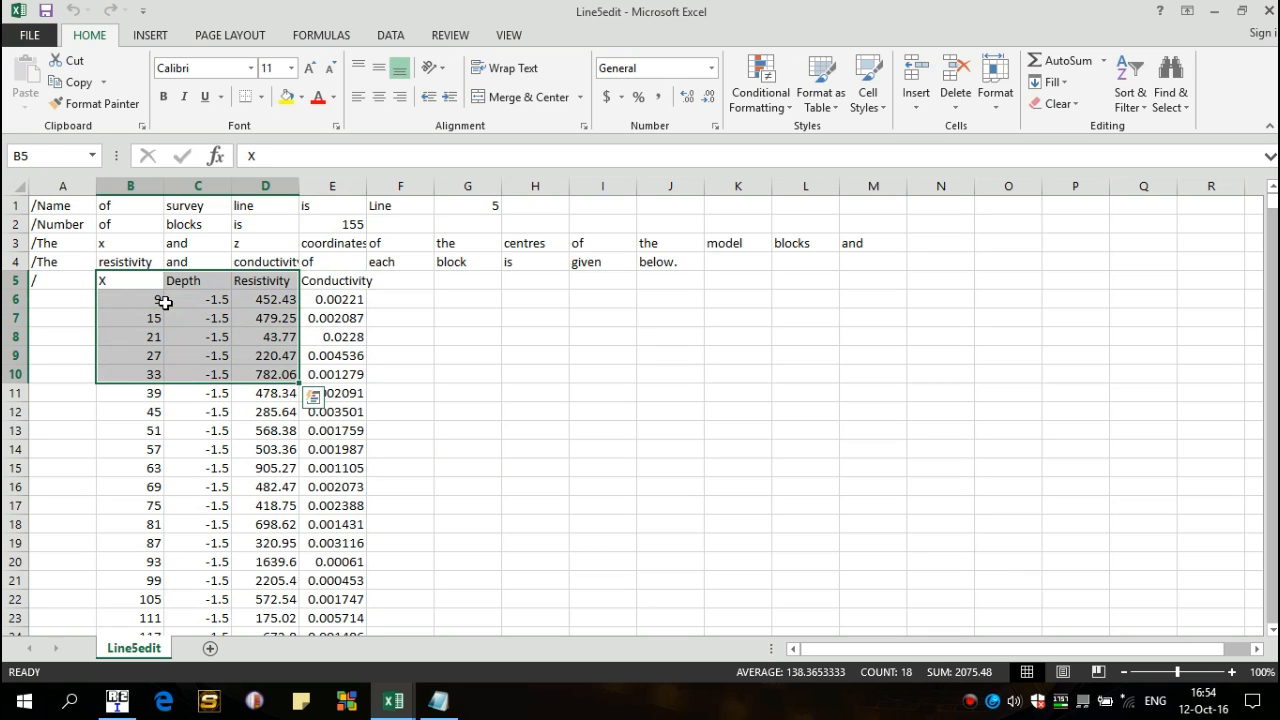
key(ctrl+q)
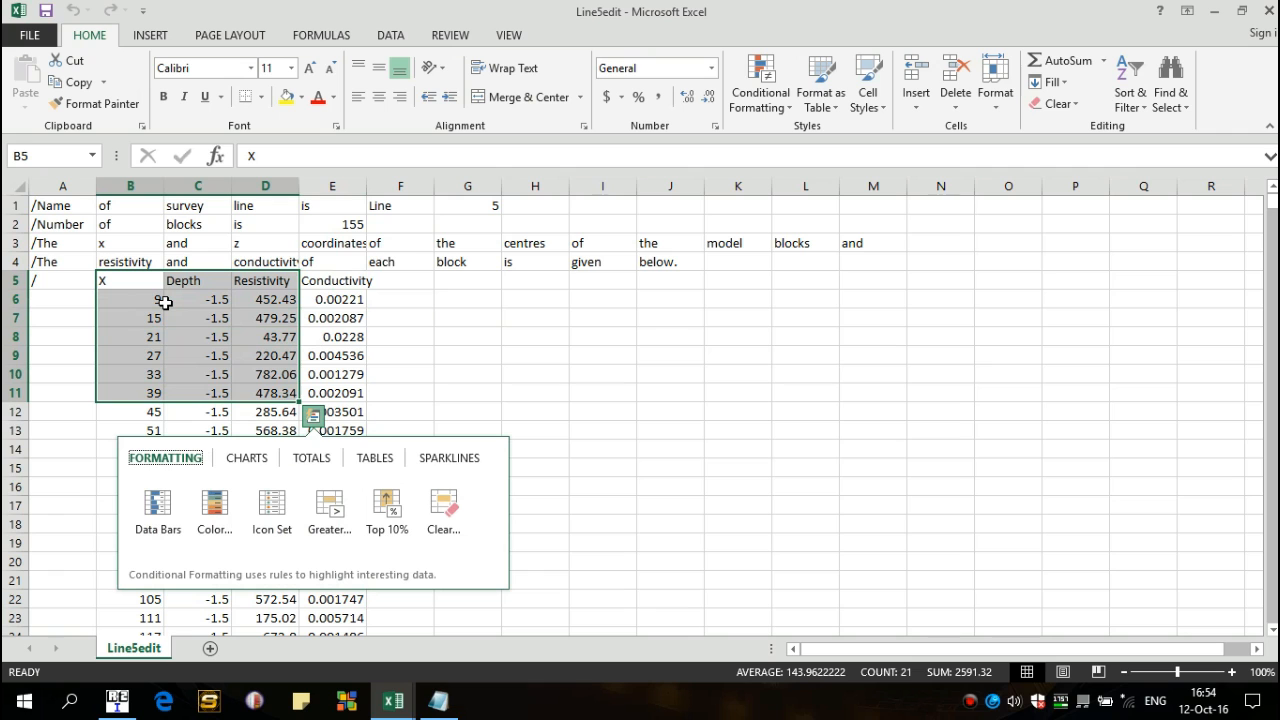
click(540, 315)
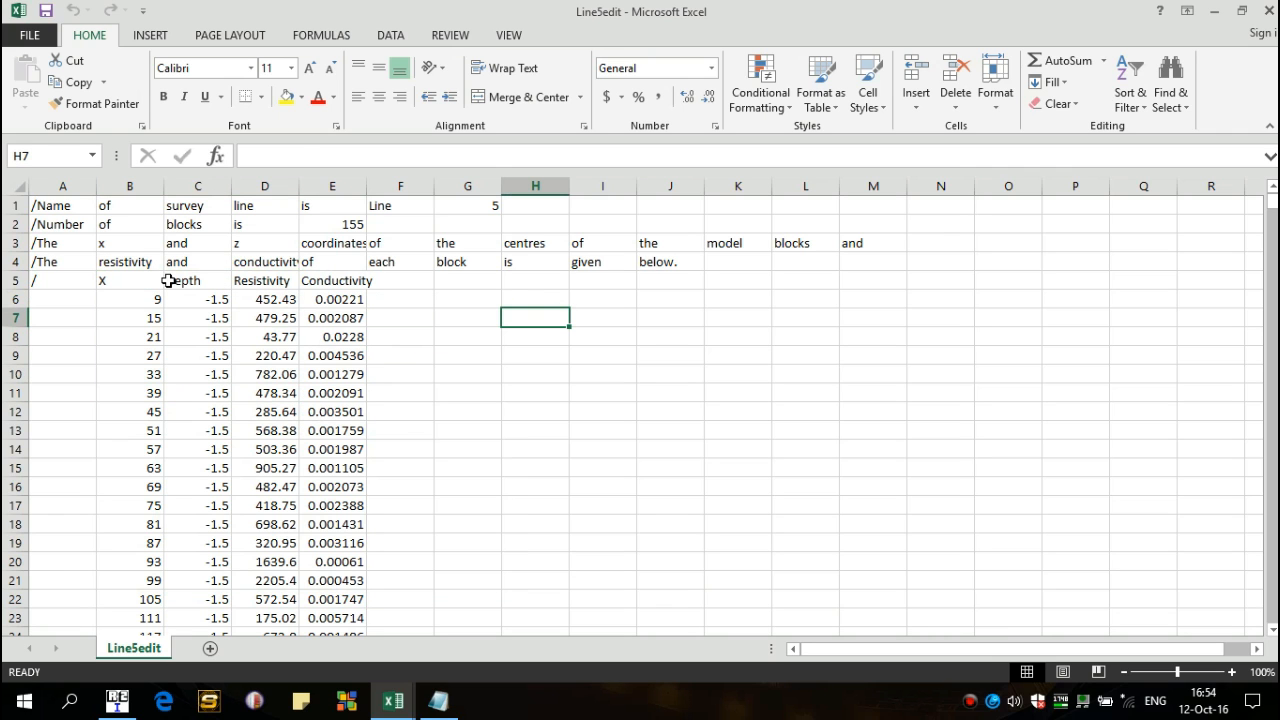
Move the Resistivity and Conductivity data, headers included, one column over to E and F, leaving column D empty beside Depth.
drag(262, 278, 337, 279)
key(ctrl+shift+Down)
drag(231, 281, 334, 286)
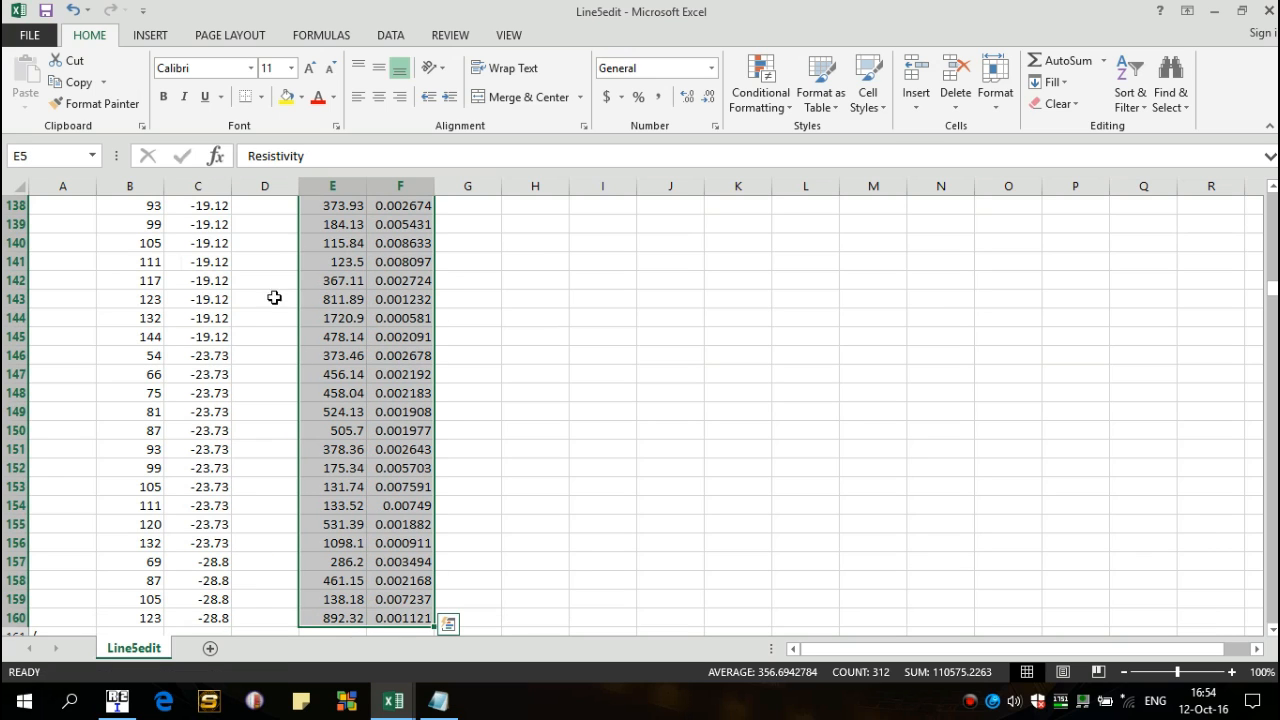
click(258, 619)
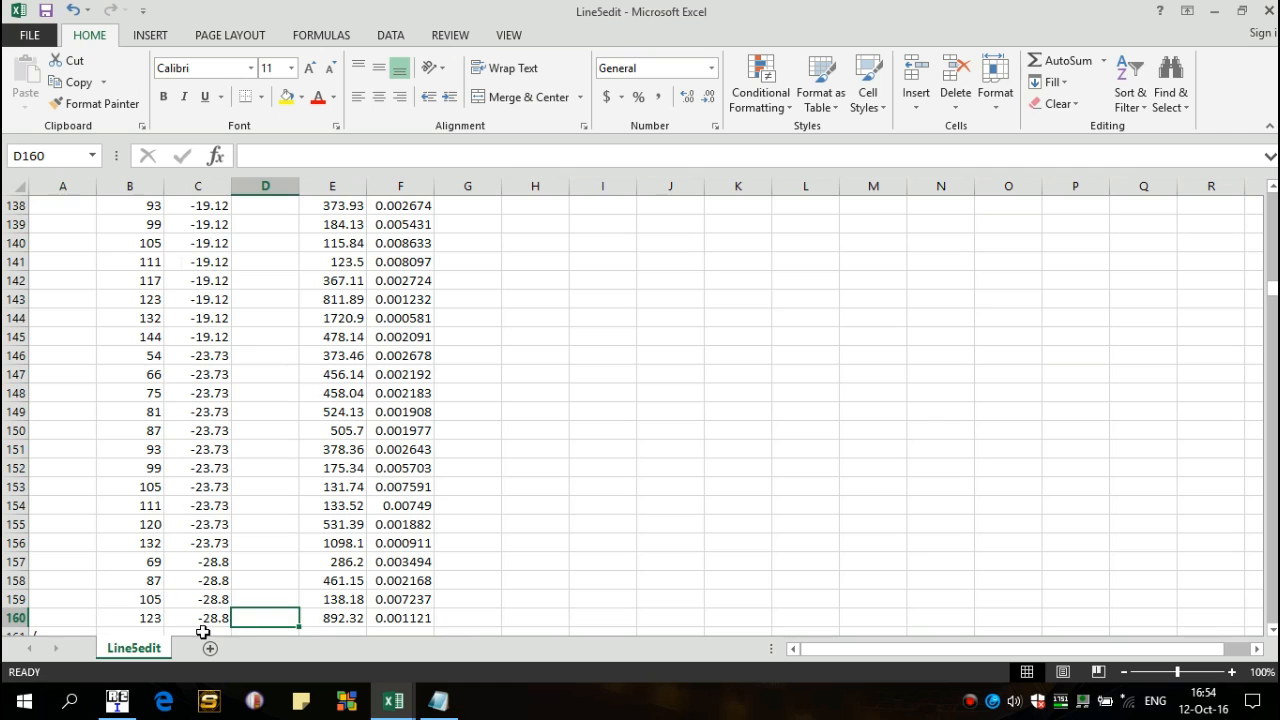
Copy the range B5:E160, from the X header through the last Resistivity value, including the empty column D.
click(144, 617)
key(ctrl+Up)
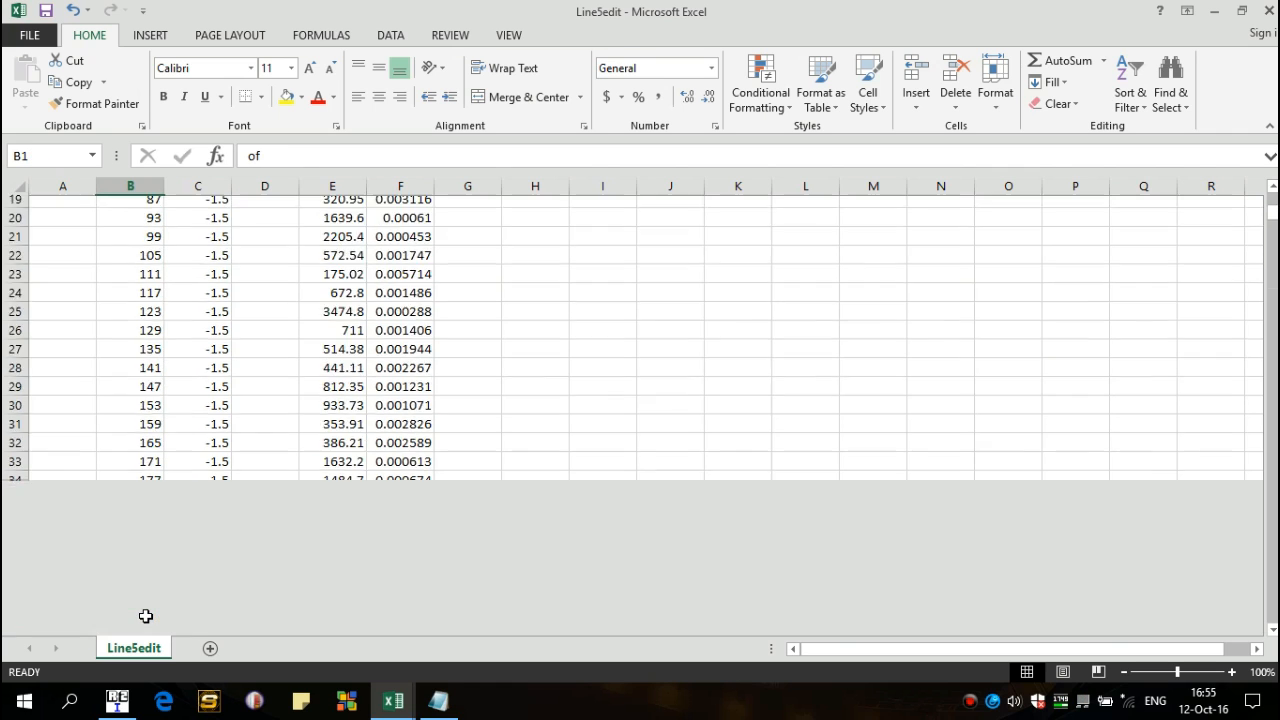
key(Down)
key(Down)
key(Down)
key(Down)
key(shift+Right)
key(shift+Right)
key(shift+Right)
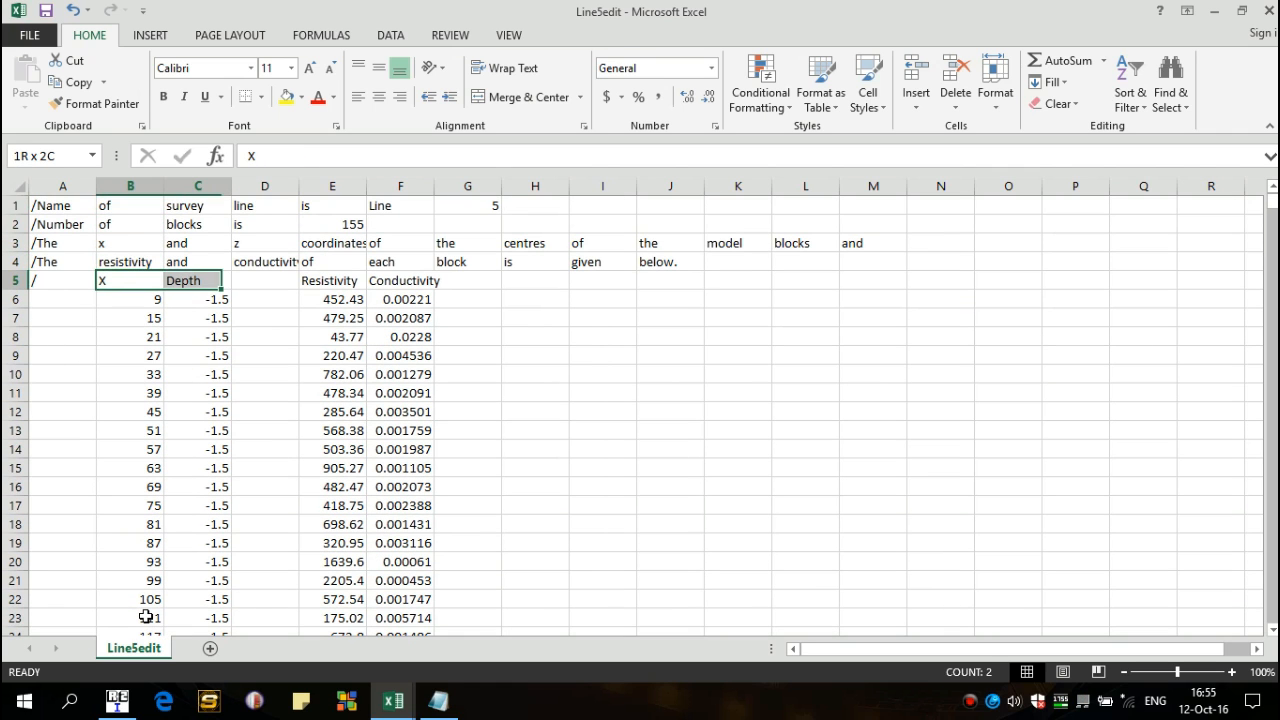
key(ctrl+shift+Down)
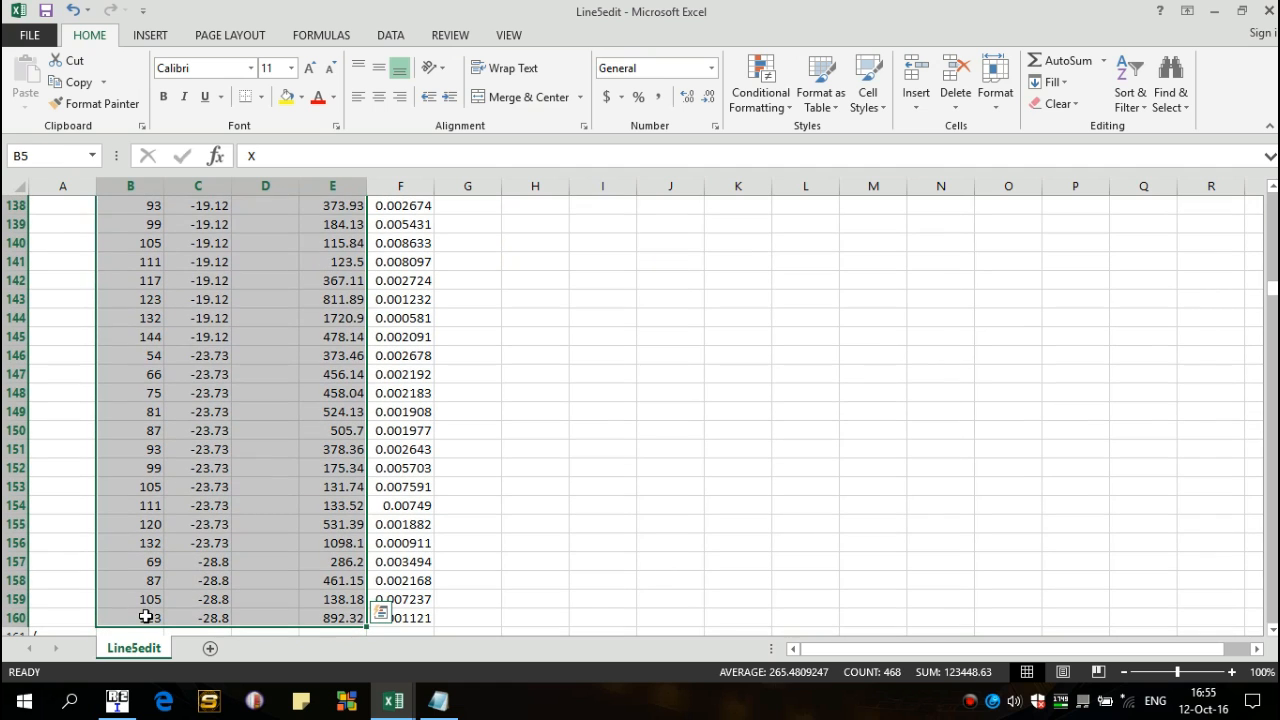
key(ctrl+c)
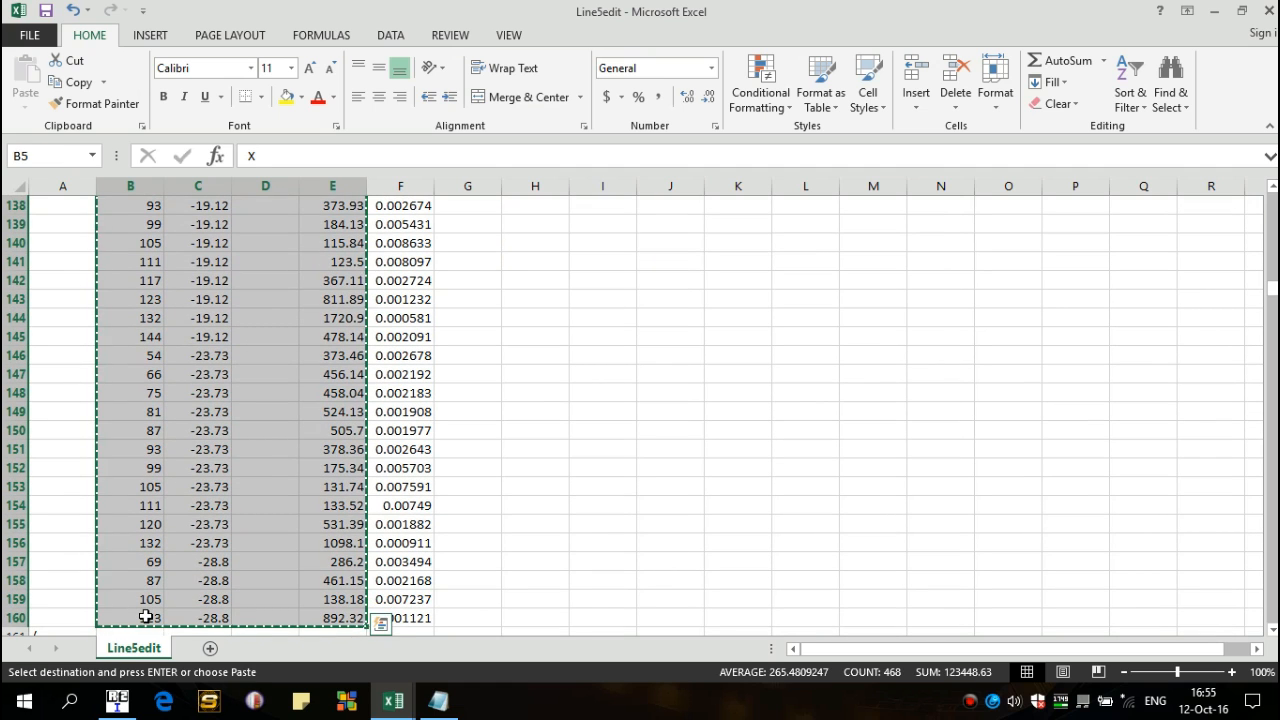
Add a new worksheet to the Line5edit workbook and rename it "Ke notepad".
click(209, 650)
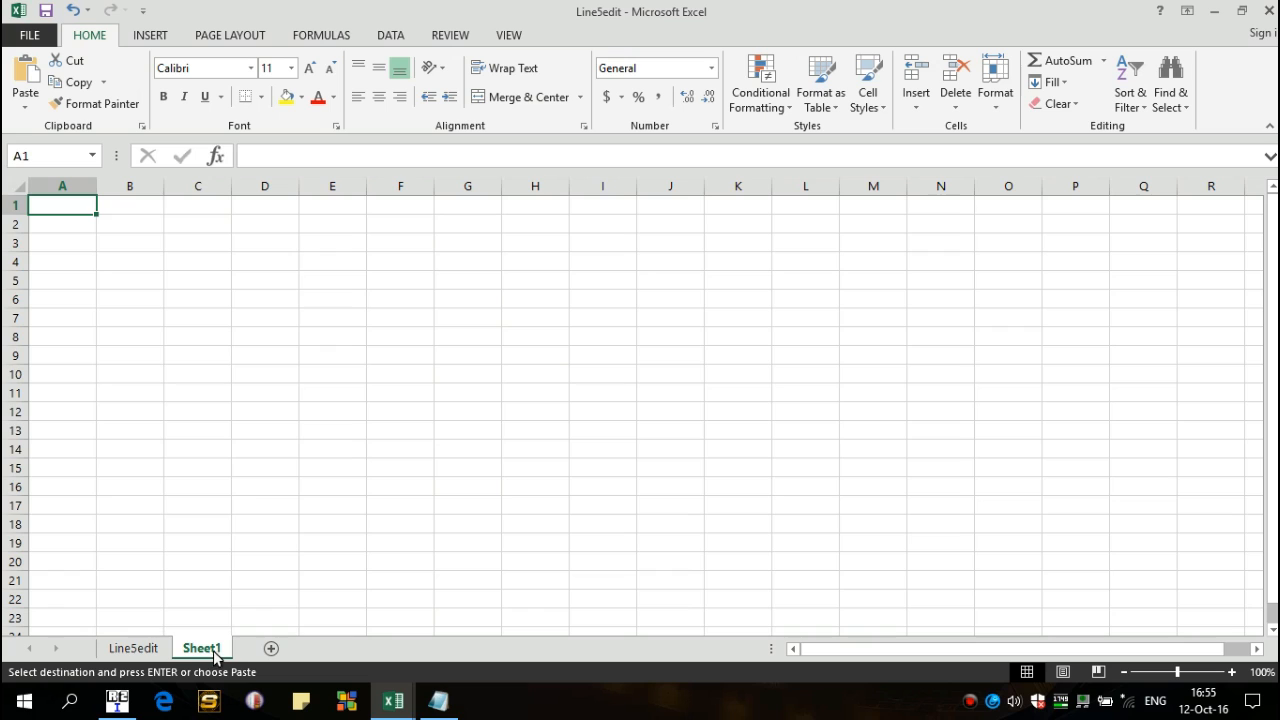
right_click(213, 652)
click(262, 477)
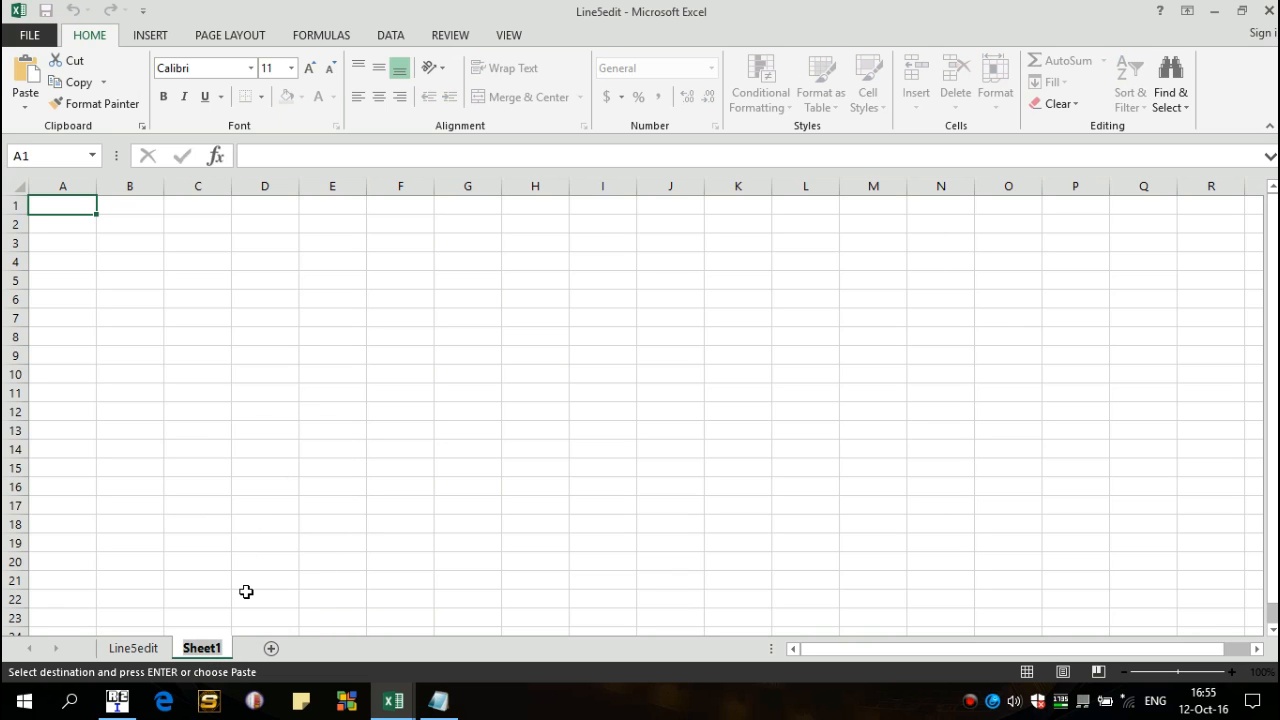
text(Ke)
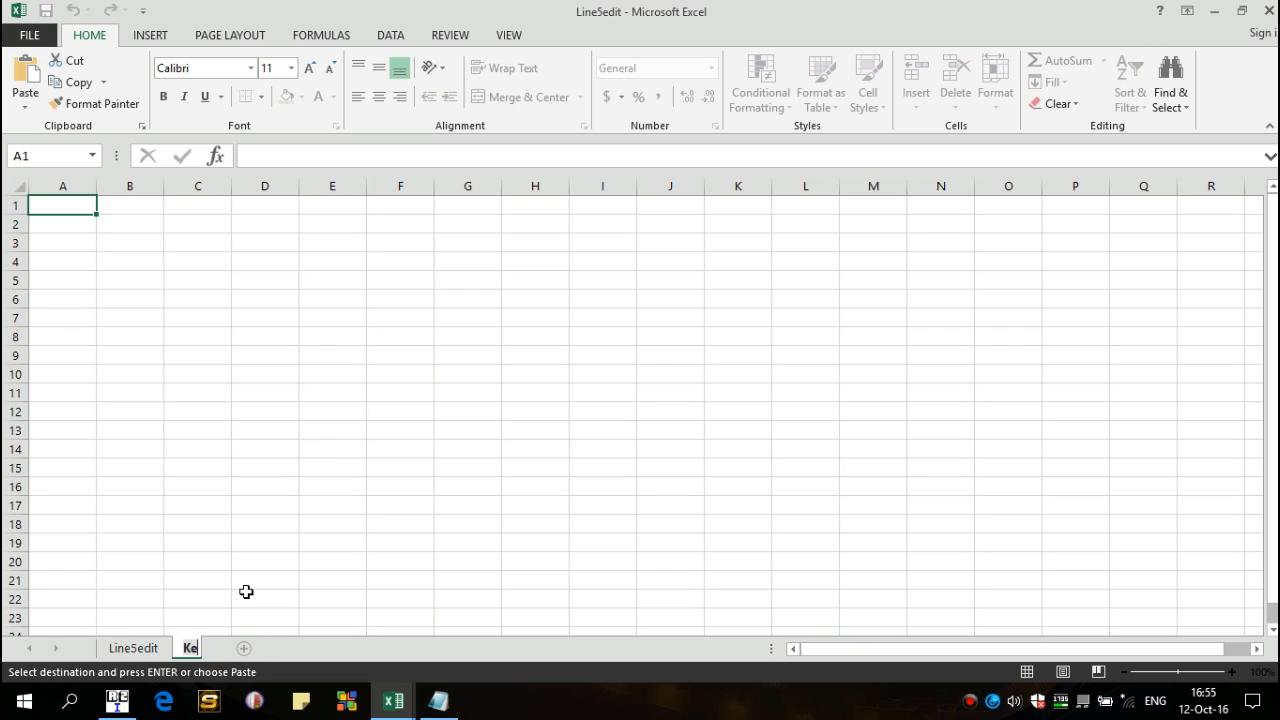
text( notepad)
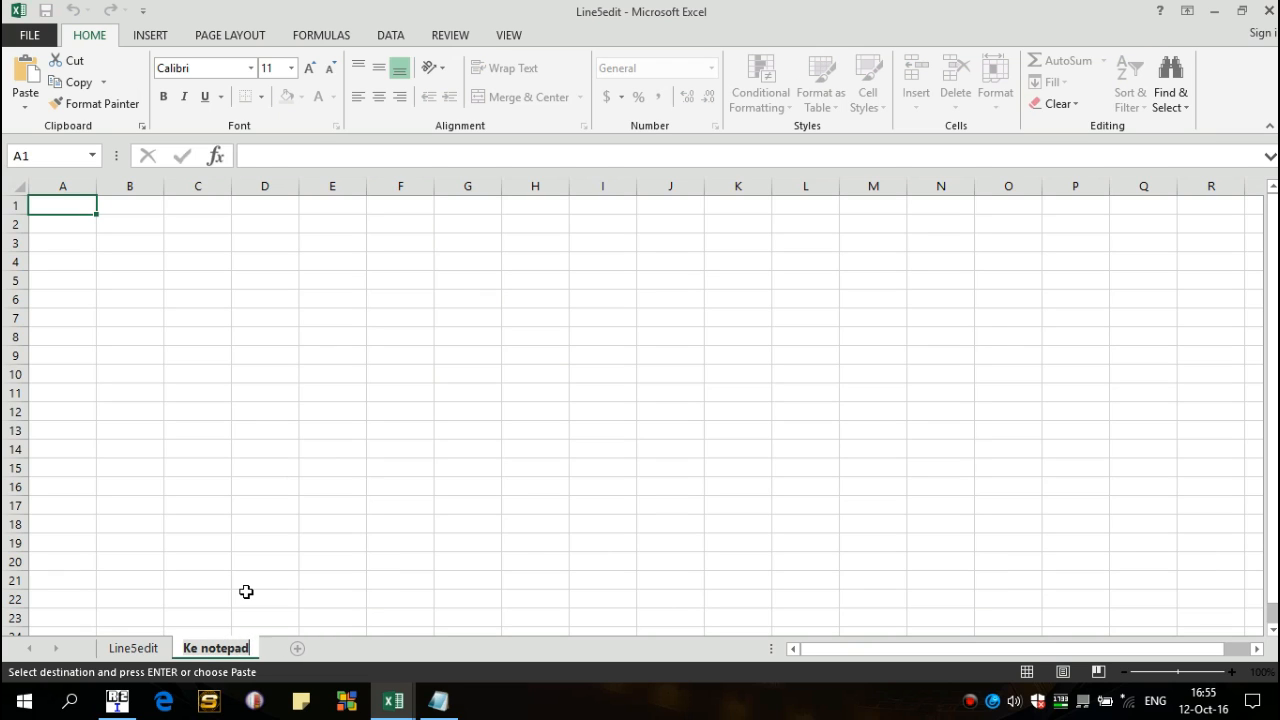
key(Return)
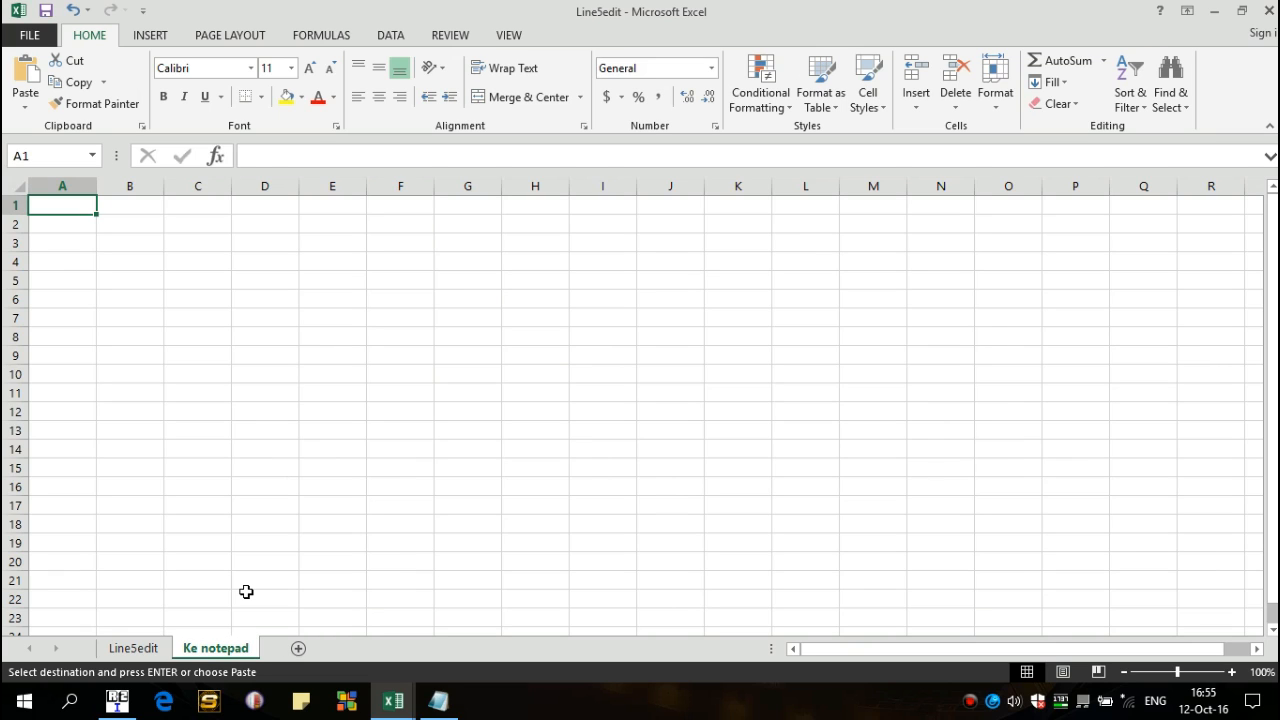
Copy the selected X, Depth, empty and Resistivity columns from the Line5edit sheet again and paste them into Ke notepad at A2.
click(83, 226)
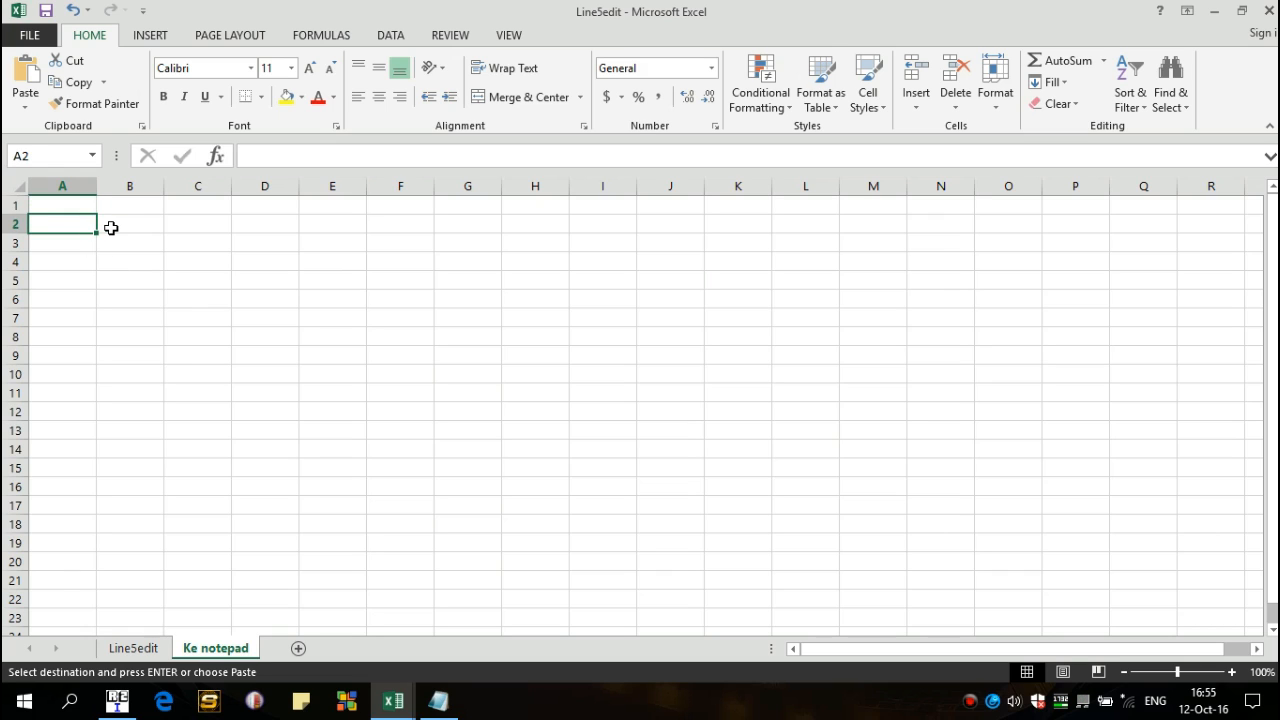
text(x)
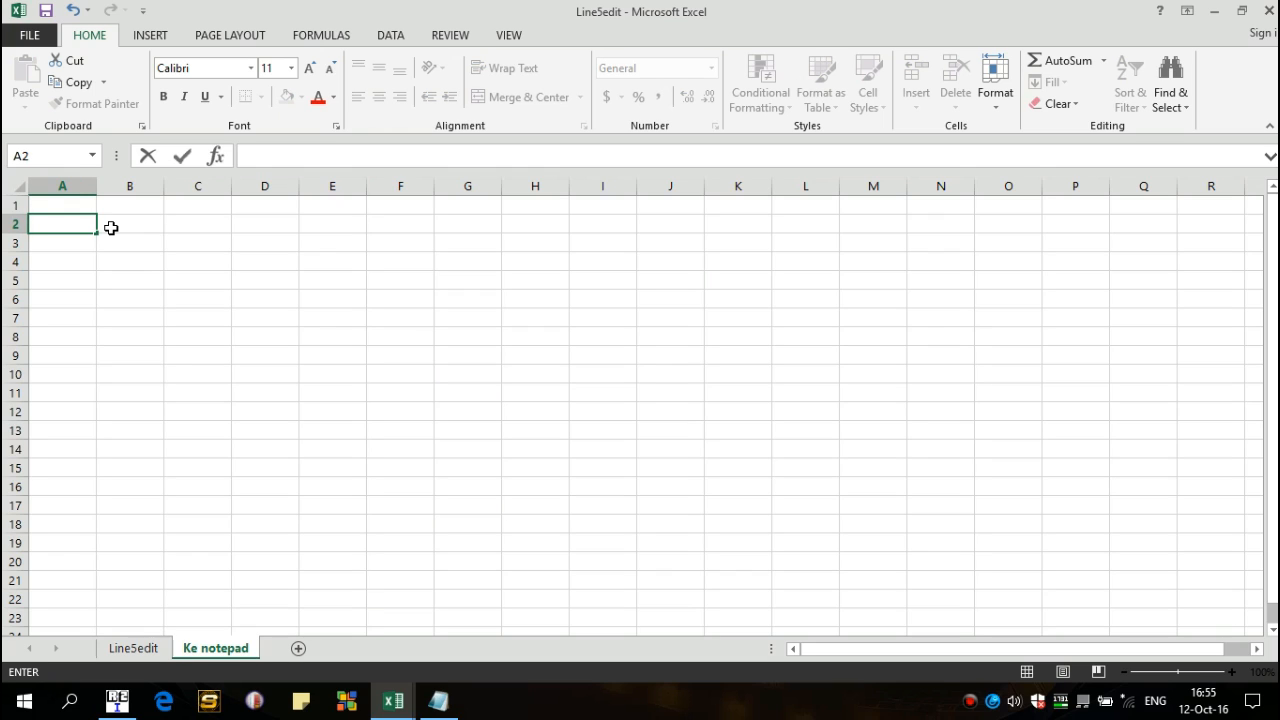
key(Escape)
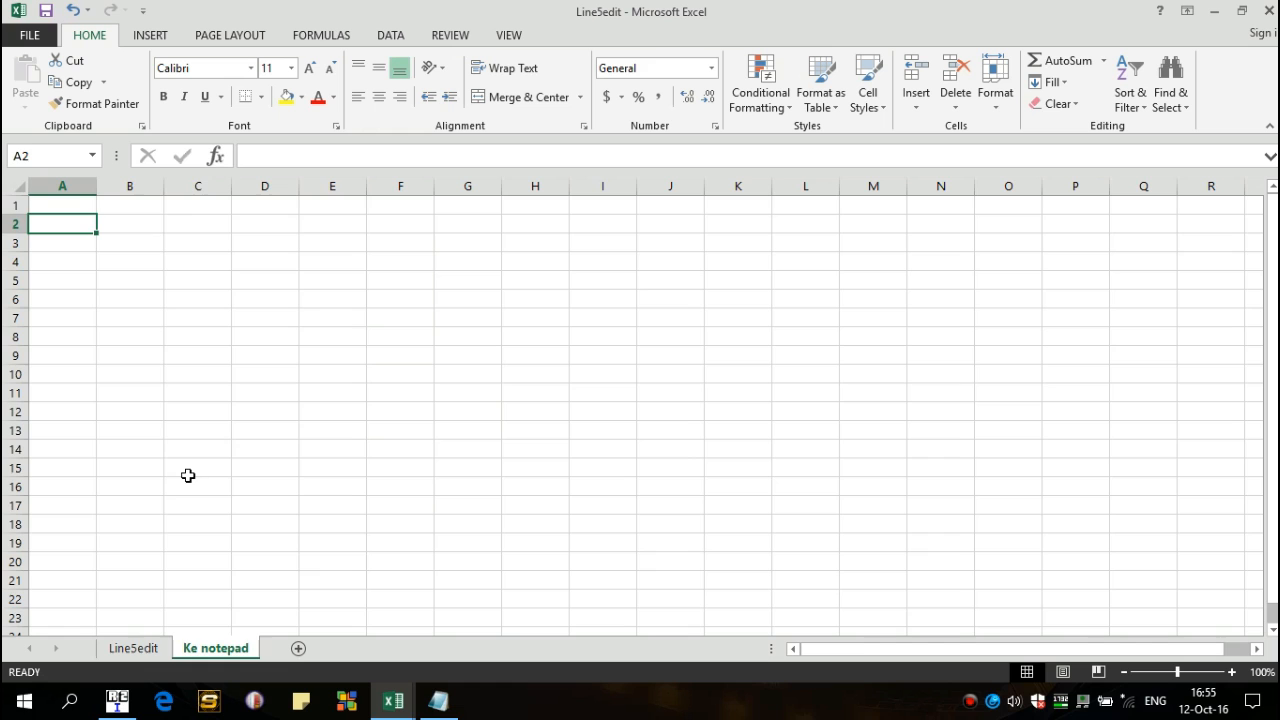
click(133, 648)
key(ctrl+c)
click(198, 648)
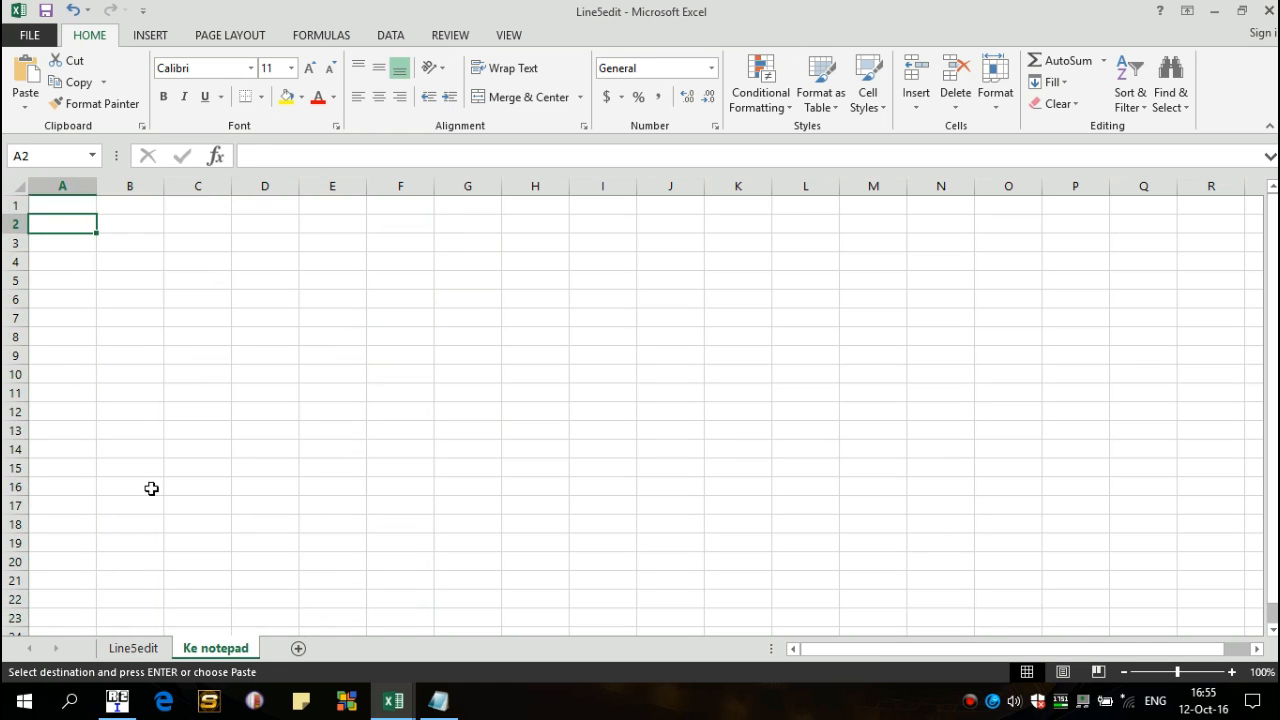
key(ctrl+v)
click(74, 226)
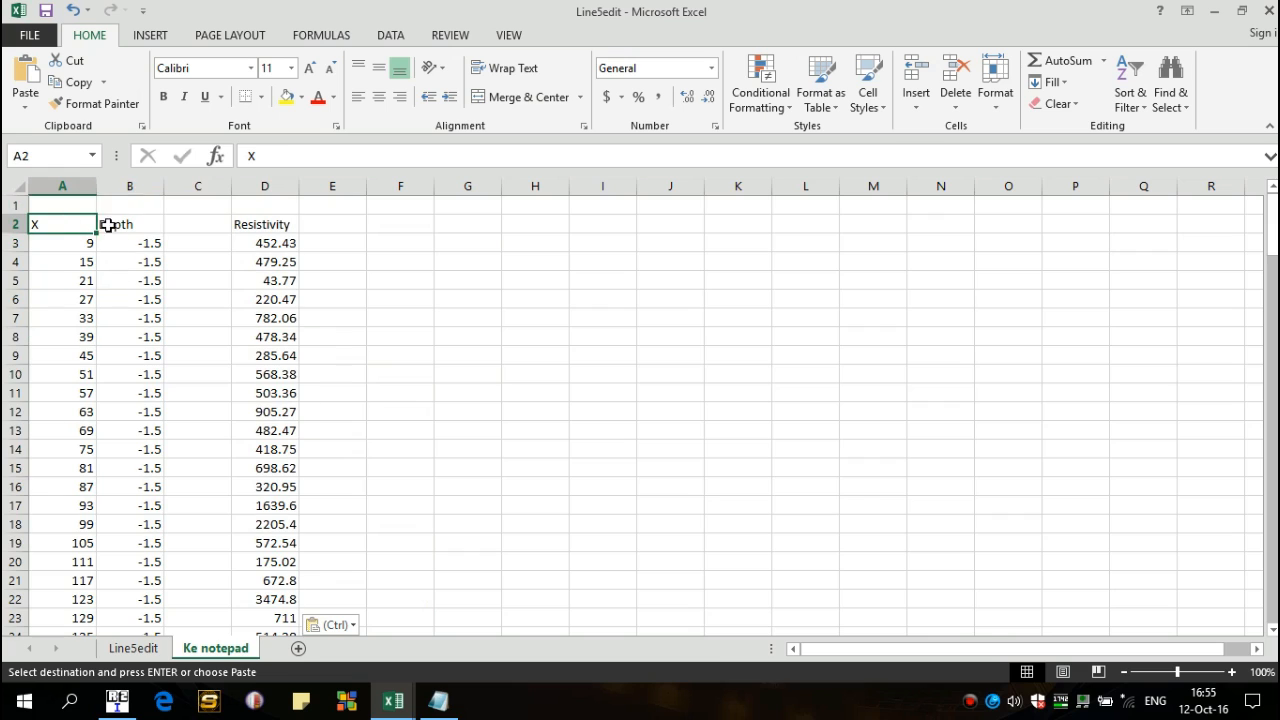
Rename the Depth header to Z and move that whole column, header included, from column B to column C.
click(140, 224)
text(z)
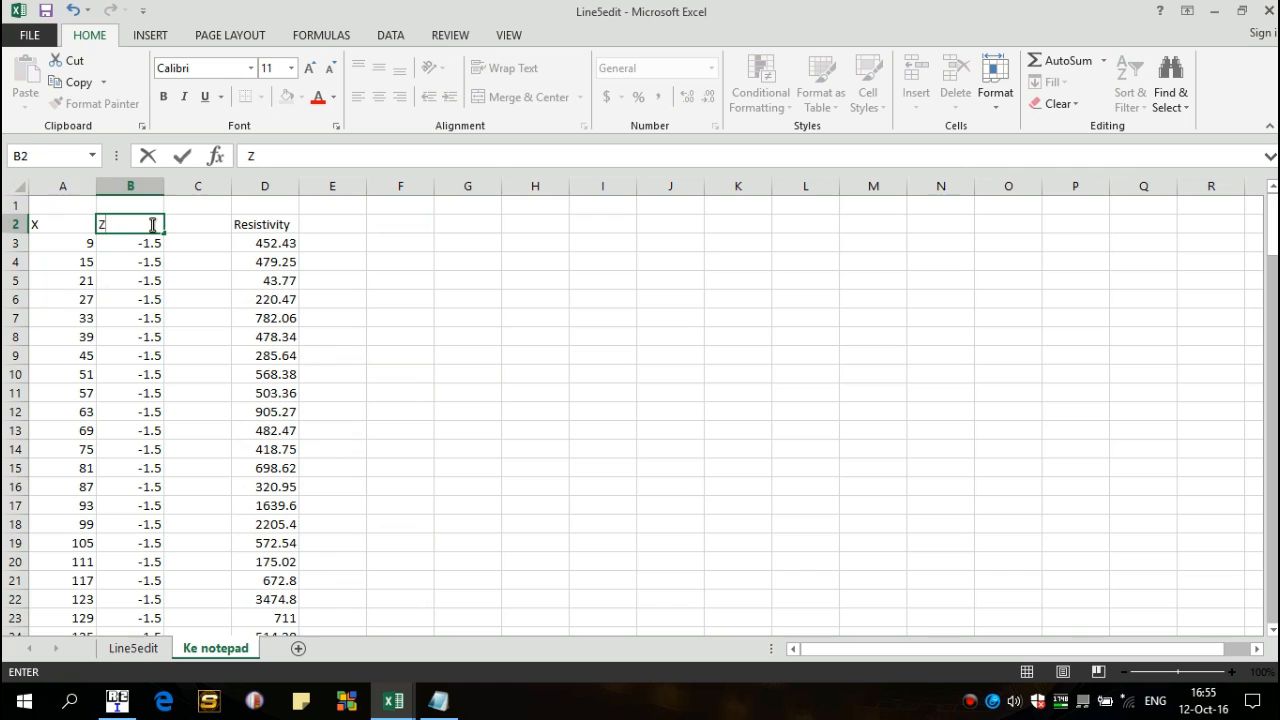
key(Left)
click(152, 224)
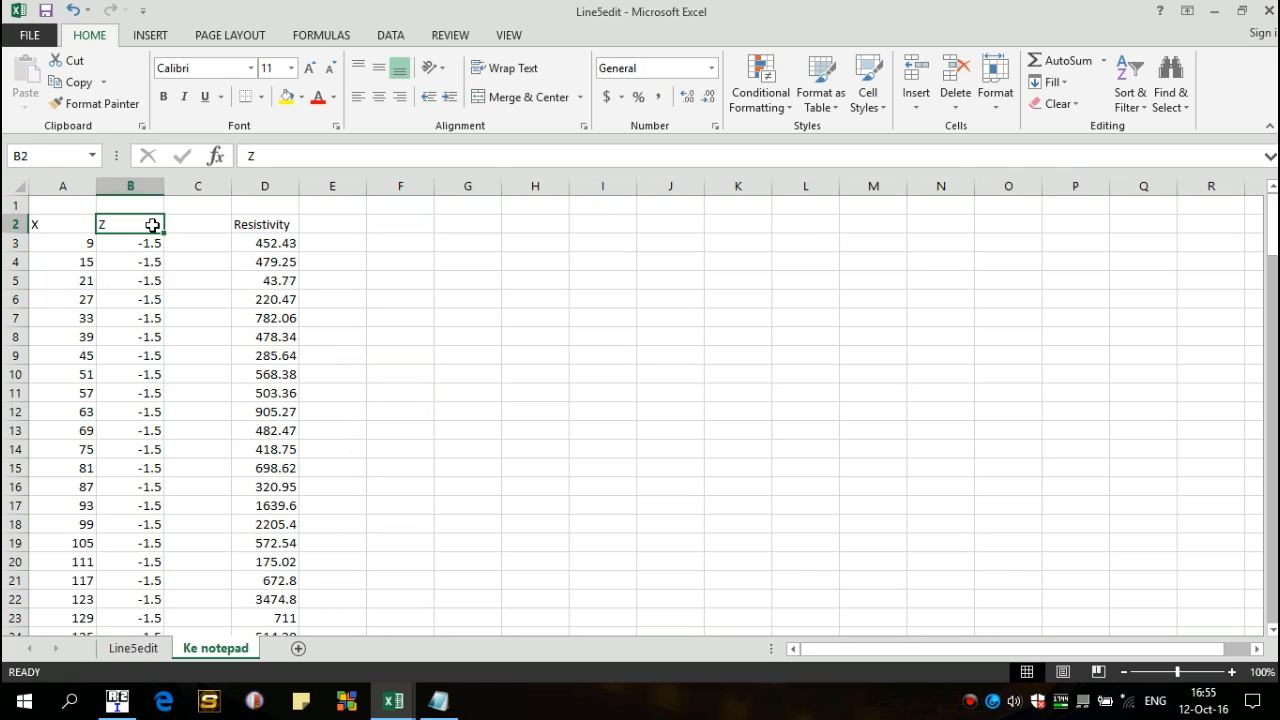
key(ctrl+shift+Down)
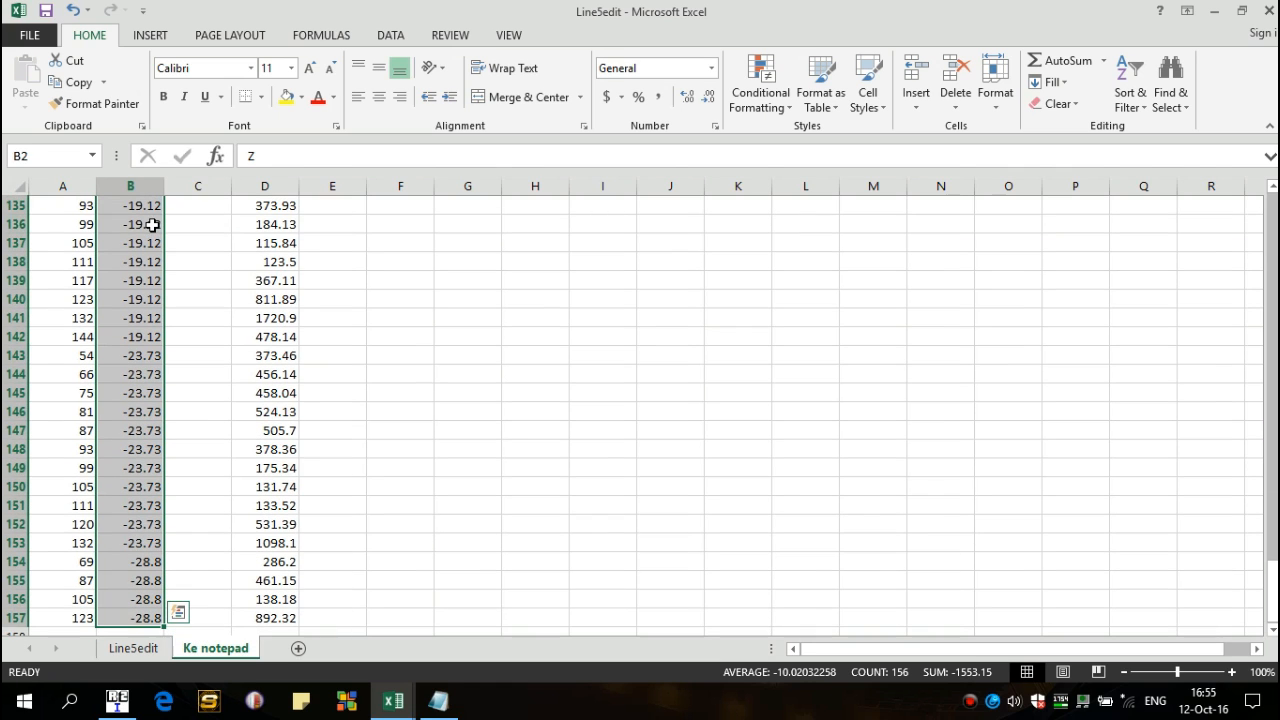
drag(95, 224, 186, 226)
Enter the header Y in B2, above the emptied column between X and Z.
click(117, 241)
key(ctrl+Up)
key(Down)
text(Y)
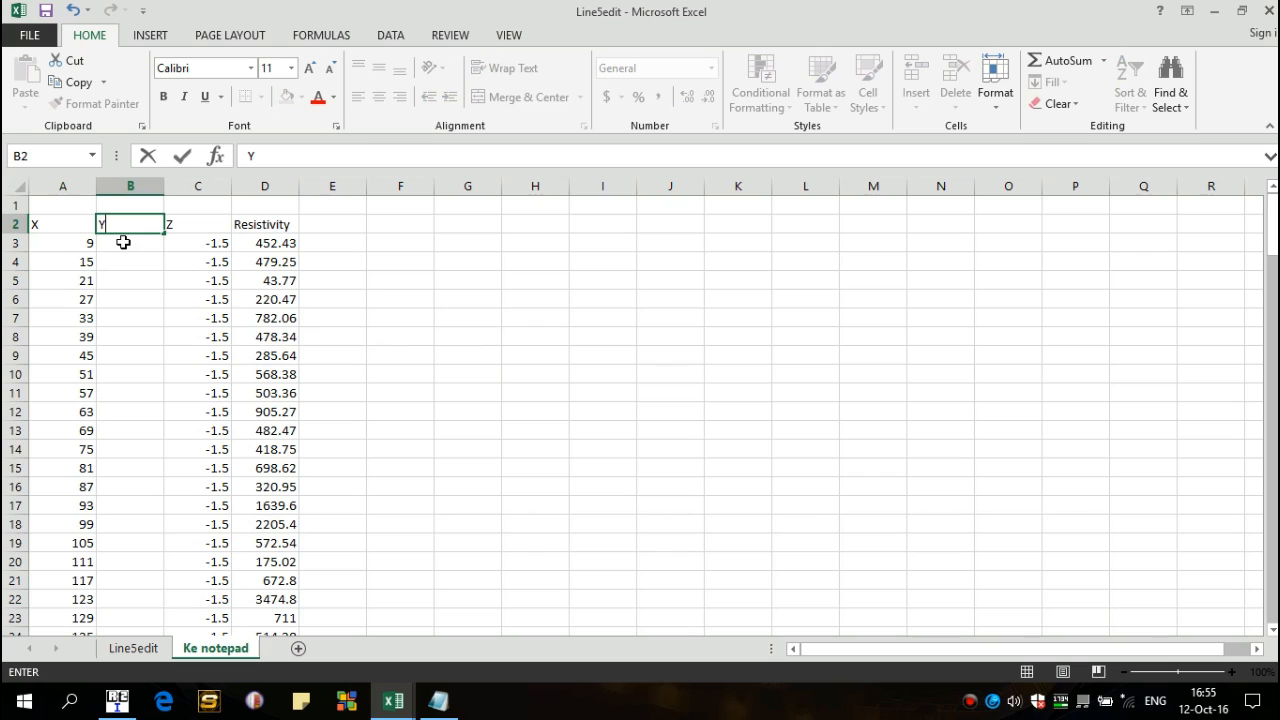
key(Return)
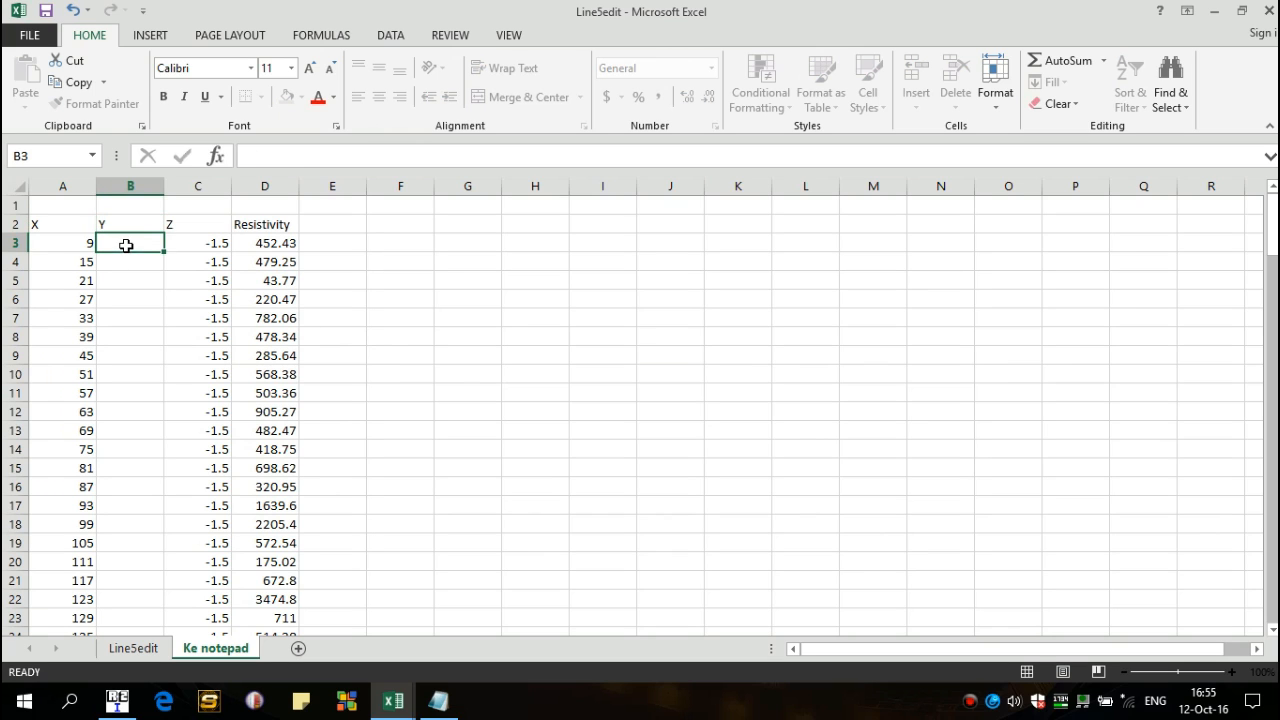
click(279, 243)
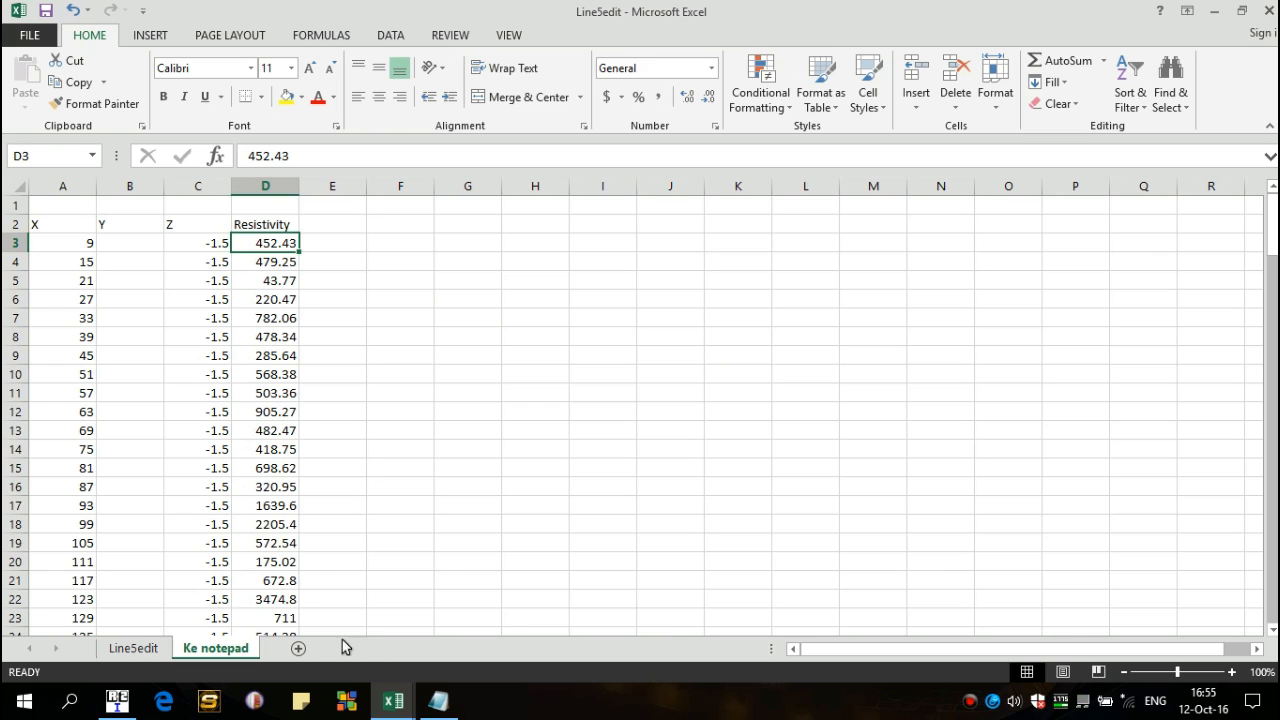
In the Line6edit2 workbook, move the values in C6:E161 one column over to D:F, leaving the header row in place.
mouse_move(395, 698)
click(385, 644)
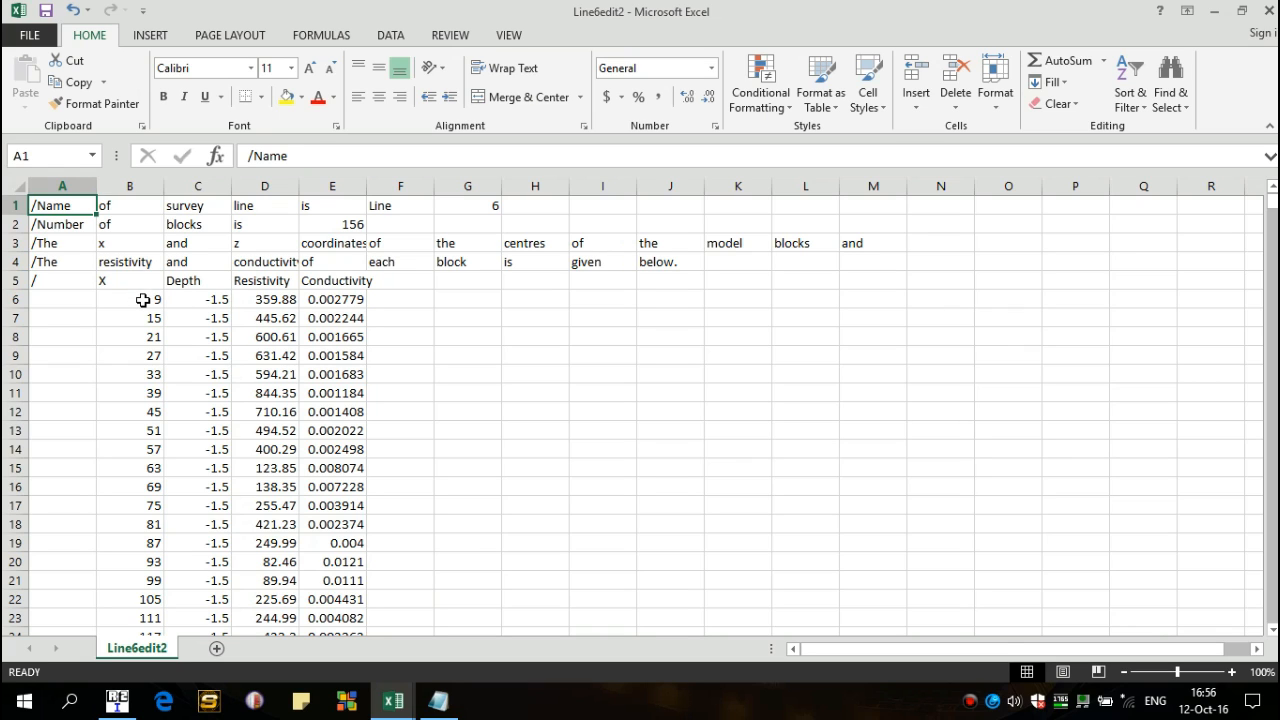
click(143, 300)
key(shift+Right)
key(shift+Right)
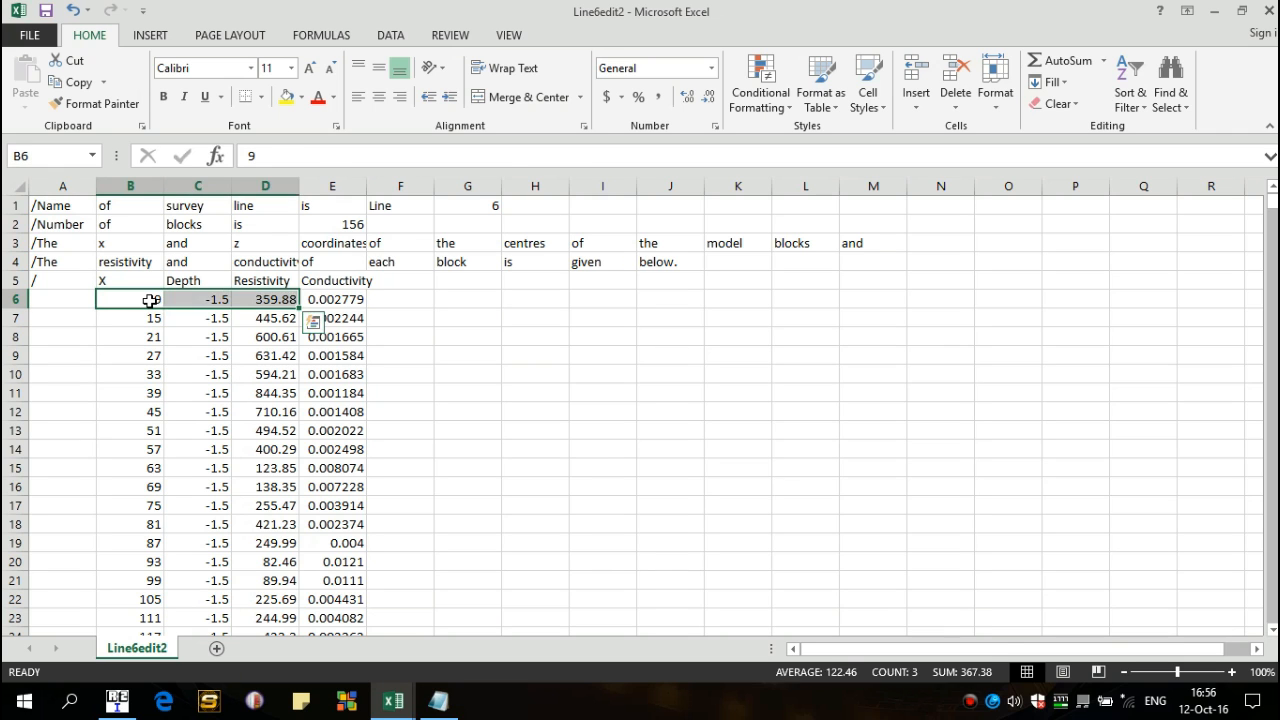
key(Right)
key(Right)
key(Left)
key(shift+Right)
key(shift+Right)
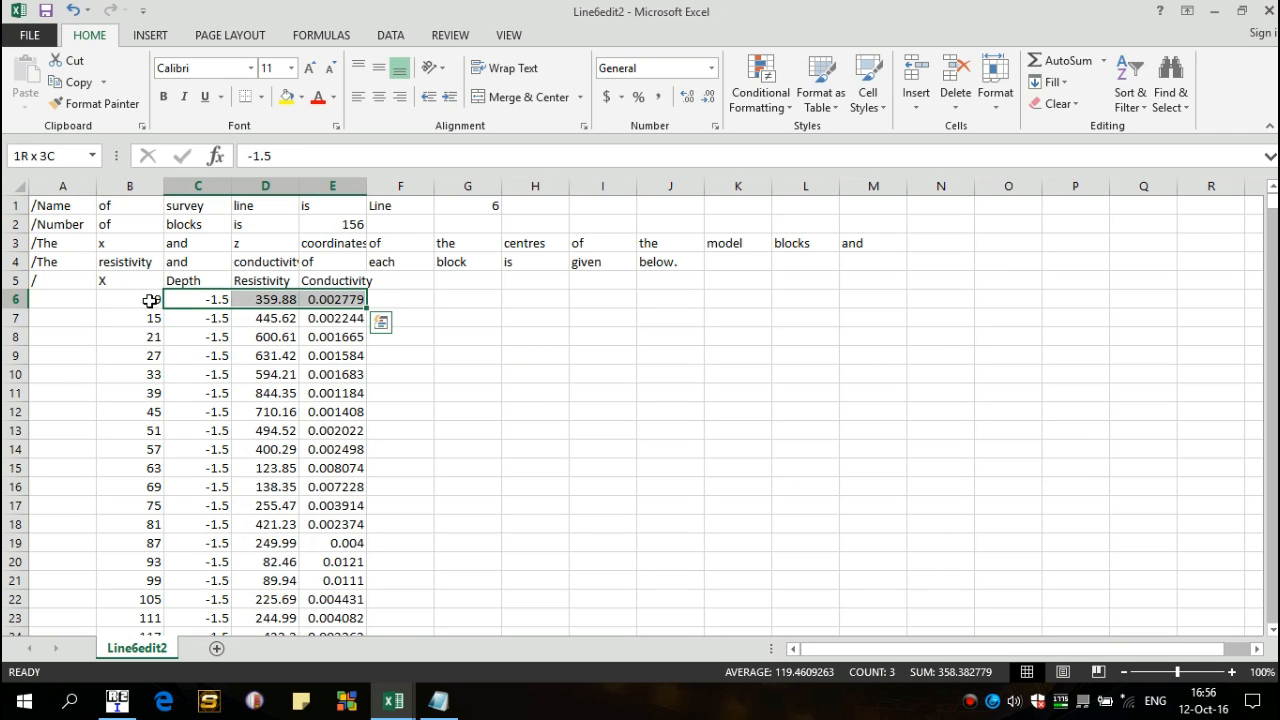
key(ctrl+shift+Down)
drag(166, 305, 252, 302)
Copy the range B6:D161 in Line6edit2, covering the X values, the empty column and the depth values.
click(143, 317)
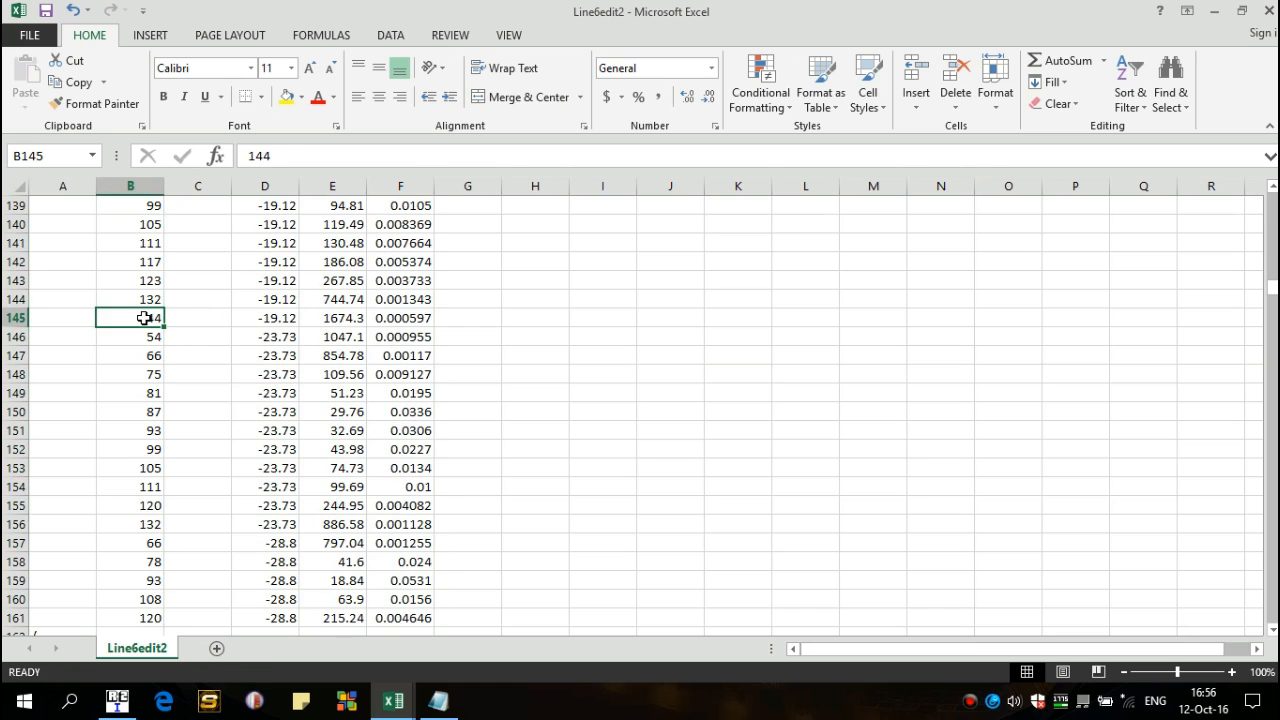
key(ctrl+Up)
key(Down)
key(Down)
key(Down)
key(Down)
key(Down)
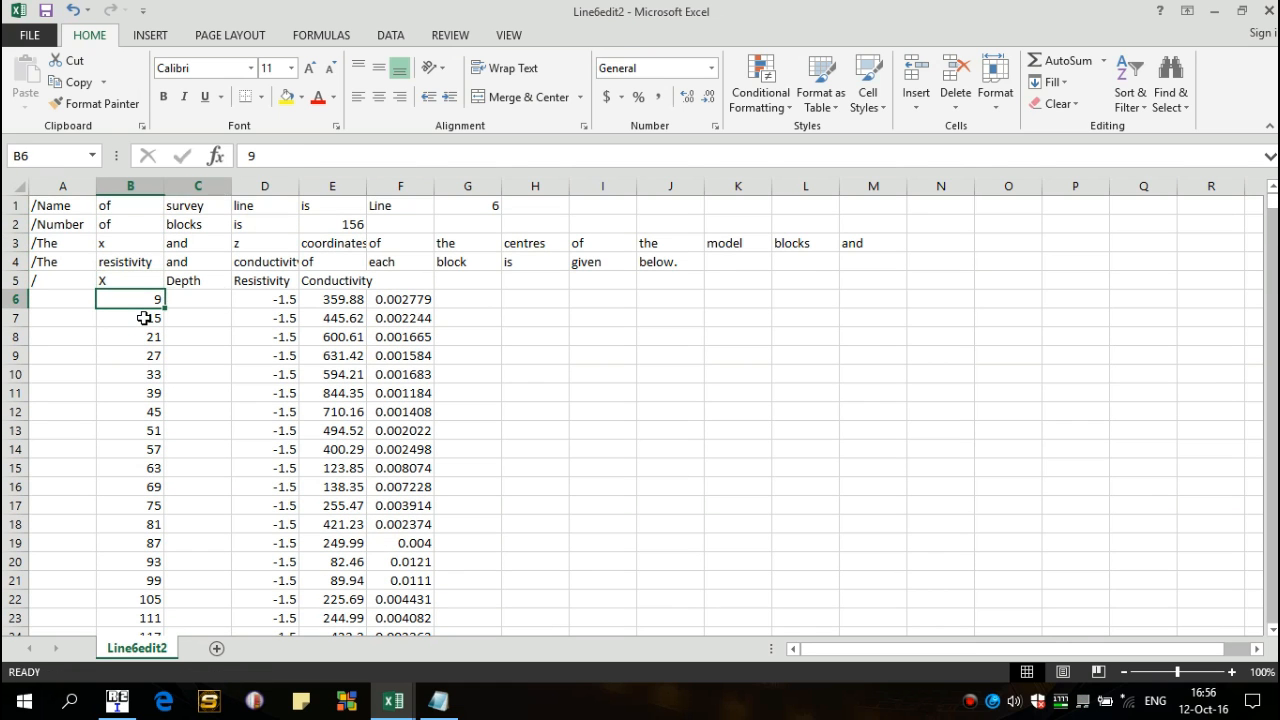
key(shift+Right)
key(shift+Right)
key(ctrl+shift+Down)
key(ctrl+c)
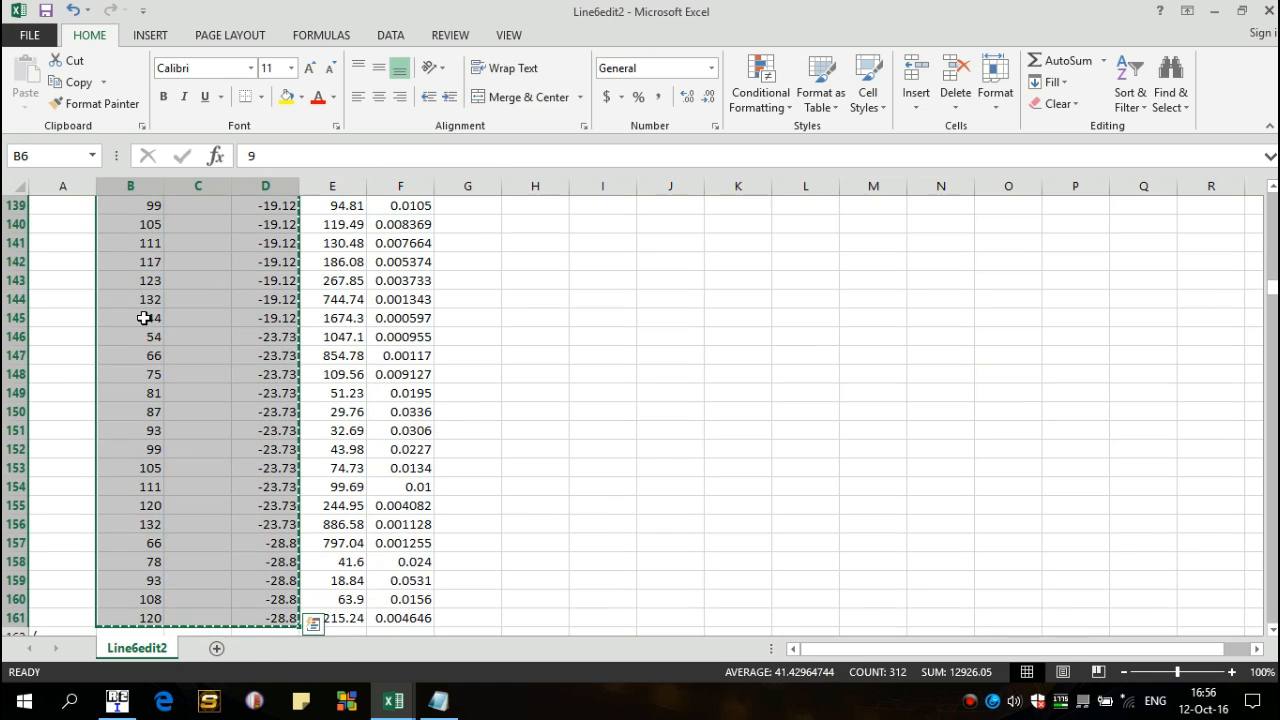
Paste the copied line 6 values into the Ke notepad sheet at A158, directly below the line 5 data, and check the pasted rows.
mouse_move(397, 706)
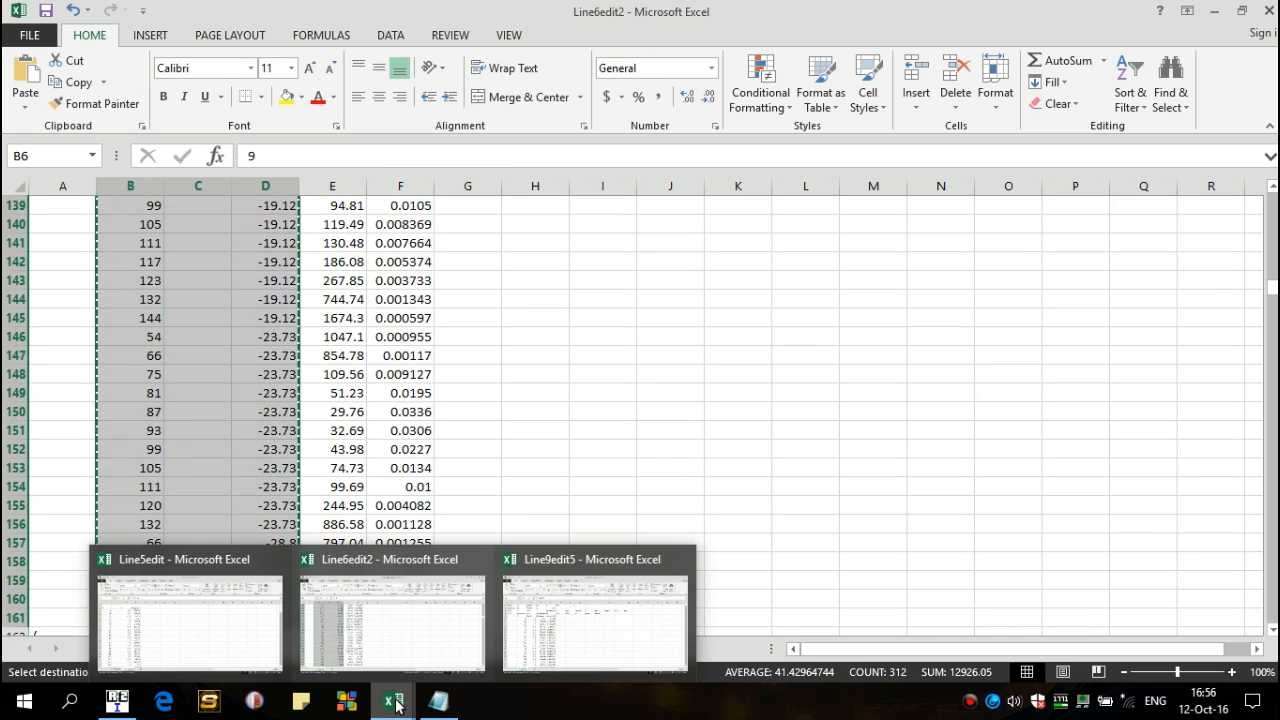
click(230, 612)
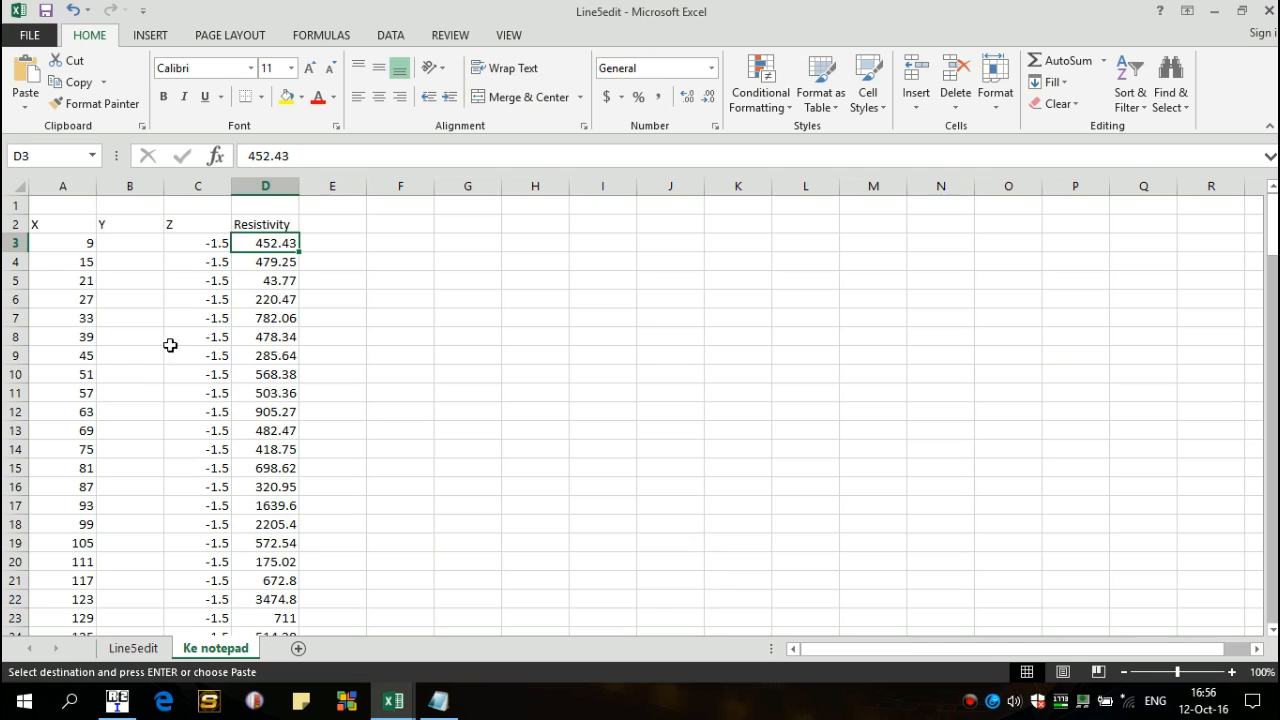
click(253, 478)
key(ctrl+Down)
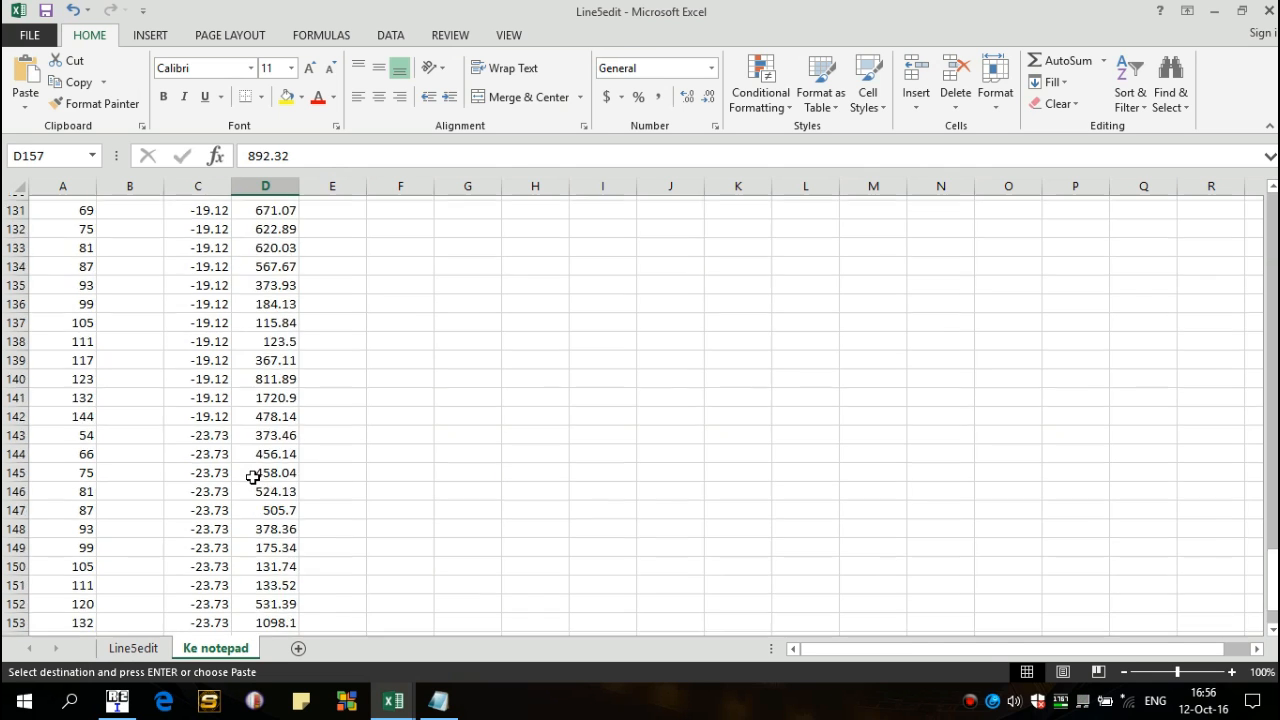
key(Left)
key(Down)
key(Left)
key(Left)
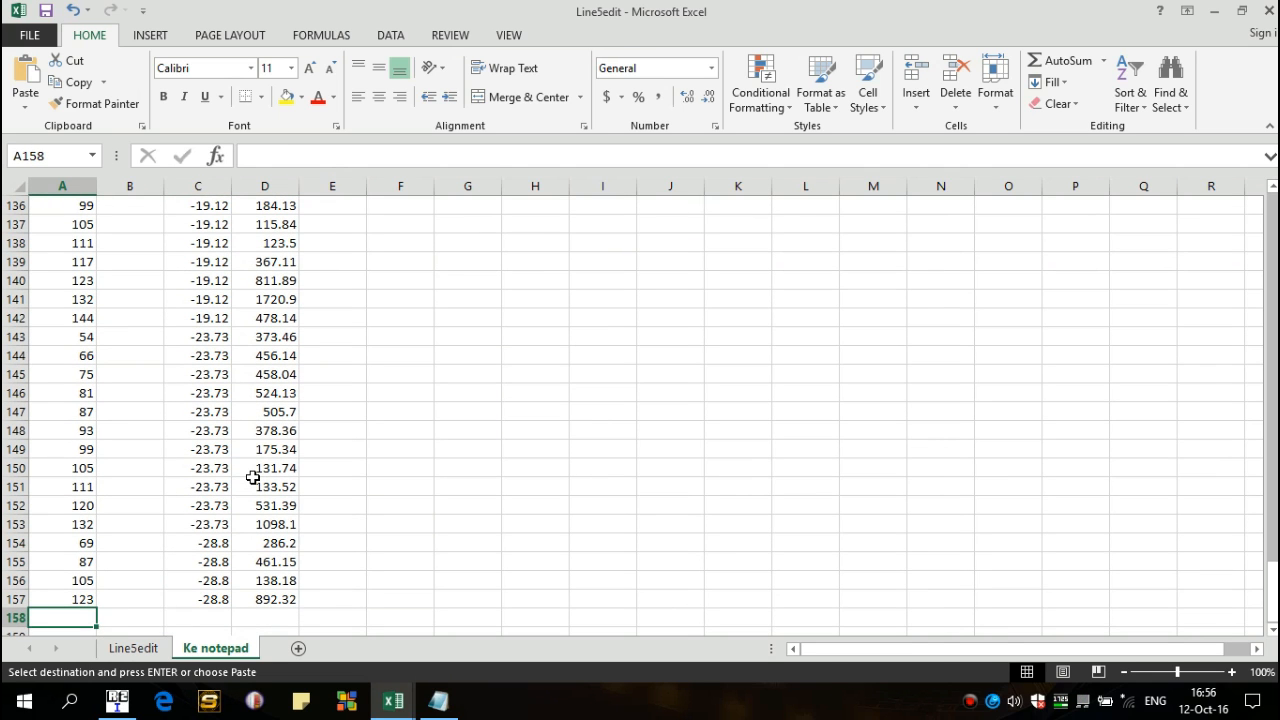
key(ctrl+v)
key(Right)
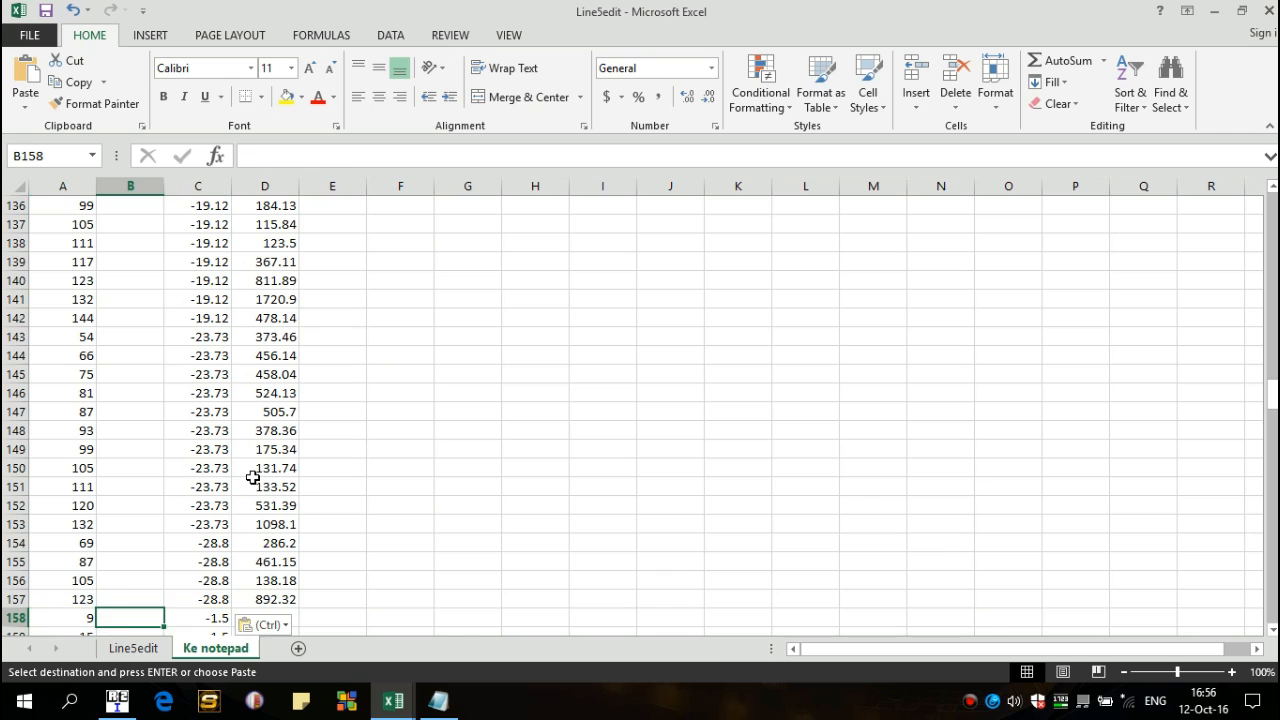
key(Right)
key(Down)
key(Down)
key(Down)
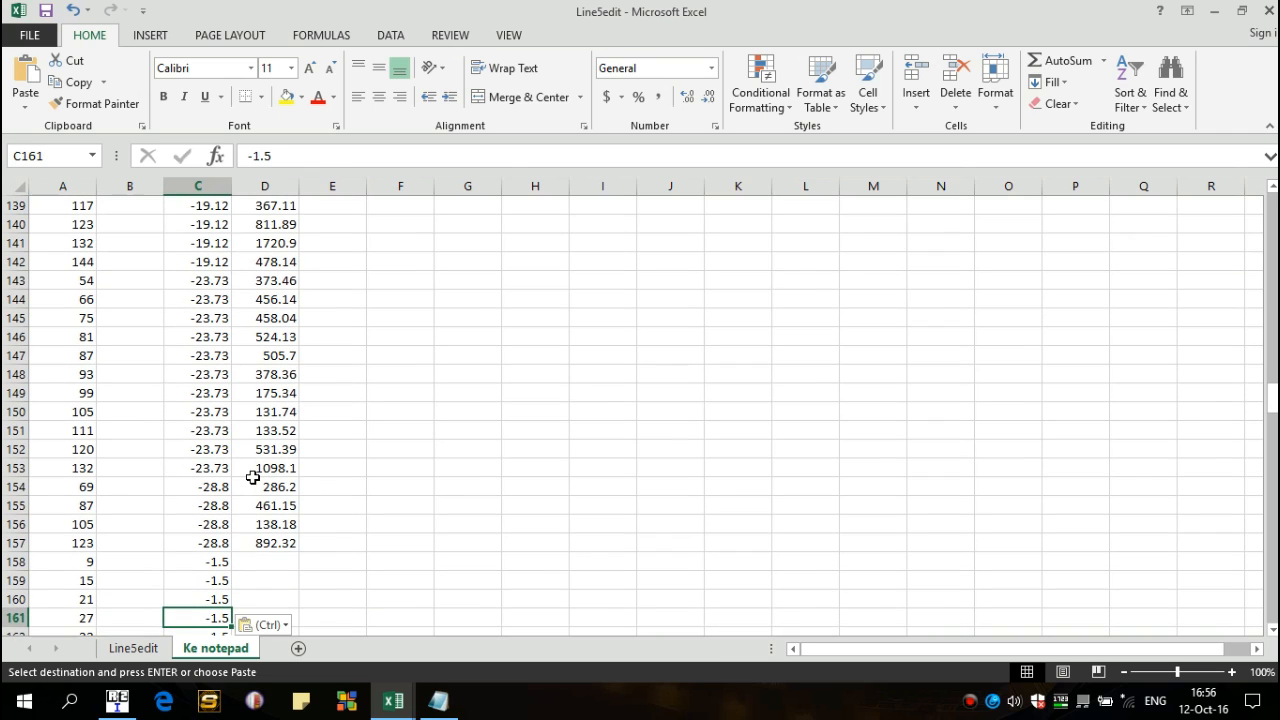
drag(252, 478, 175, 565)
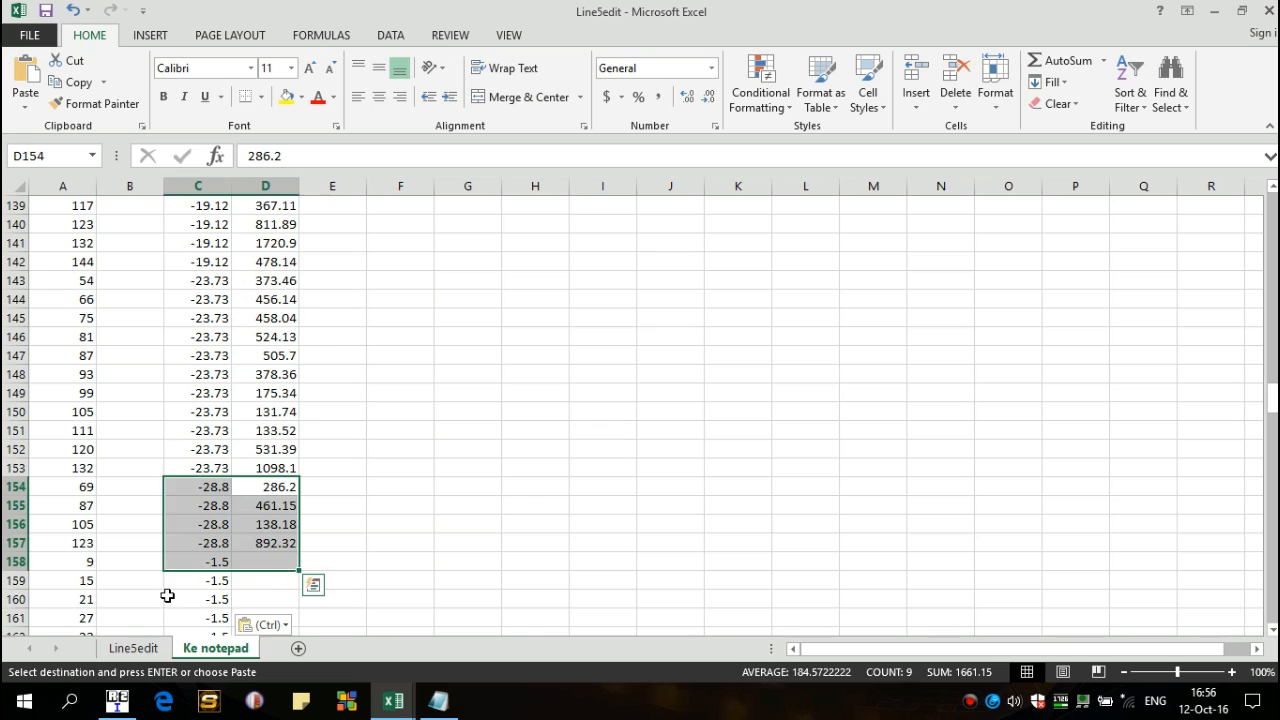
click(168, 597)
Switch back to the Line6edit2 workbook and try to select the line 6 resistivity values in E6:E161.
click(393, 700)
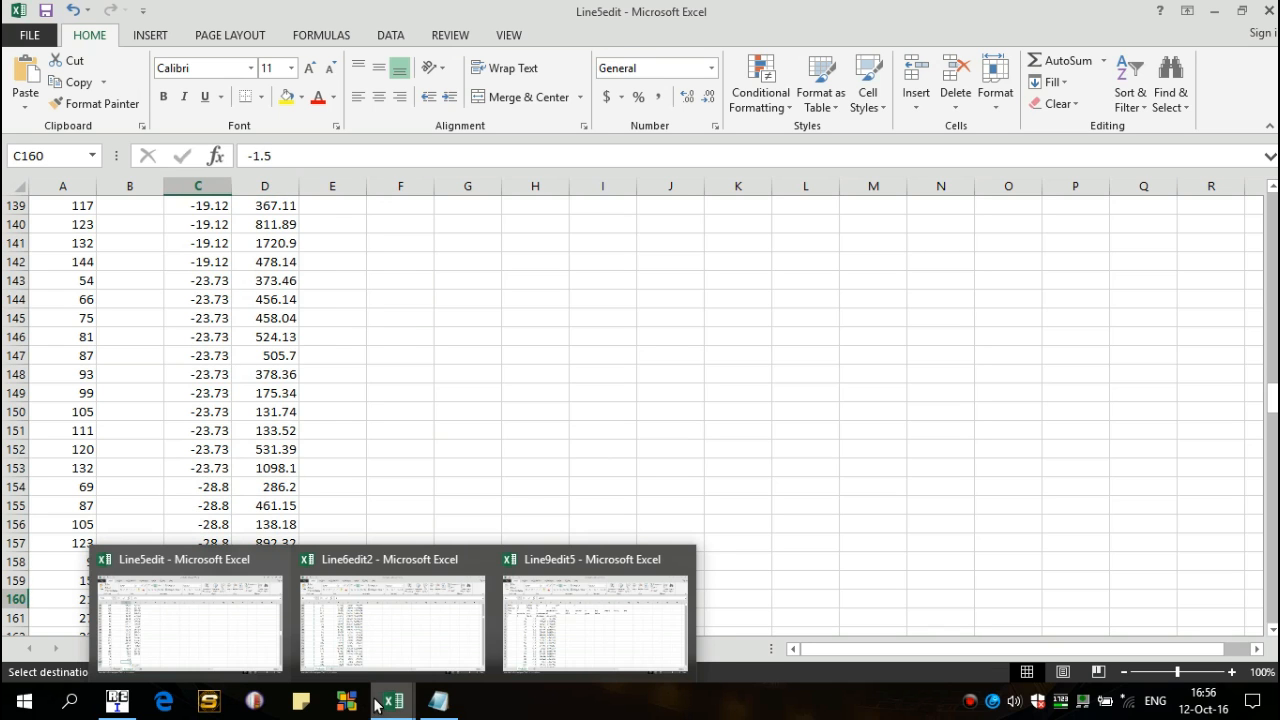
click(430, 610)
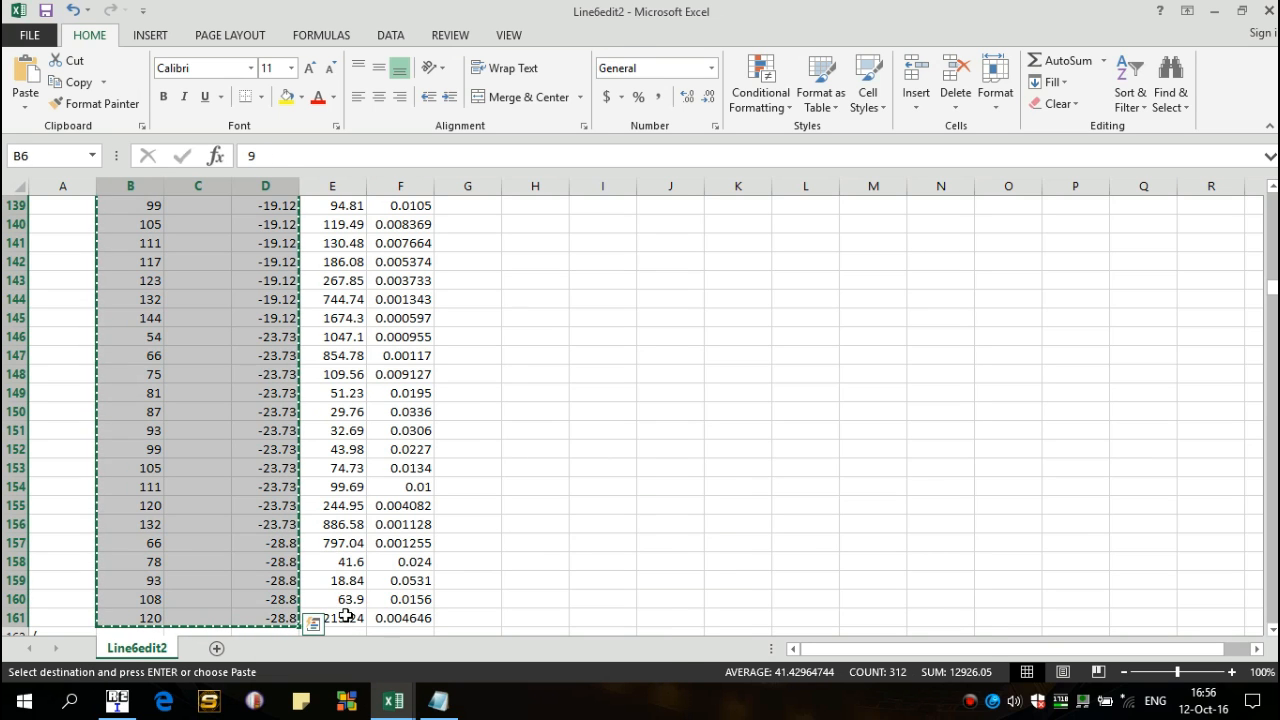
click(343, 617)
key(ctrl+shift+Up)
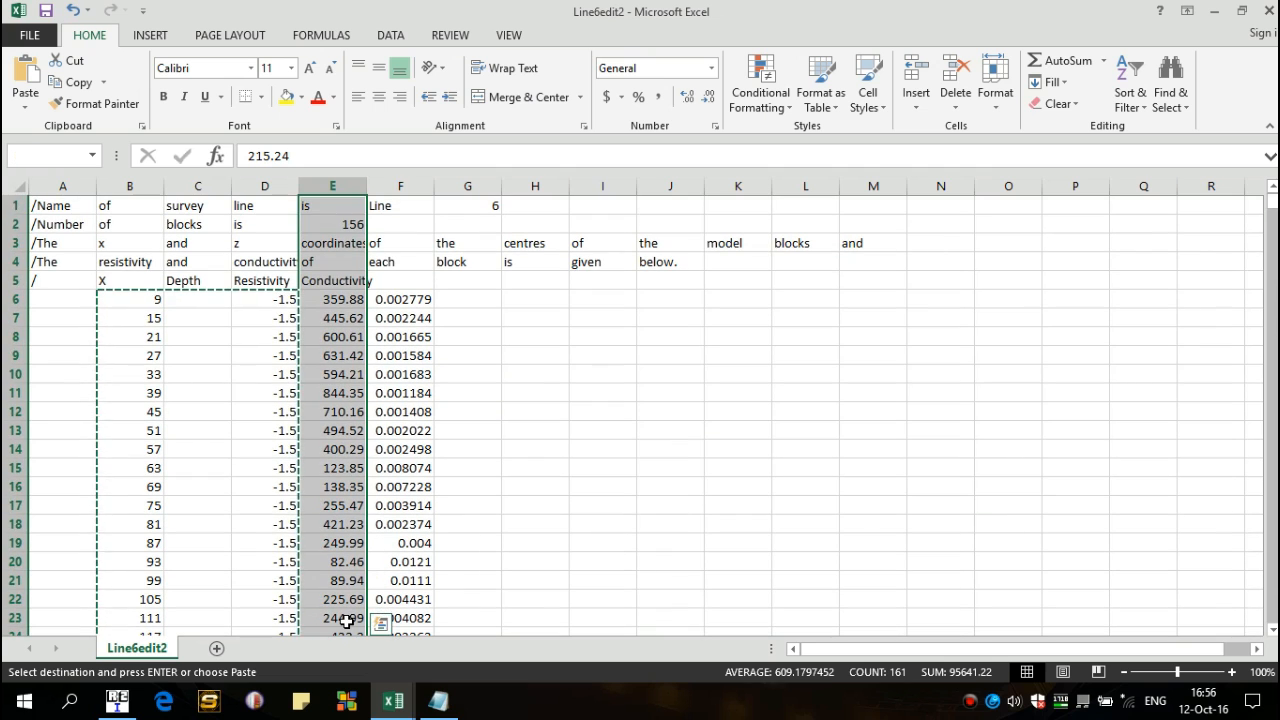
key(shift+Down)
key(shift+Down)
key(shift+Down)
key(shift+Down)
key(shift+Down)
key(Left)
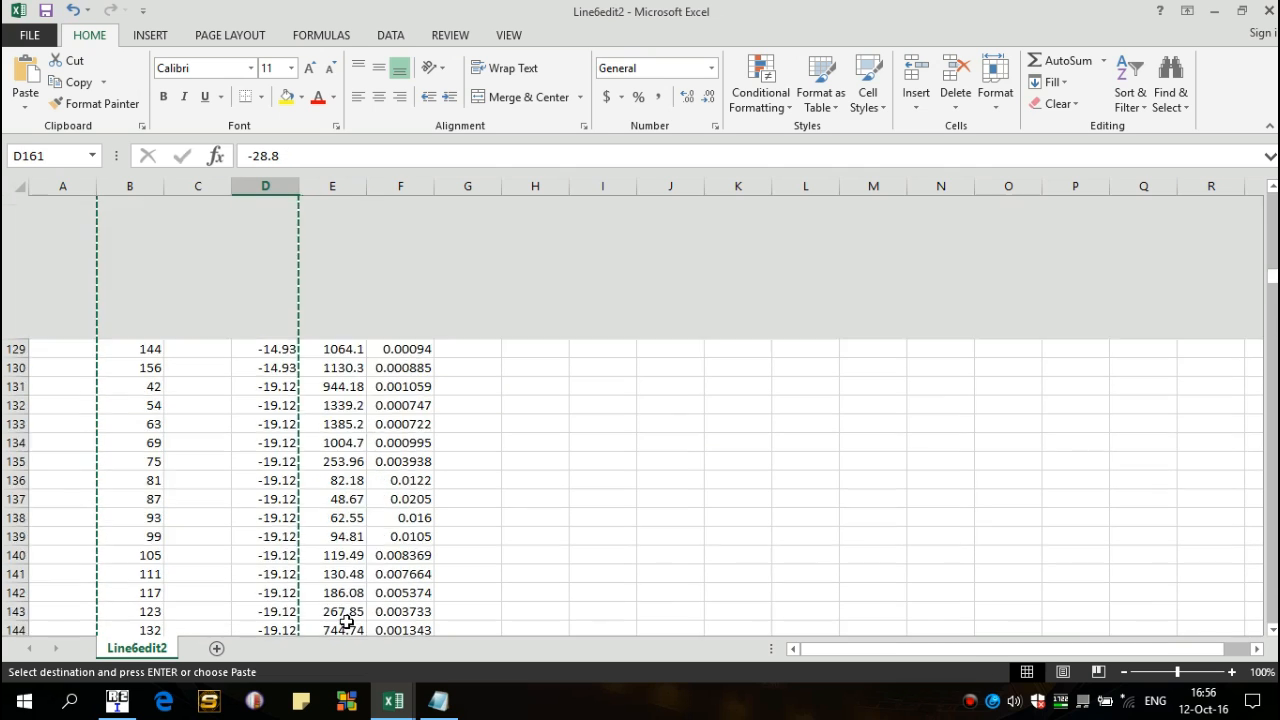
key(ctrl+Up)
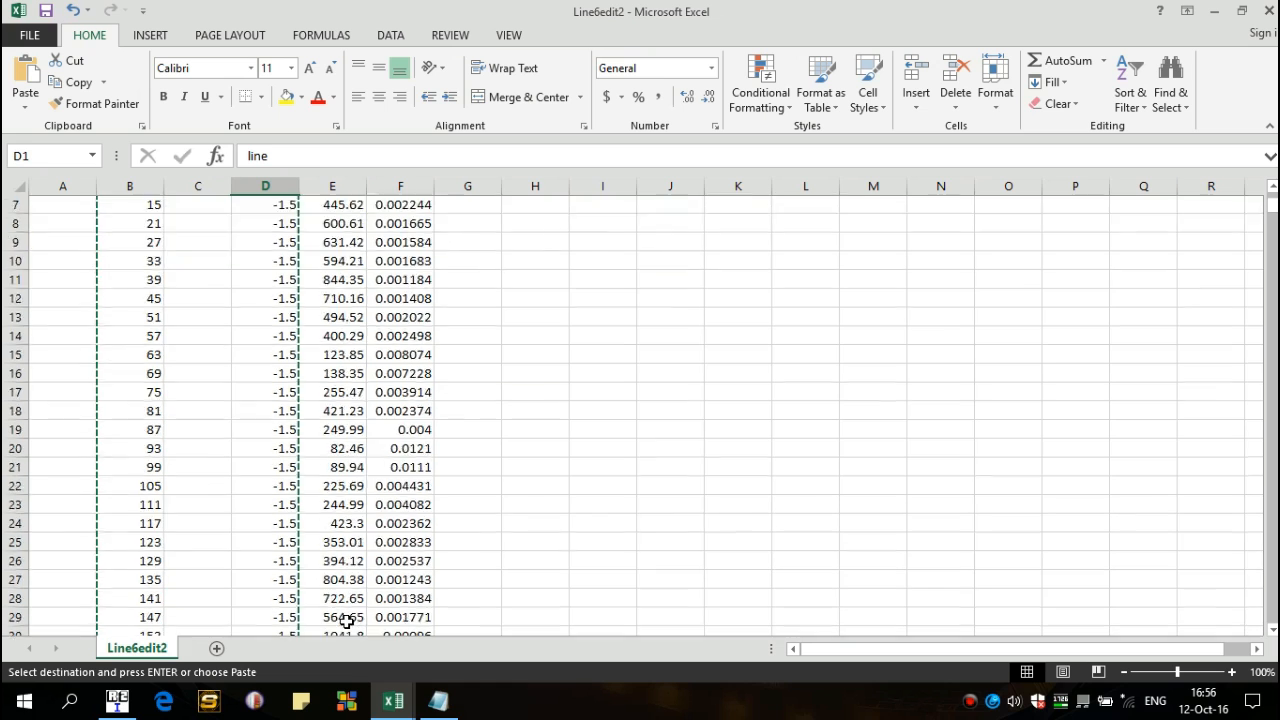
key(Down)
key(Down)
key(Down)
key(Down)
key(Down)
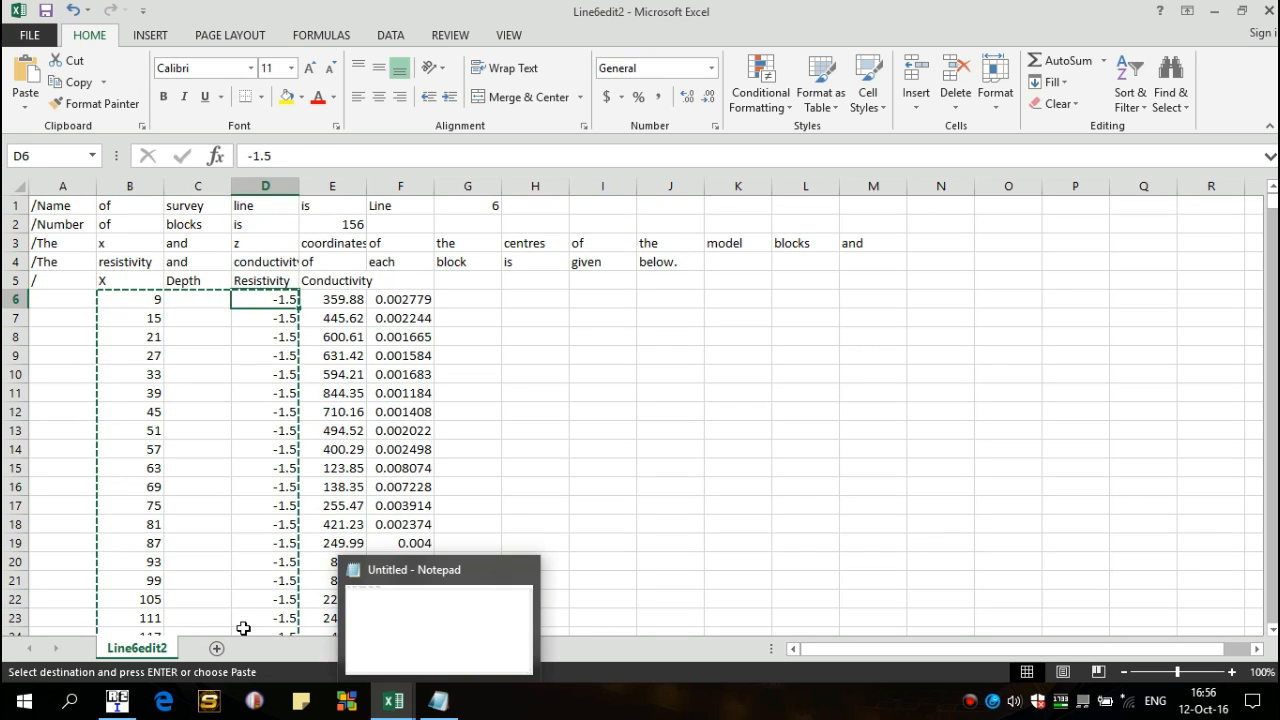
Return to the Ke notepad sheet in Line5edit and look through the appended line 6 rows down to the last one.
mouse_move(392, 700)
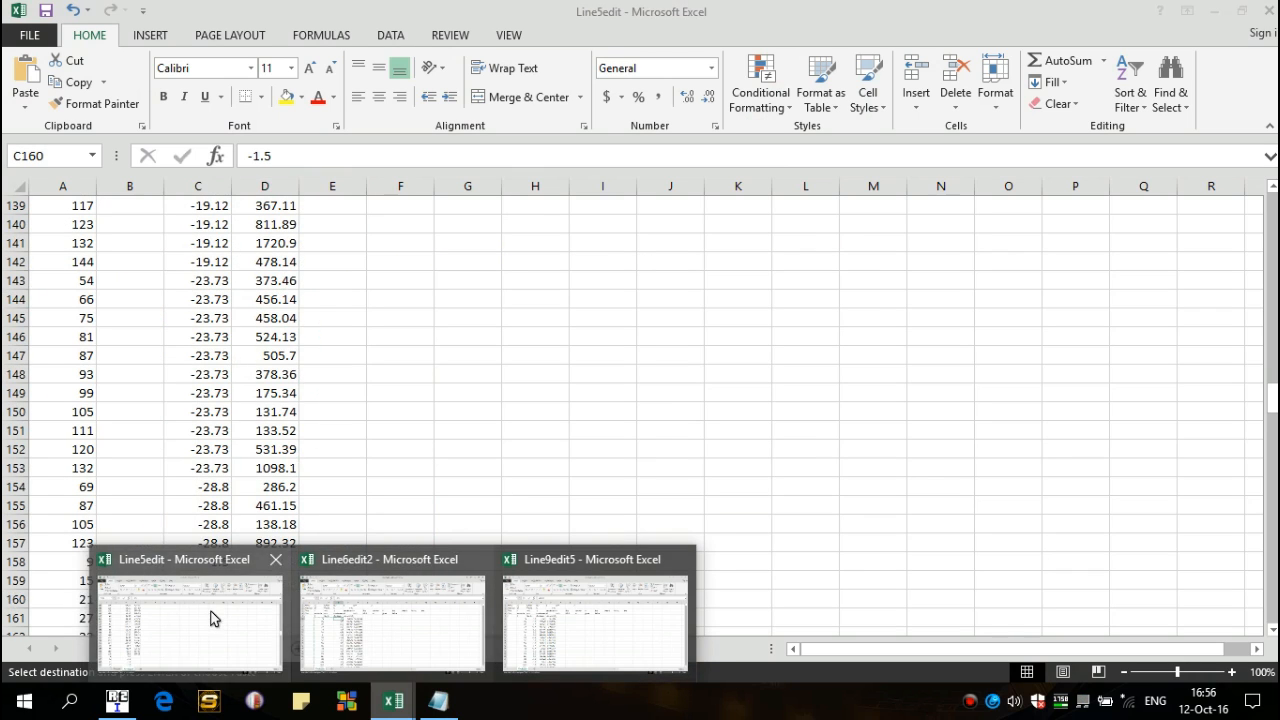
click(200, 610)
key(Down)
key(Down)
key(Down)
key(Down)
key(Down)
key(Down)
key(Down)
key(Down)
key(Down)
key(Down)
key(Down)
key(Down)
key(Down)
key(Down)
key(Down)
key(Down)
key(Down)
key(Down)
key(Down)
key(Down)
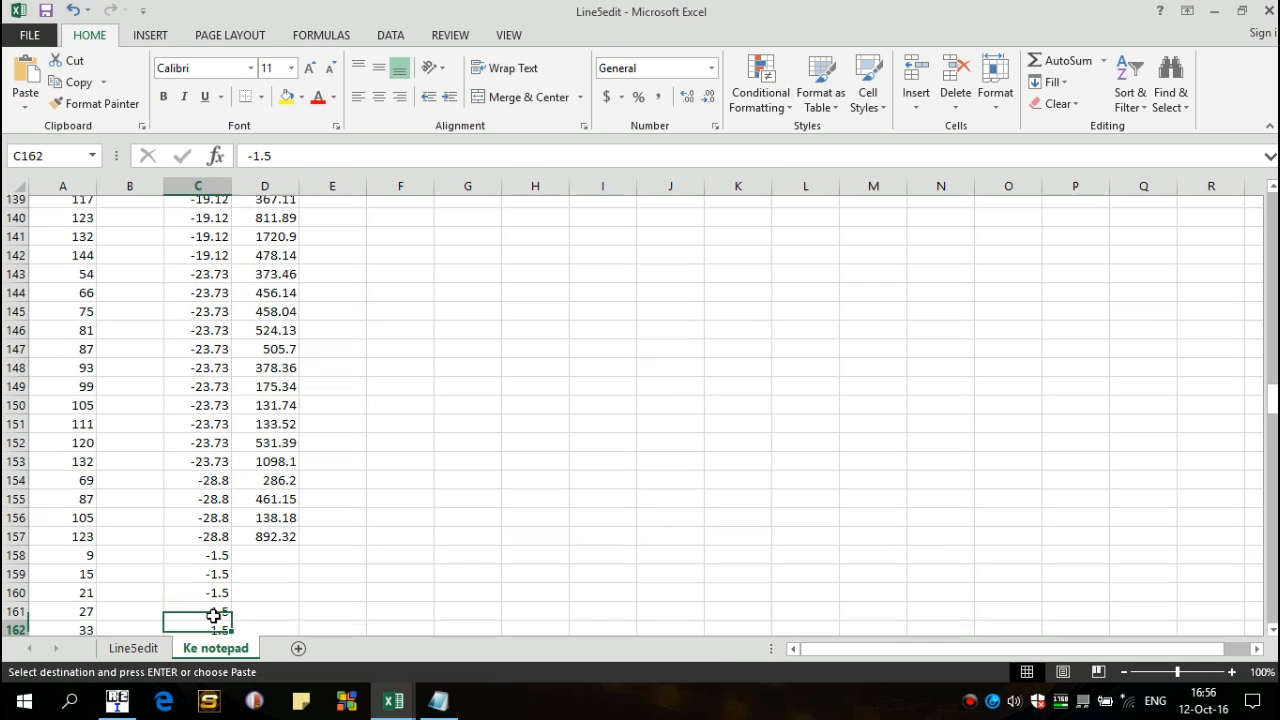
key(Down)
key(Down)
key(Down)
key(Down)
key(Down)
key(Down)
key(Down)
key(Down)
key(Down)
key(Down)
key(Down)
key(Down)
key(Down)
key(Down)
key(Down)
key(Down)
key(Down)
key(Down)
key(Down)
key(Down)
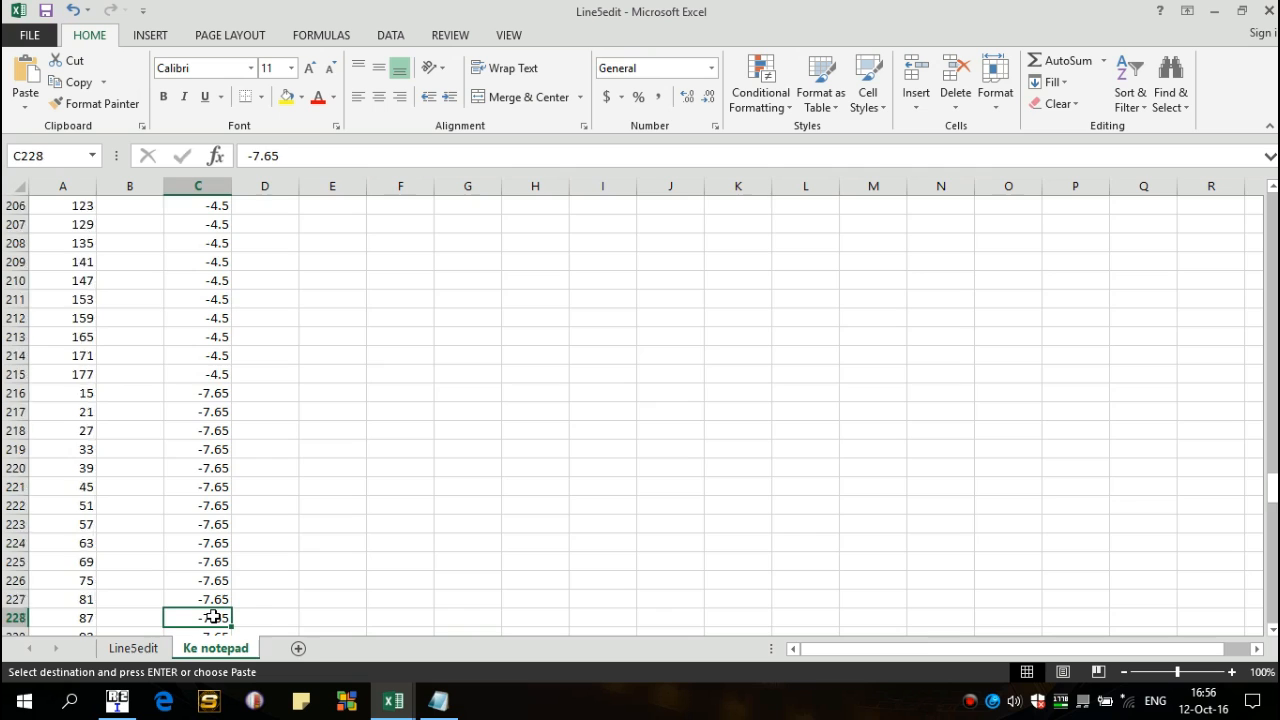
Clear all the data and headers from the Ke notepad sheet, in columns A to D.
key(shift+Up)
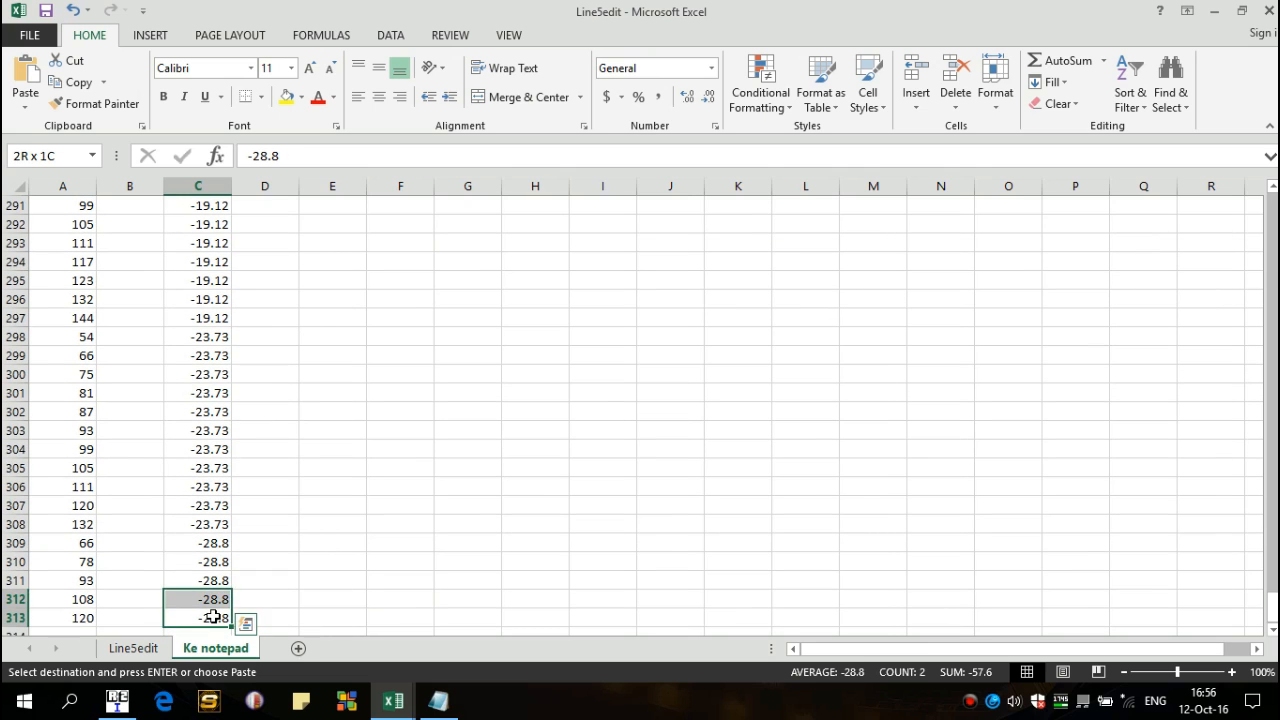
key(ctrl+shift+Up)
key(shift+Down)
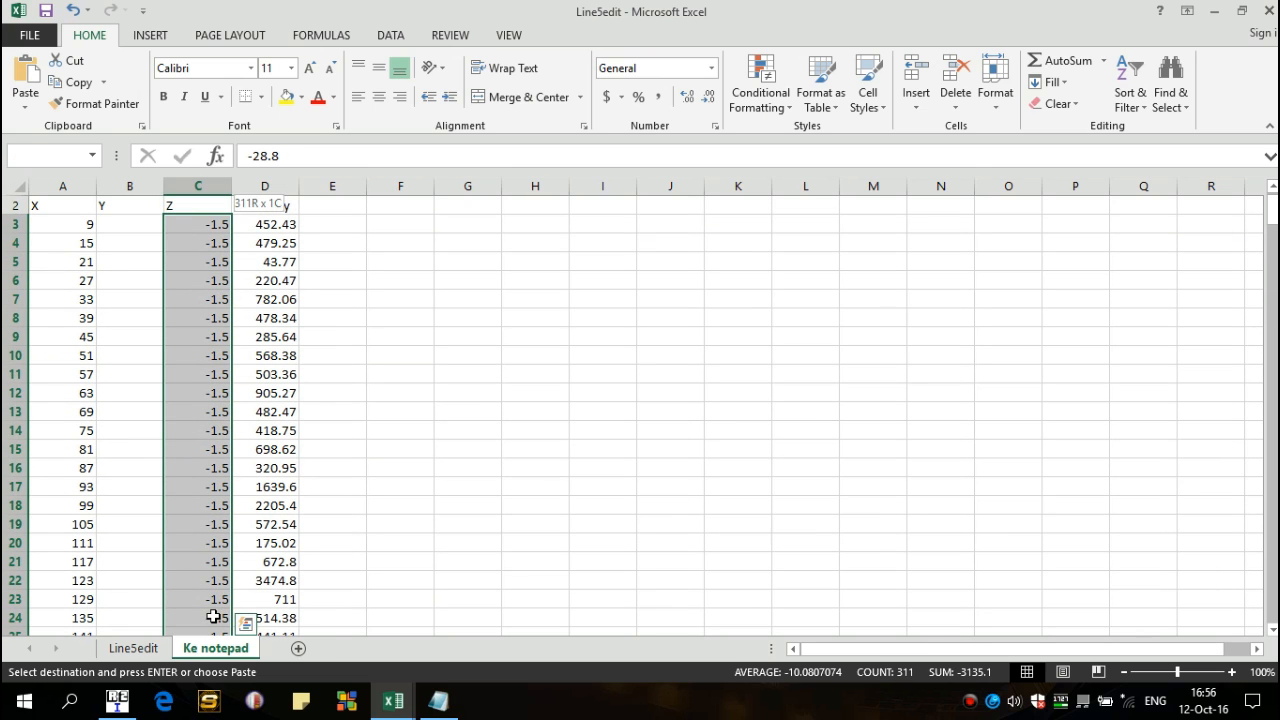
key(ctrl+a)
key(Delete)
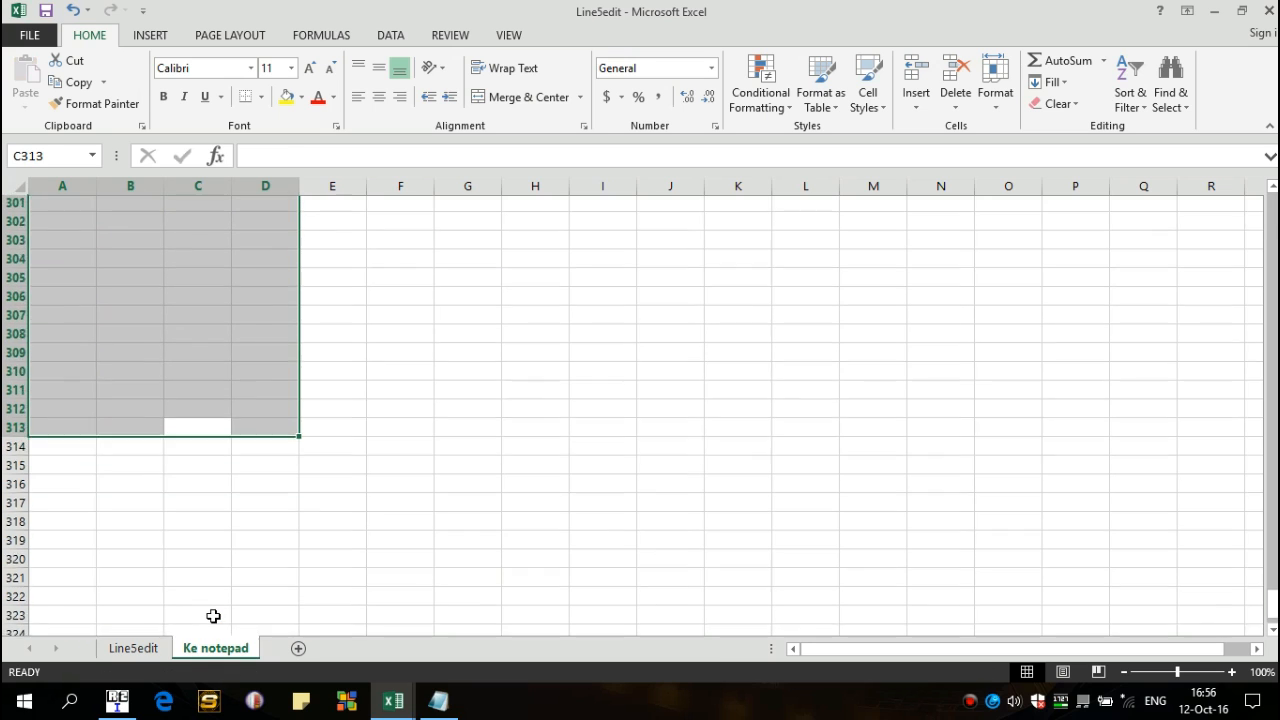
click(305, 487)
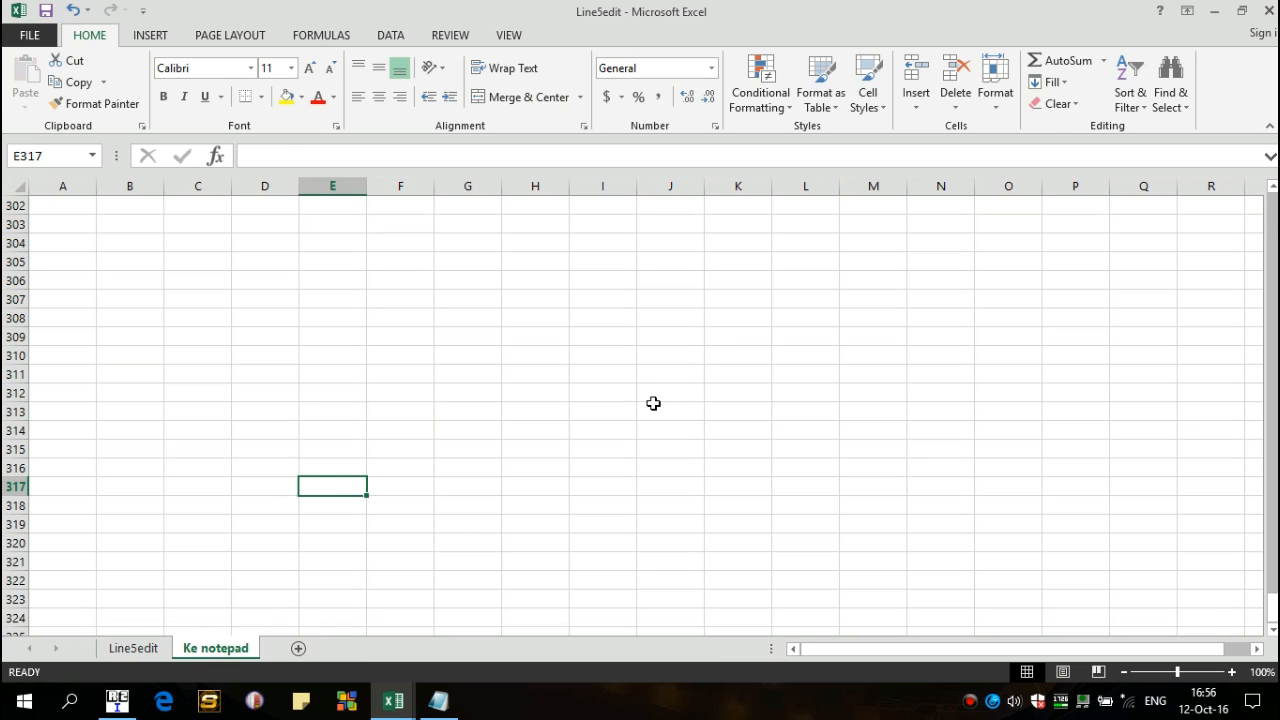
Close the empty untitled Notepad window and open File Explorer at This PC.
click(449, 705)
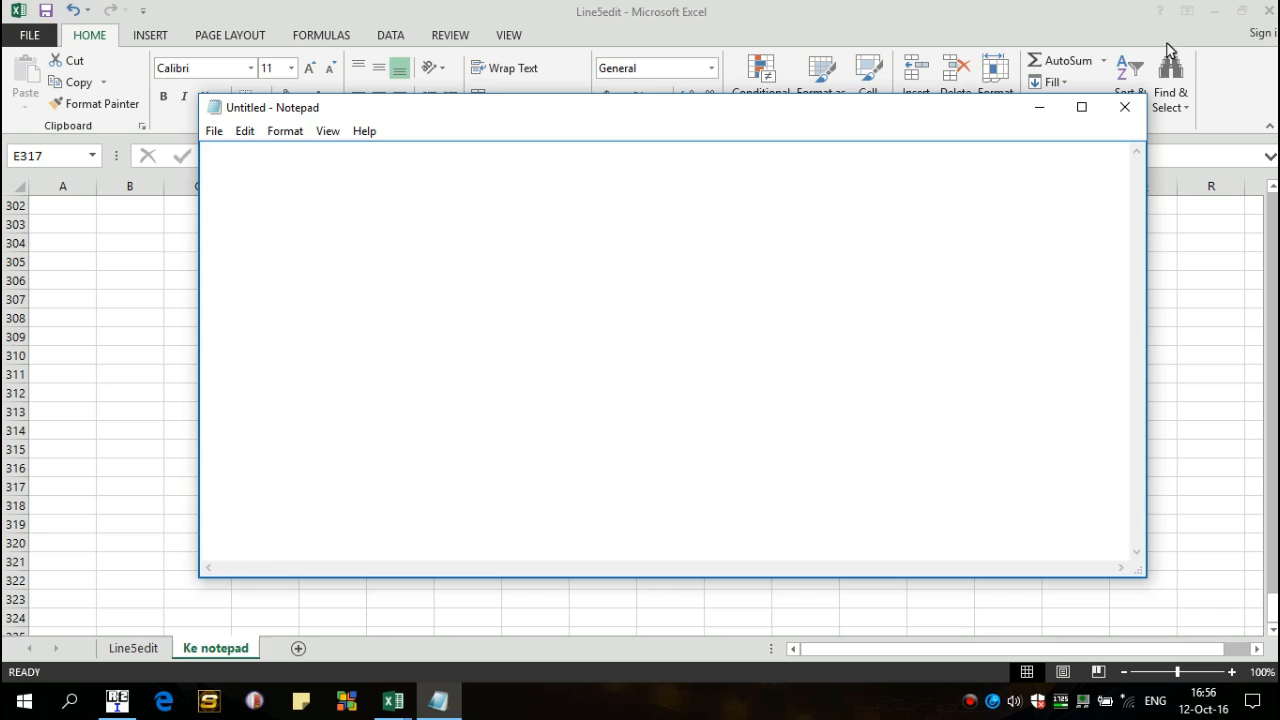
click(1127, 105)
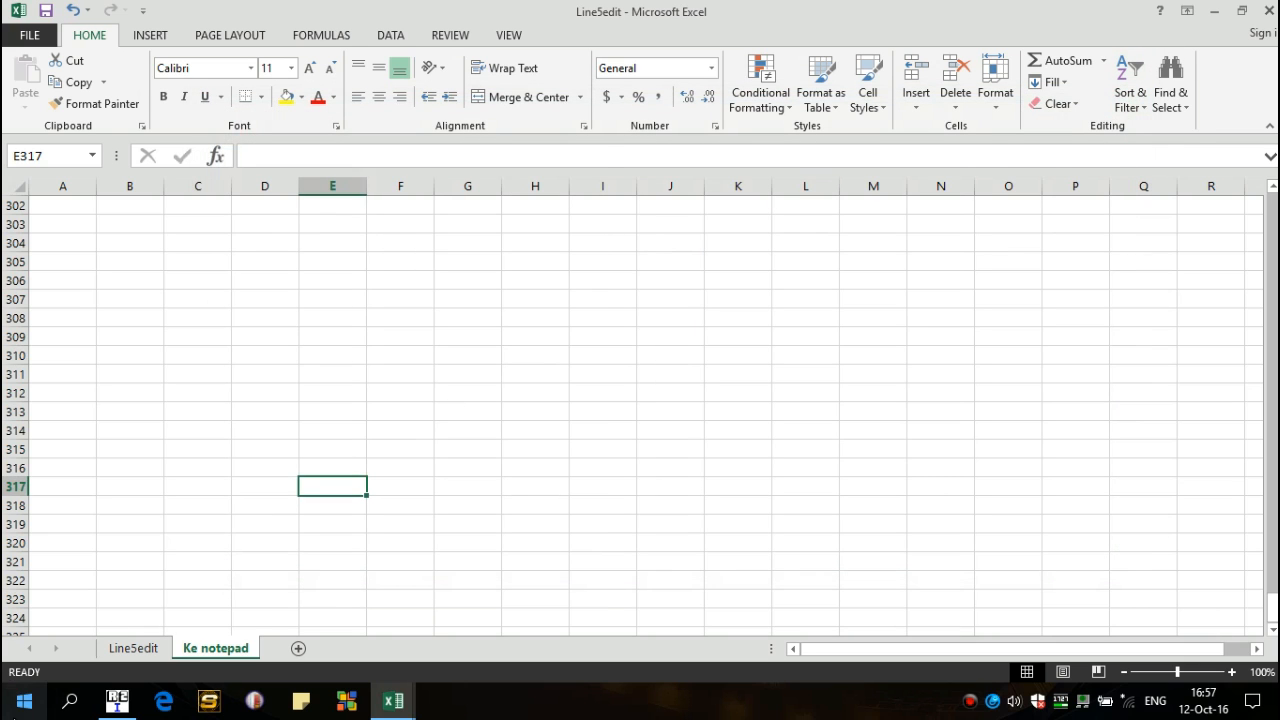
click(24, 701)
click(29, 581)
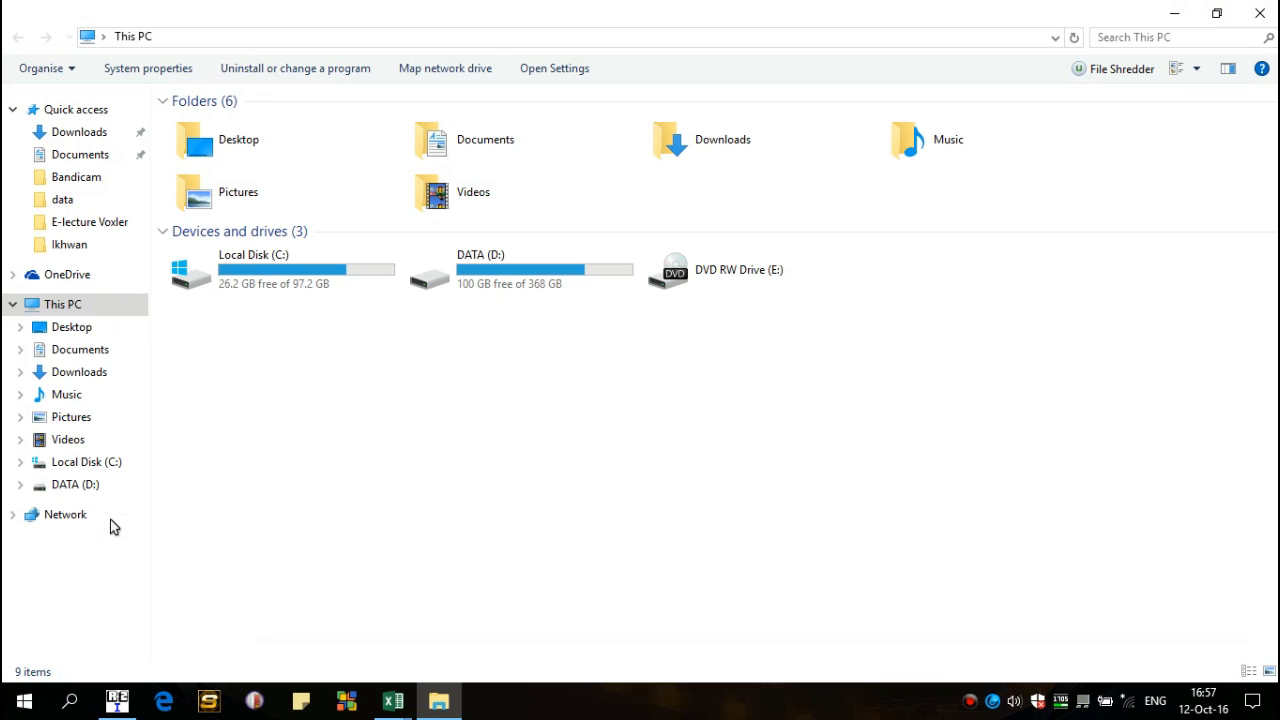
Browse to the folder D:\Olah Data\Voxler.
double_click(491, 275)
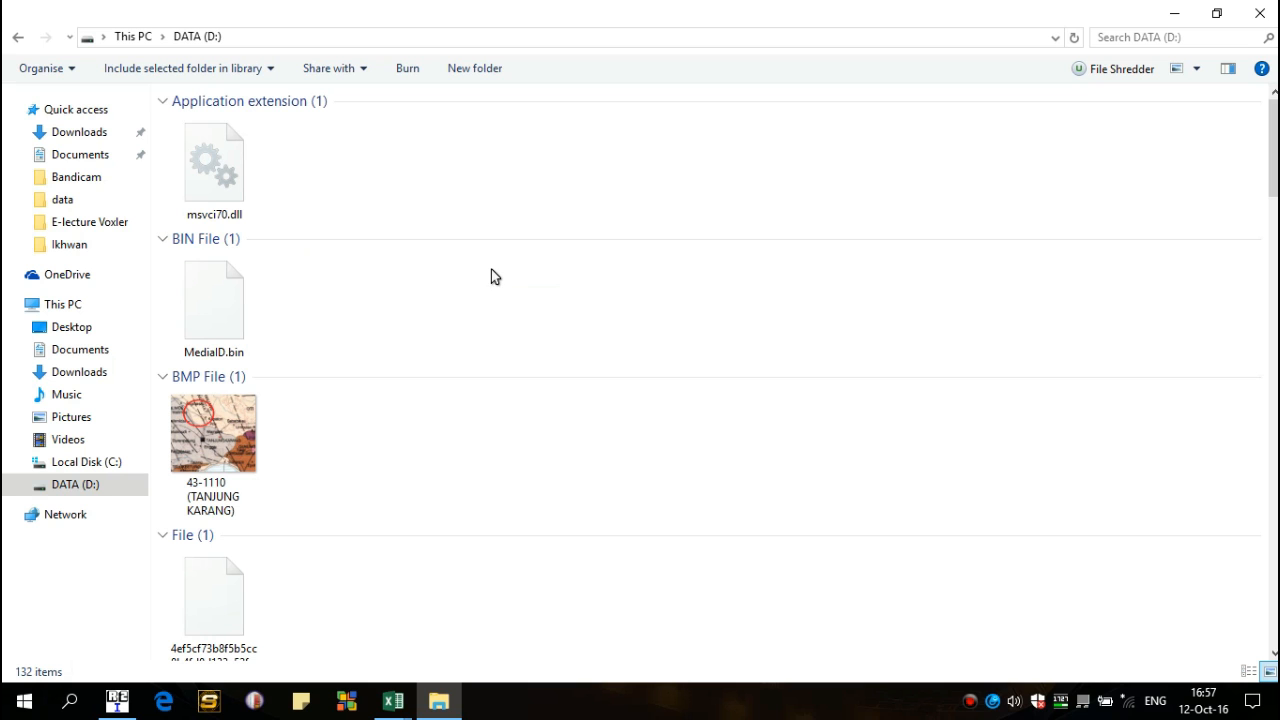
drag(1267, 172, 1265, 308)
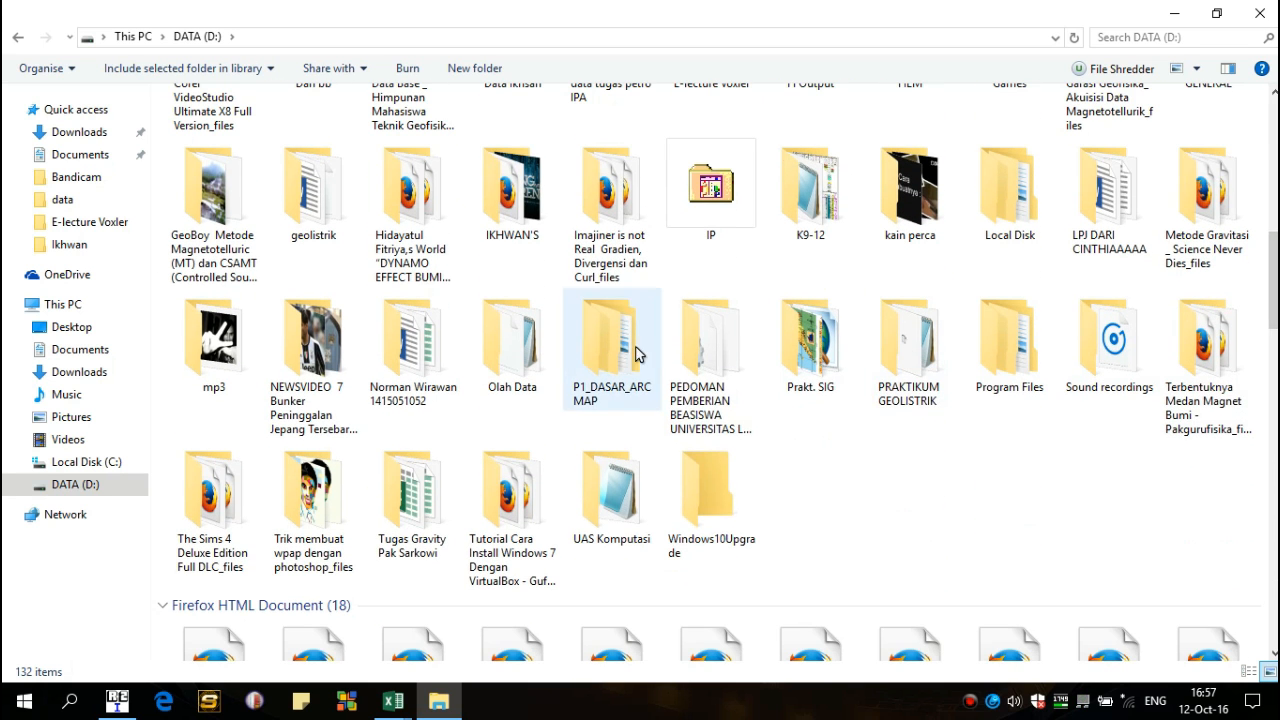
double_click(481, 374)
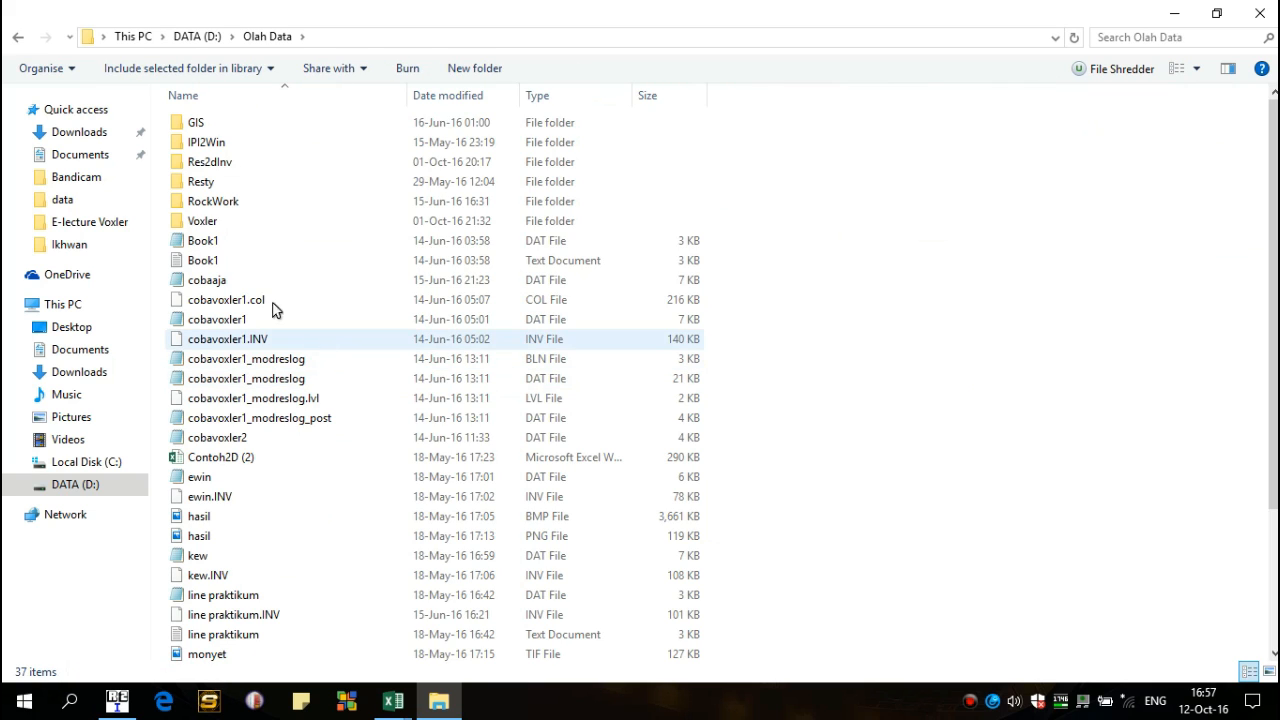
double_click(200, 221)
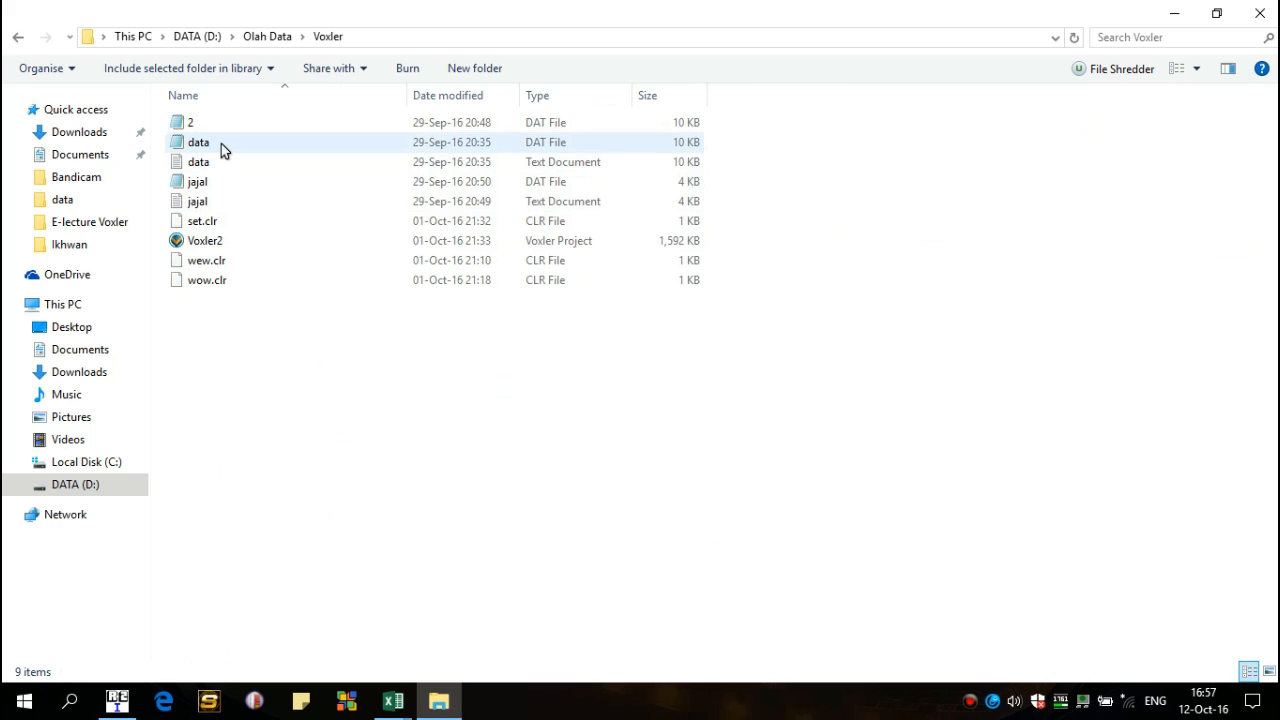
Open the DAT file 2 in Notepad, examine its X, Y, Z, rho and id columns, and close it.
double_click(202, 121)
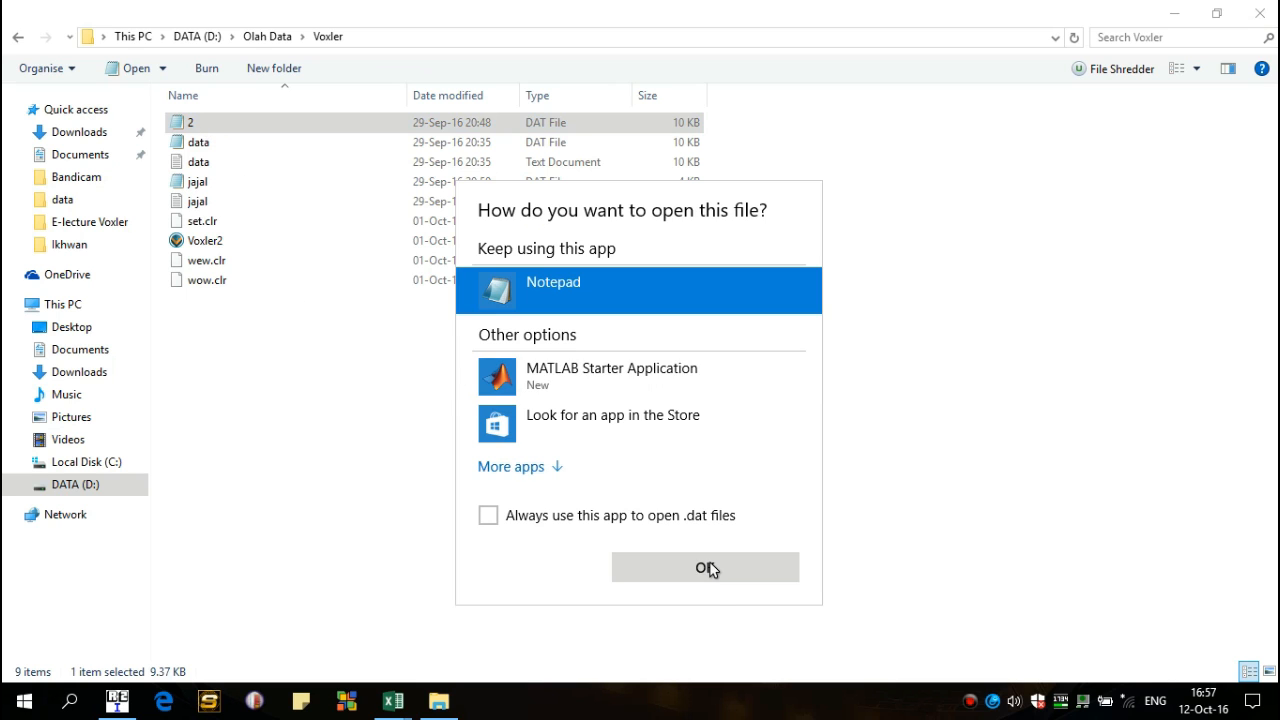
click(706, 567)
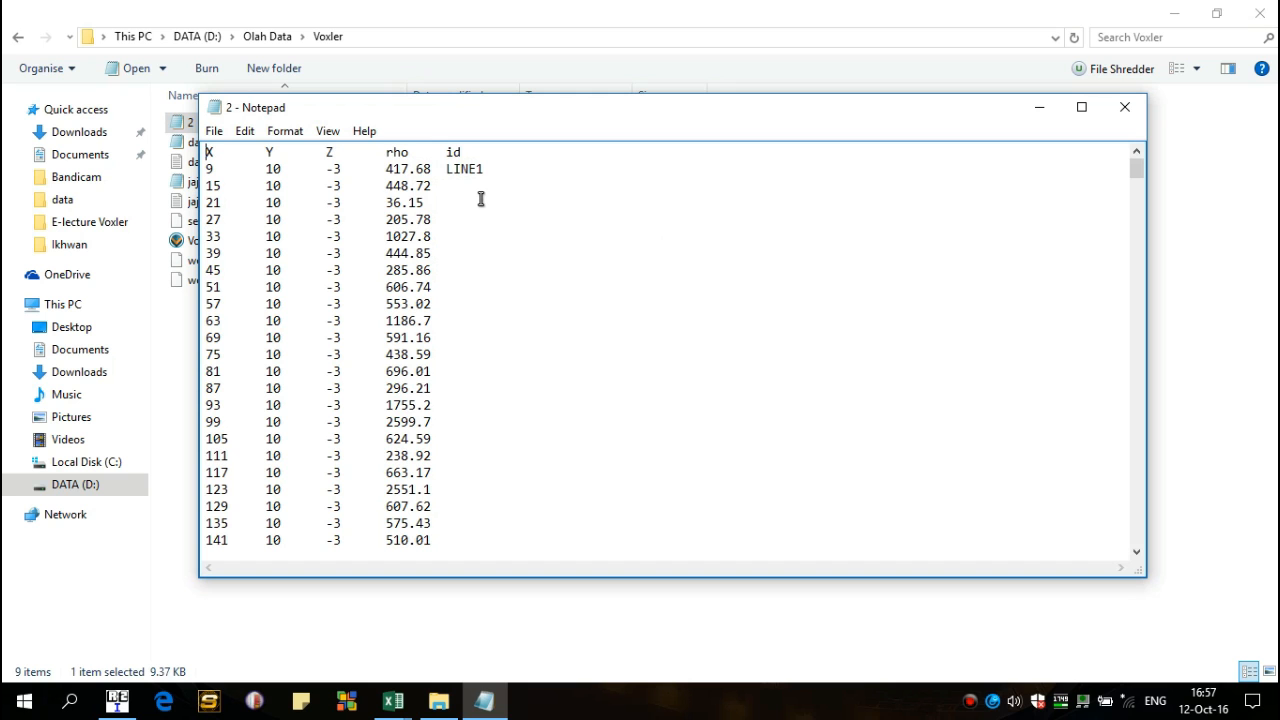
drag(1137, 175, 1110, 135)
click(1124, 106)
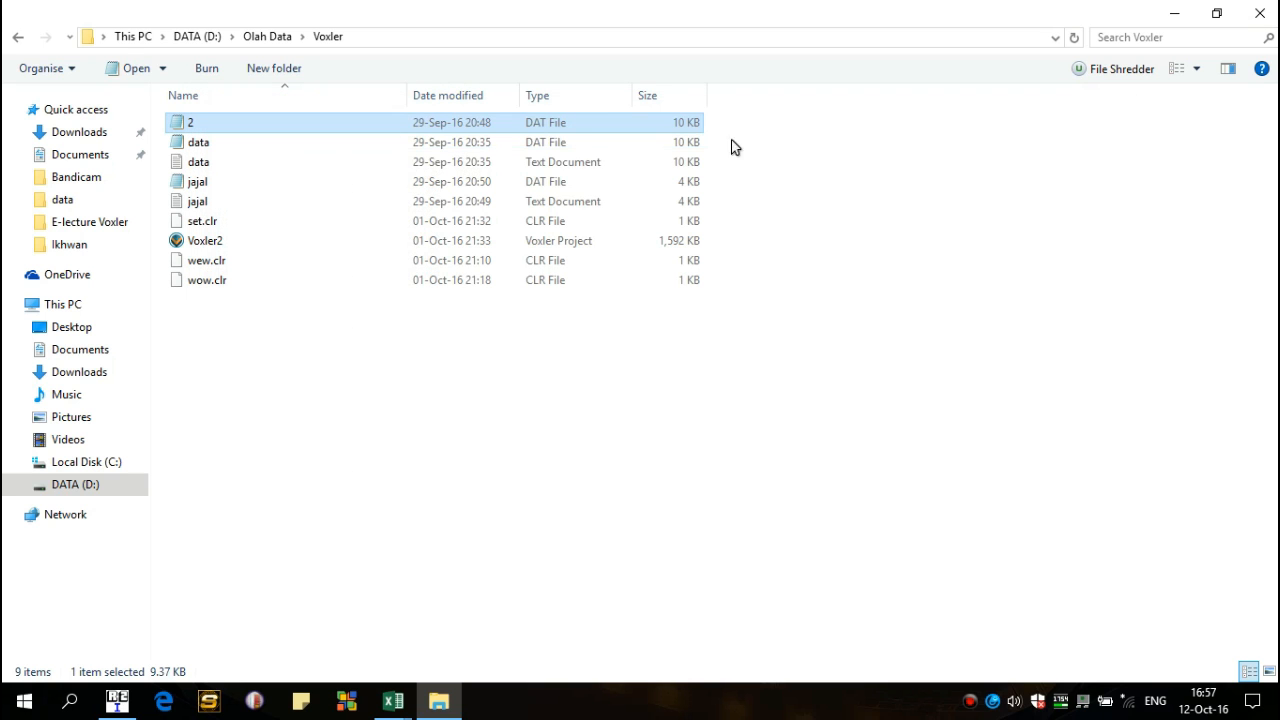
Open the DAT file data, look over its X, Y, Z and rho columns, and close it.
double_click(430, 146)
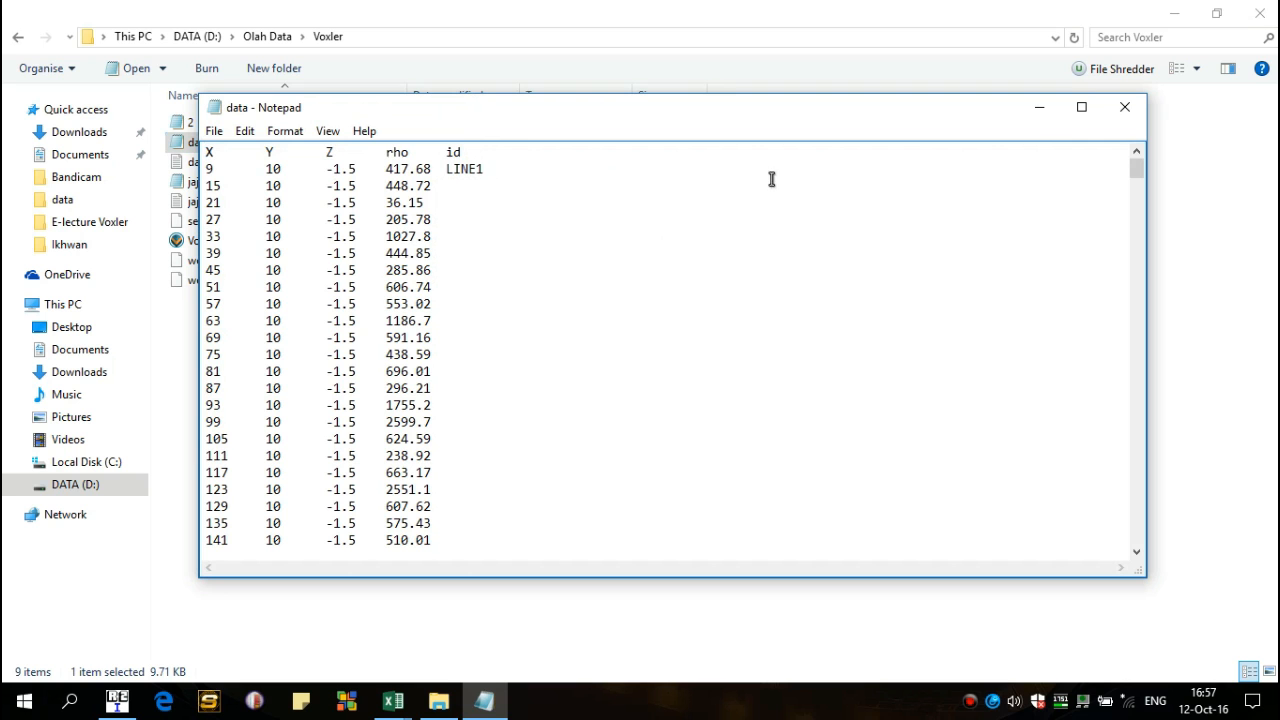
drag(1135, 175, 1157, 134)
drag(1131, 177, 1115, 153)
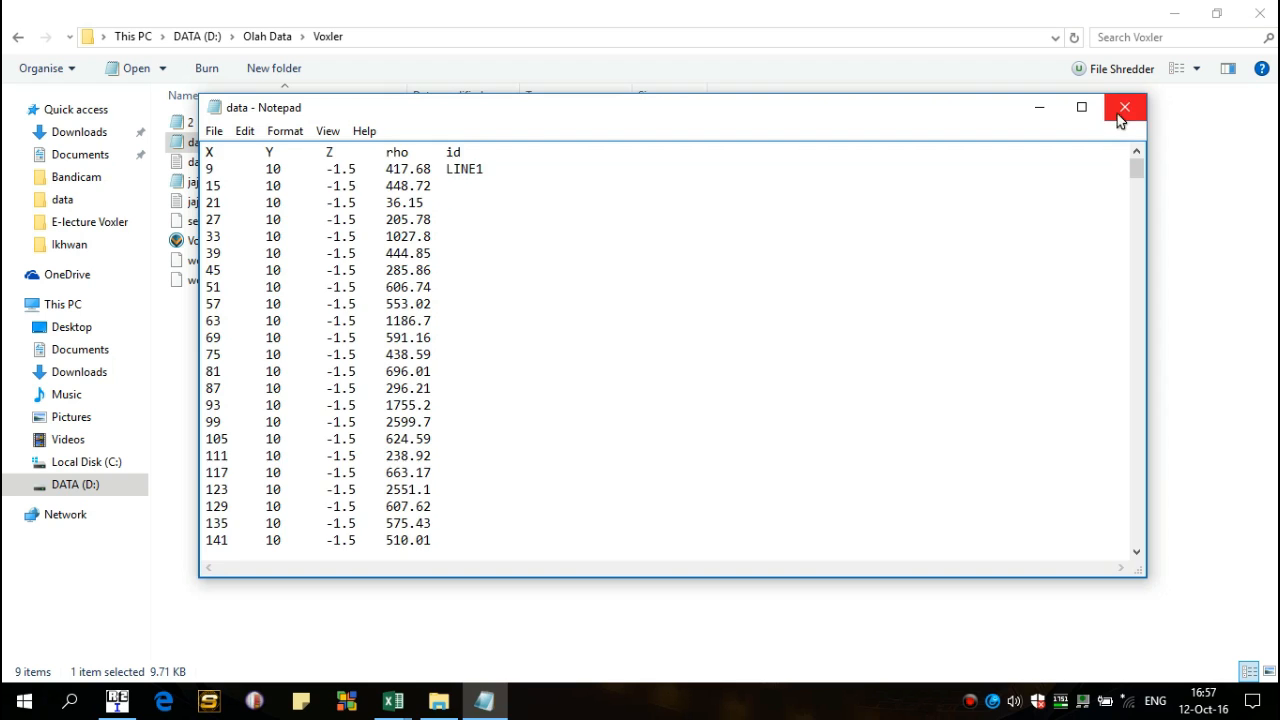
click(1121, 117)
Open the DAT file jajal, look through its contents and close it.
click(420, 189)
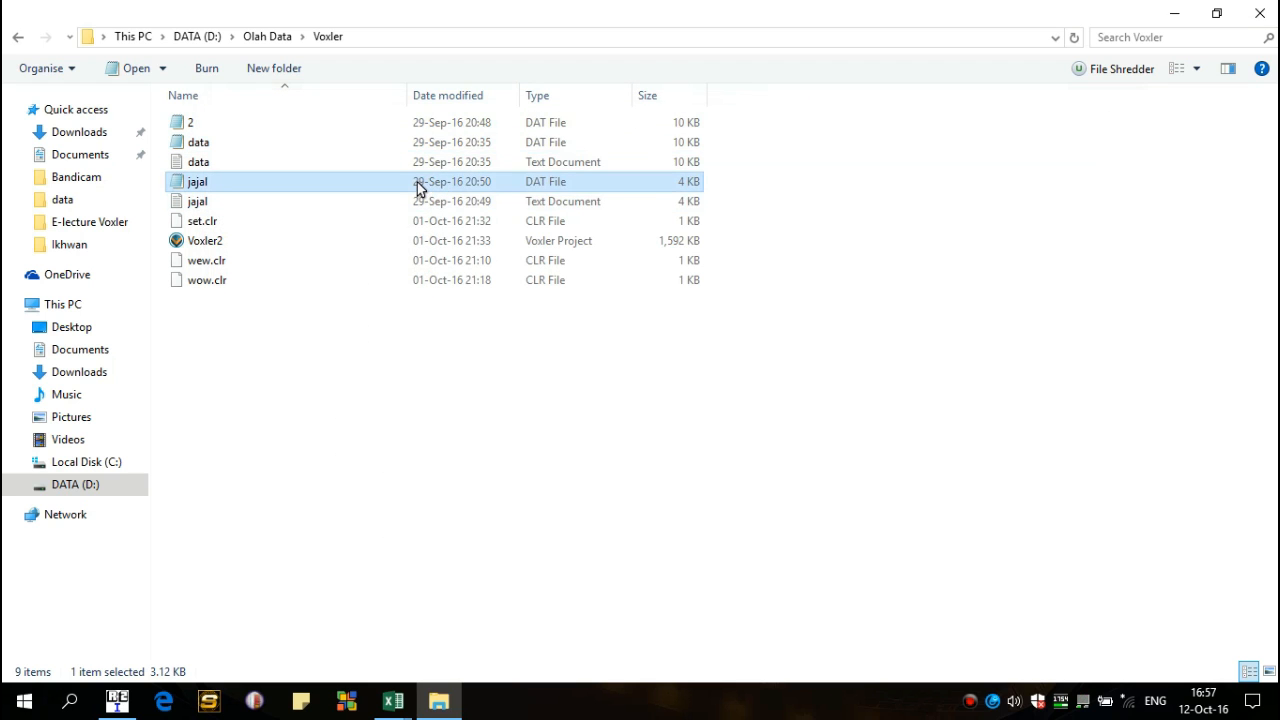
double_click(420, 189)
mouse_move(1140, 188)
mouse_down()
mouse_move(1134, 496)
mouse_move(1138, 170)
mouse_up()
click(1124, 107)
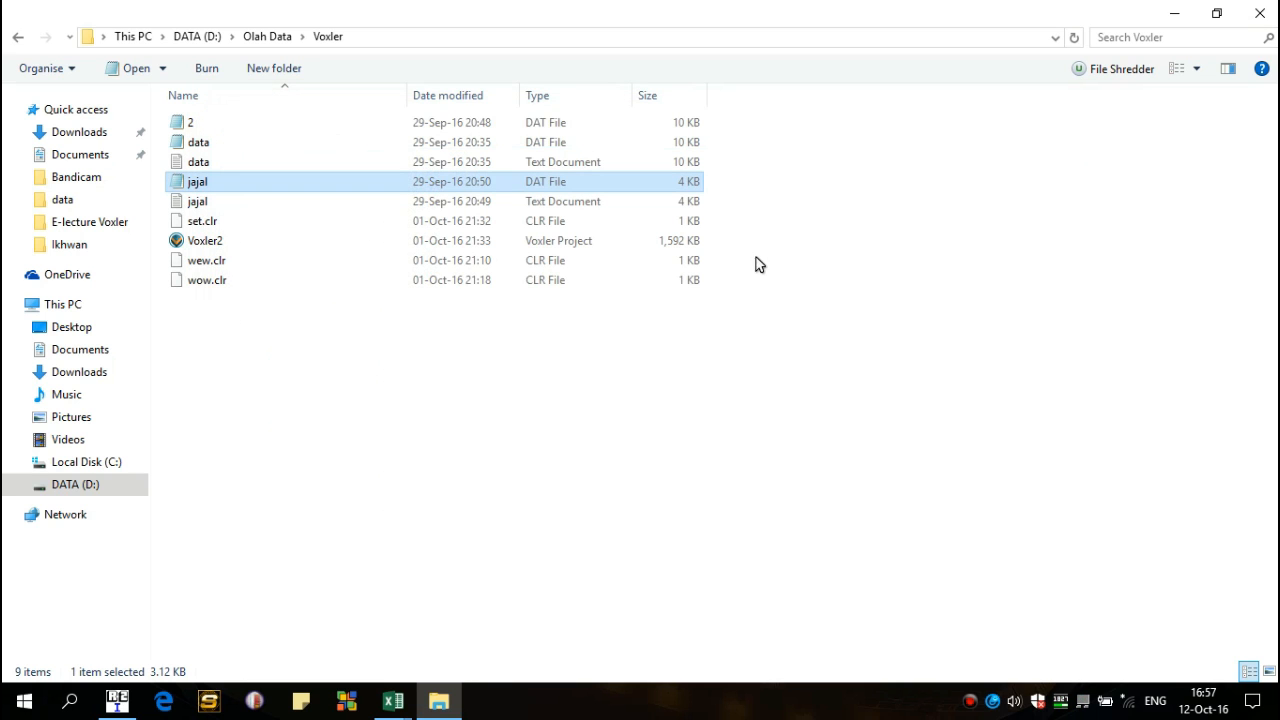
click(458, 380)
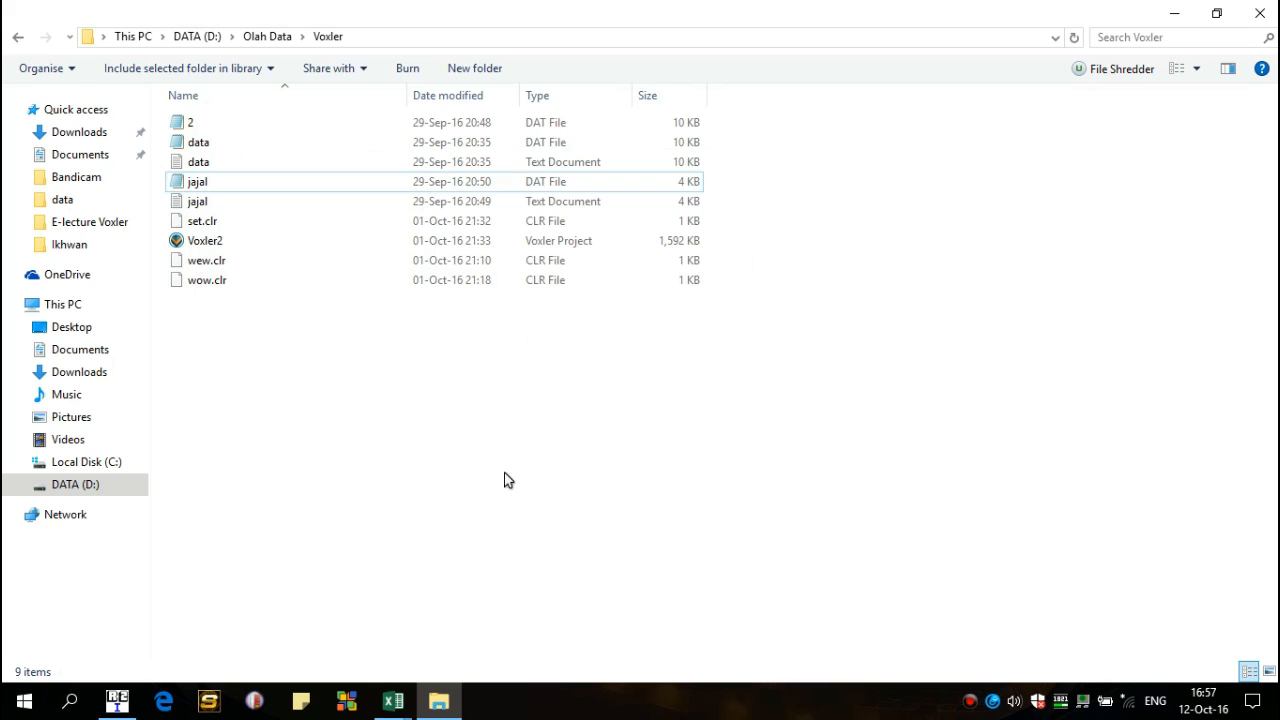
Hide the open windows to show the desktop.
mouse_move(455, 708)
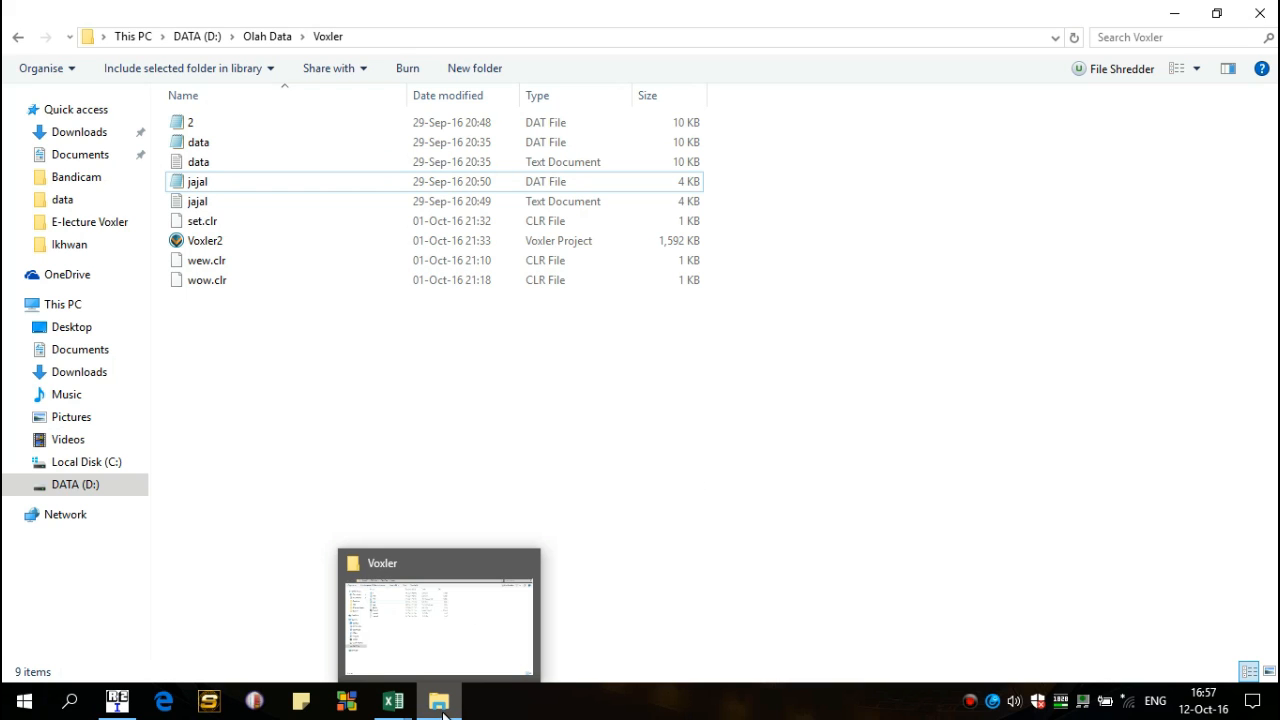
click(447, 640)
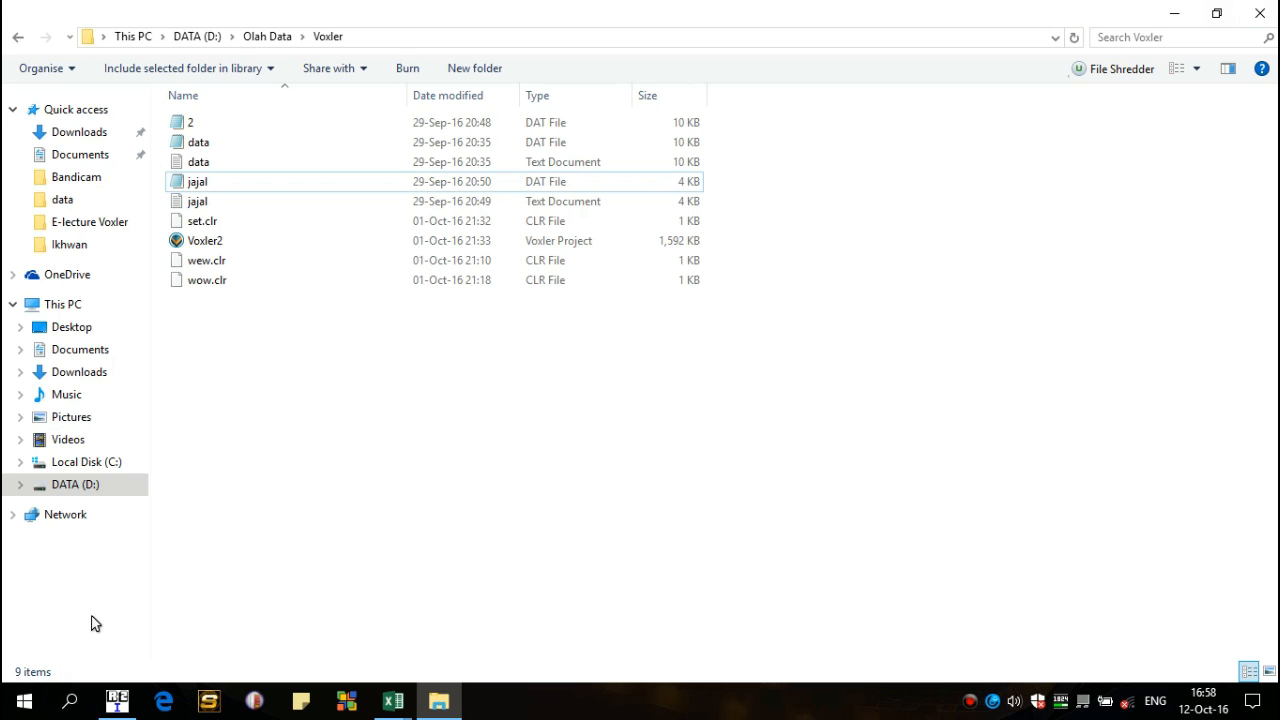
click(1277, 713)
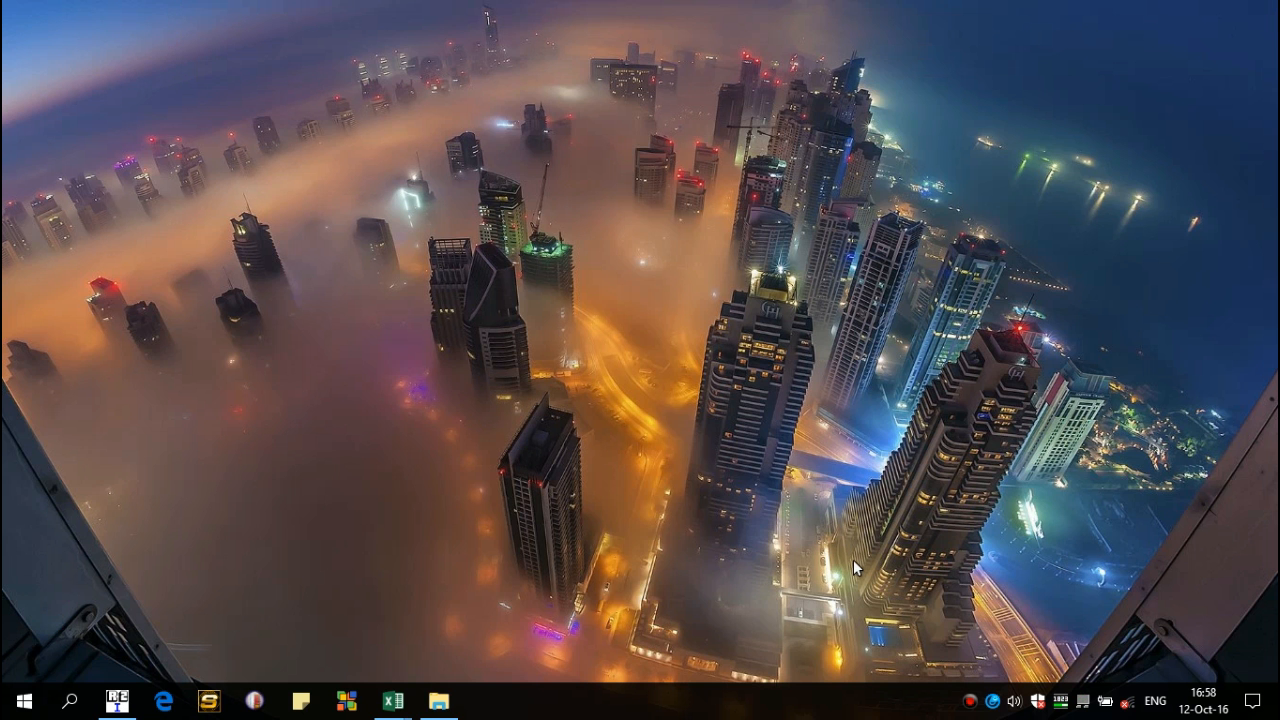
click(393, 701)
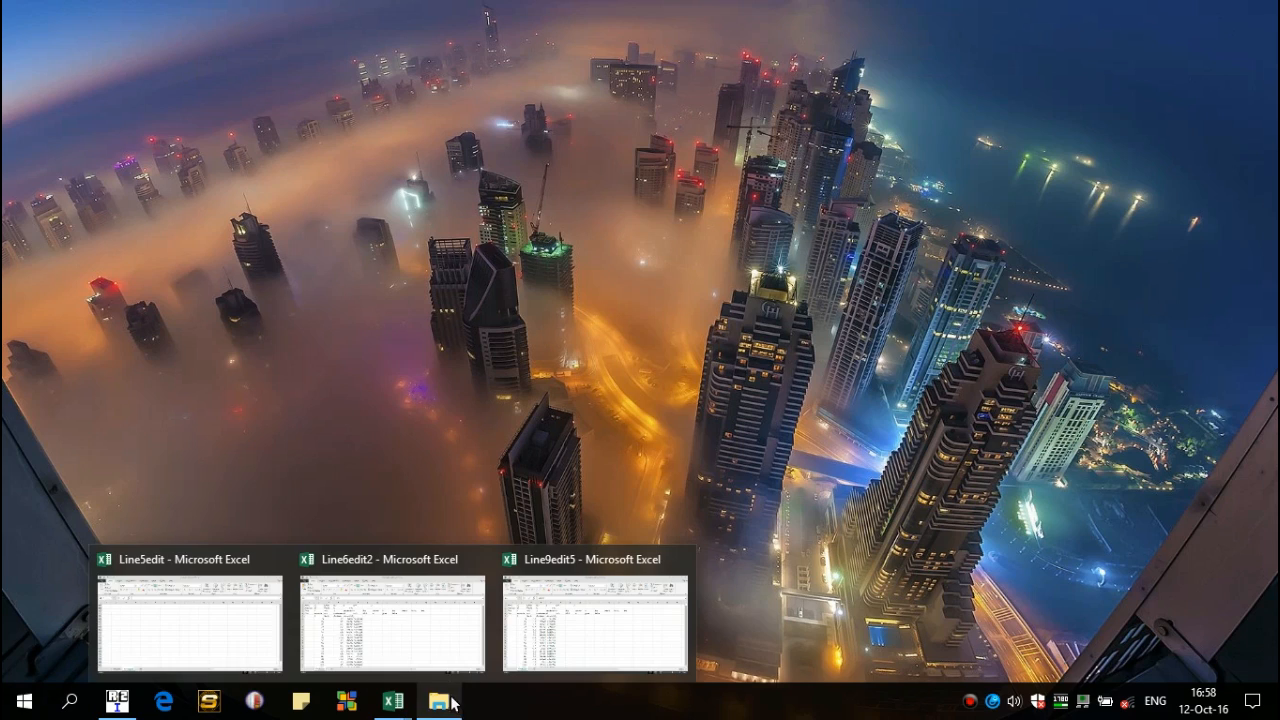
click(437, 703)
click(437, 703)
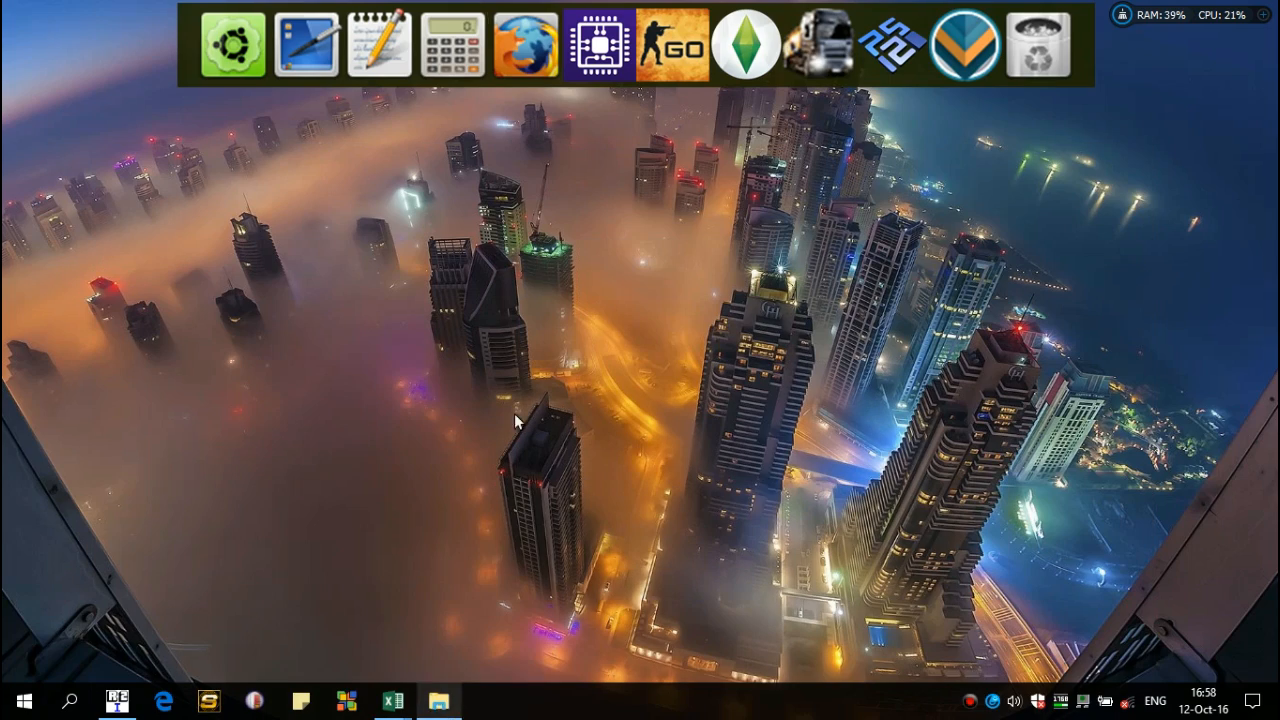
Launch Voxler, skip registering and close the welcome dialog to get an empty project.
click(961, 43)
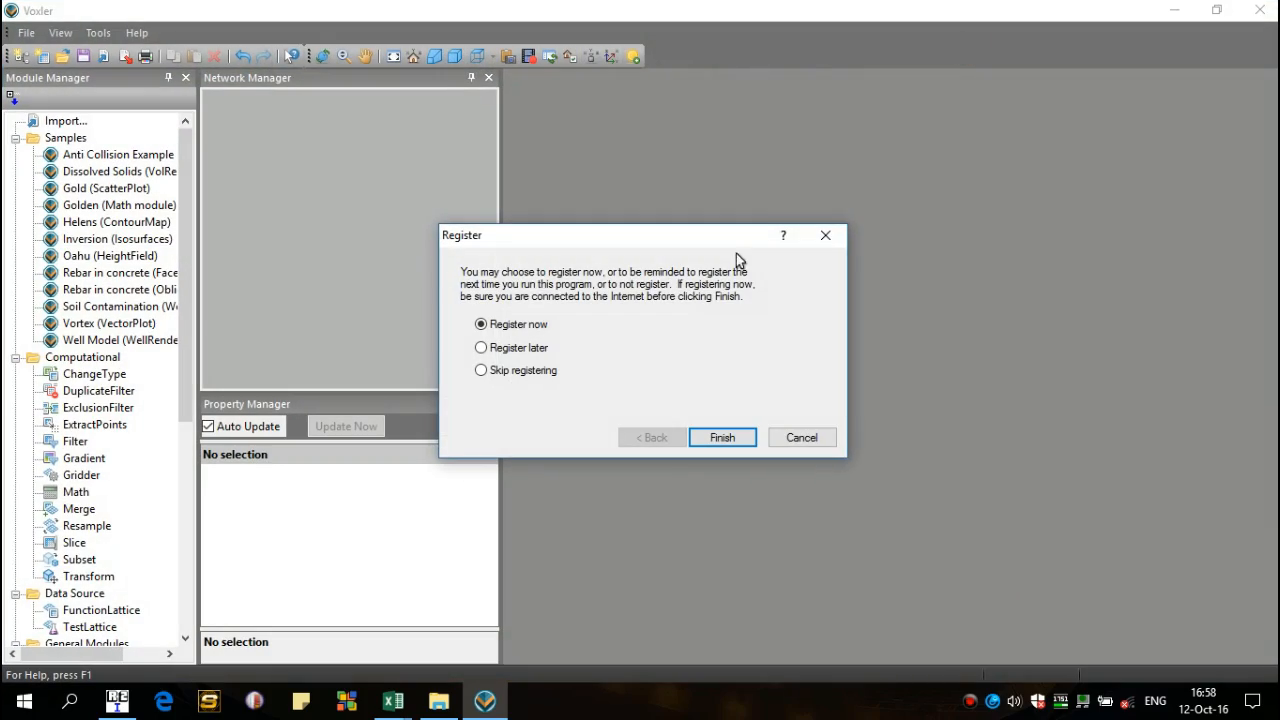
click(531, 374)
click(722, 437)
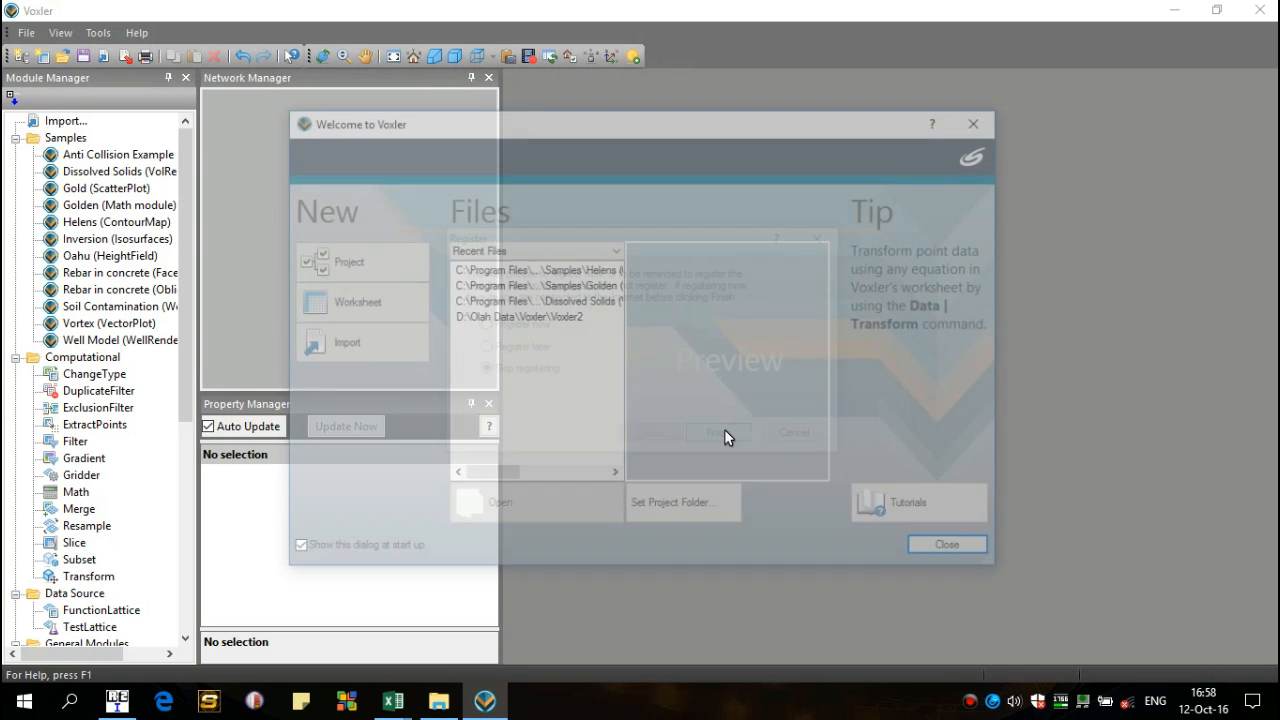
click(950, 549)
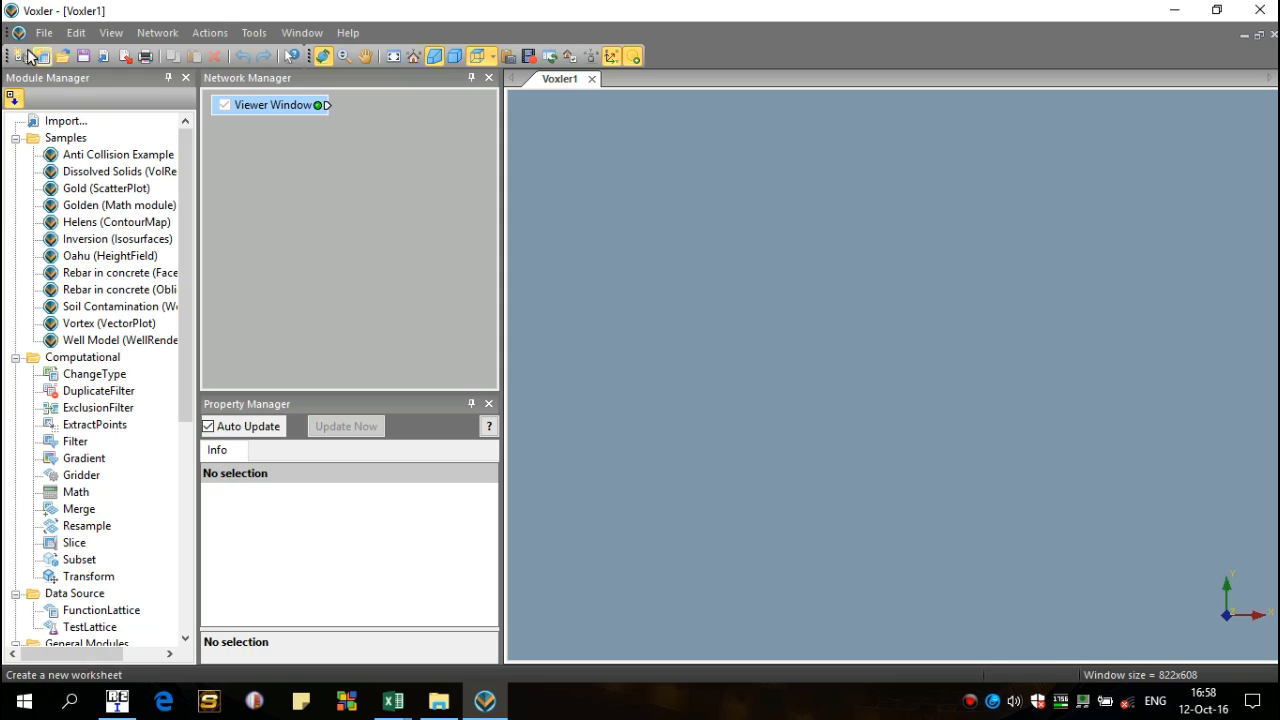
click(280, 106)
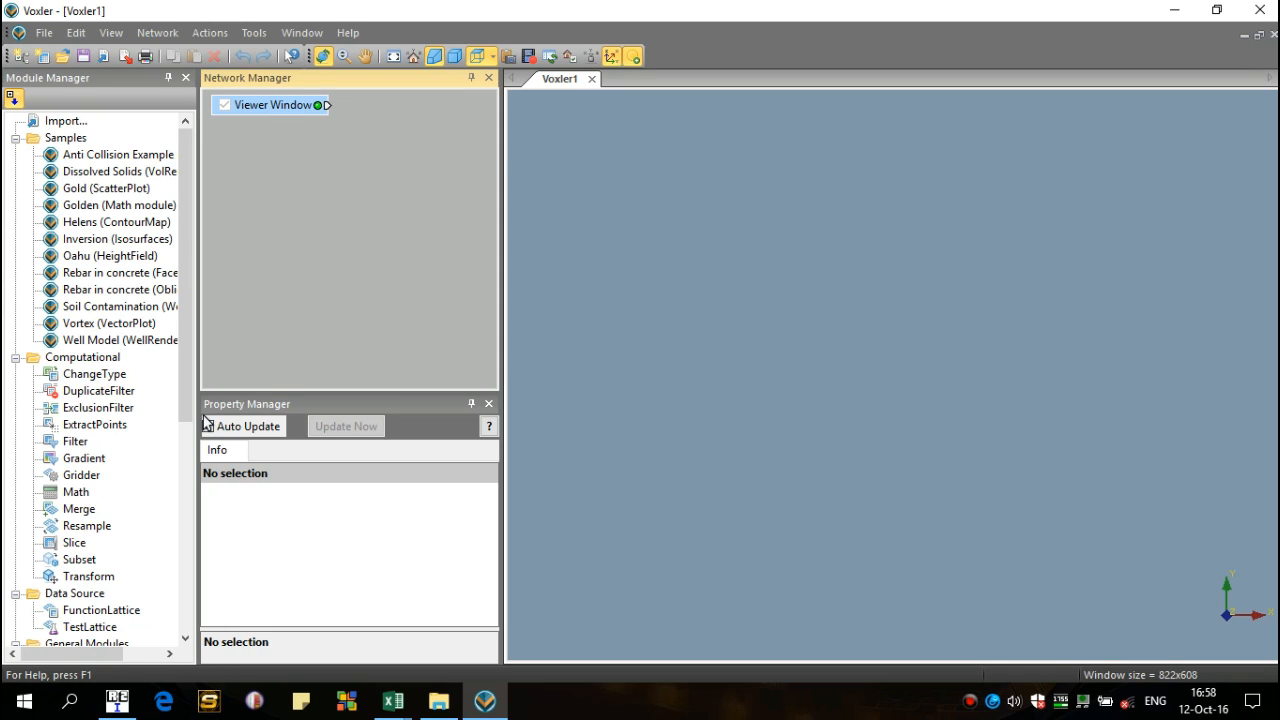
click(208, 427)
click(283, 107)
click(210, 428)
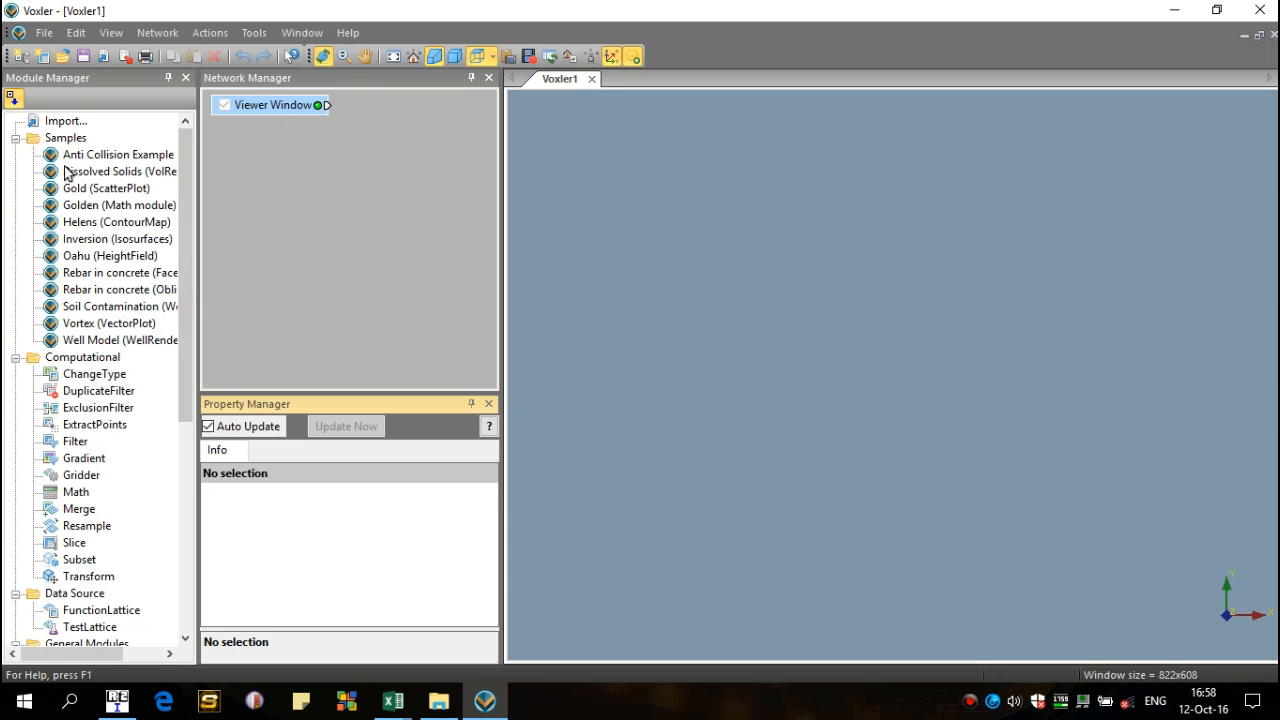
Start a data import and browse to the folder D:\Olah Data\Voxler.
click(58, 124)
double_click(58, 124)
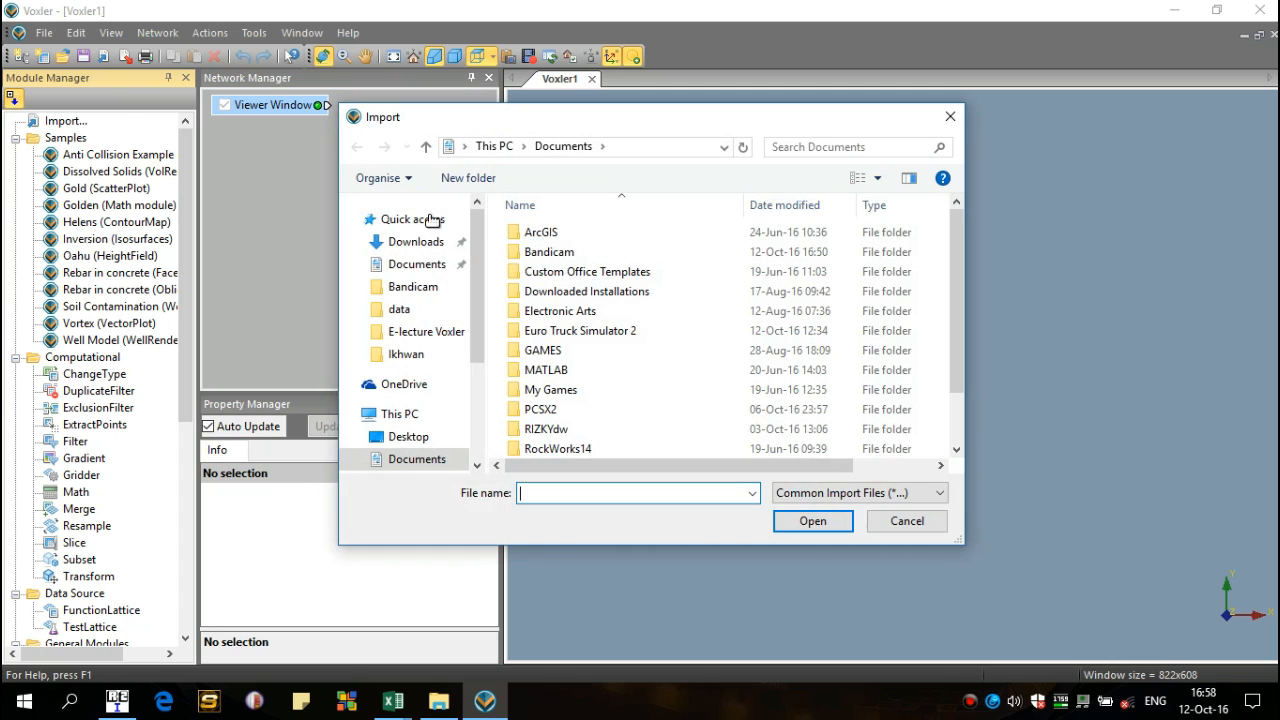
drag(955, 277, 960, 404)
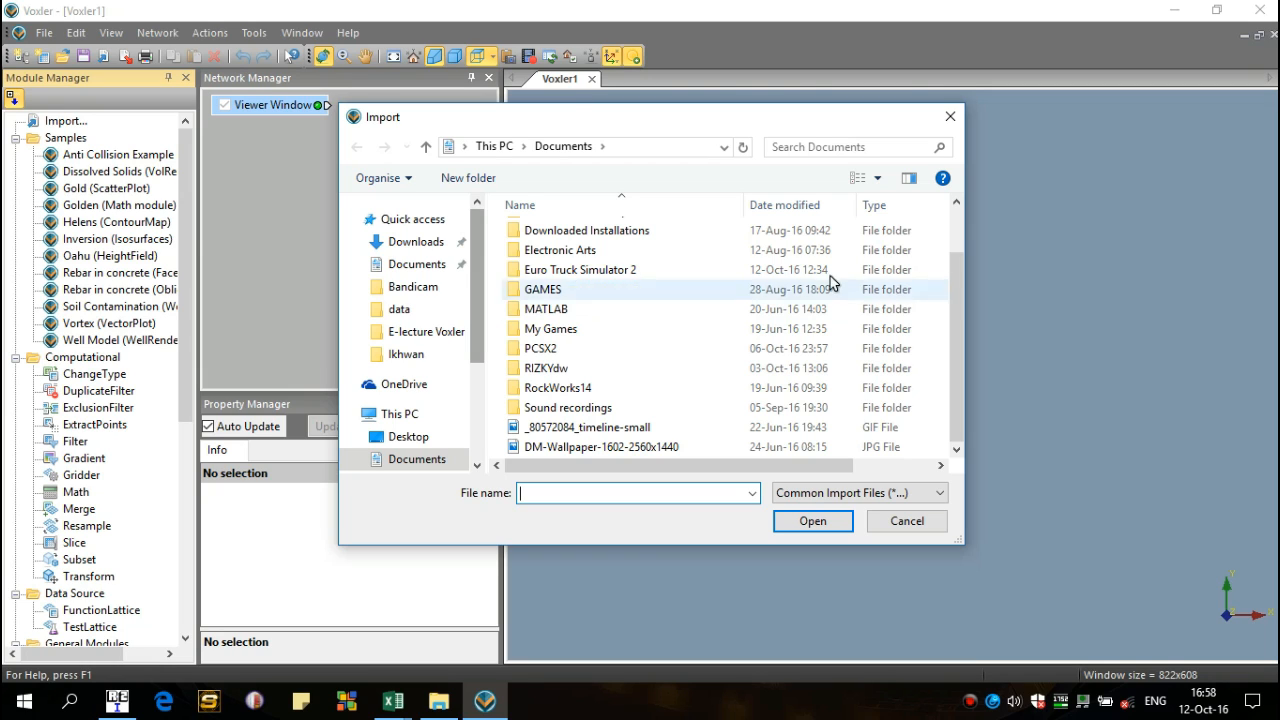
mouse_move(957, 286)
mouse_down()
mouse_move(960, 221)
mouse_move(959, 284)
mouse_up()
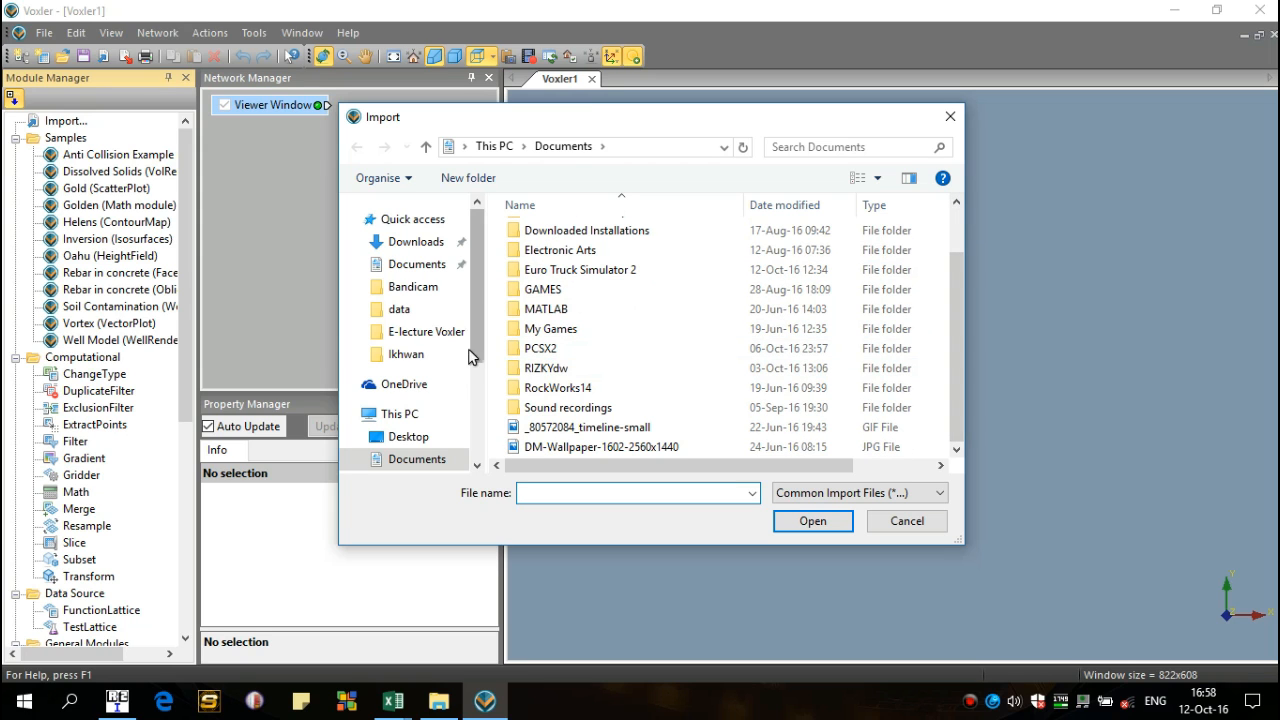
drag(478, 332, 478, 415)
click(446, 420)
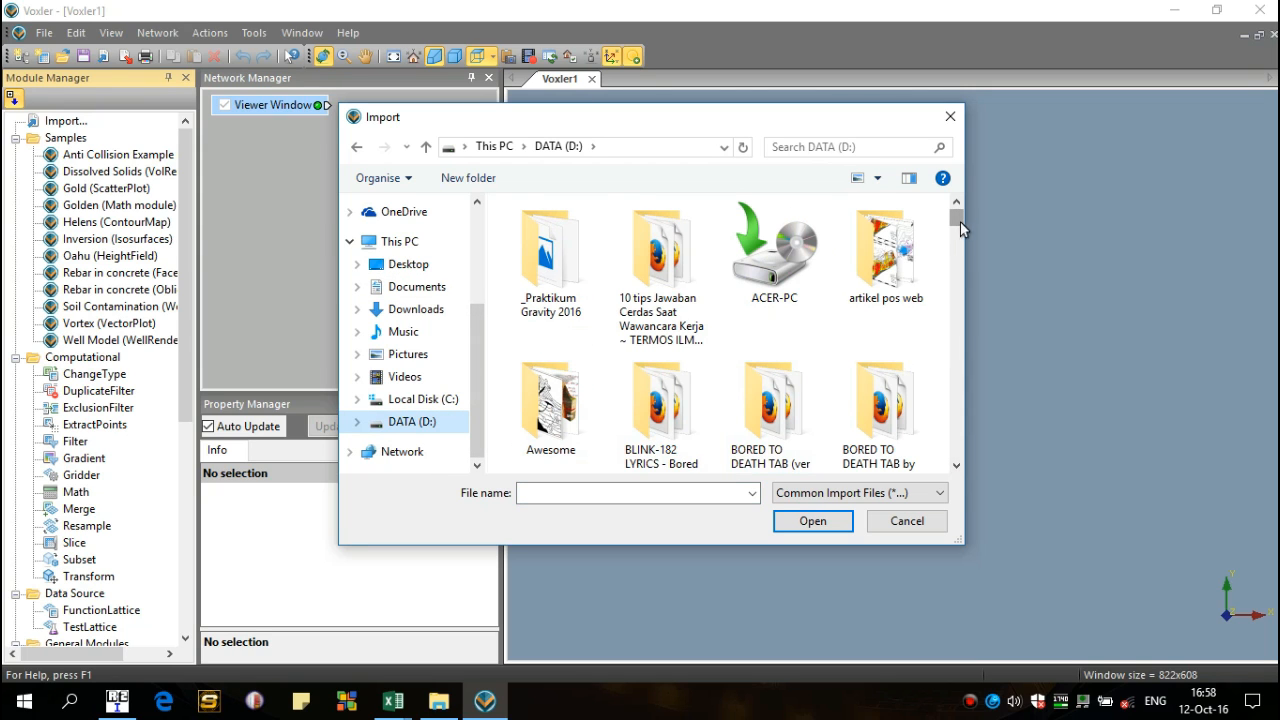
scroll(862, 272, down, 5)
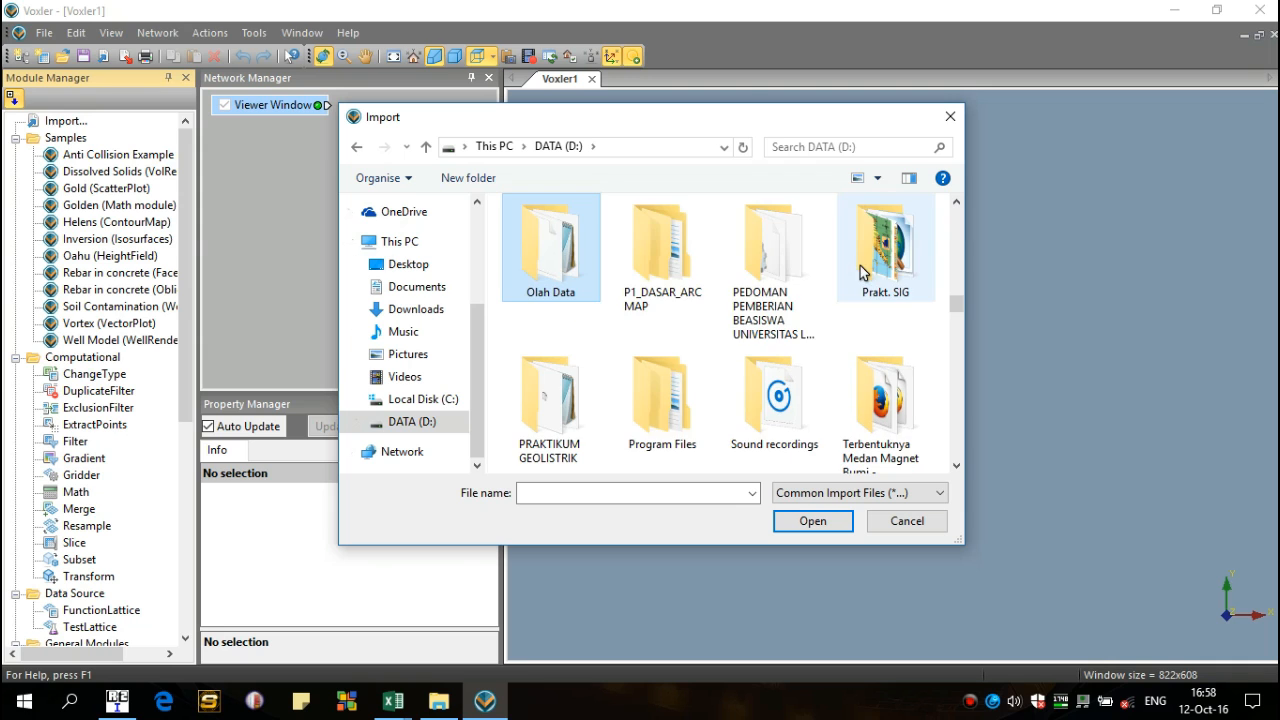
double_click(595, 244)
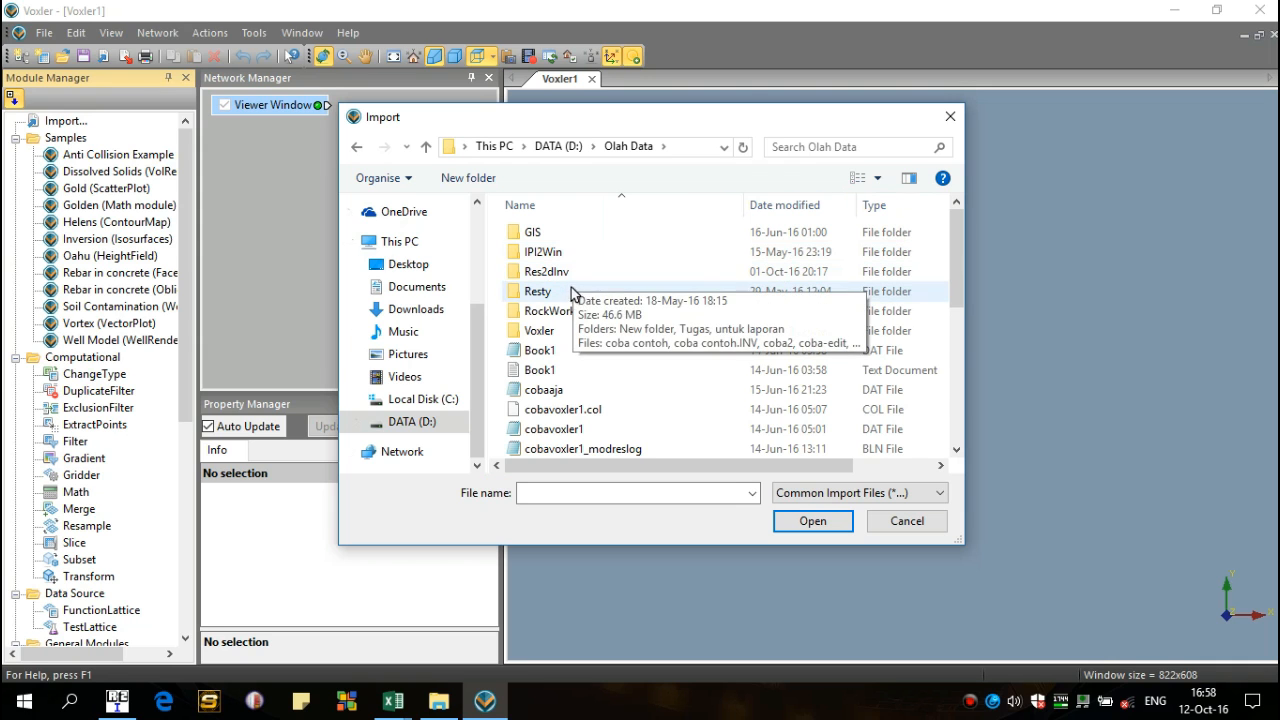
double_click(571, 329)
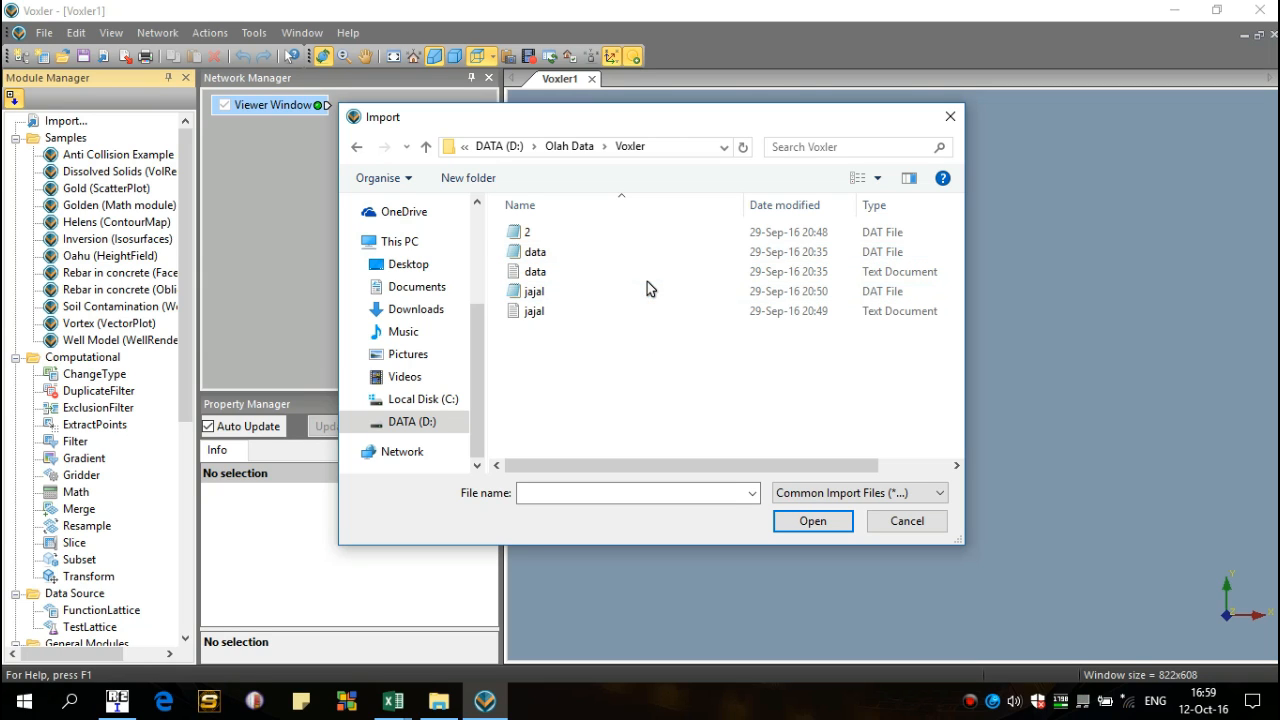
Import 2.dat as delimited data, starting the import at row 2.
double_click(543, 231)
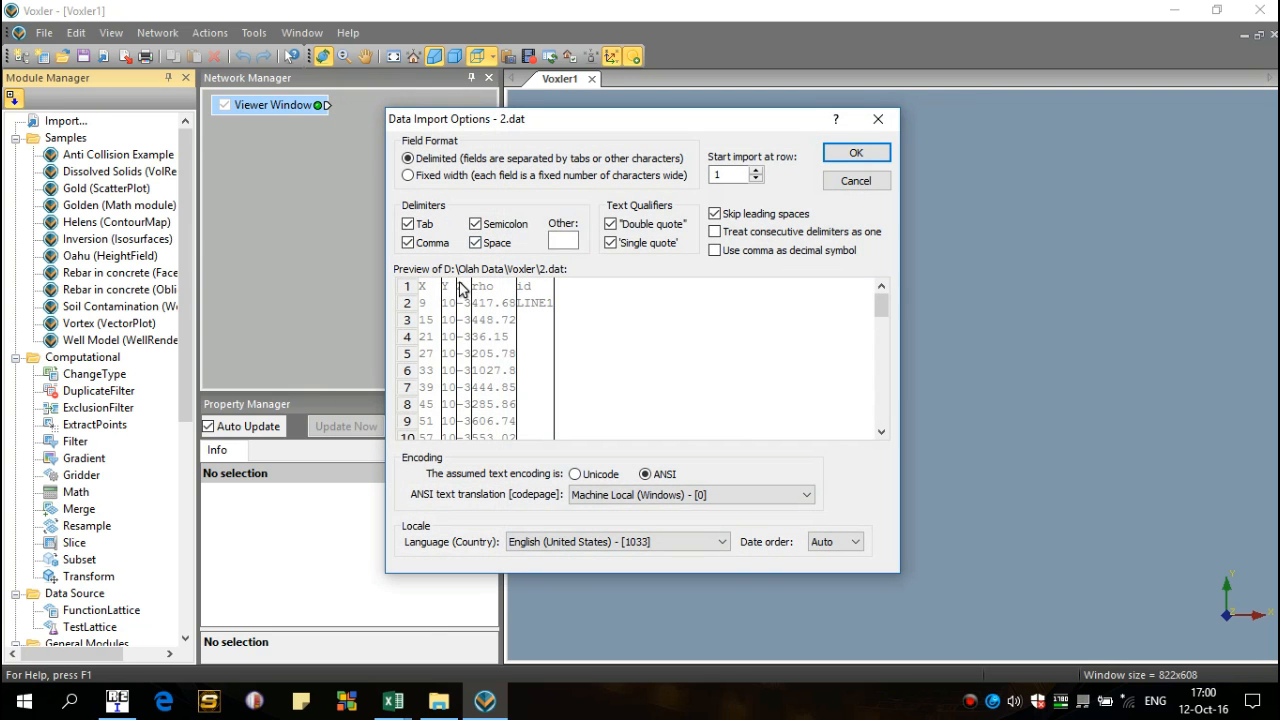
drag(880, 307, 864, 287)
click(484, 177)
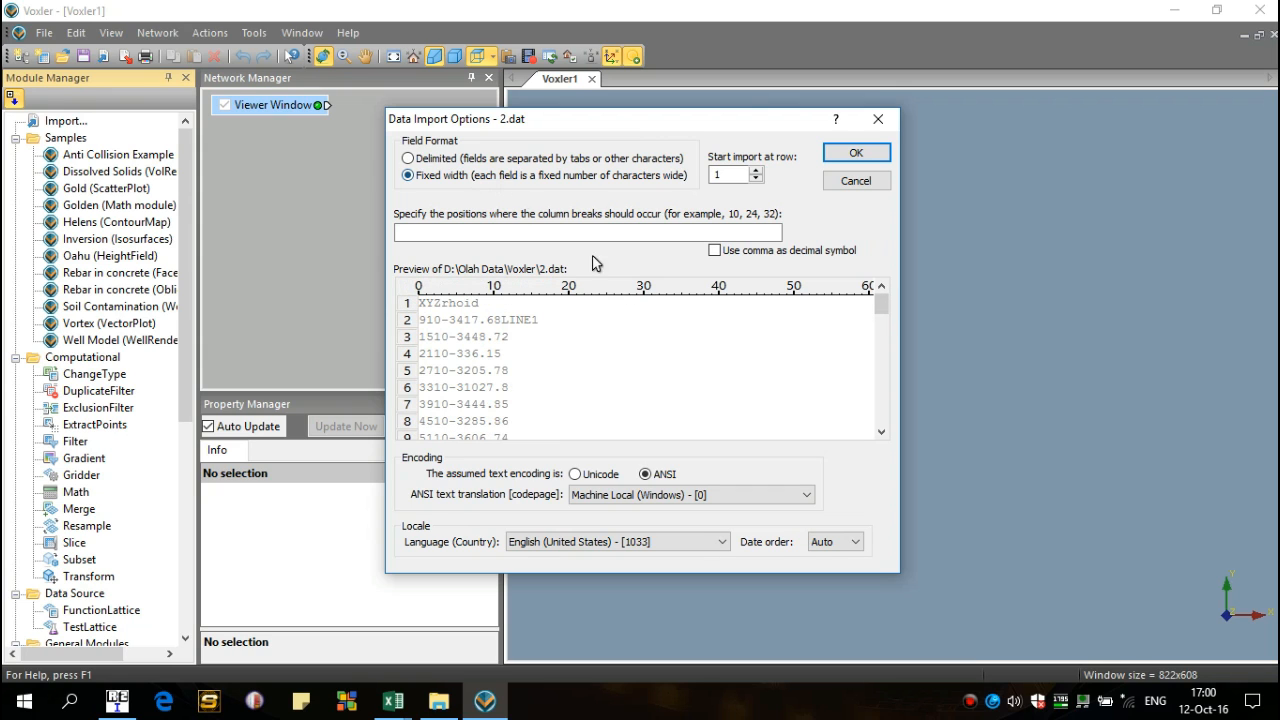
drag(873, 303, 863, 273)
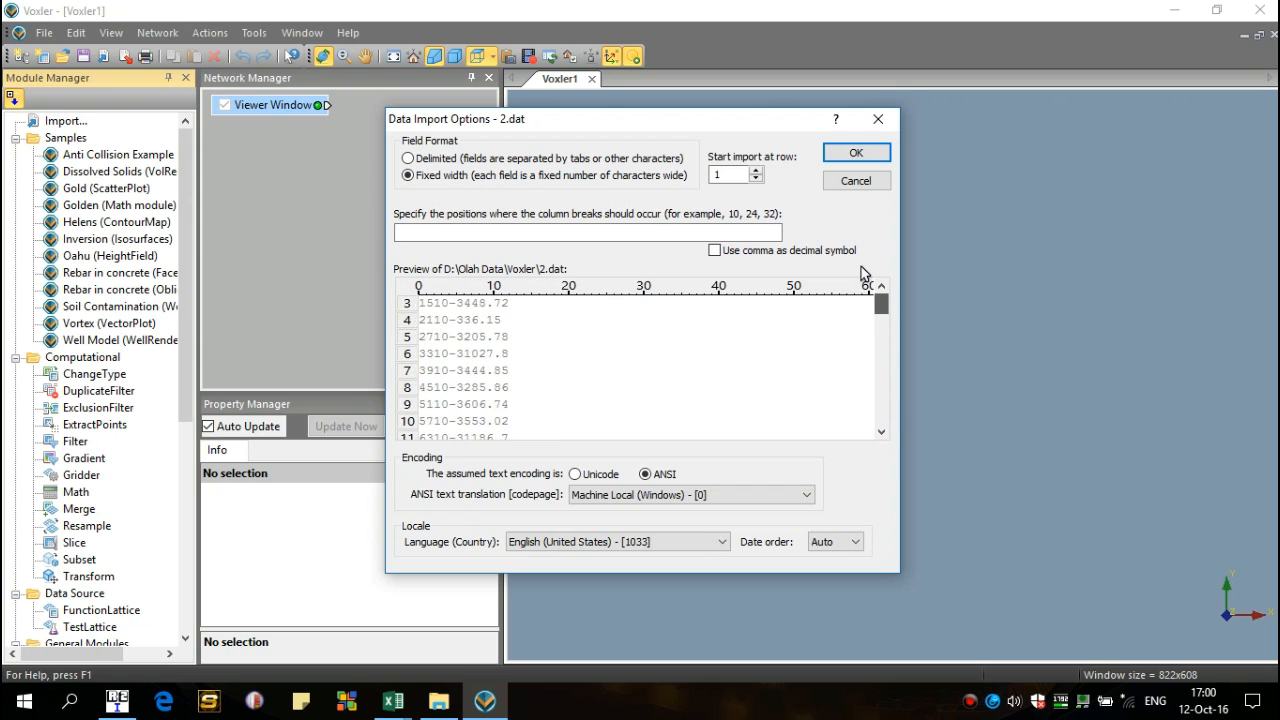
click(437, 160)
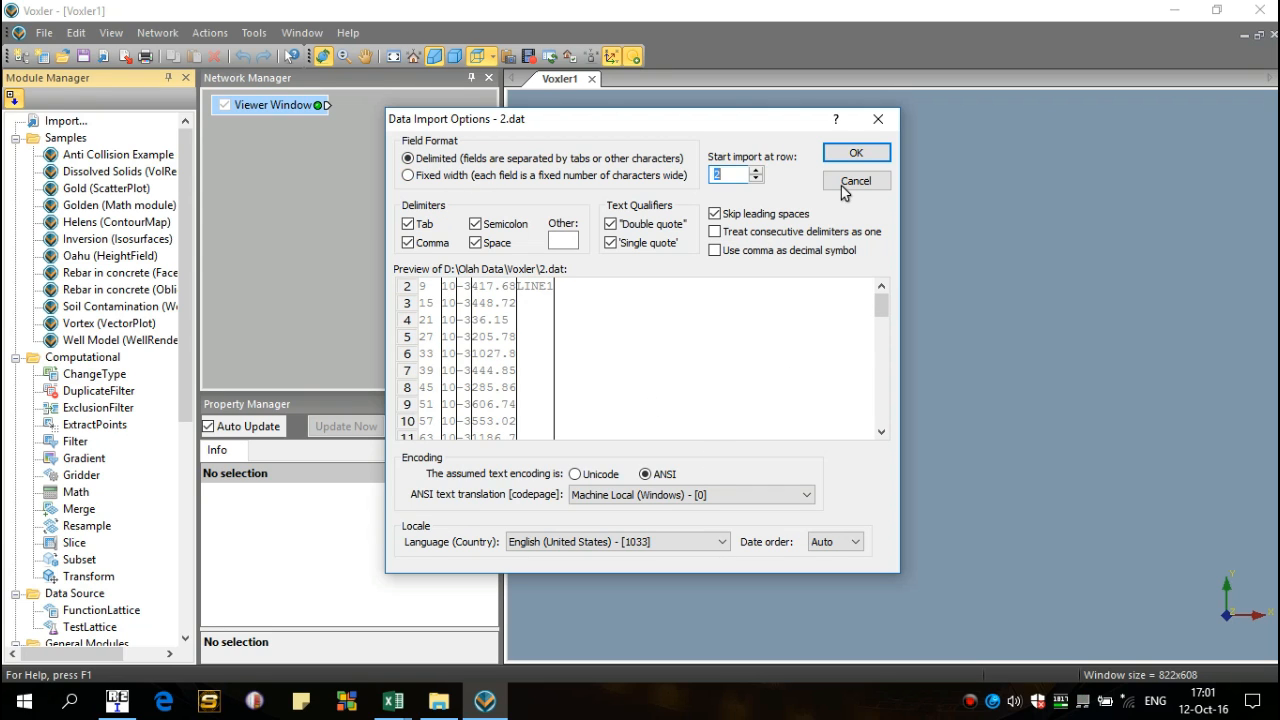
click(845, 153)
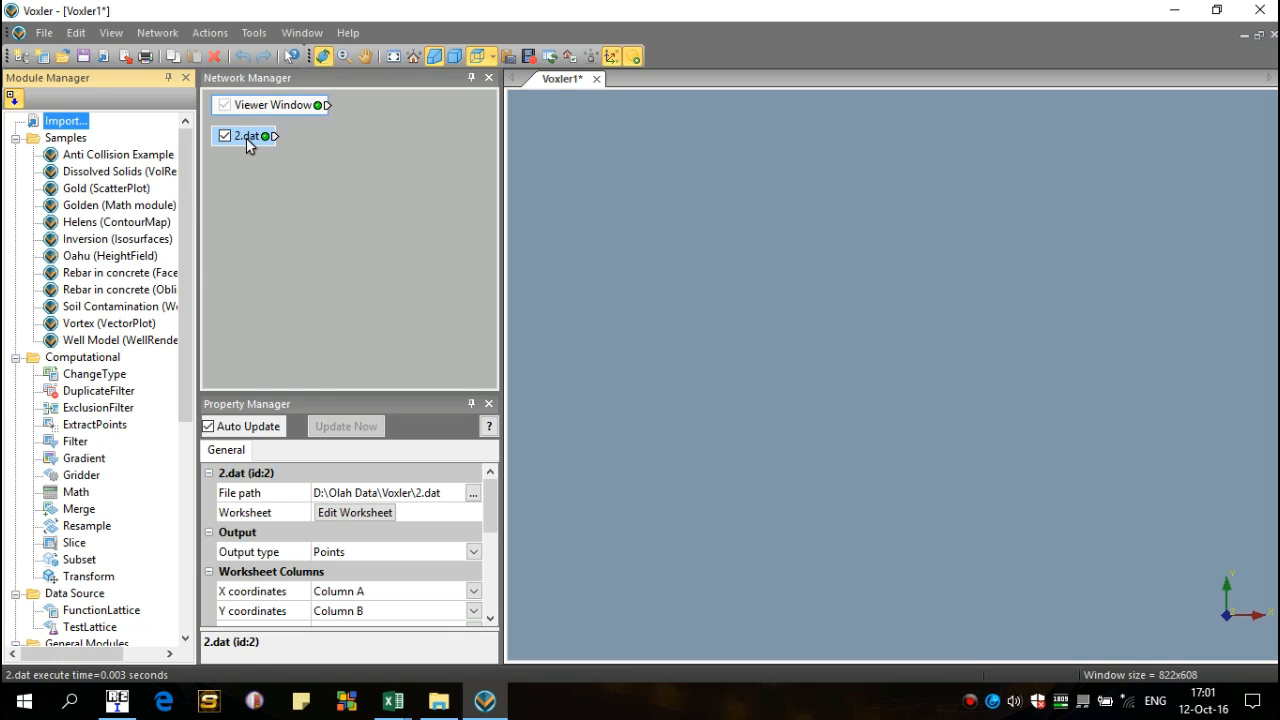
mouse_move(187, 190)
mouse_down()
mouse_move(195, 405)
mouse_move(180, 334)
mouse_move(183, 168)
mouse_up()
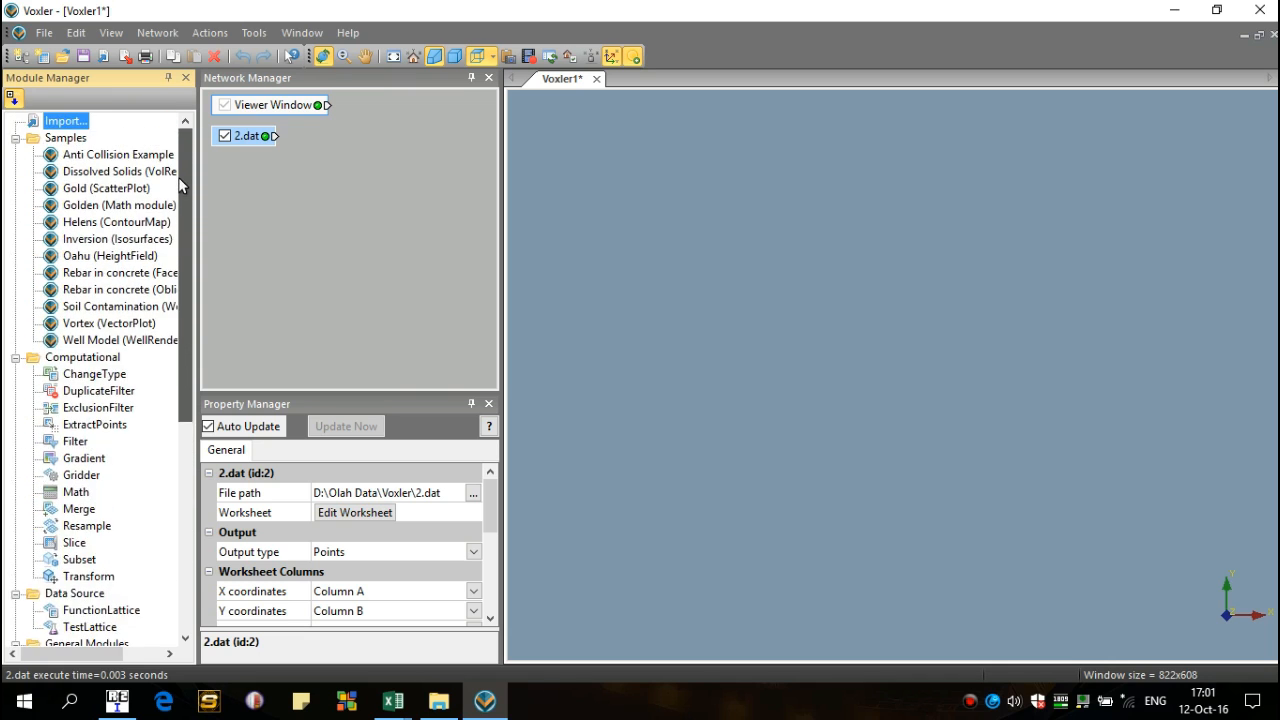
Try an Axes output on the 2.dat module, inspect the axes from several angles and delete it again.
right_click(247, 133)
mouse_move(295, 152)
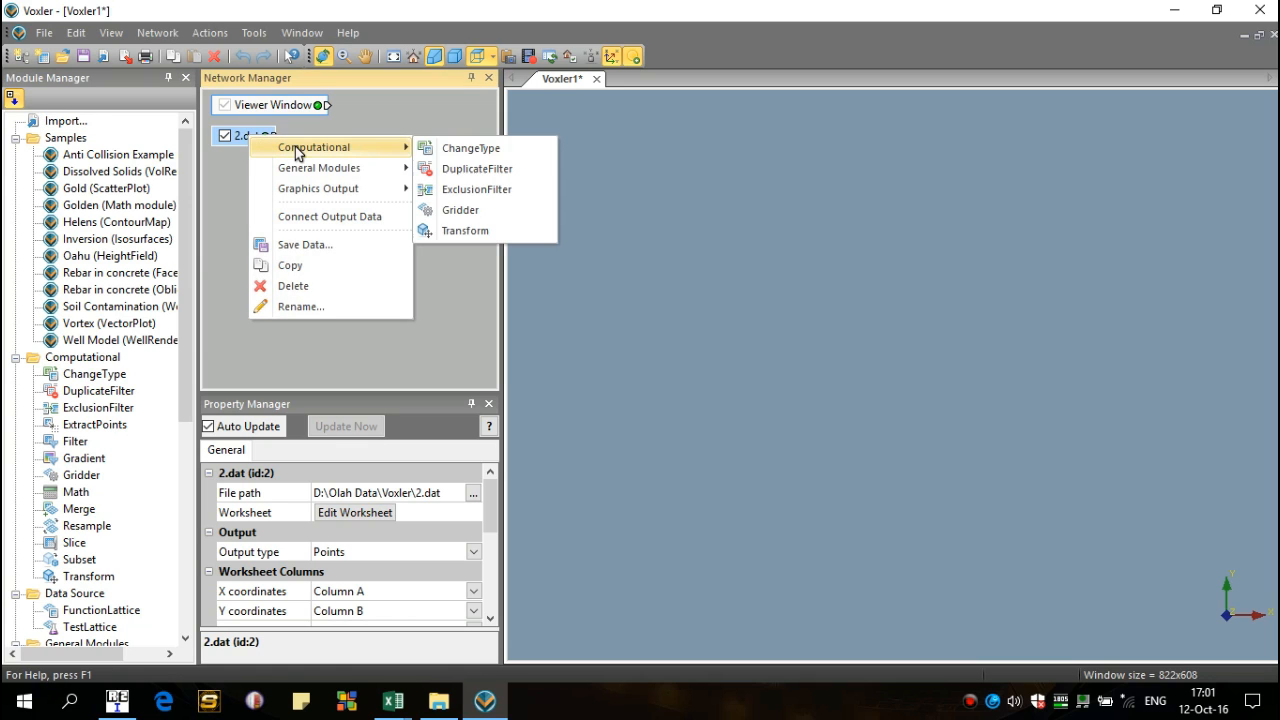
mouse_move(319, 192)
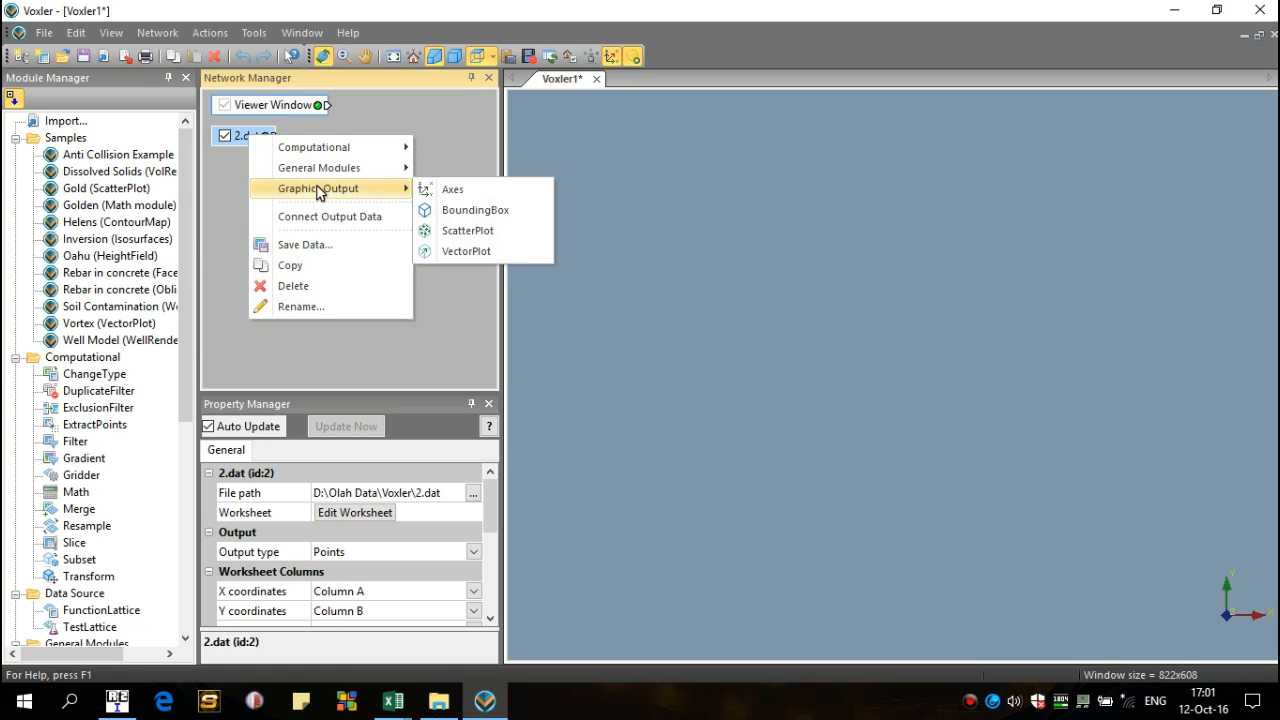
click(450, 190)
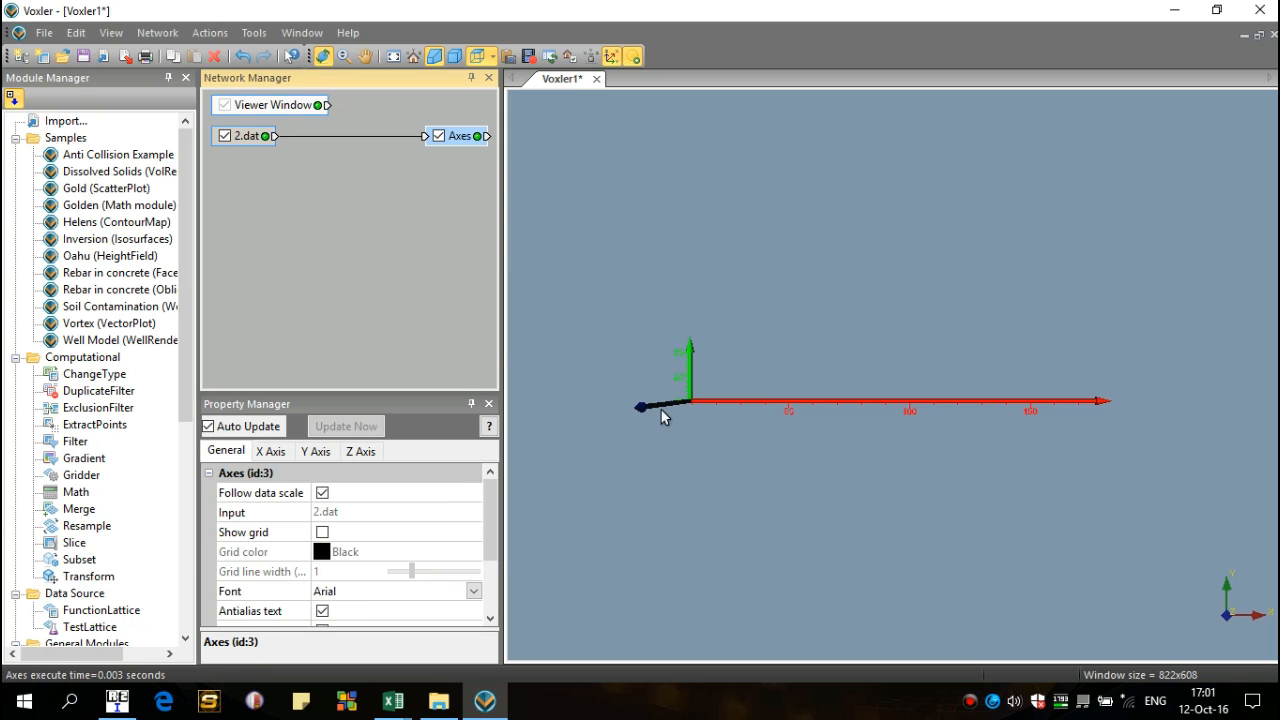
drag(703, 413, 1067, 285)
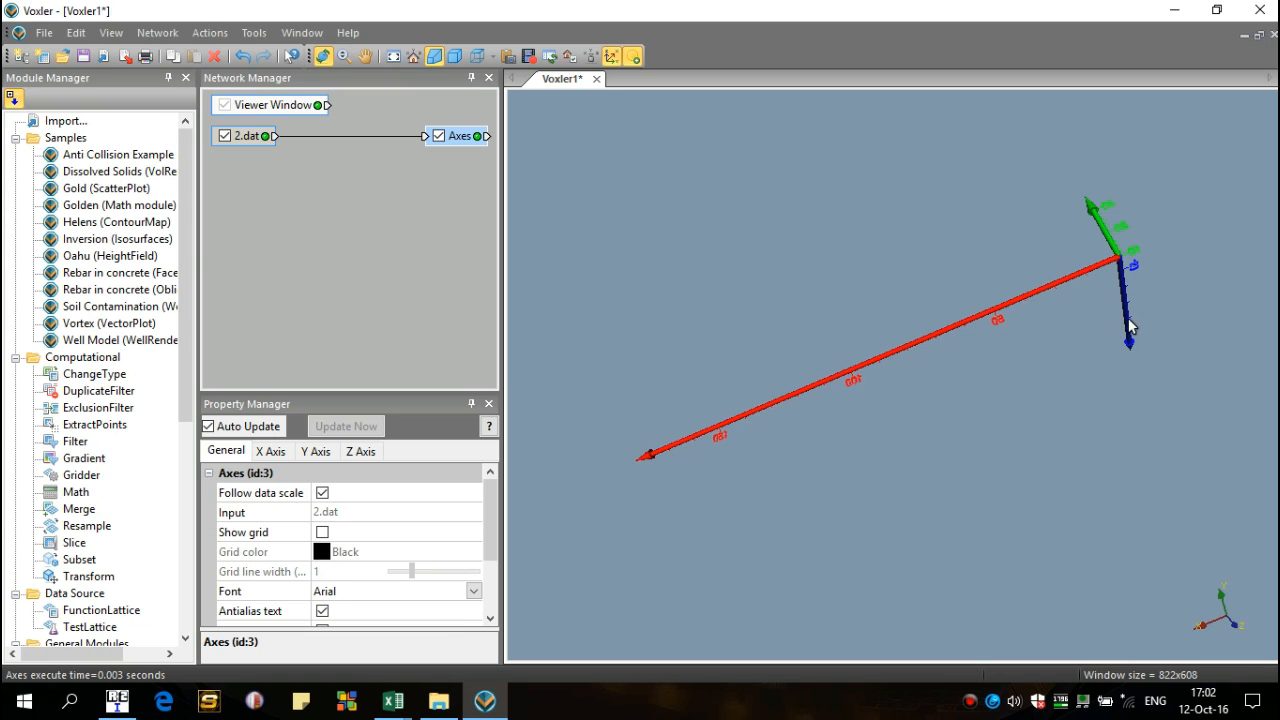
drag(947, 276, 927, 383)
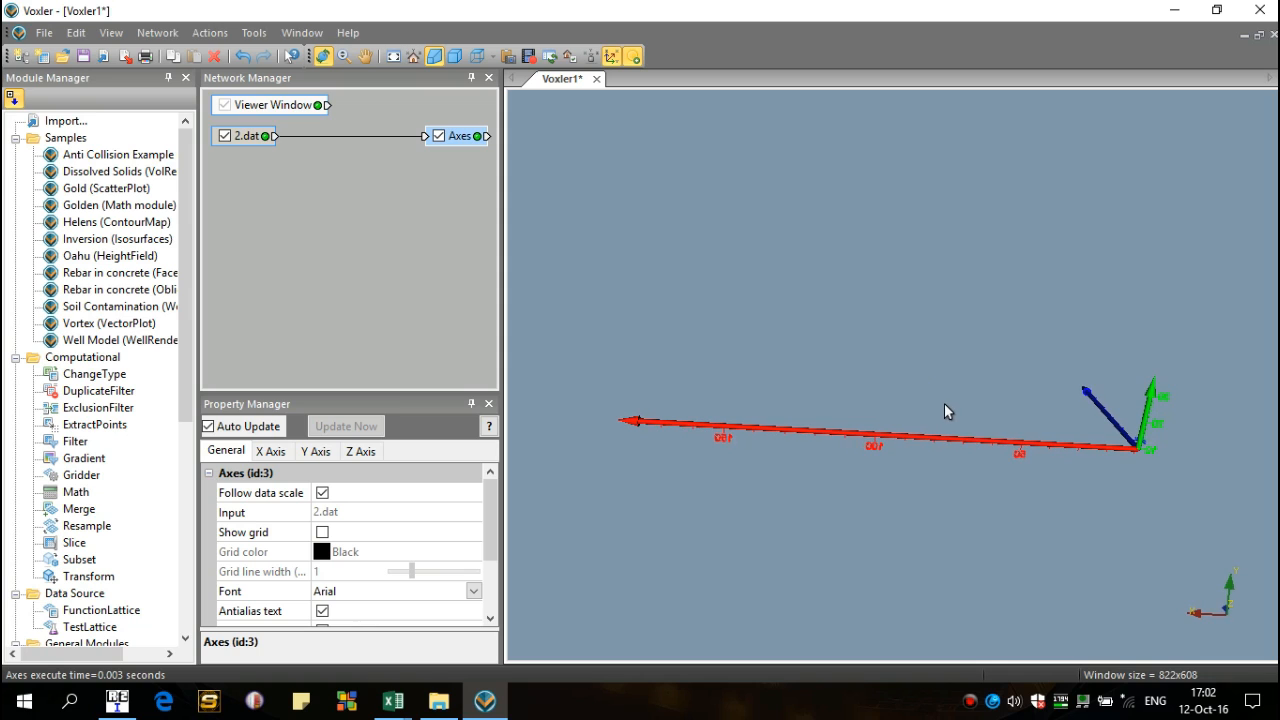
key(Delete)
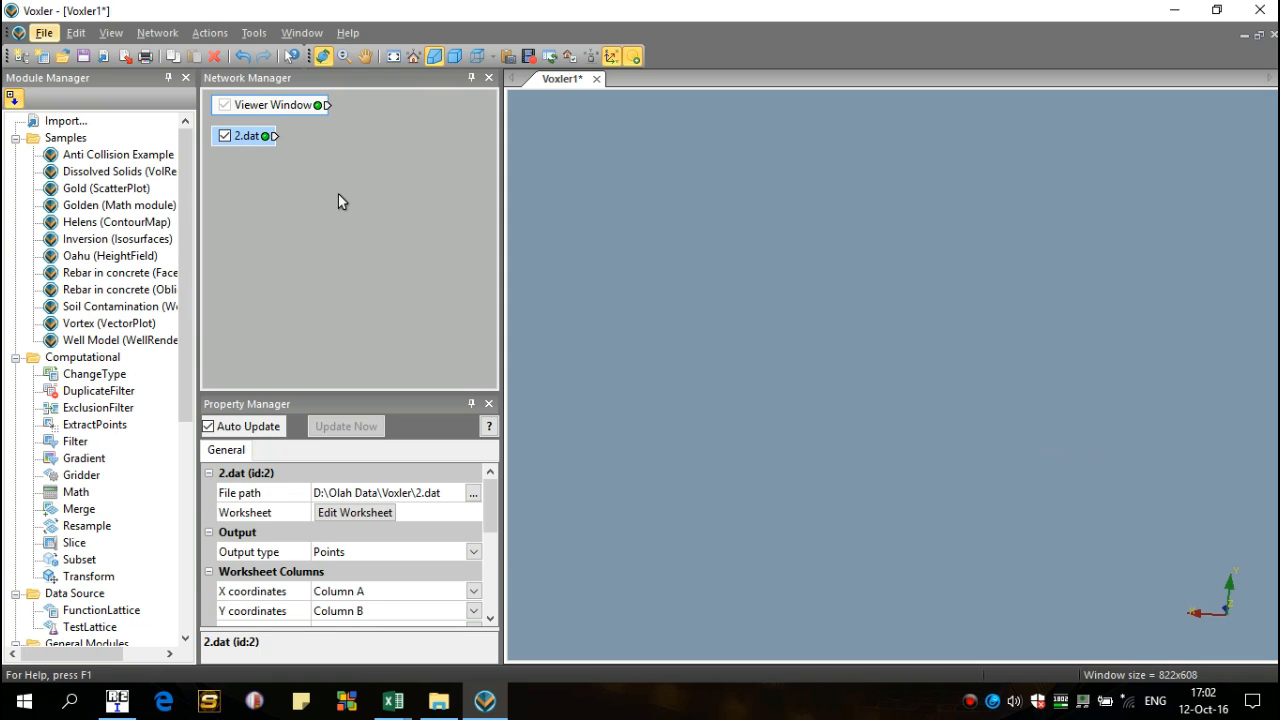
Attach a Gridder module to the 2.dat data and review its gridding method settings.
right_click(245, 132)
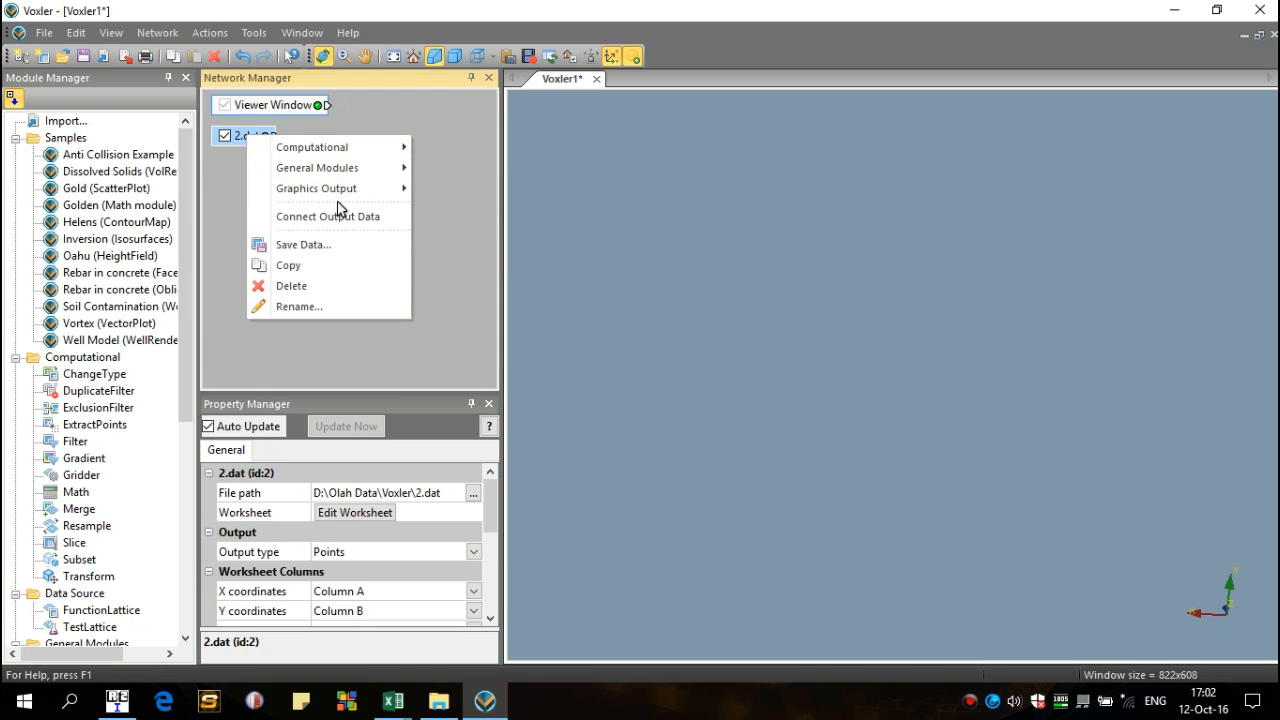
mouse_move(392, 193)
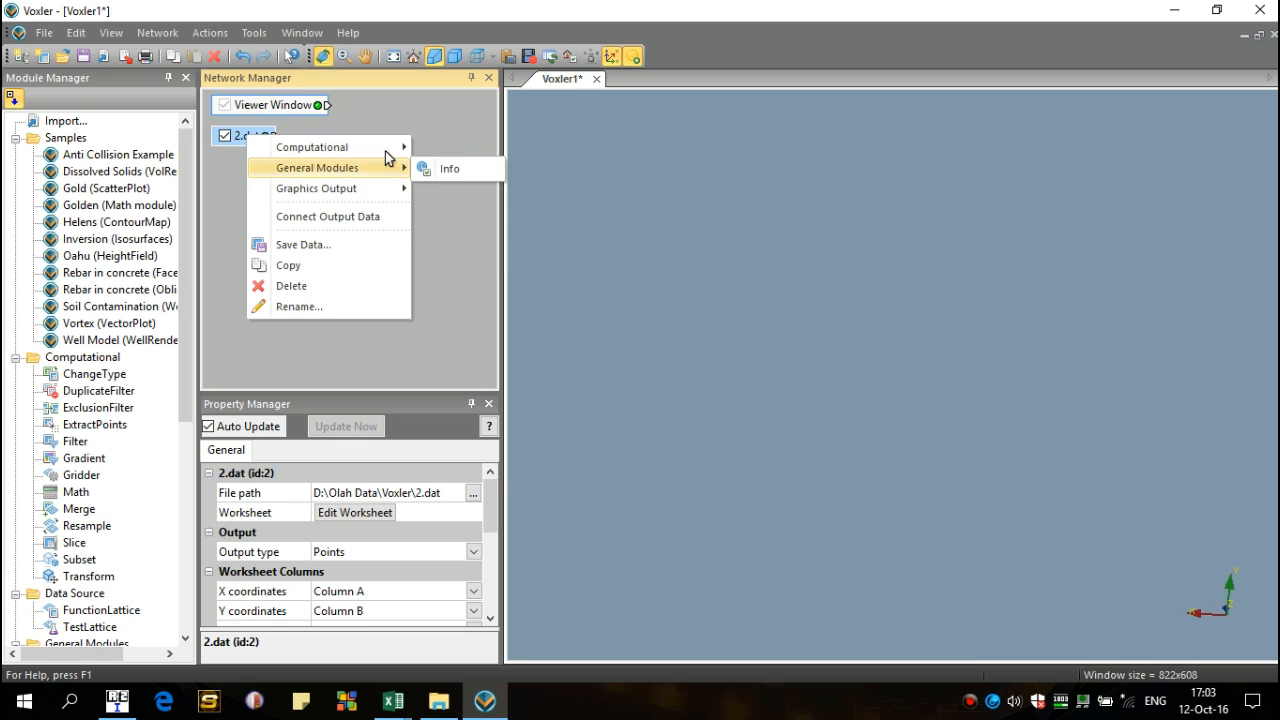
mouse_move(386, 146)
click(440, 210)
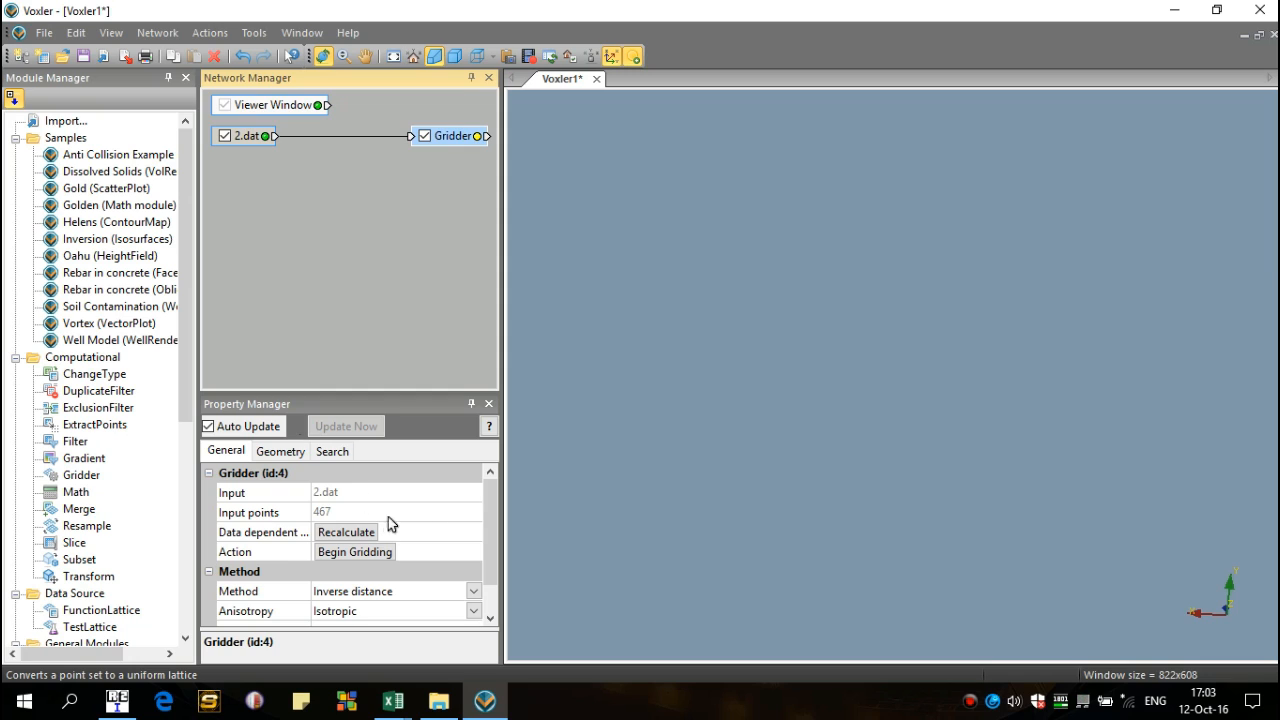
drag(496, 514, 494, 584)
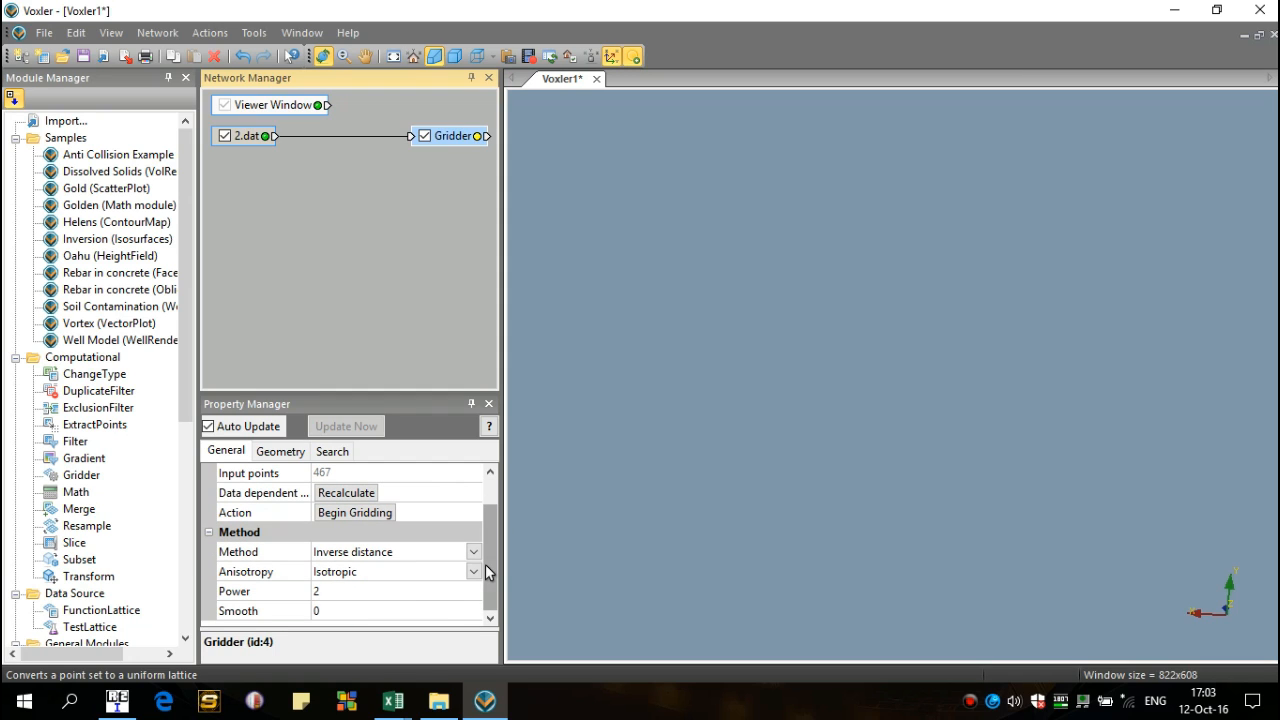
scroll(488, 565, up, 1)
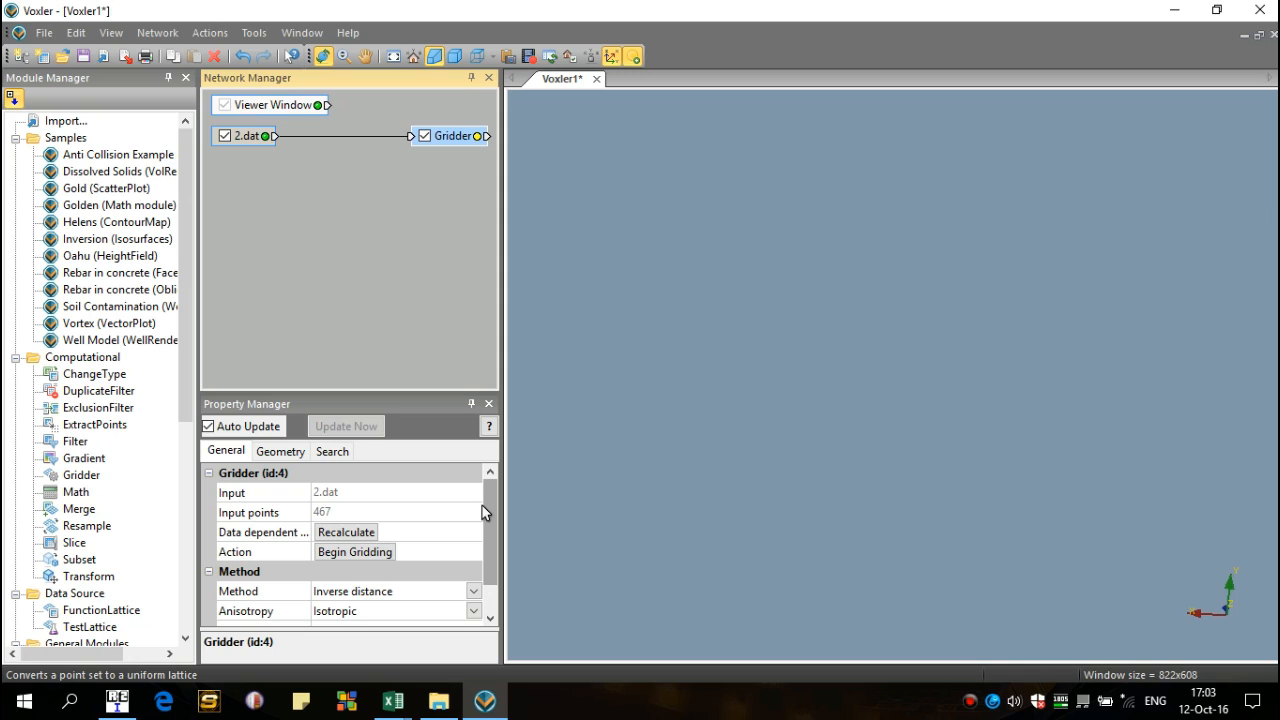
Try Column E: LINE1 as Label-1 of the 2.dat module and set it back to Column D.
click(249, 138)
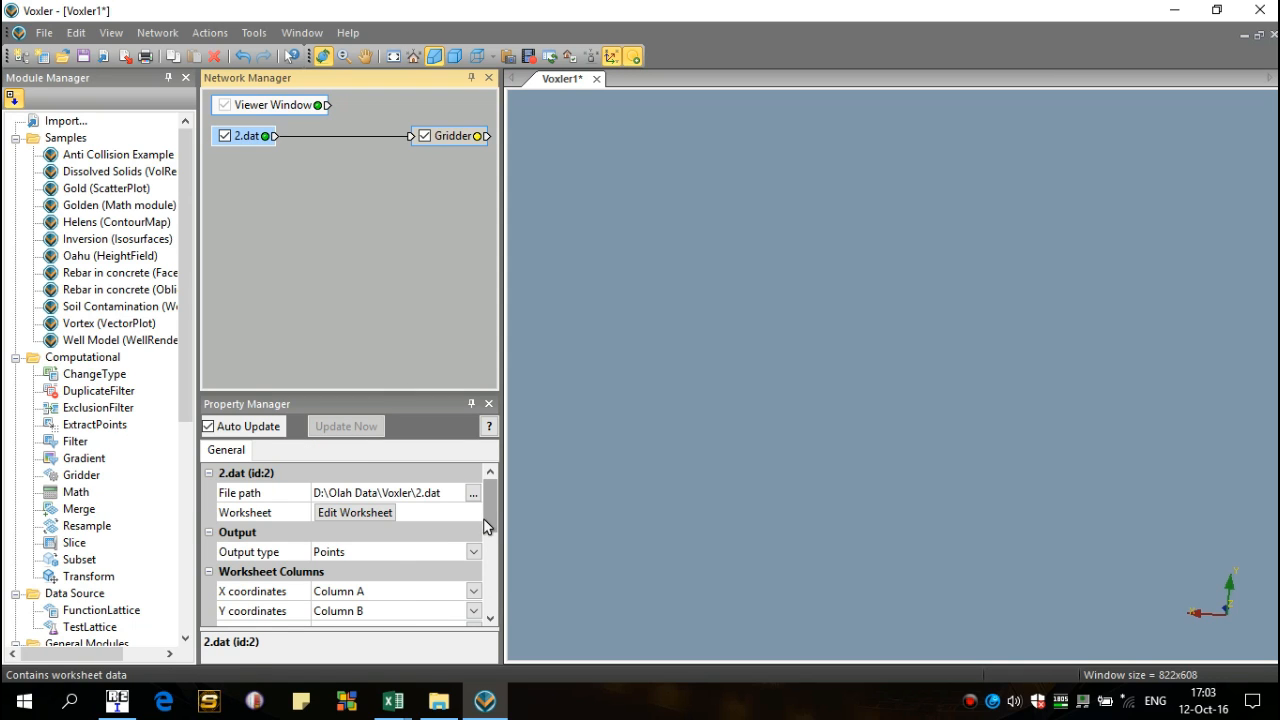
drag(491, 517, 494, 561)
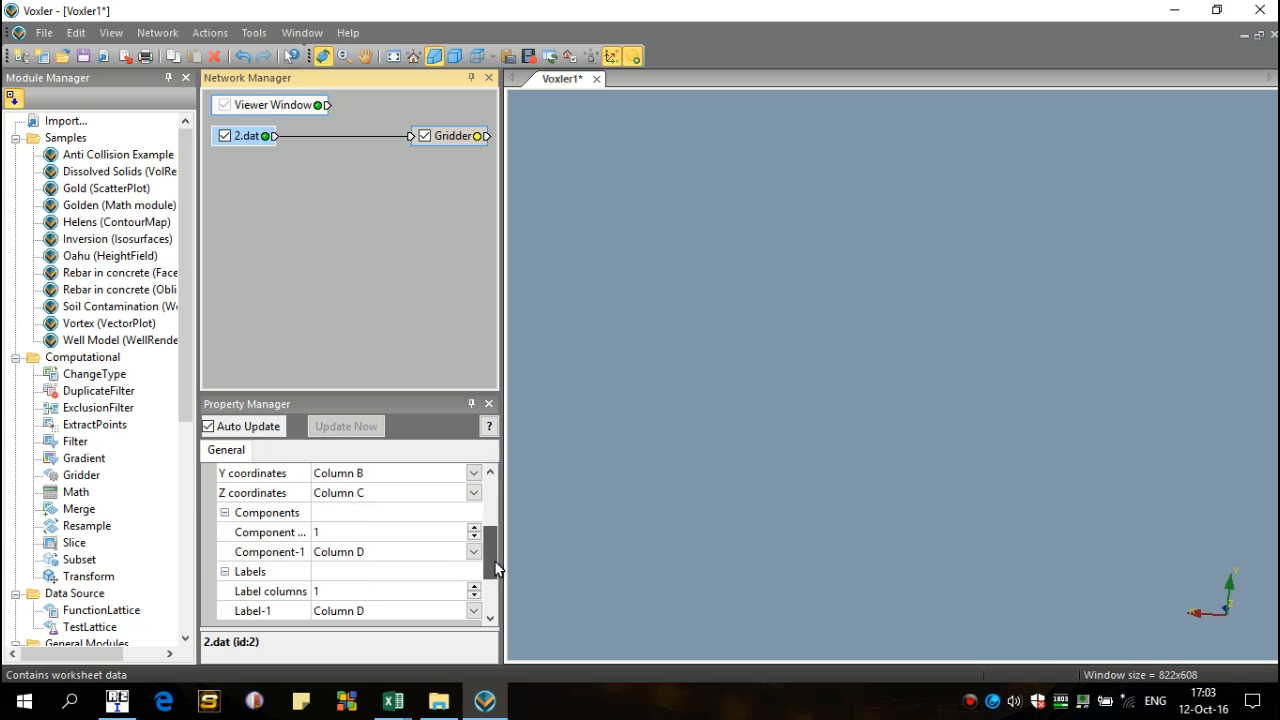
click(474, 612)
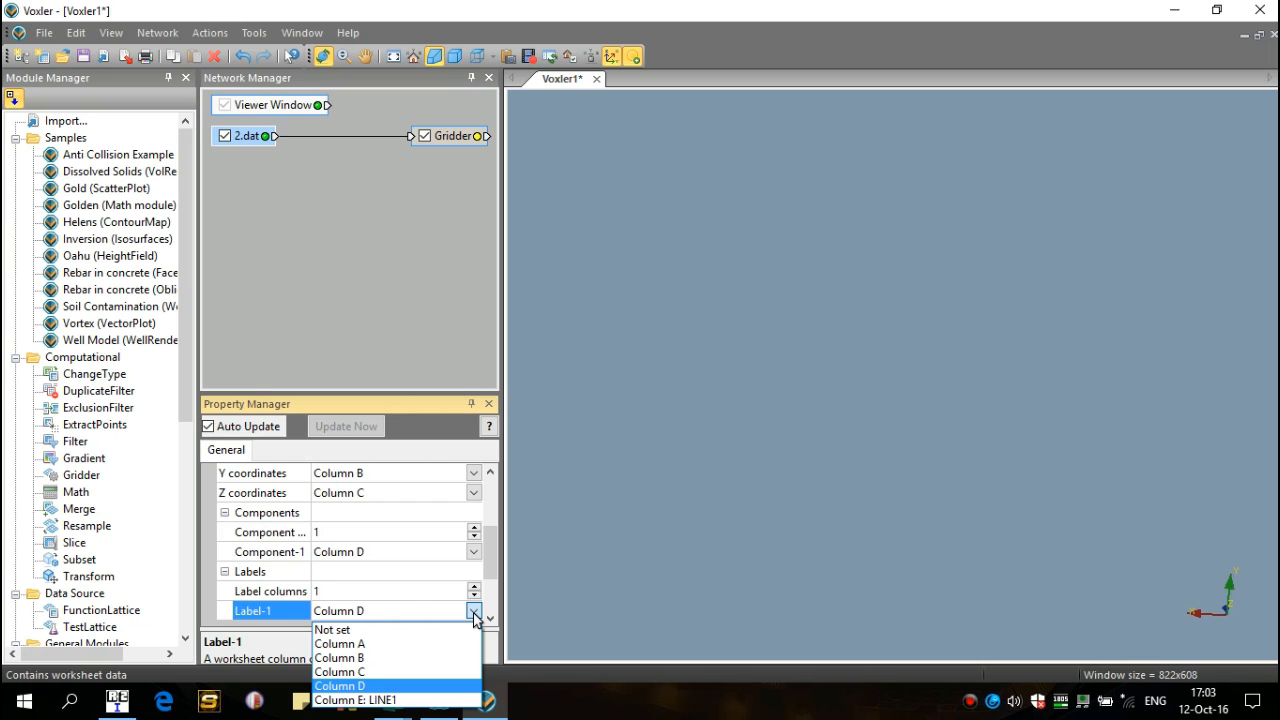
click(449, 700)
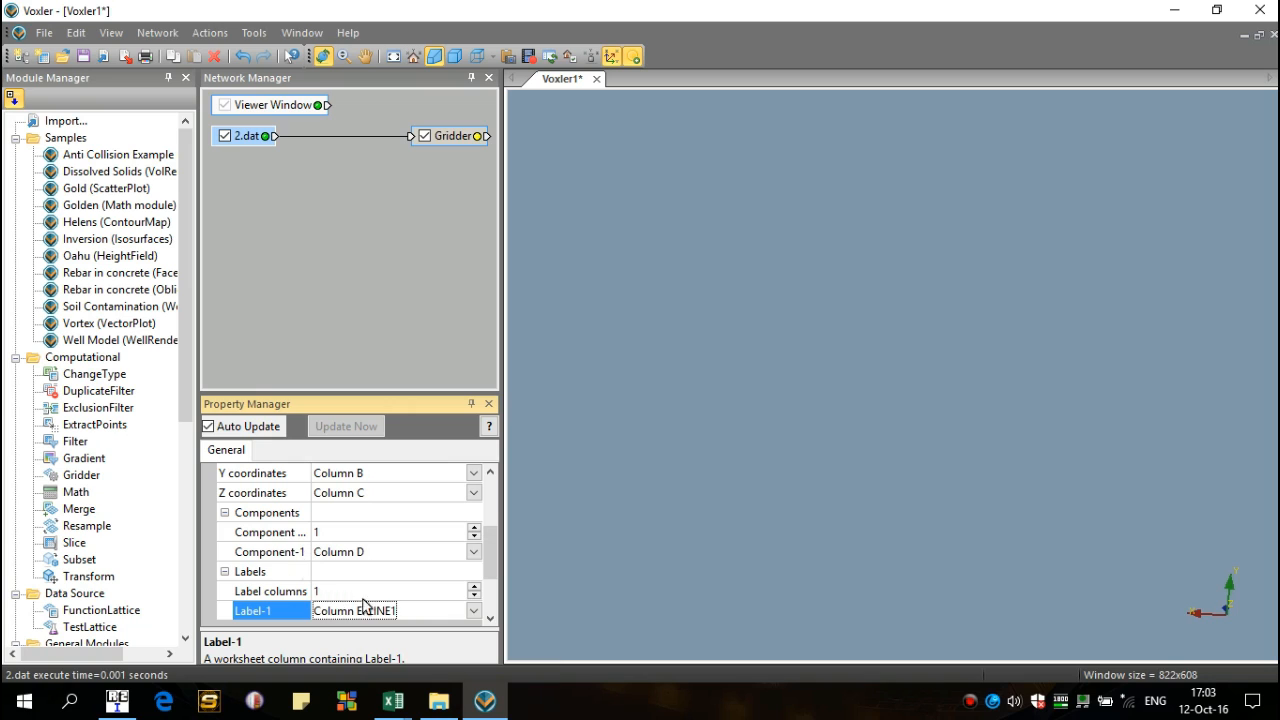
click(473, 610)
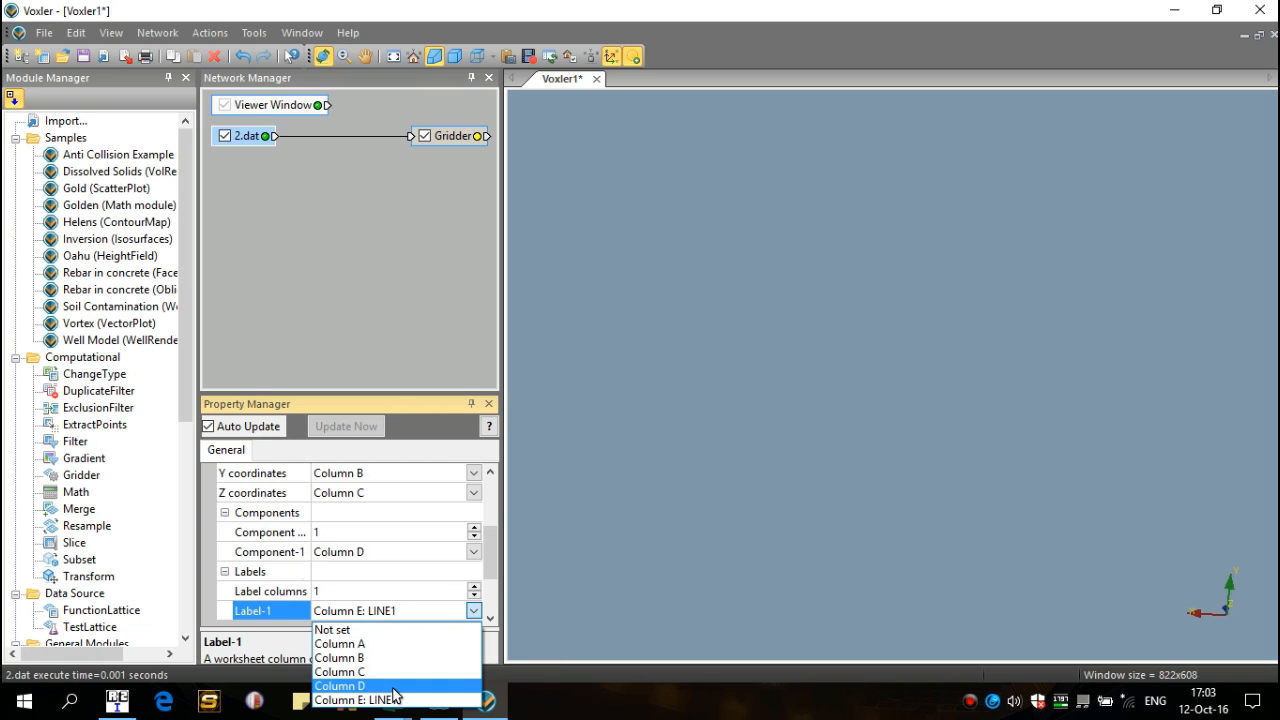
click(394, 688)
drag(486, 563, 490, 610)
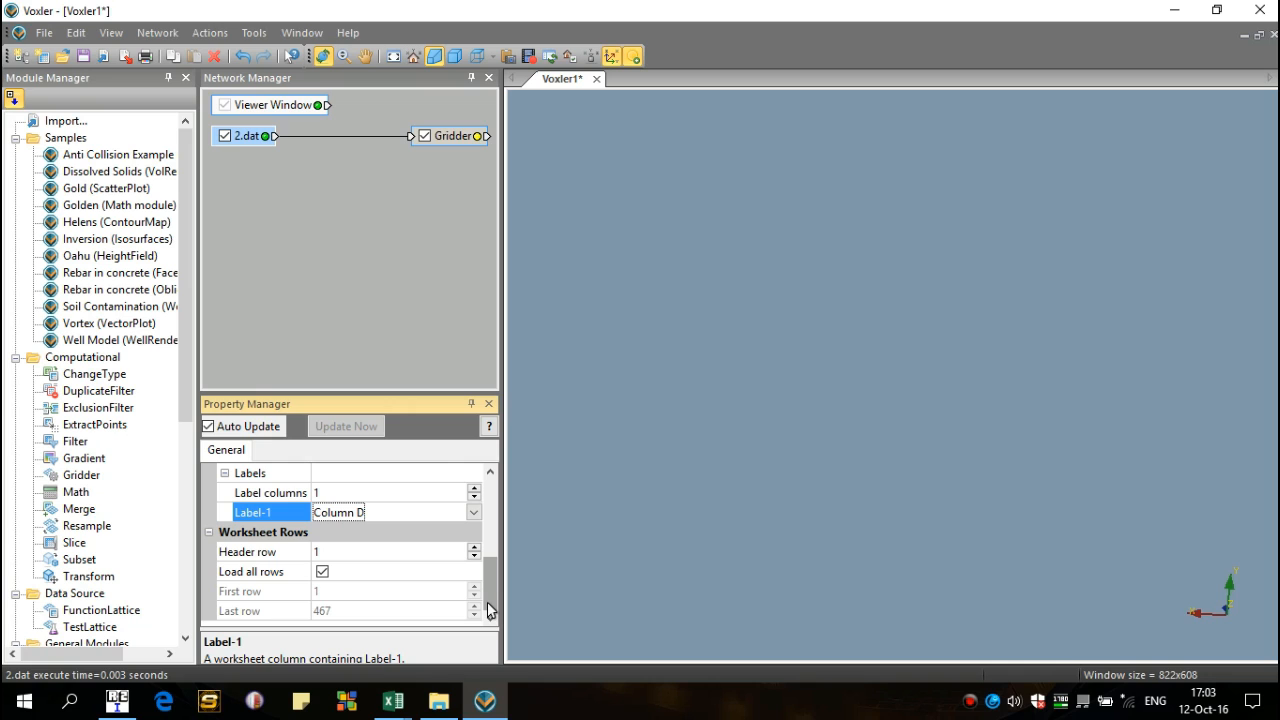
drag(490, 610, 490, 525)
Run the gridding of the 2.dat points and place the Gridder module below 2.dat in the network.
click(466, 136)
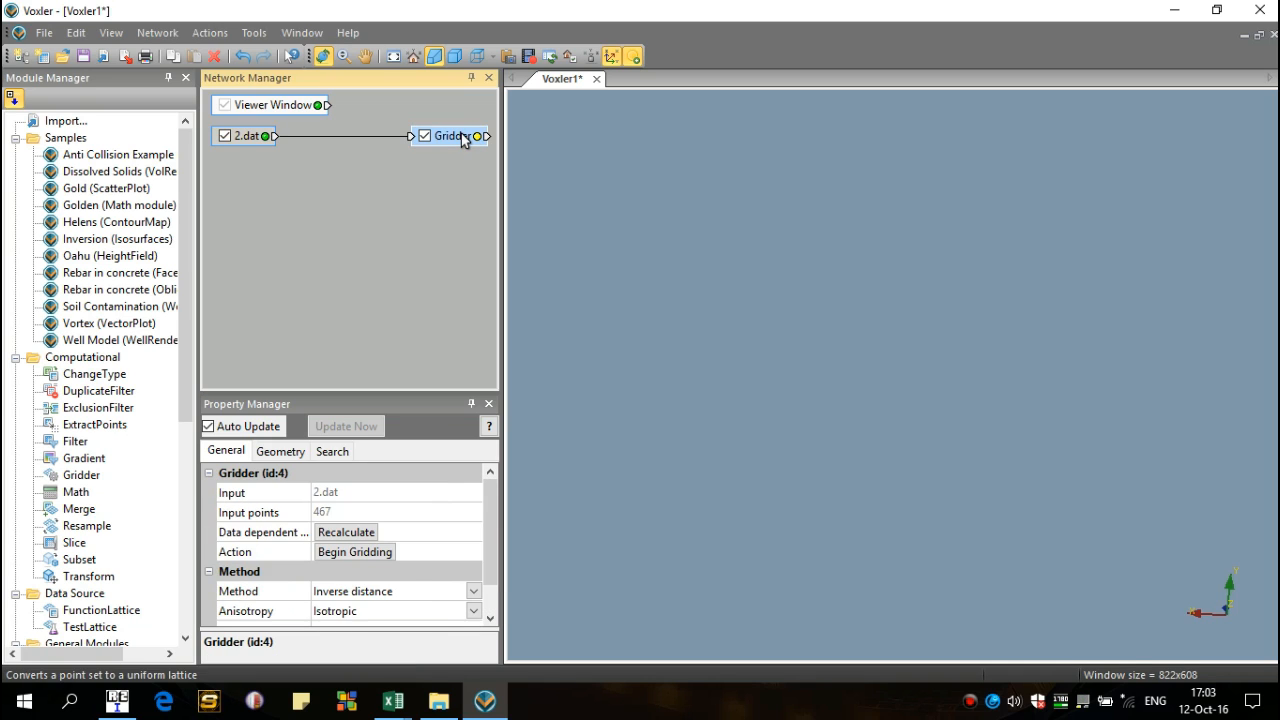
click(362, 556)
click(356, 552)
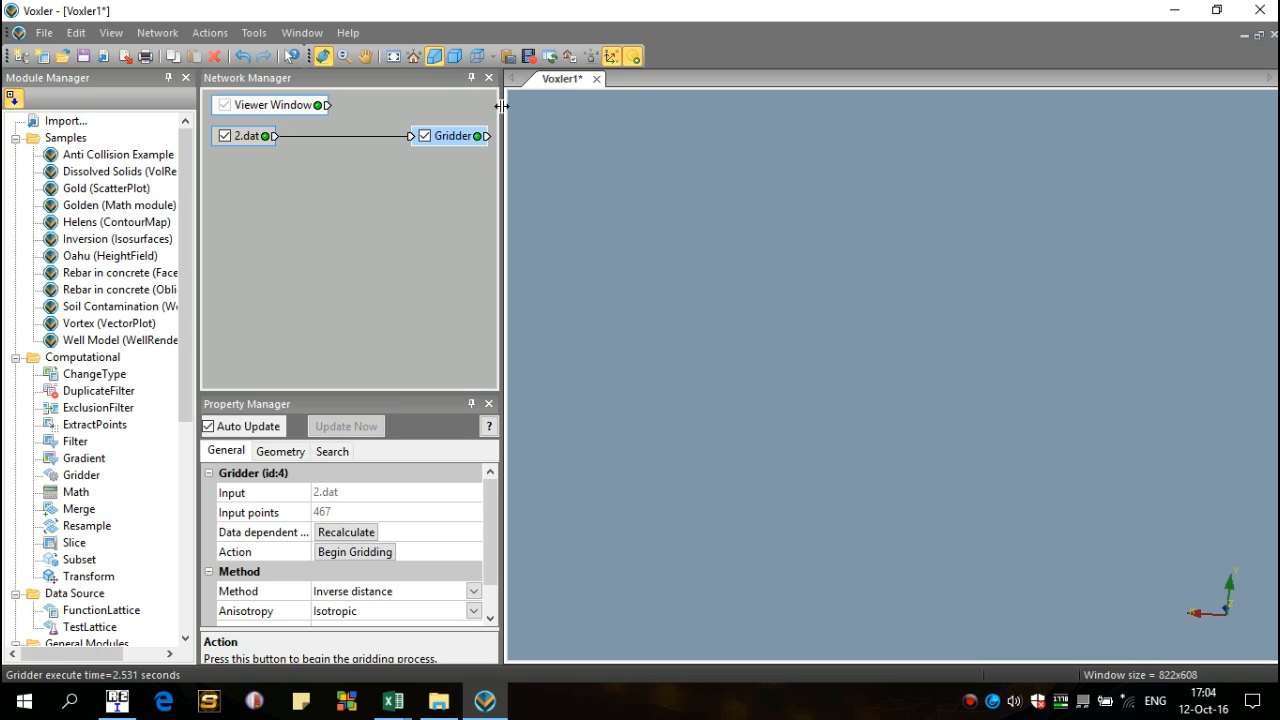
drag(442, 140, 241, 176)
Attach a computational Transform module to the Gridder output.
right_click(241, 176)
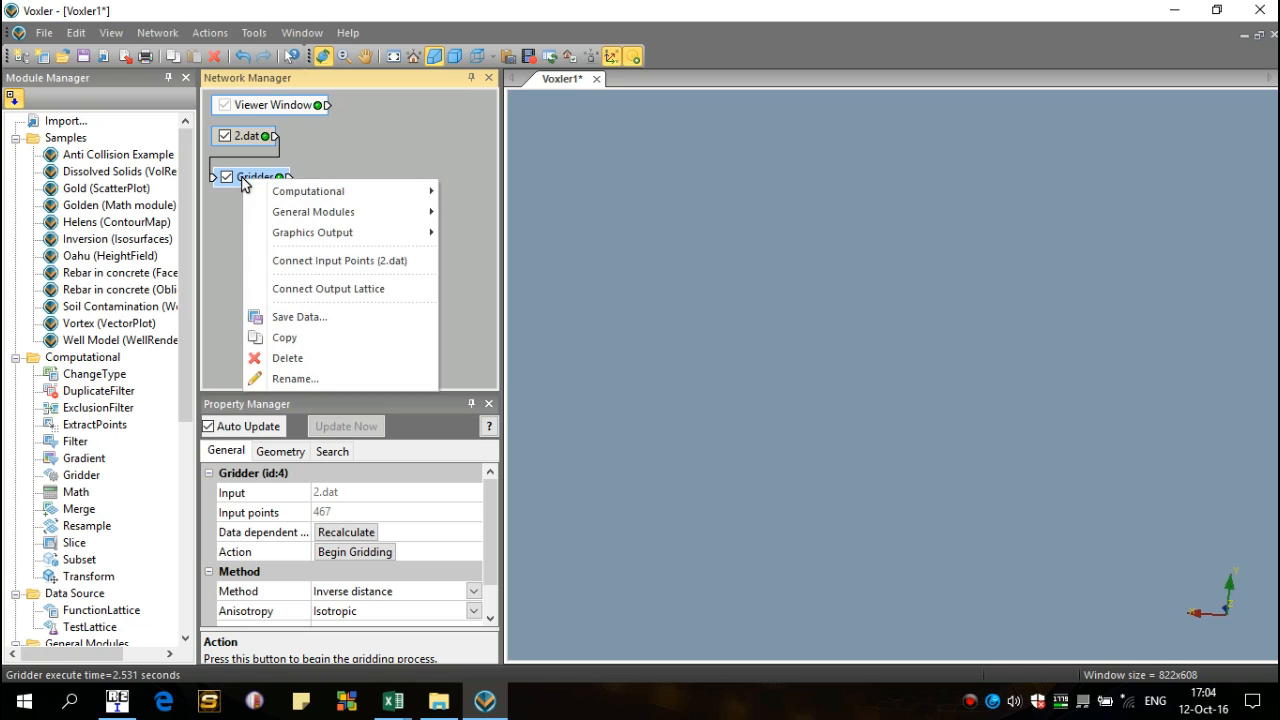
mouse_move(425, 194)
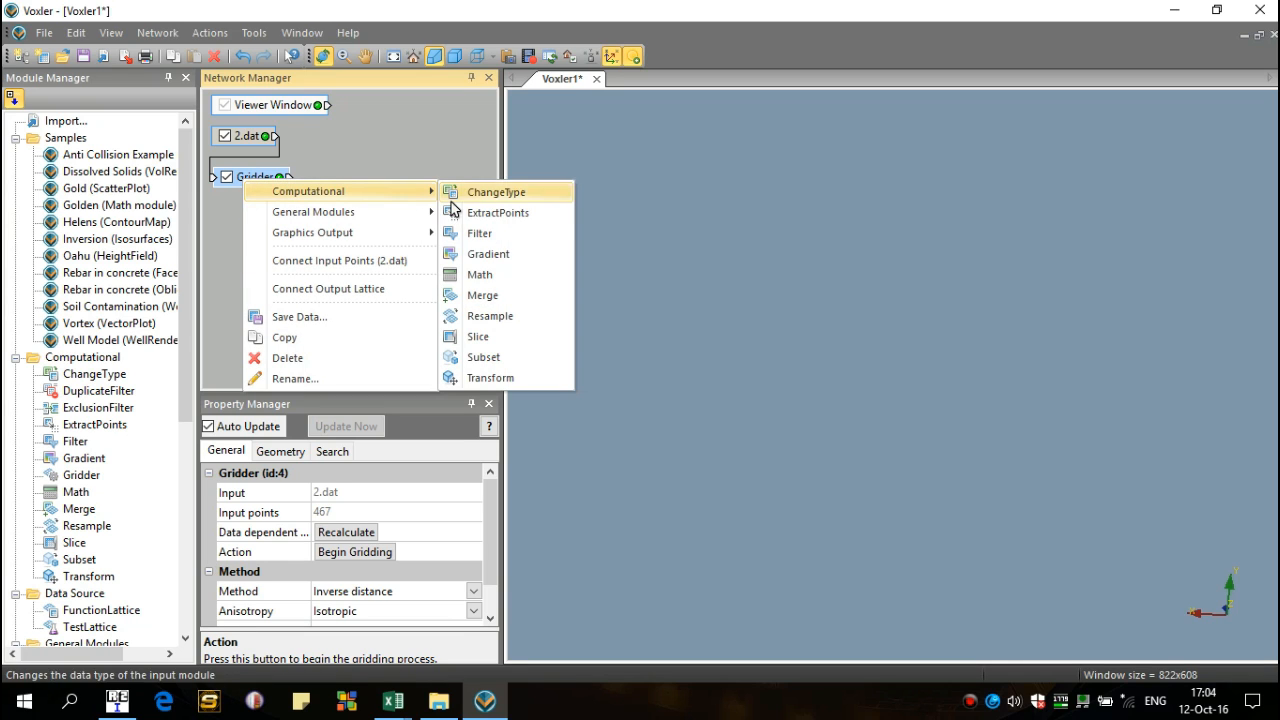
click(489, 377)
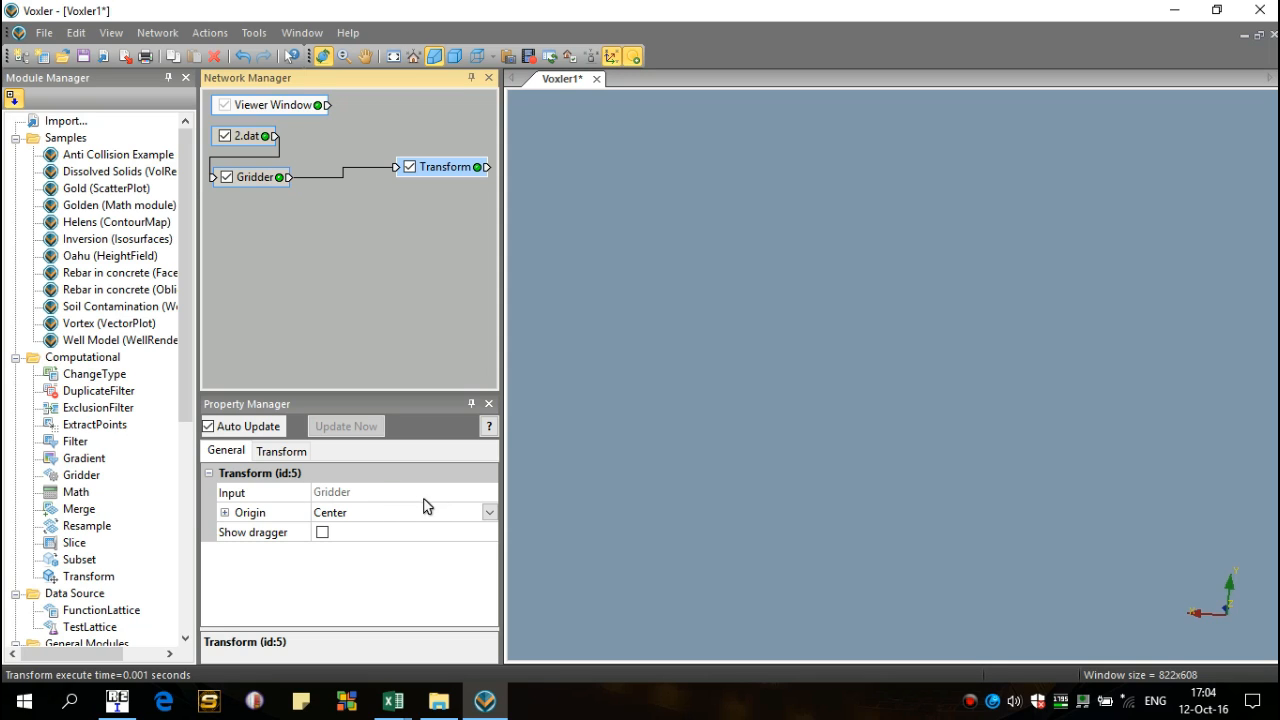
Set the Transform's scale to 20 in Y and 5 in Z, and place its module below Gridder.
click(294, 450)
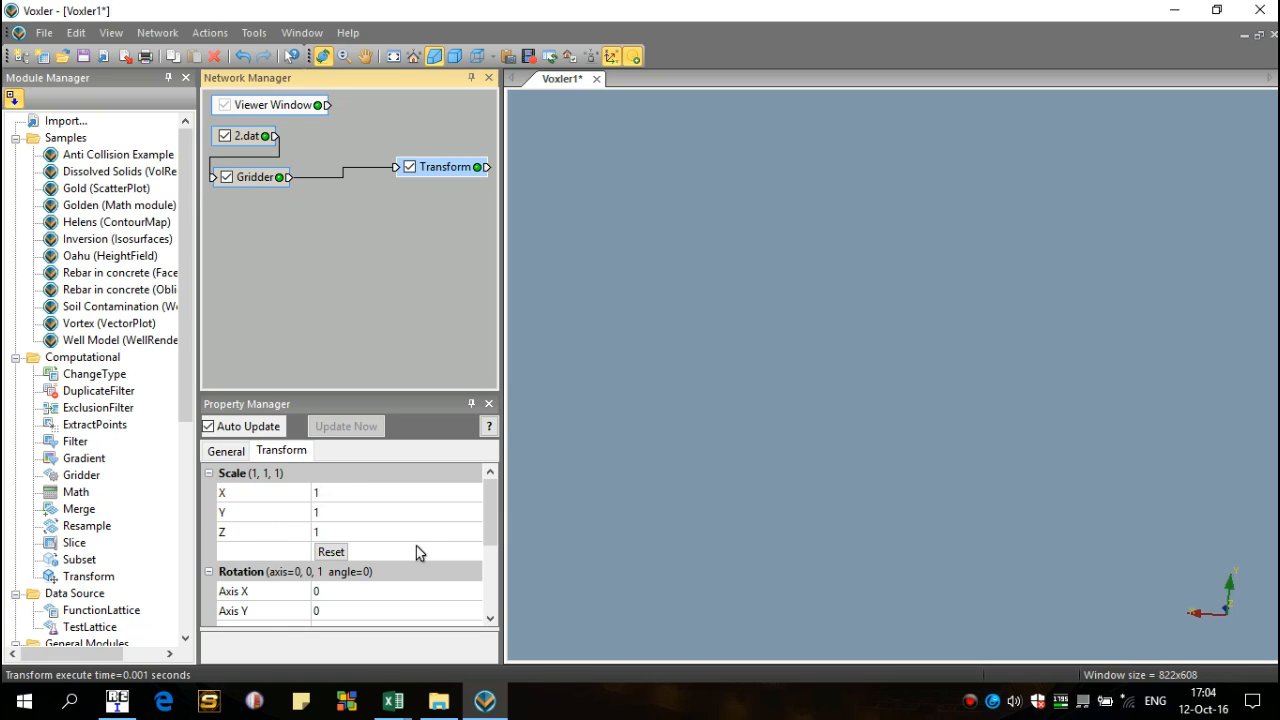
scroll(494, 510, down, 3)
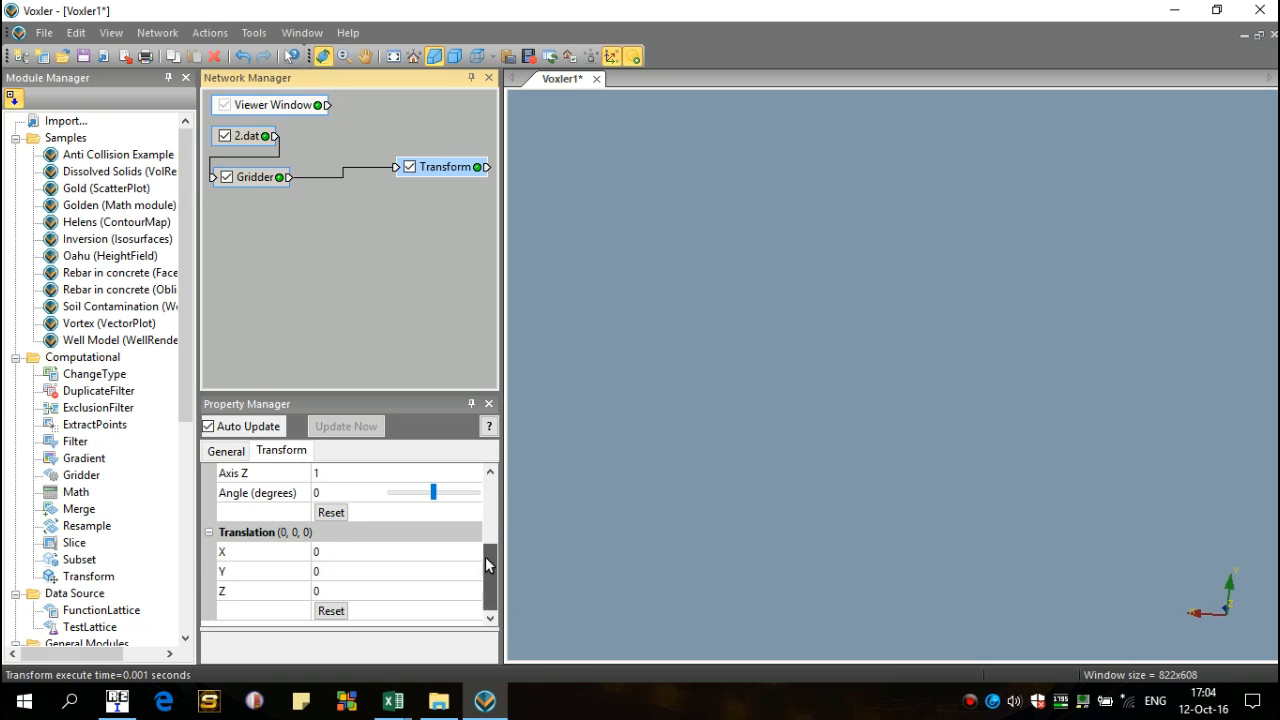
scroll(485, 540, up, 3)
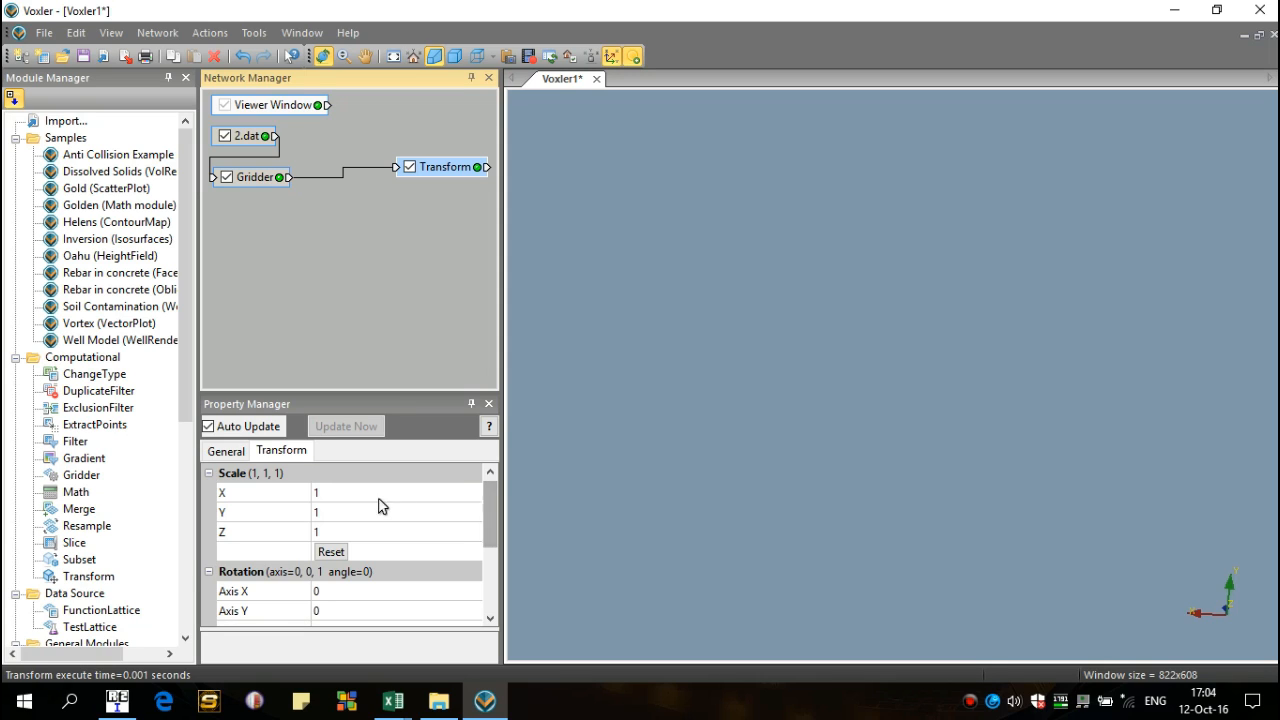
click(341, 512)
key(BackSpace)
text(20)
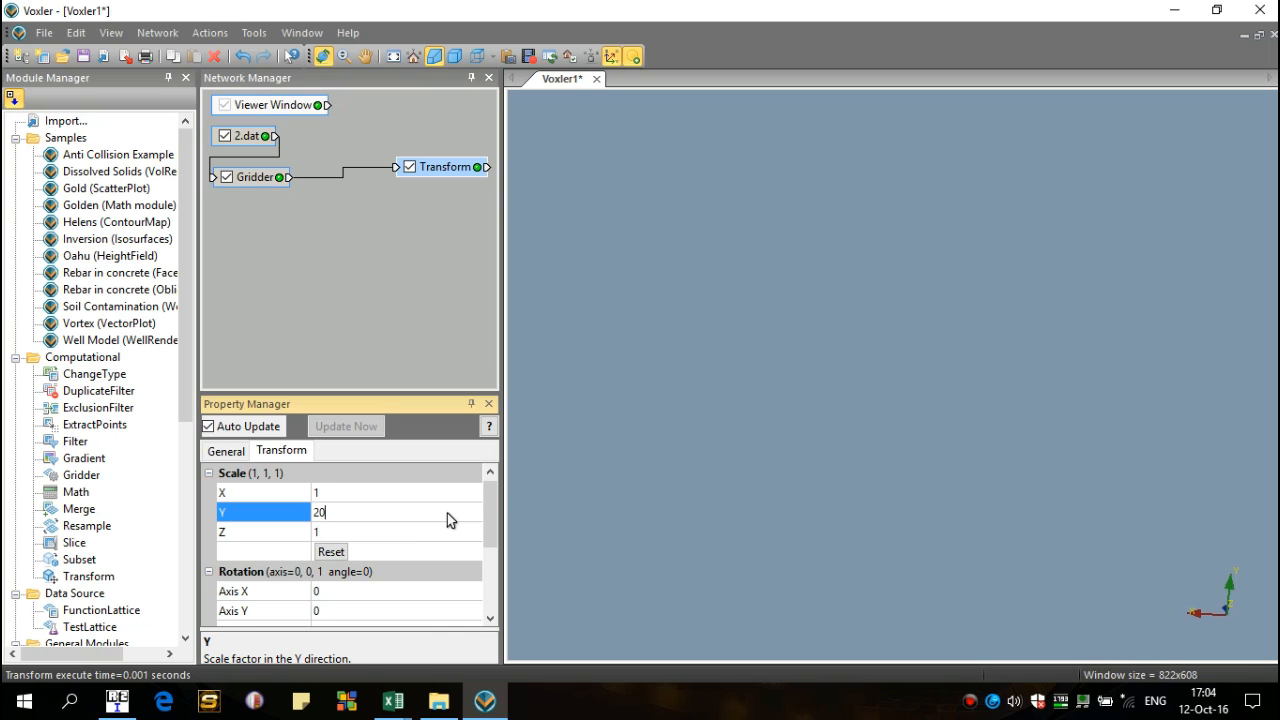
key(Tab)
key(BackSpace)
text(5)
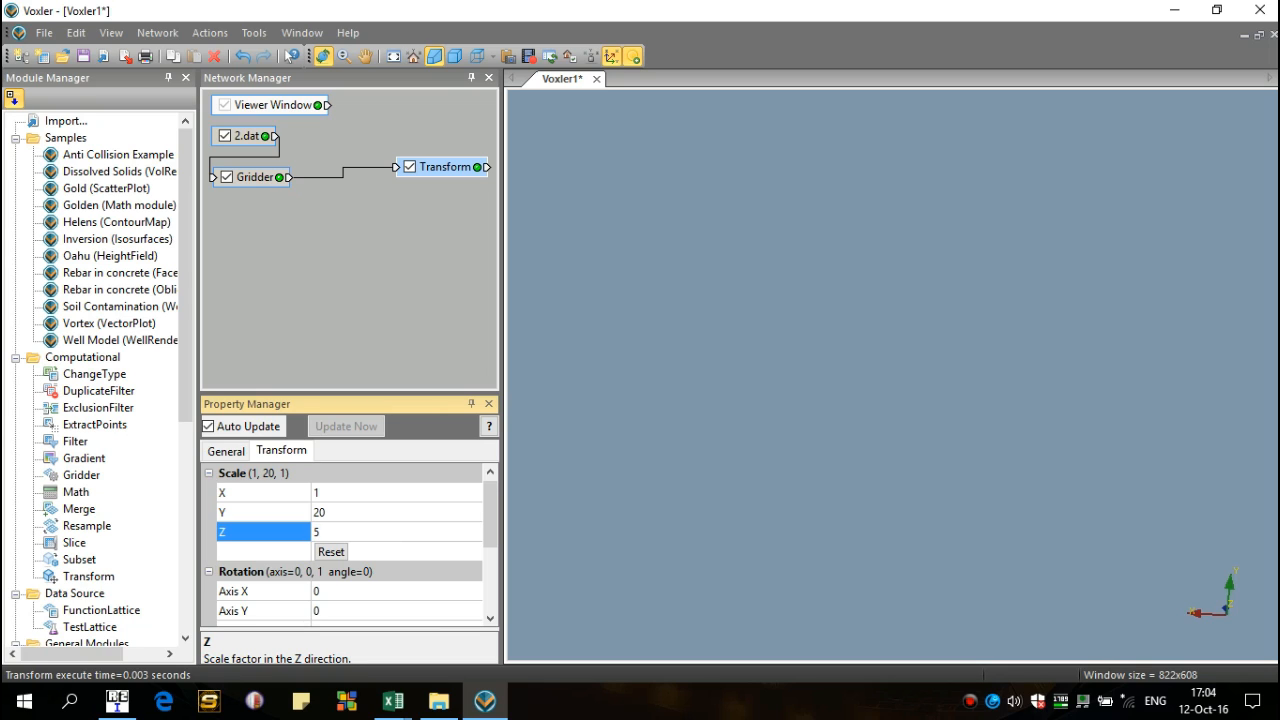
click(491, 508)
drag(492, 533, 497, 607)
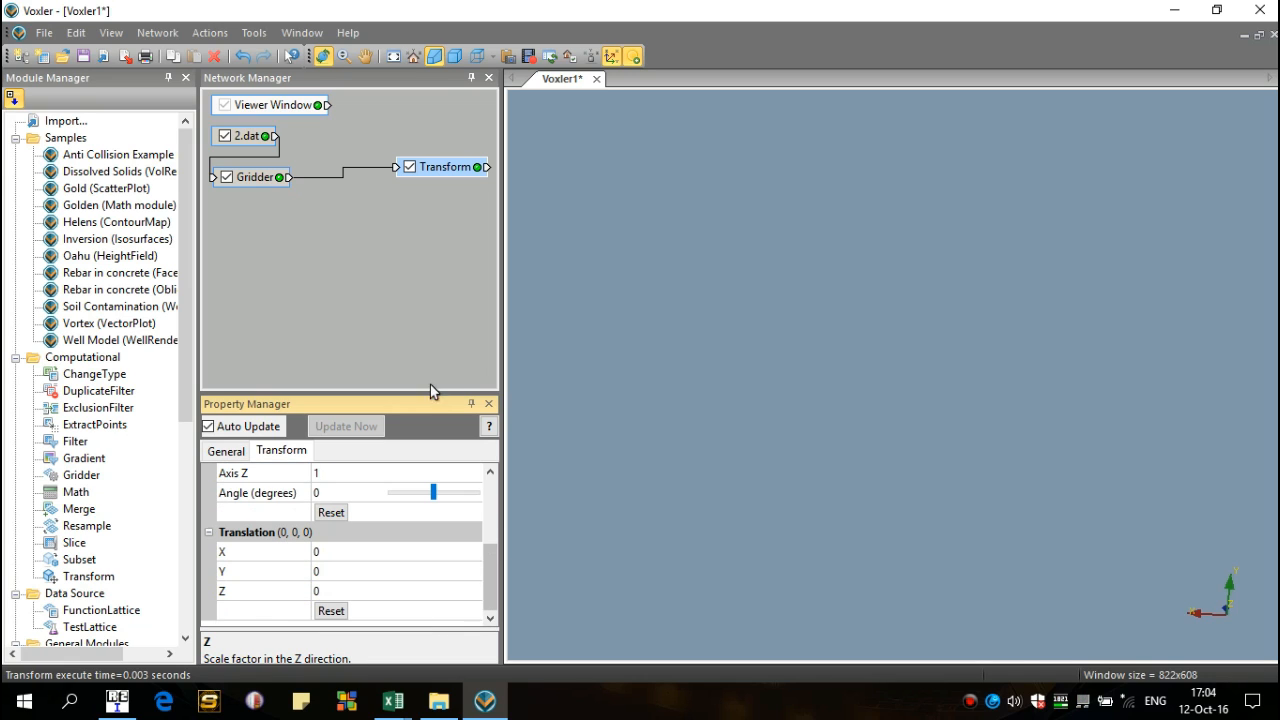
drag(422, 172, 262, 204)
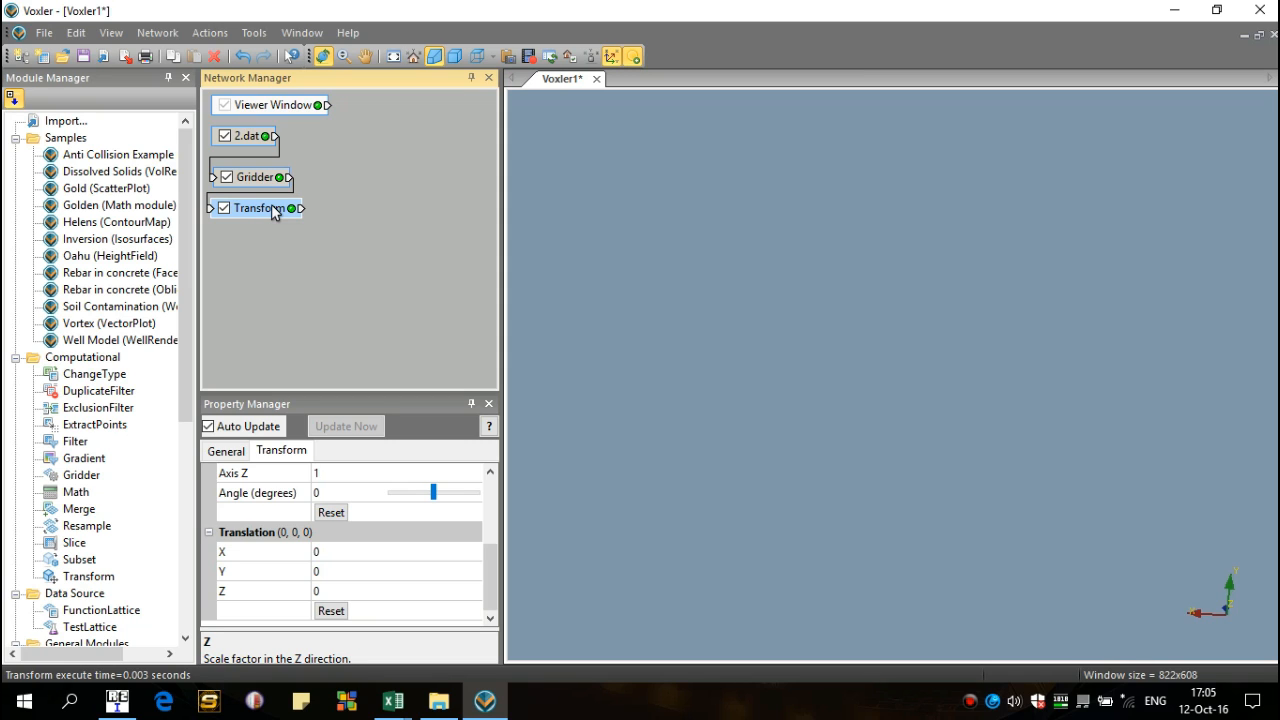
Attach an Axes output to the Transform module and place it beside the Viewer Window module.
right_click(274, 211)
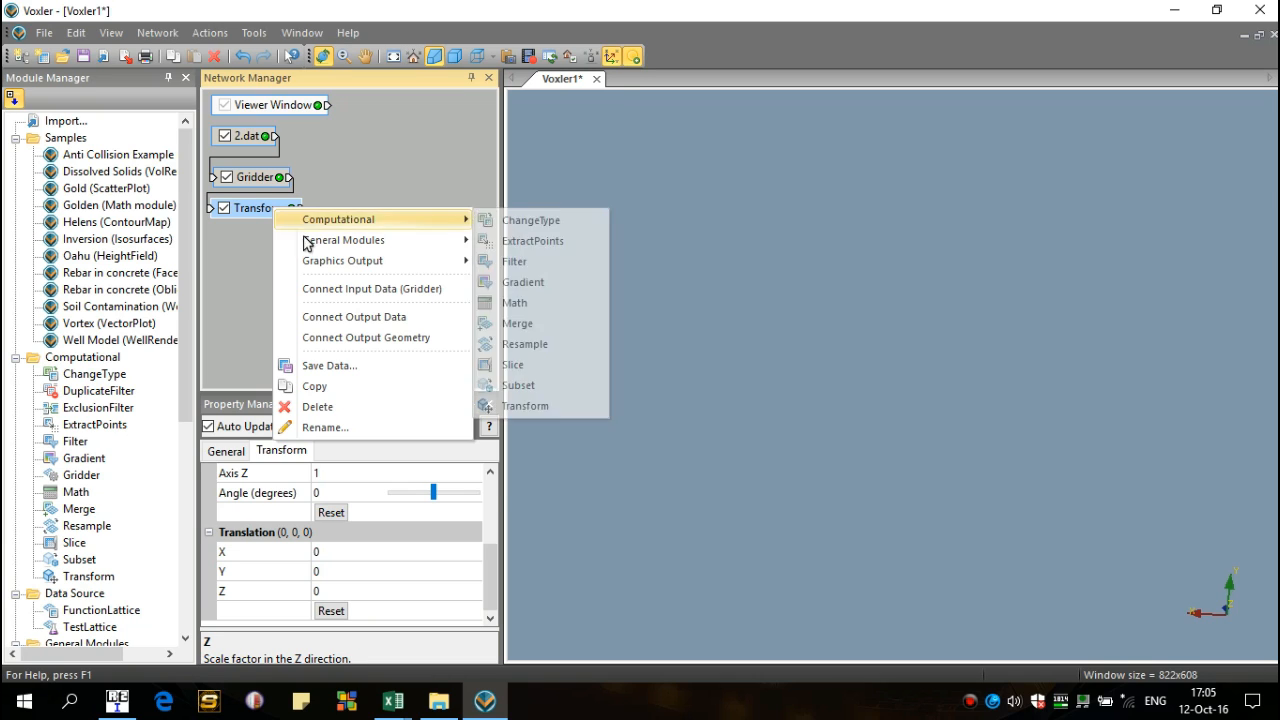
mouse_move(314, 262)
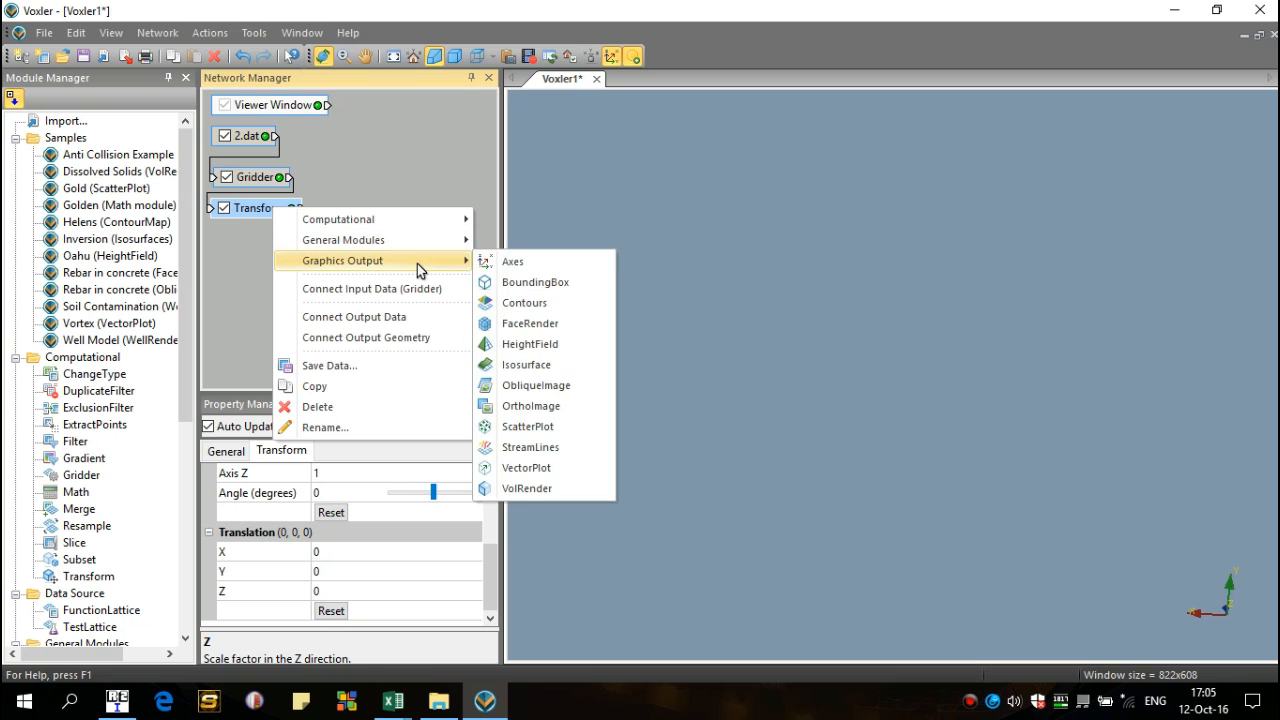
click(488, 264)
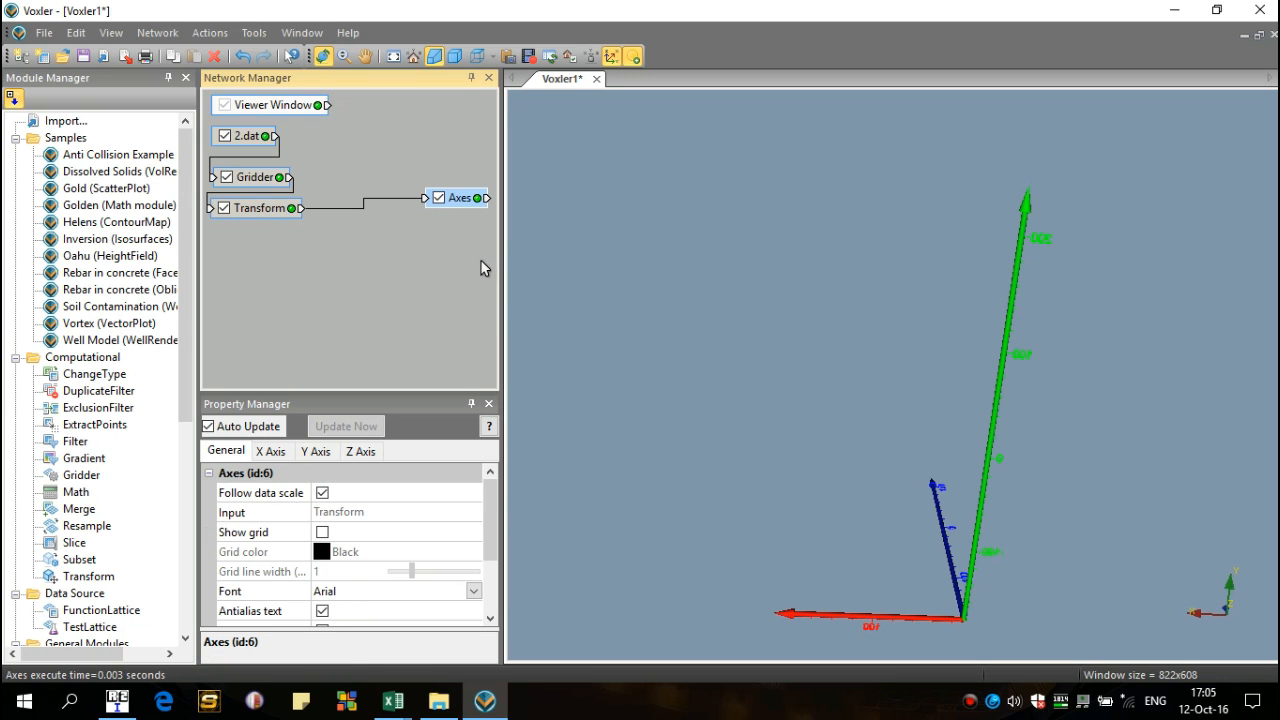
drag(1000, 515, 868, 354)
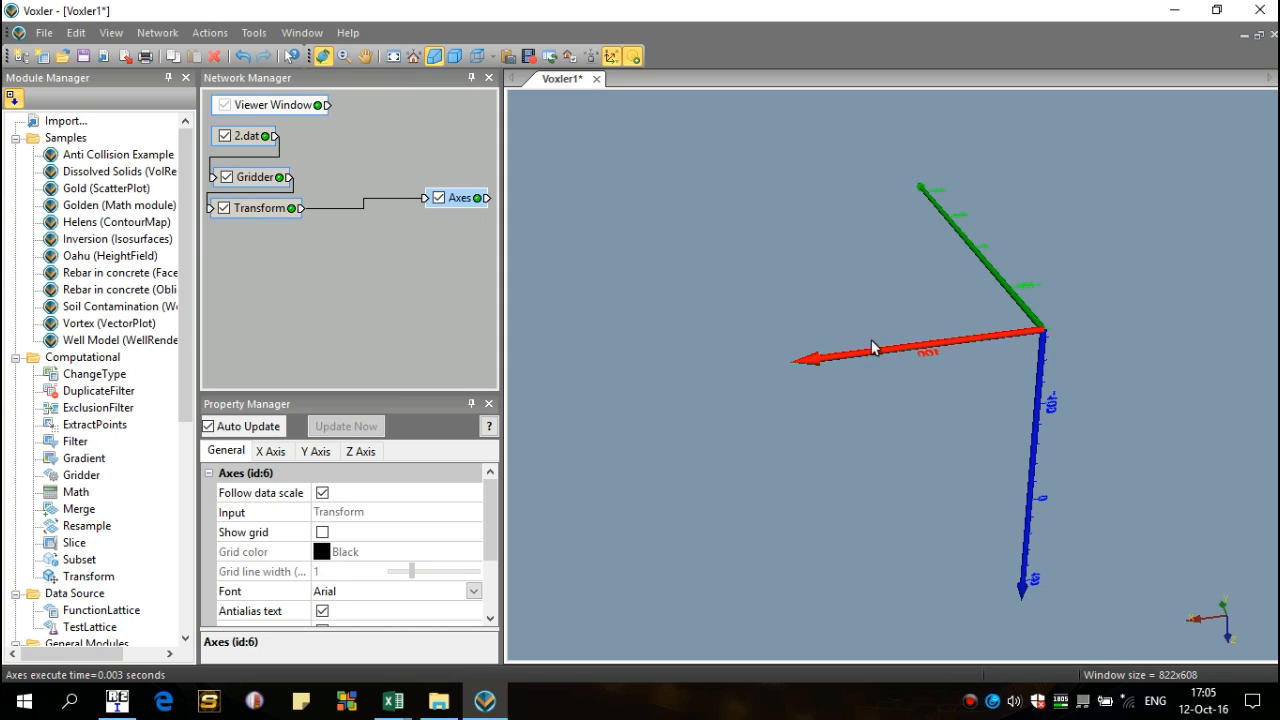
drag(709, 317, 615, 357)
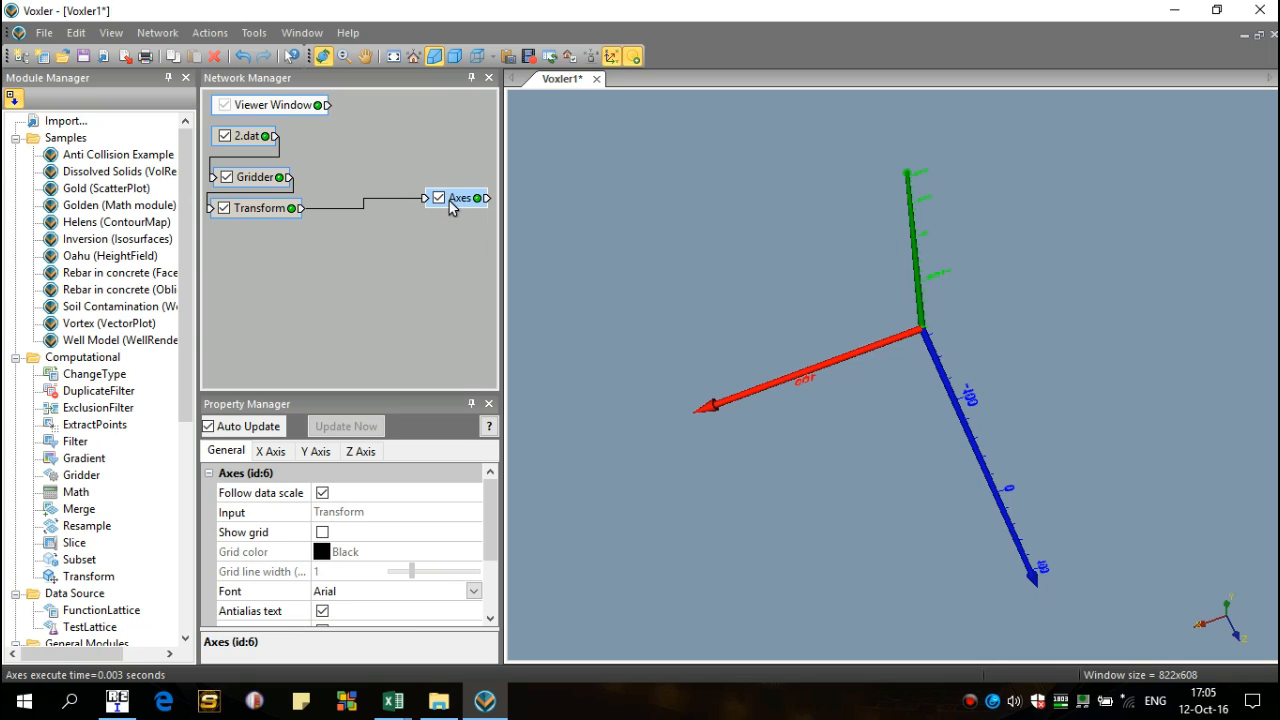
drag(449, 201, 414, 104)
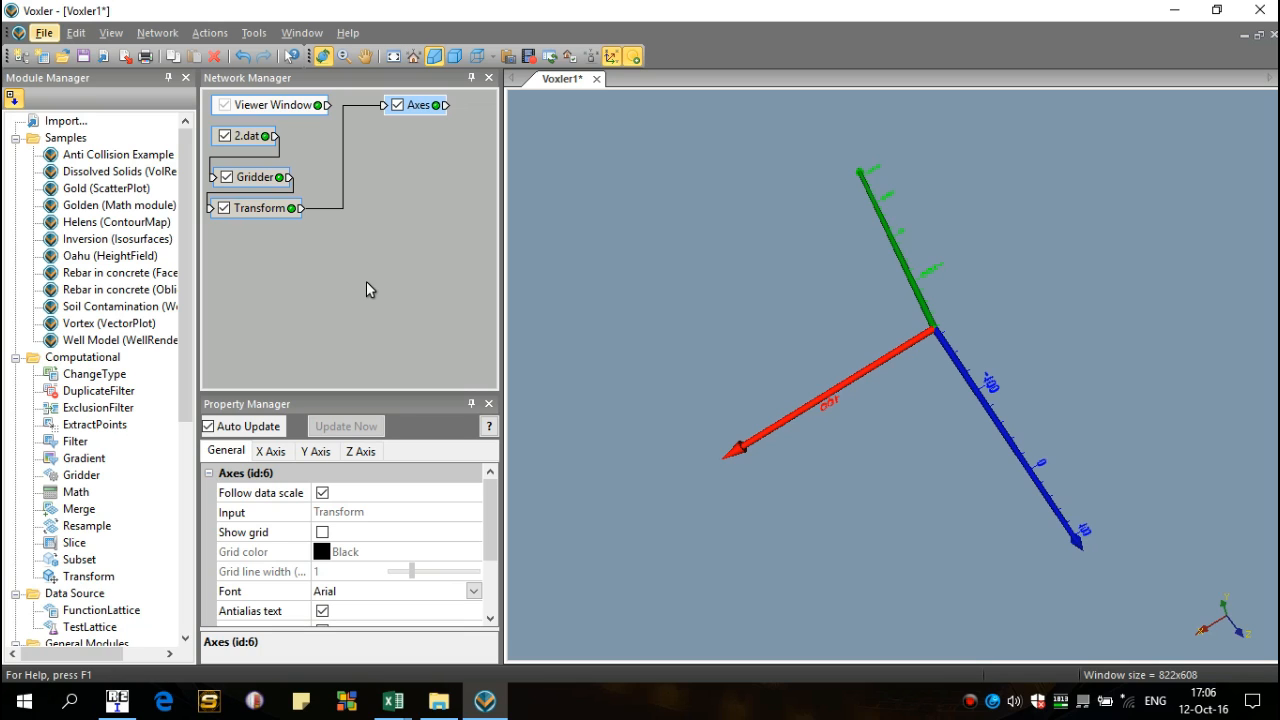
Attach a VolRender graphics output to the Transform module.
click(253, 209)
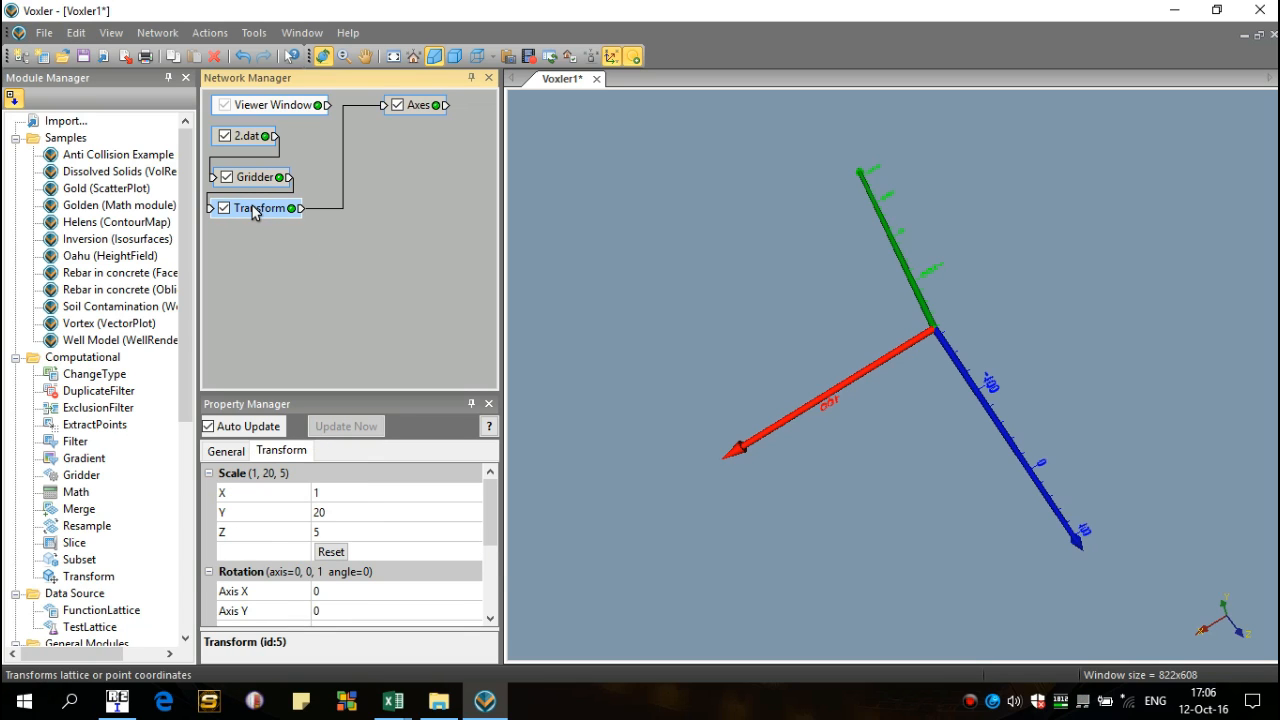
right_click(253, 210)
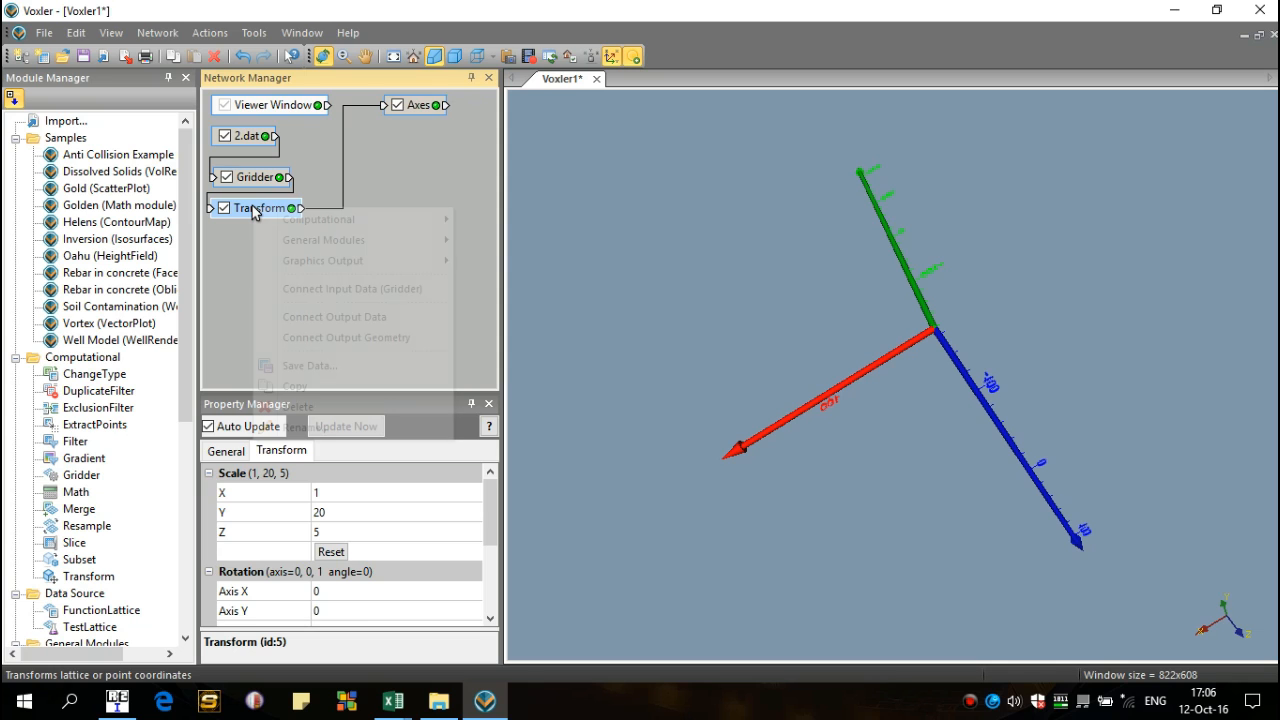
mouse_move(393, 256)
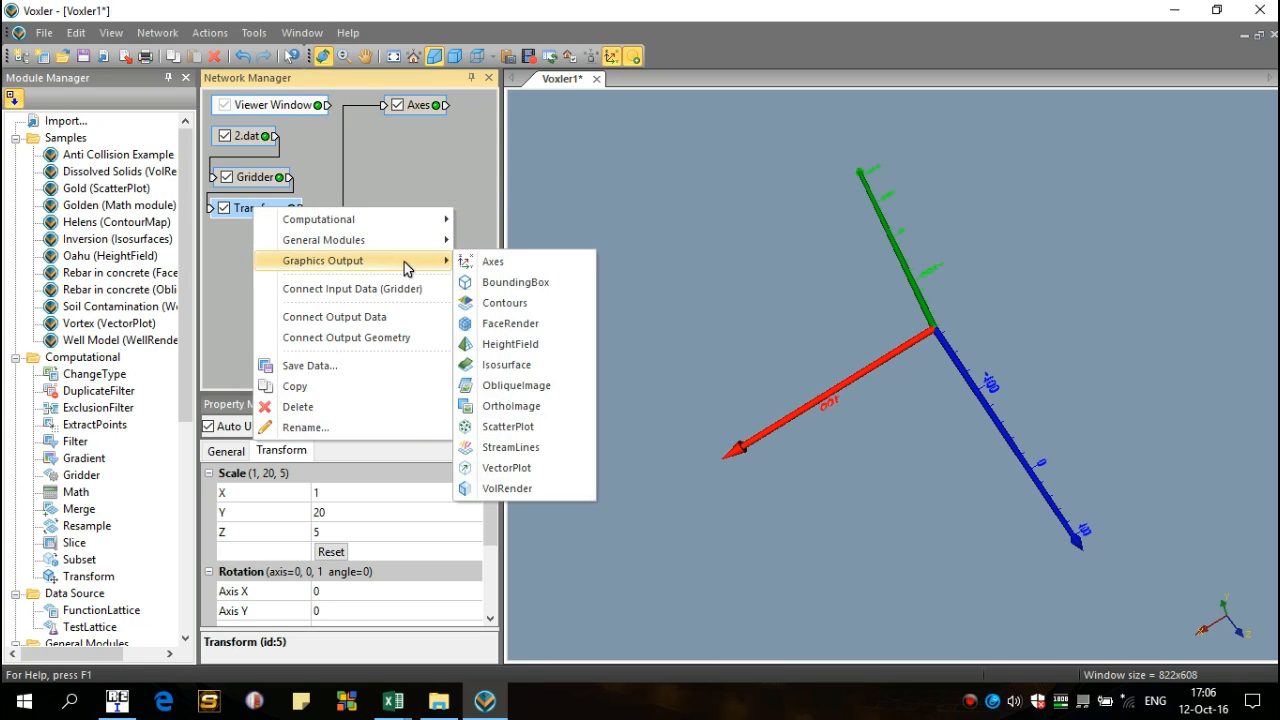
click(512, 489)
drag(729, 457, 876, 365)
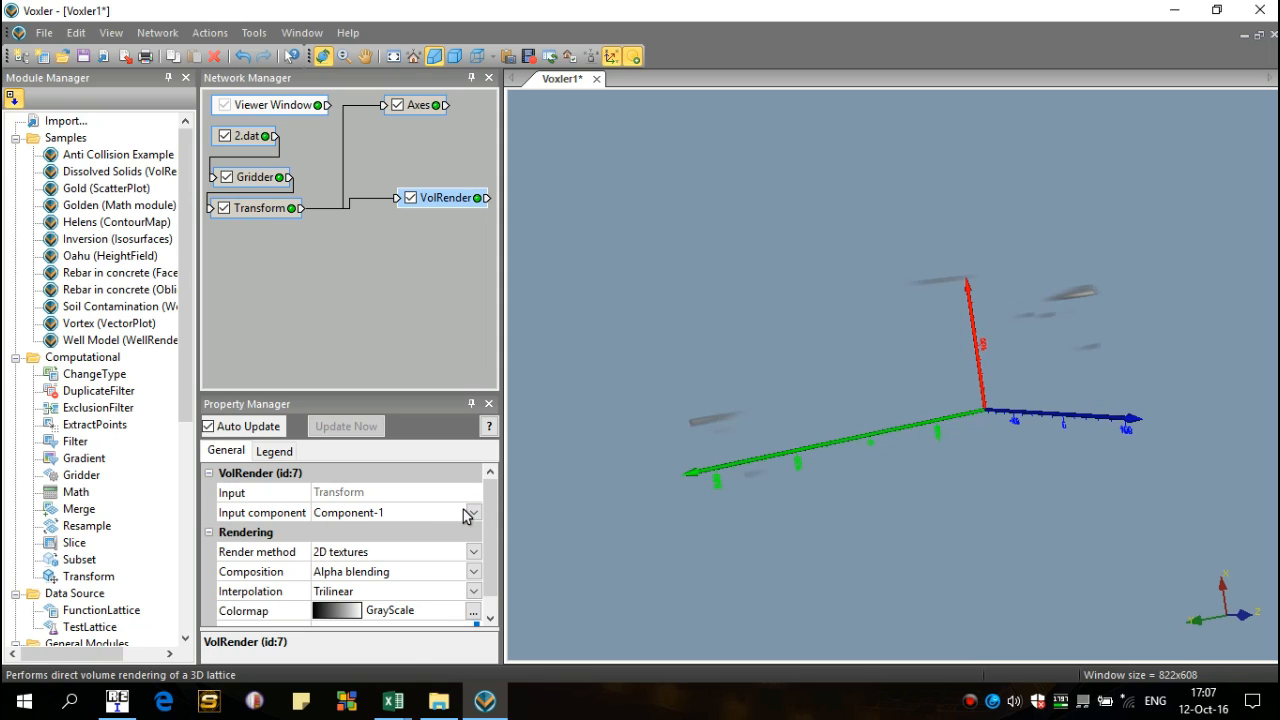
Load the colormap file custom1.clr from Documents into the VolRender module.
click(467, 514)
scroll(491, 515, down, 1)
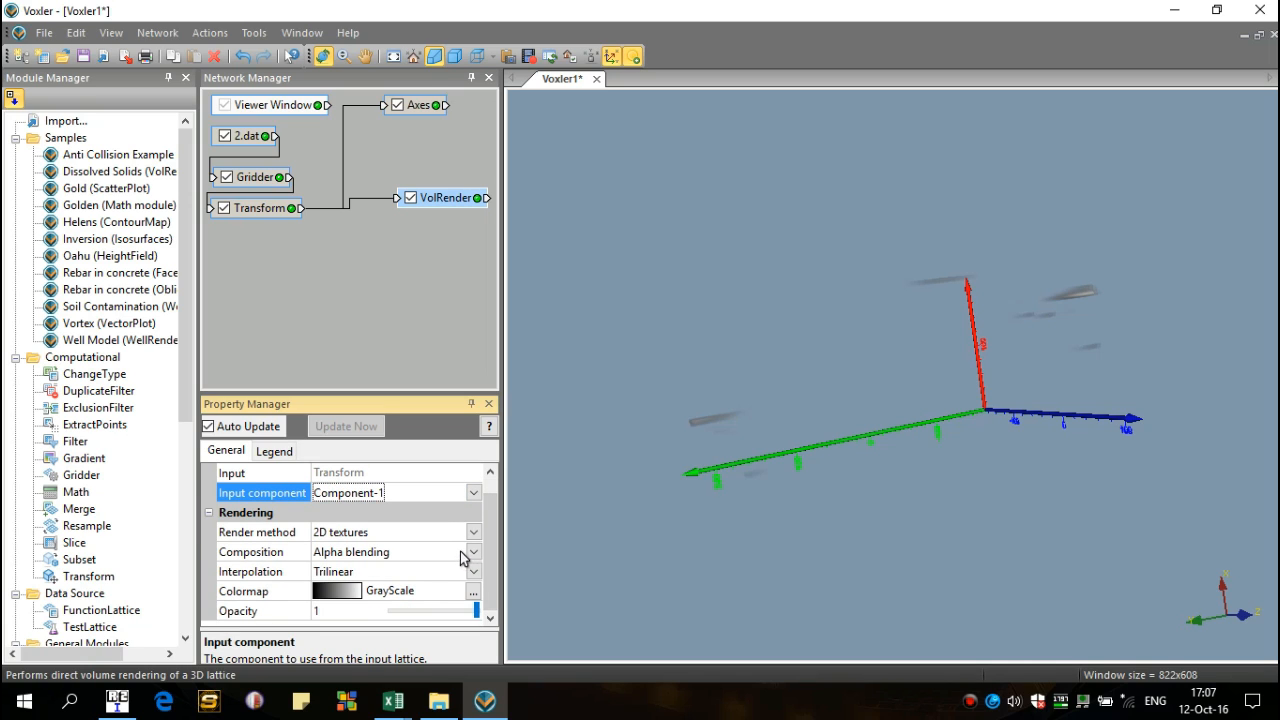
click(469, 591)
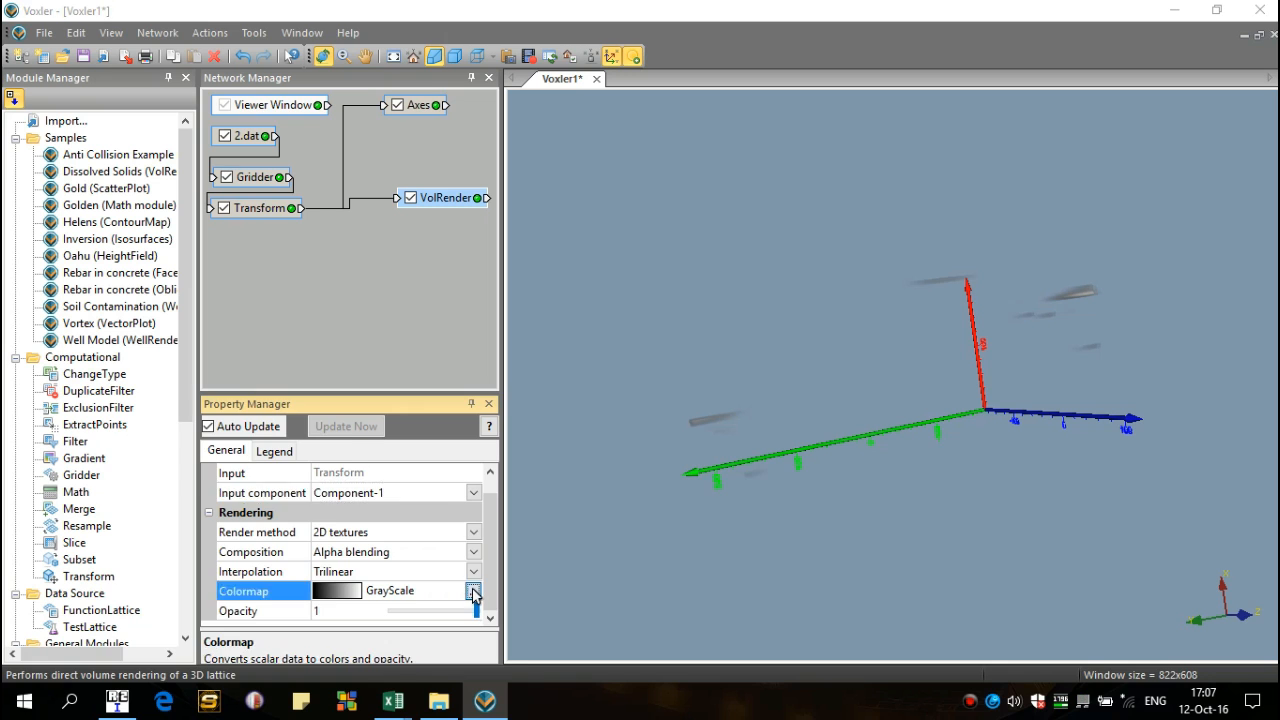
click(468, 610)
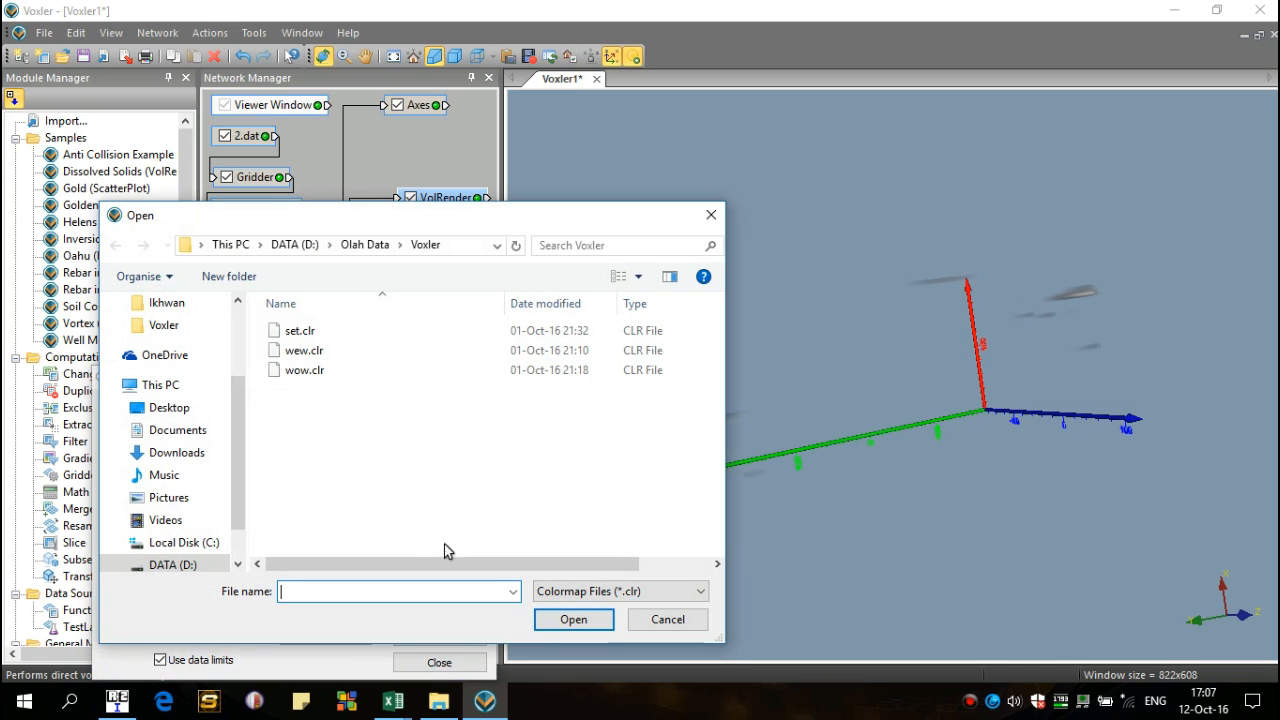
click(192, 430)
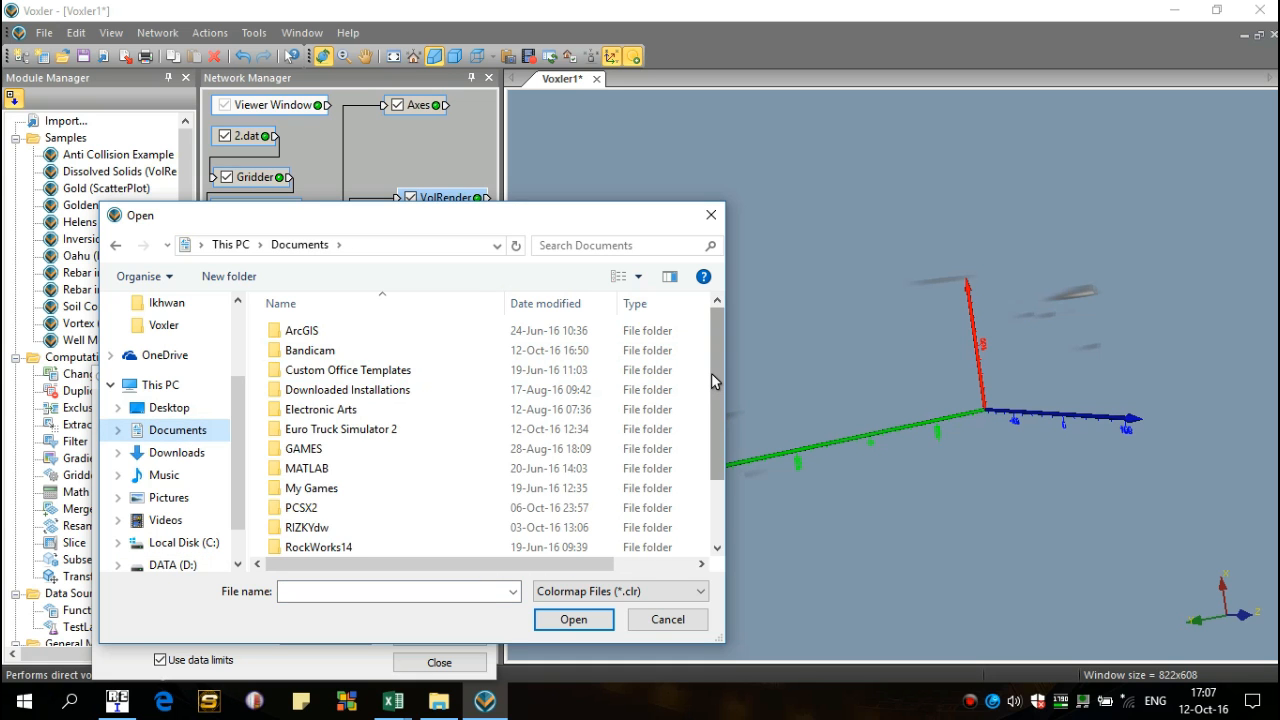
scroll(711, 390, down, 2)
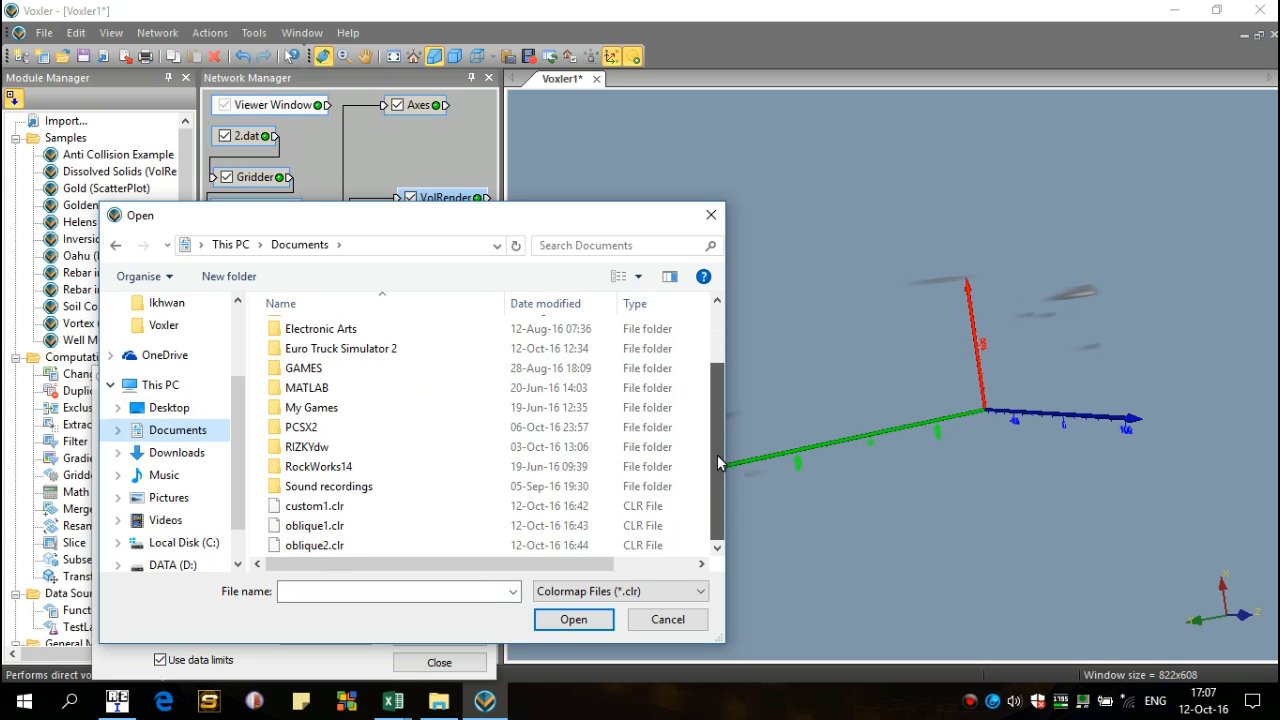
double_click(496, 508)
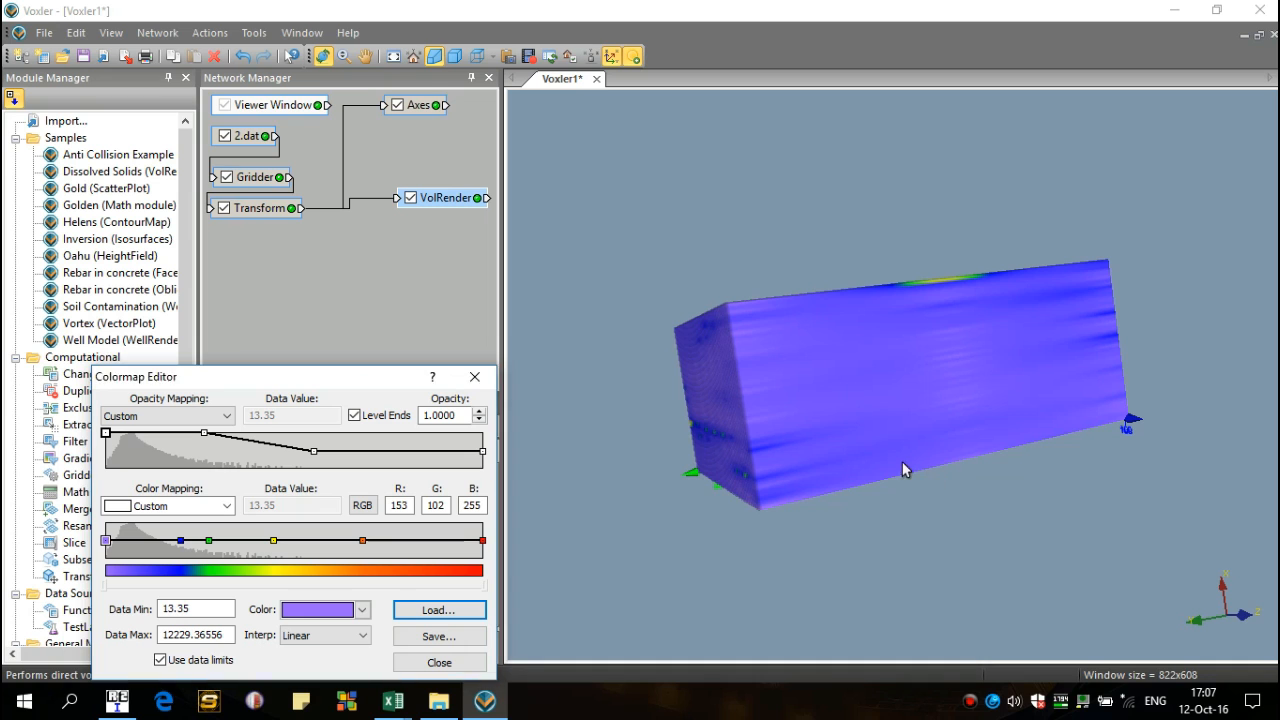
click(437, 662)
drag(926, 387, 990, 391)
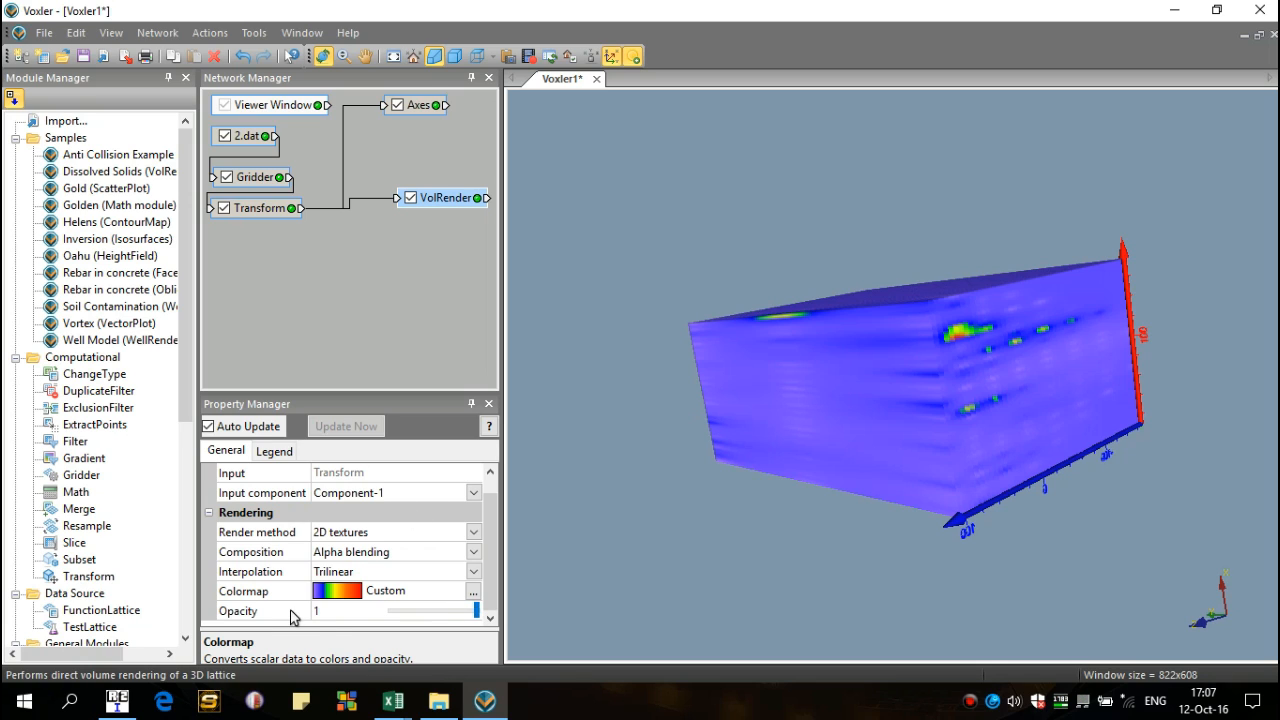
Set the VolRender opacity to 0.09677419355.
click(327, 610)
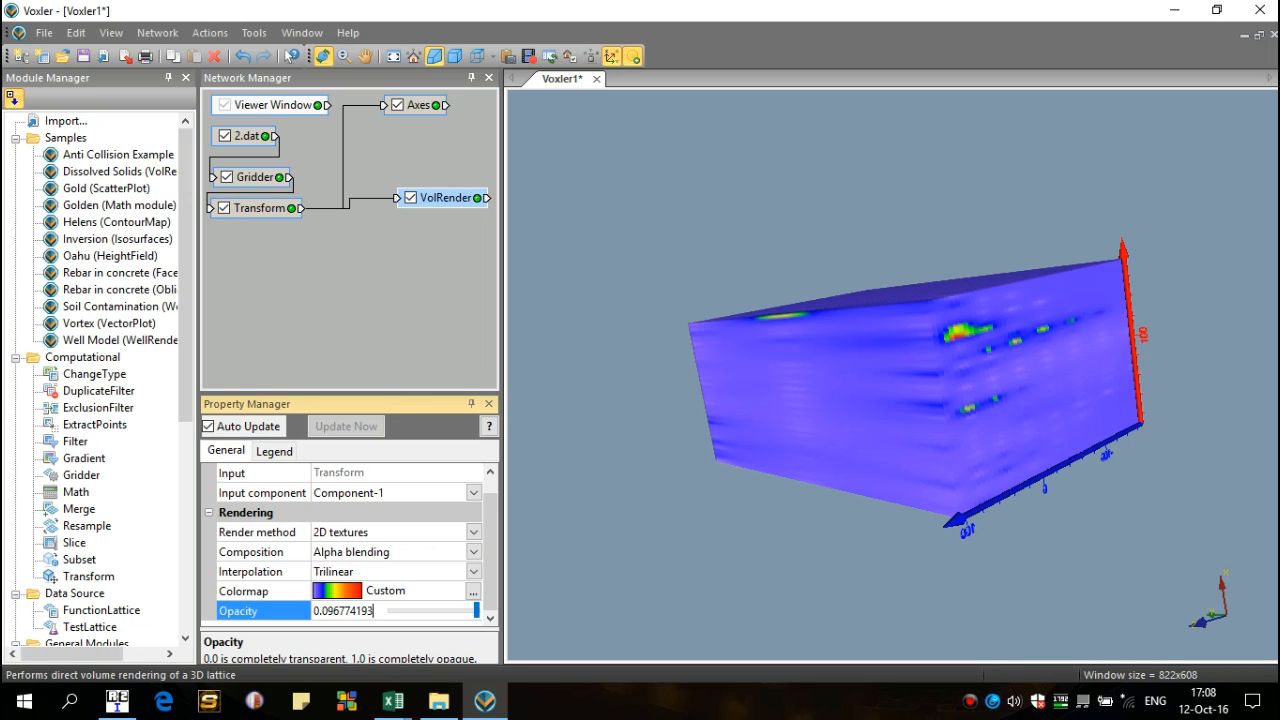
text(55)
key(Return)
click(819, 431)
drag(819, 432, 773, 393)
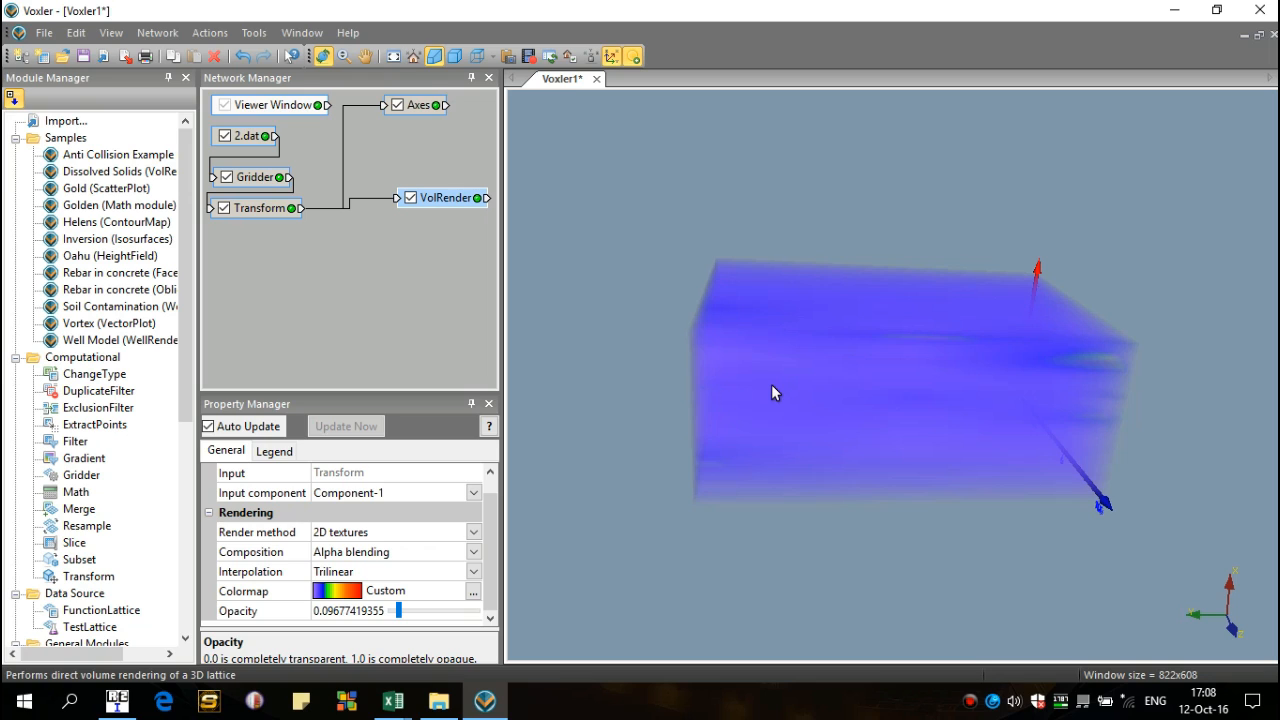
Show a horizontal legend for VolRender, positioned at about 0.359 in X and 0.065 in Y.
click(273, 451)
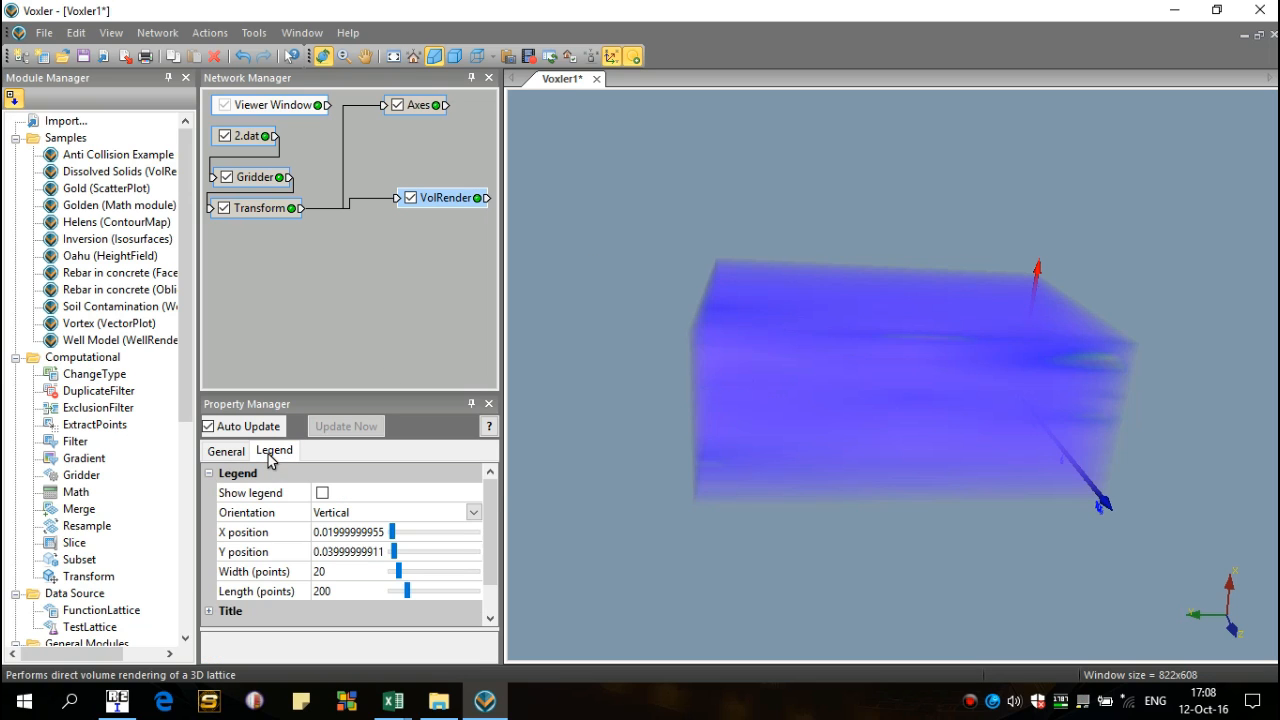
click(320, 493)
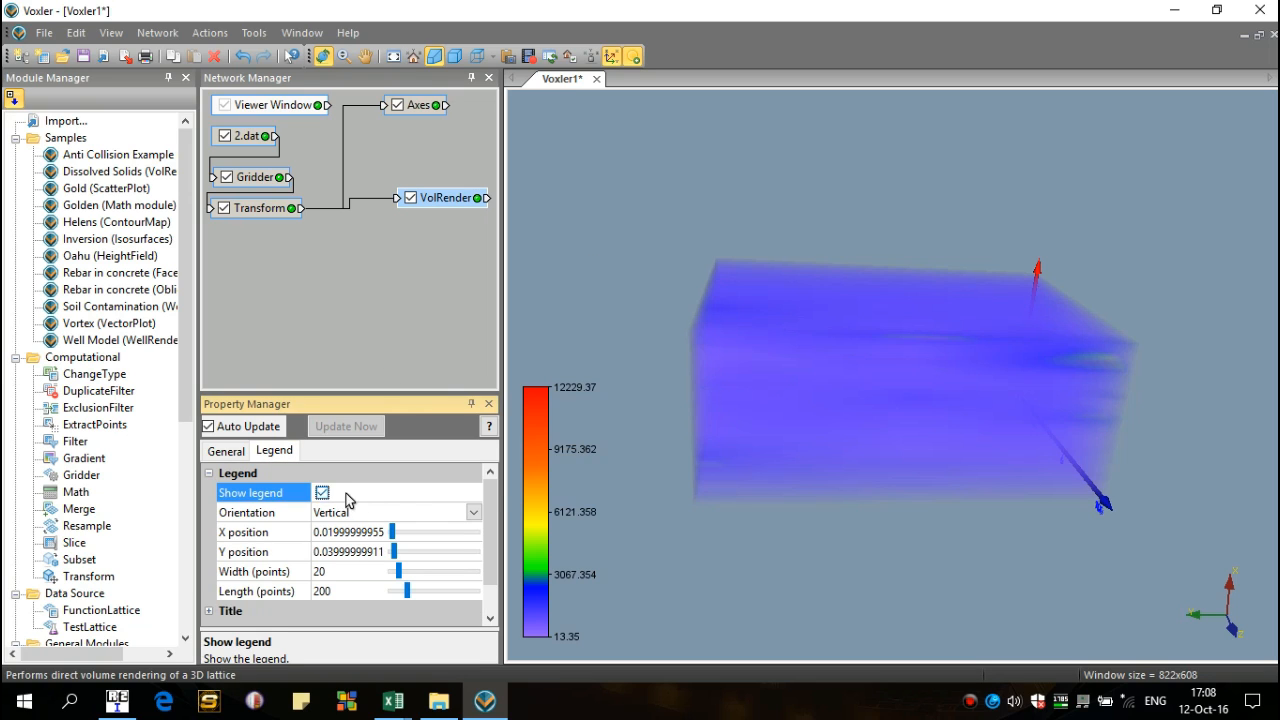
click(473, 512)
click(462, 531)
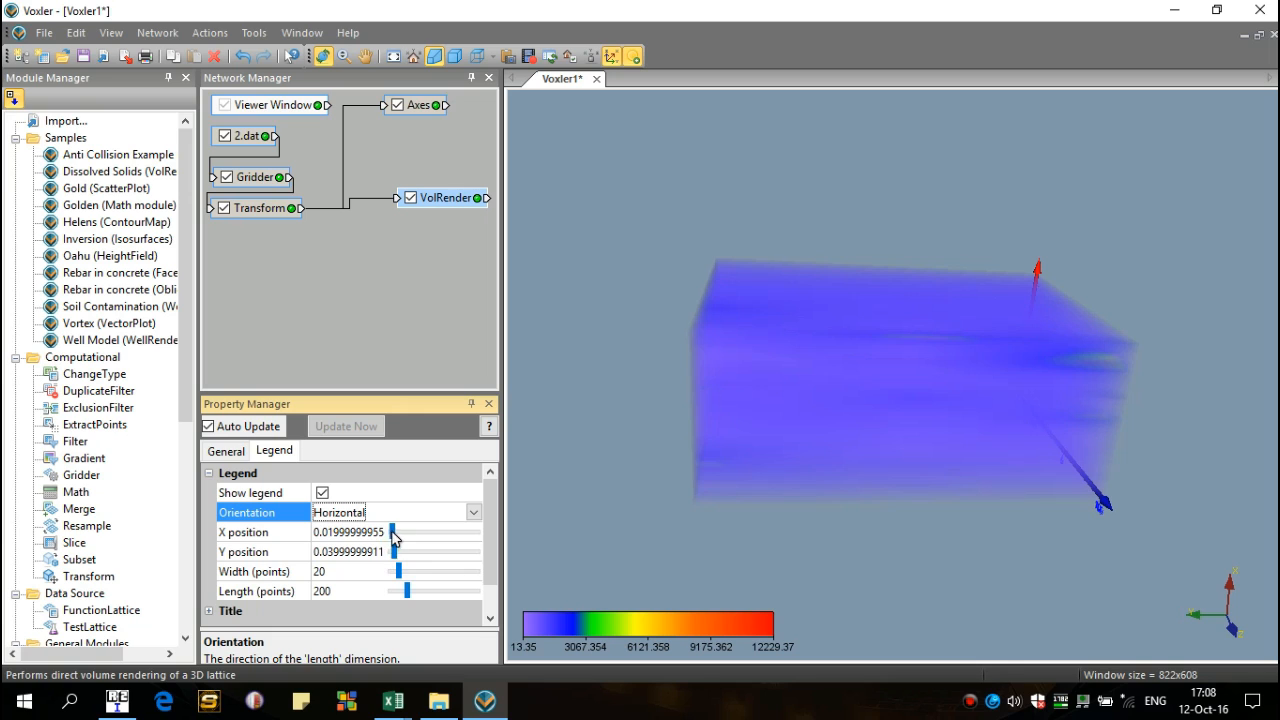
drag(392, 532, 421, 538)
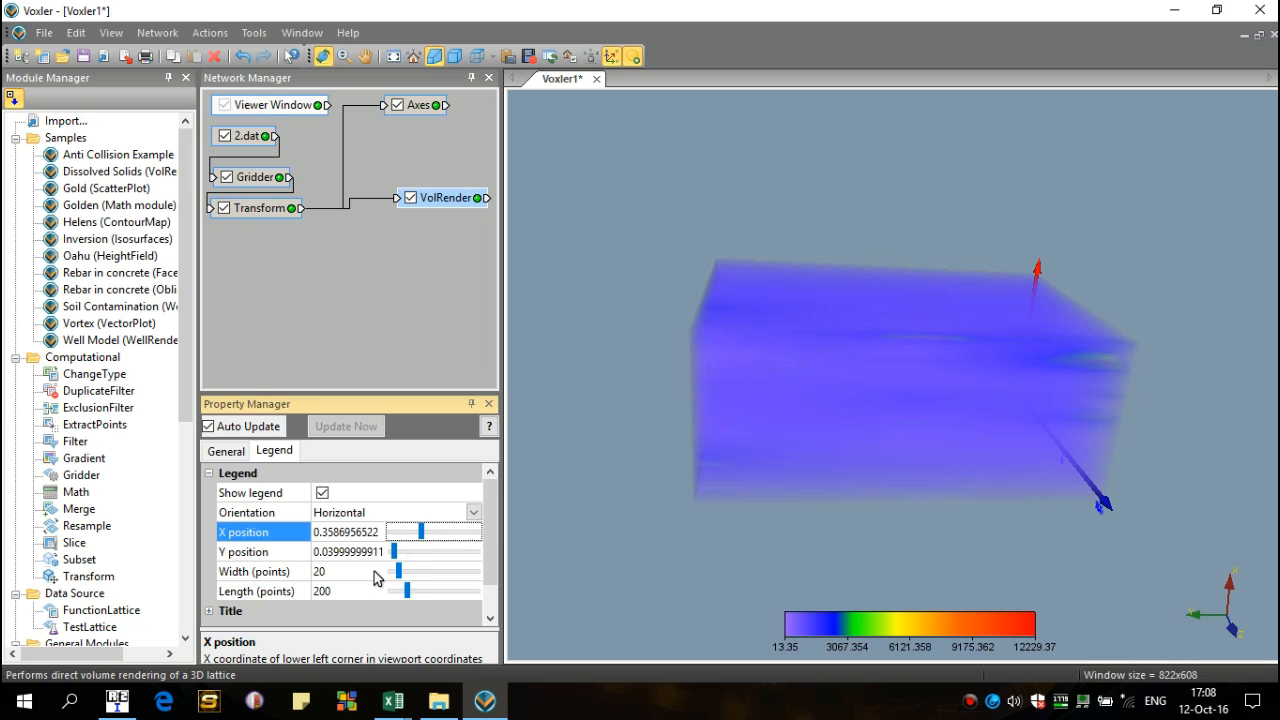
drag(396, 561, 396, 561)
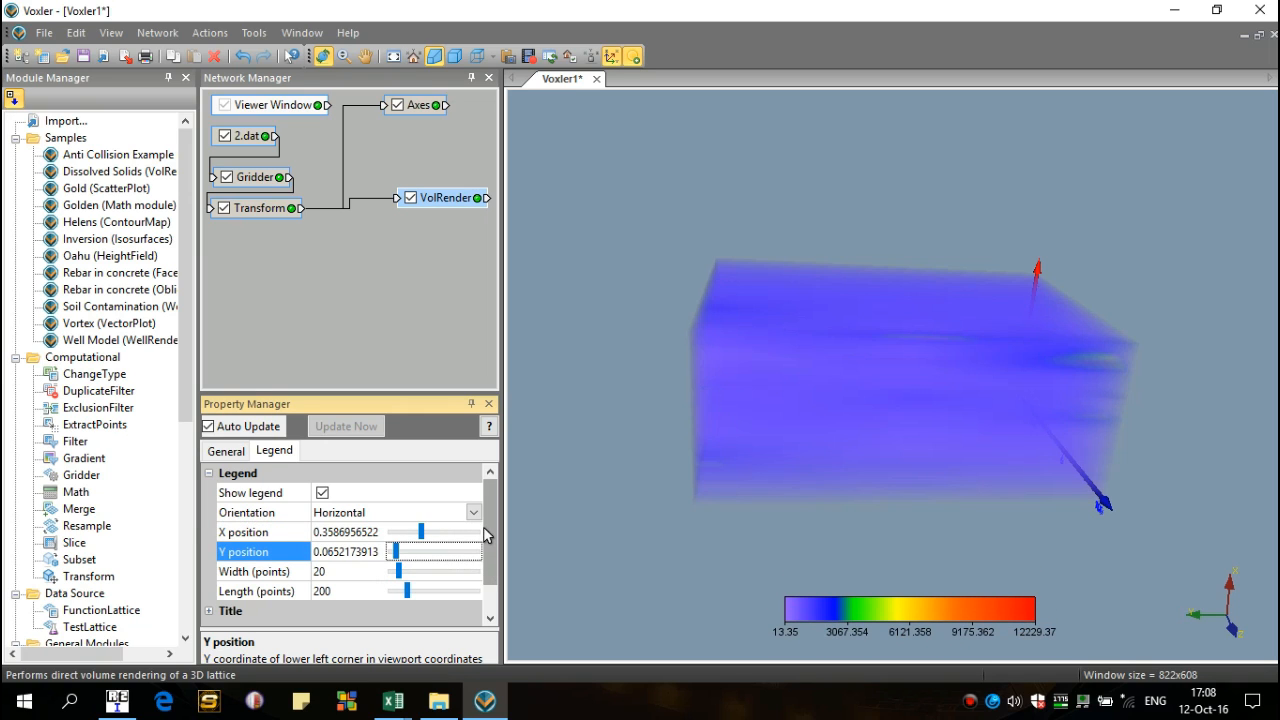
Give the VolRender legend the title "Resistivitas (Ohm-m)".
drag(486, 528, 484, 582)
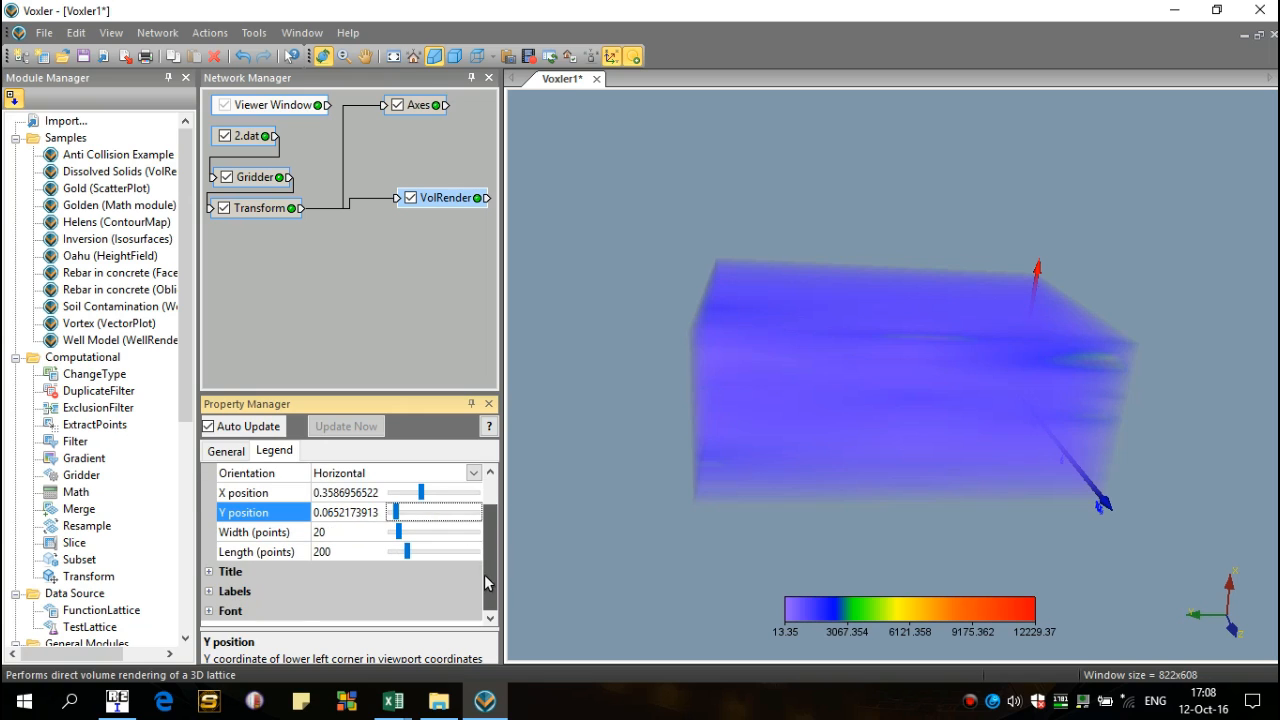
click(210, 571)
click(377, 596)
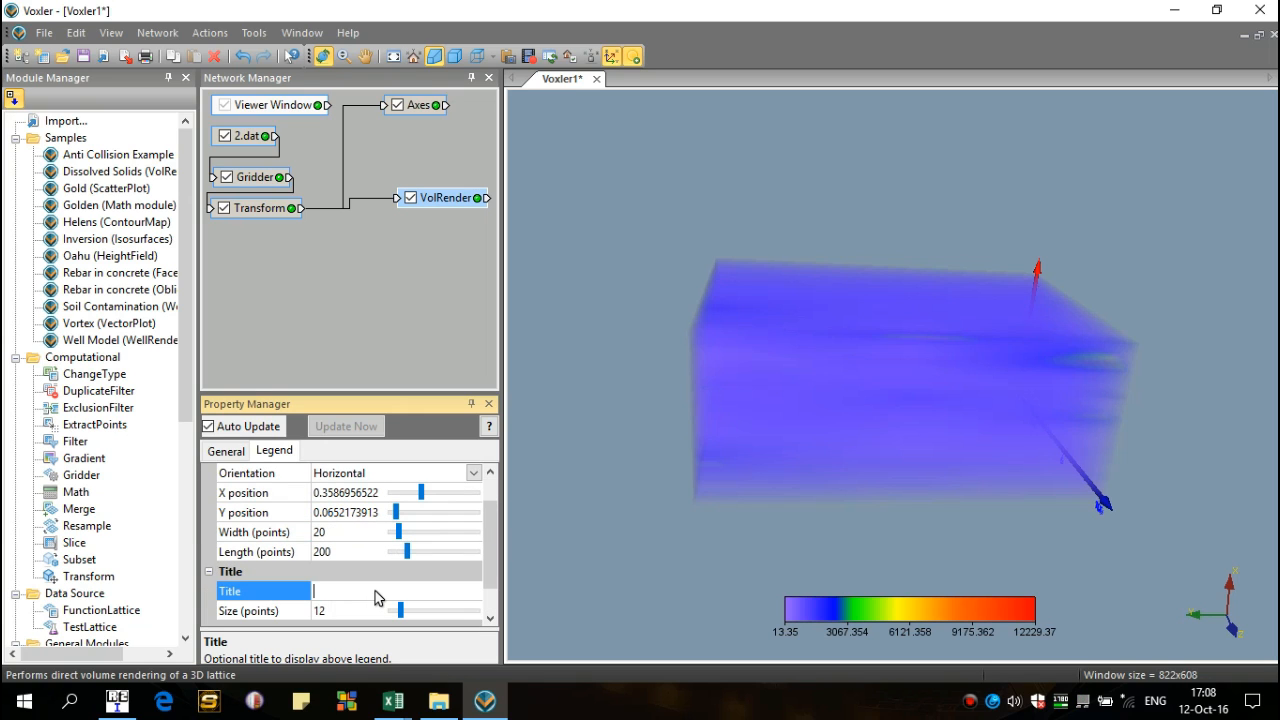
text(Resistivitas (Ohm-m)
key(Return)
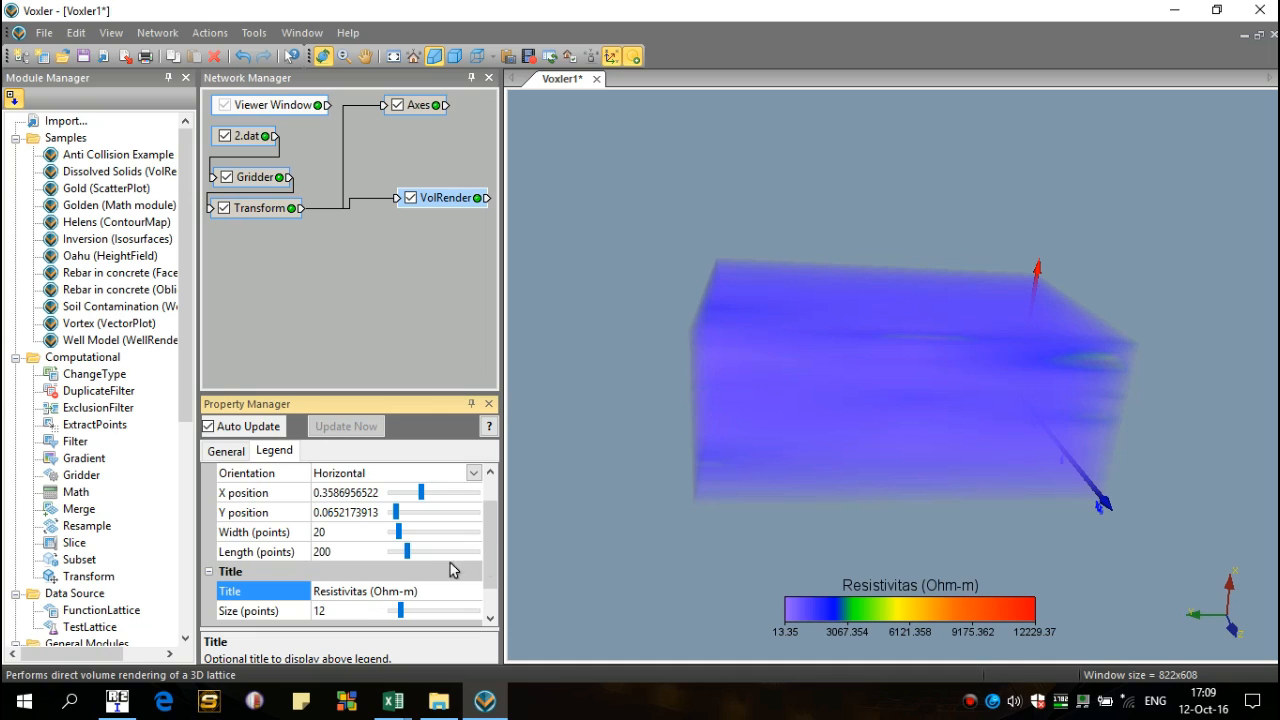
Return to VolRender's general properties and place its module below Axes in the network.
scroll(489, 547, up, 1)
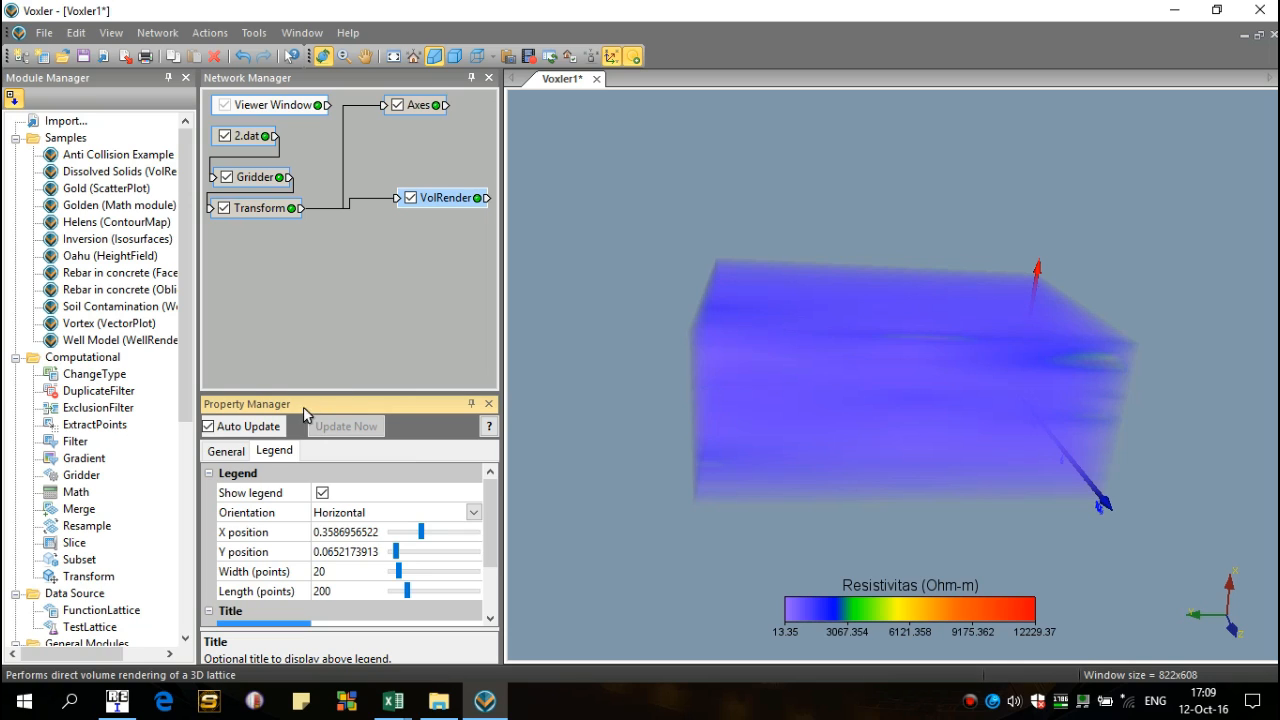
click(240, 451)
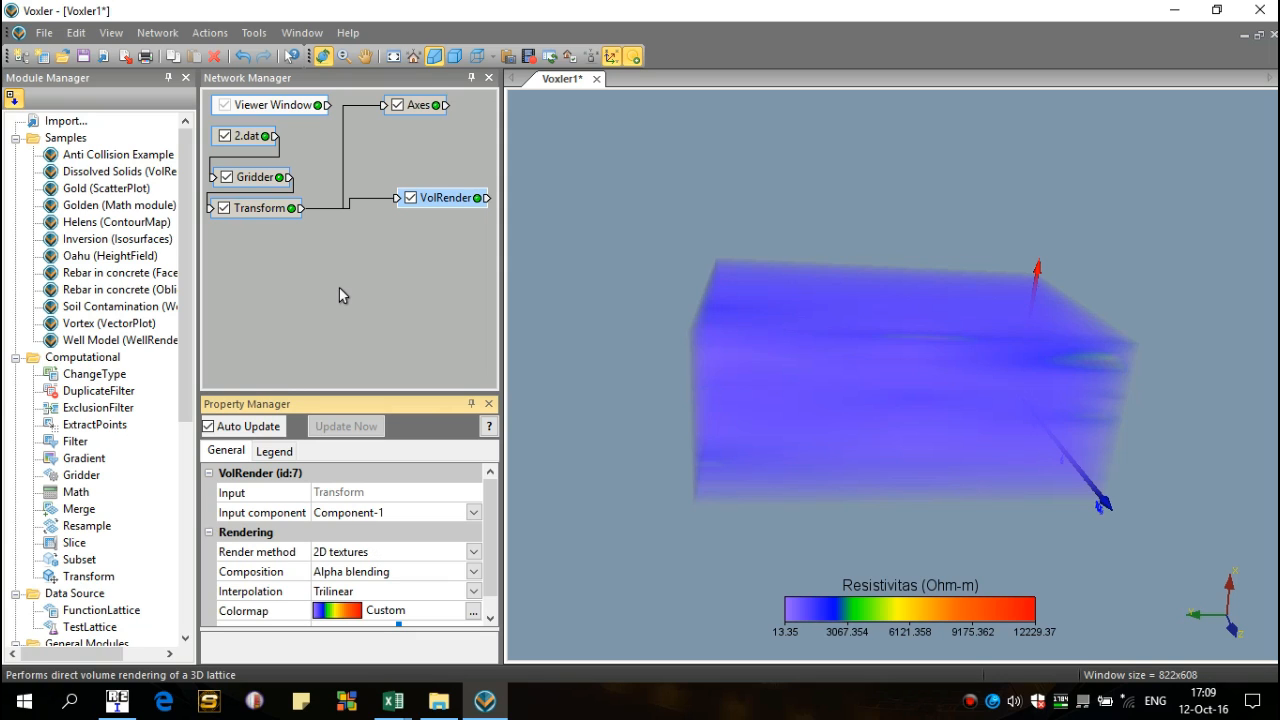
drag(425, 203, 390, 133)
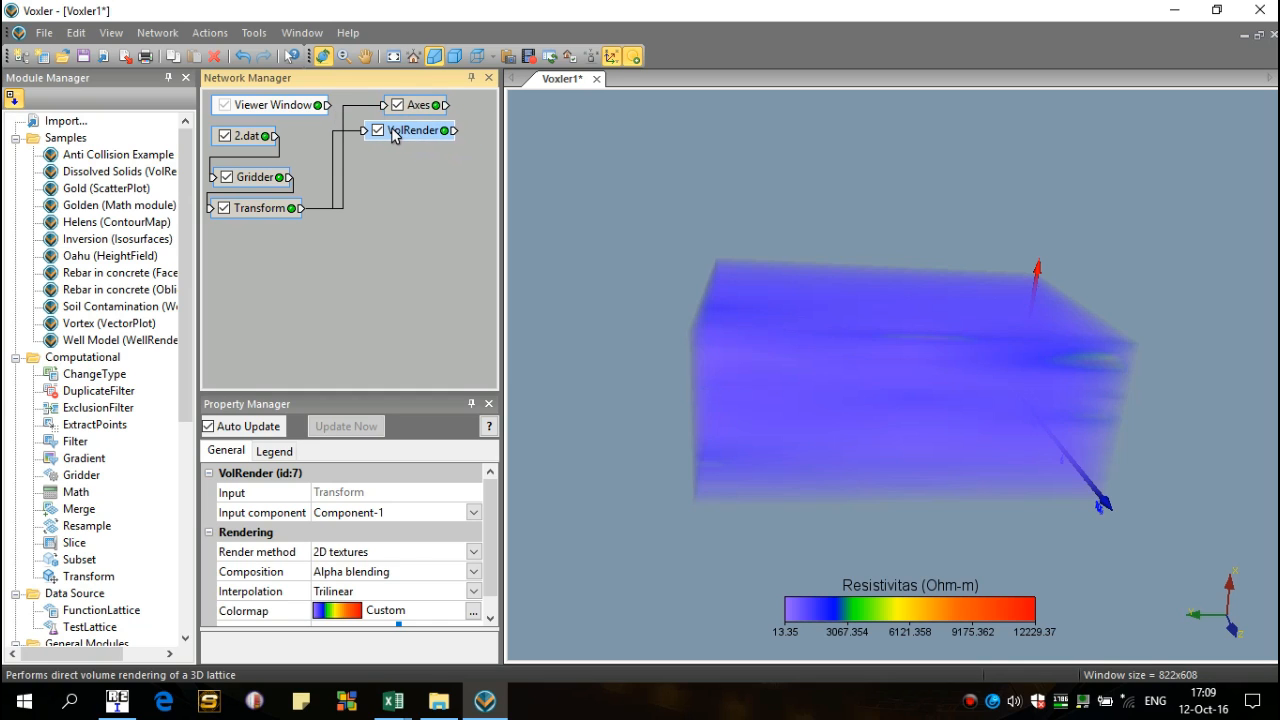
Attach an ObliqueImage graphics output to the Transform module.
click(270, 212)
right_click(270, 212)
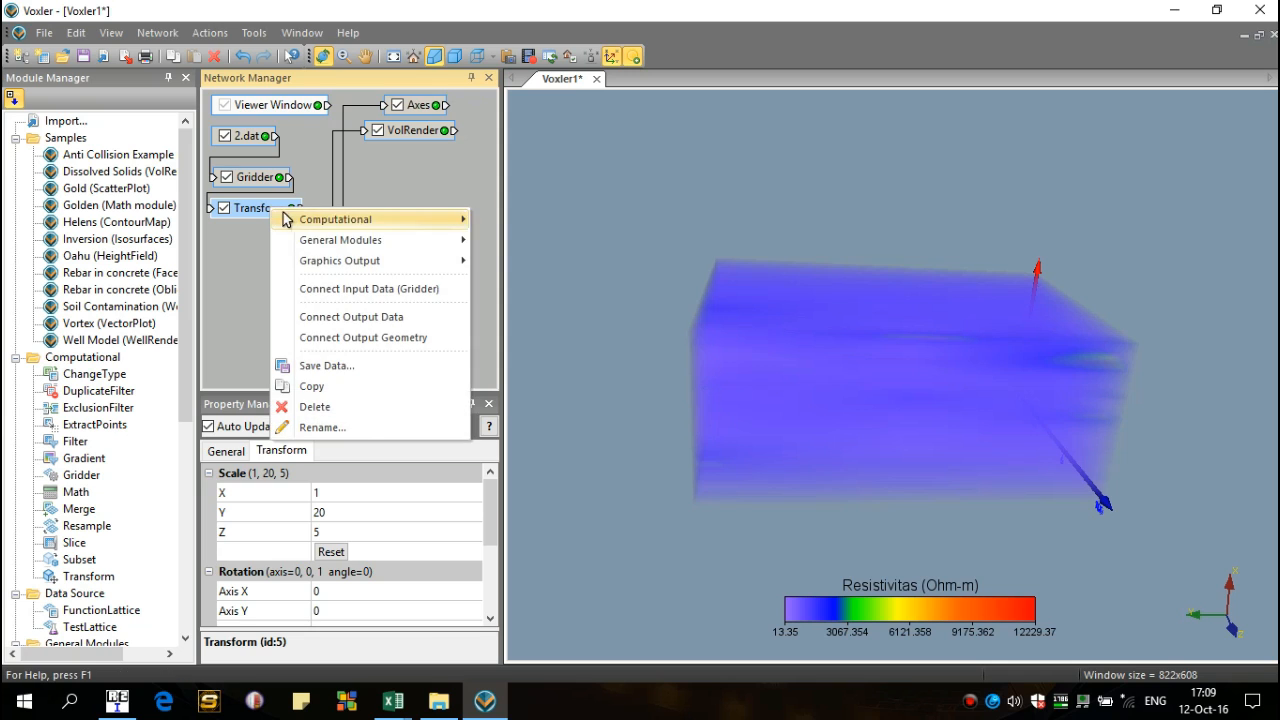
mouse_move(447, 263)
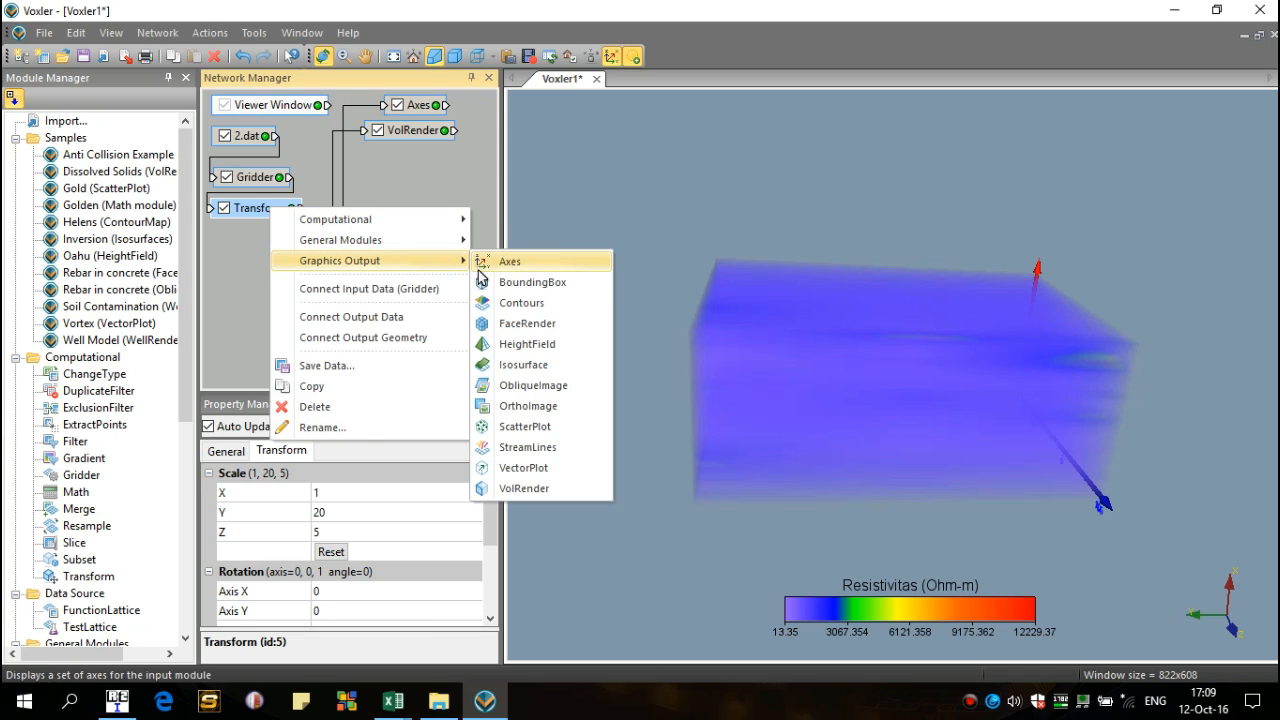
click(525, 385)
drag(715, 336, 978, 444)
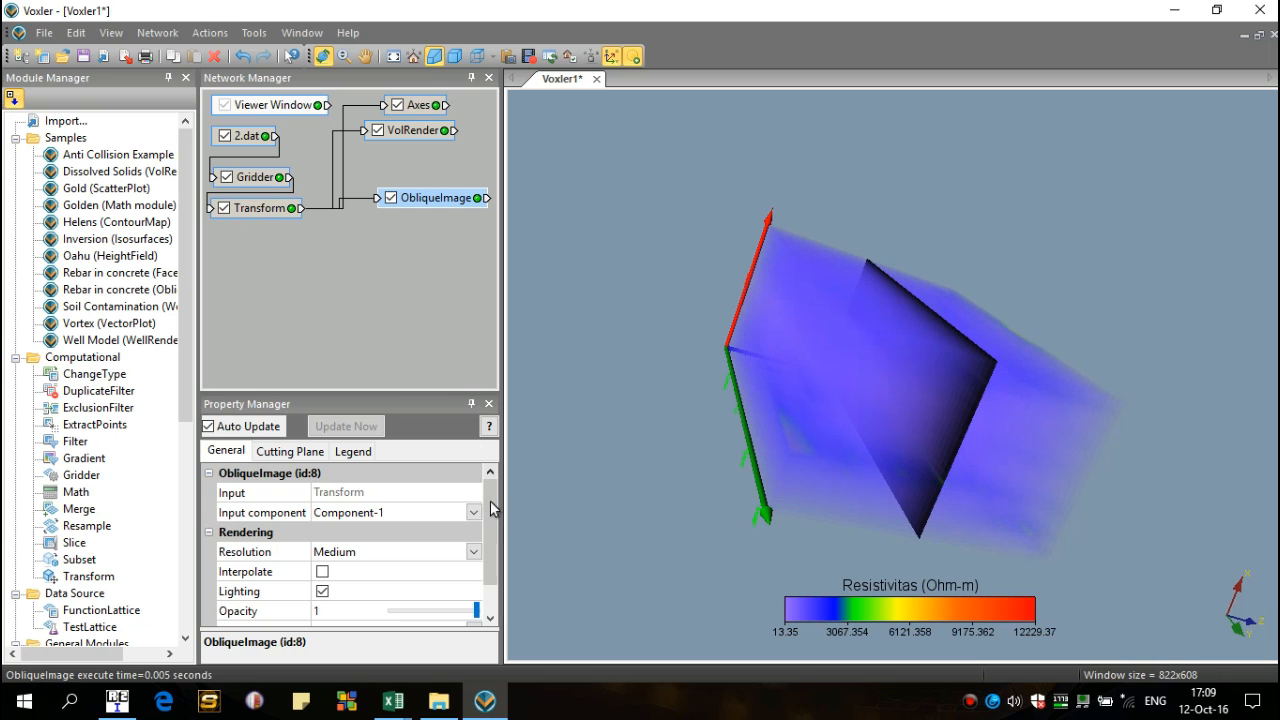
Set the ObliqueImage resolution to Very fine and enable interpolation.
drag(492, 530, 489, 568)
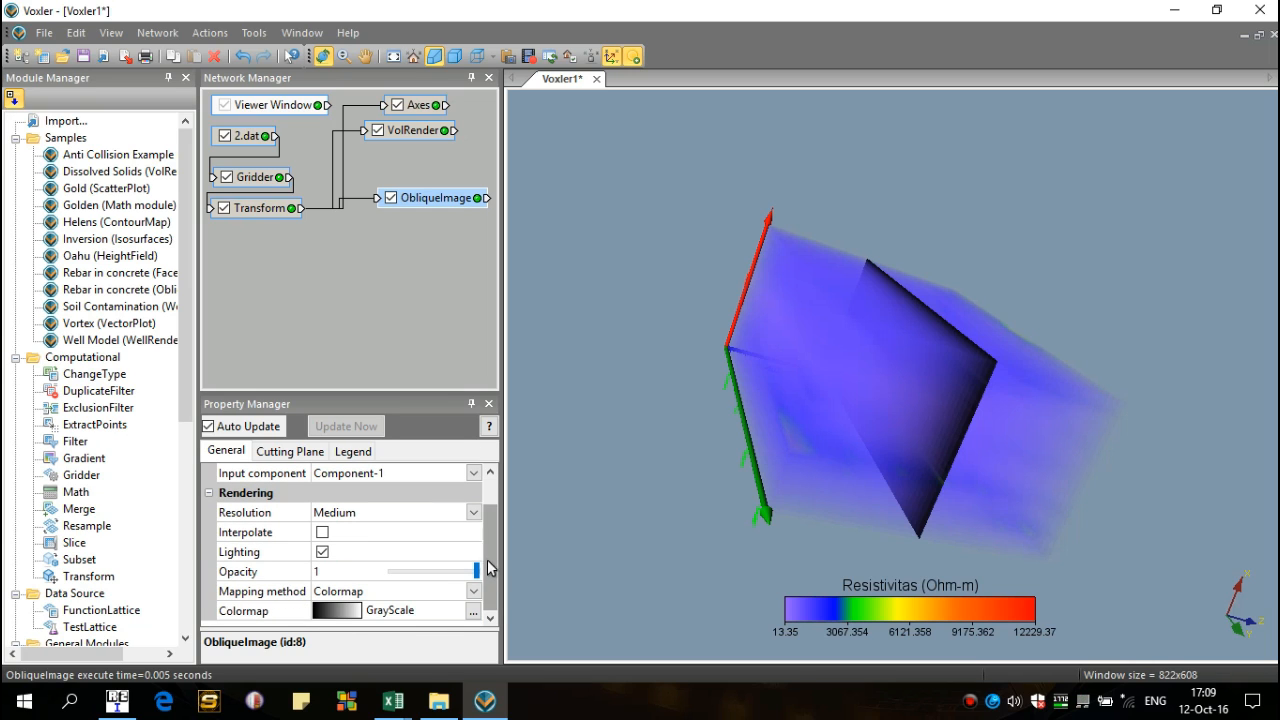
click(472, 513)
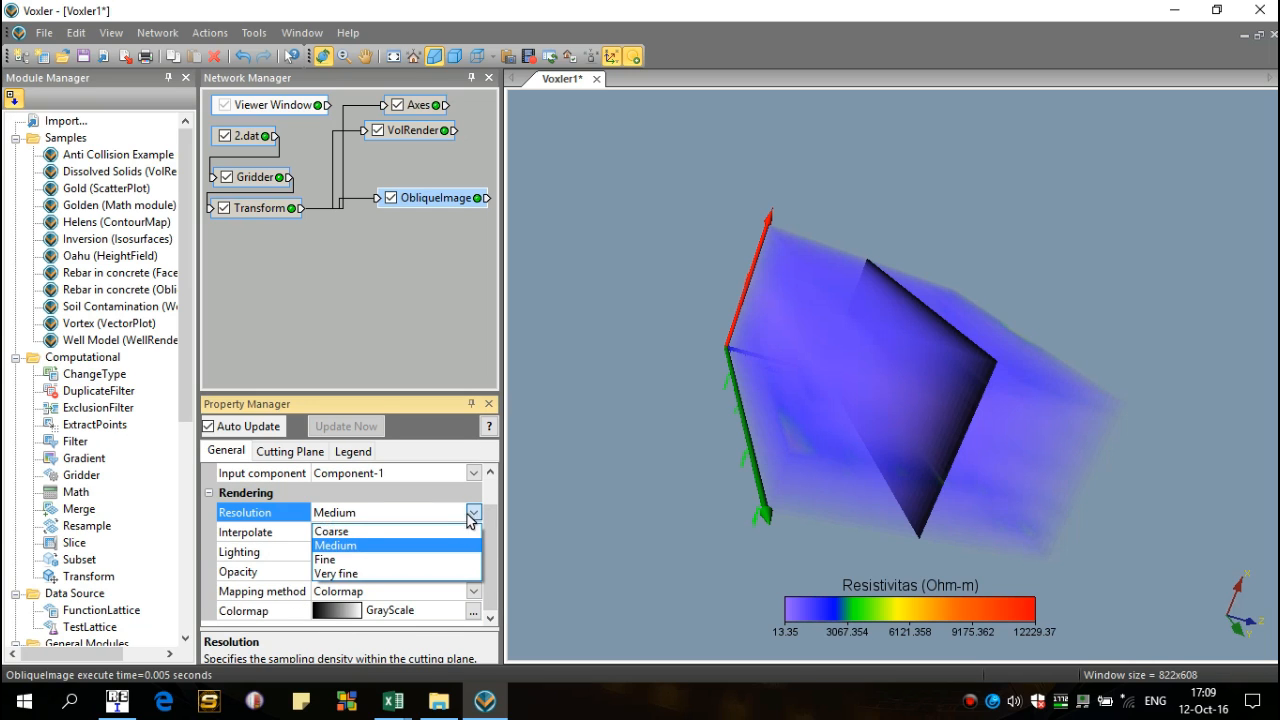
click(455, 573)
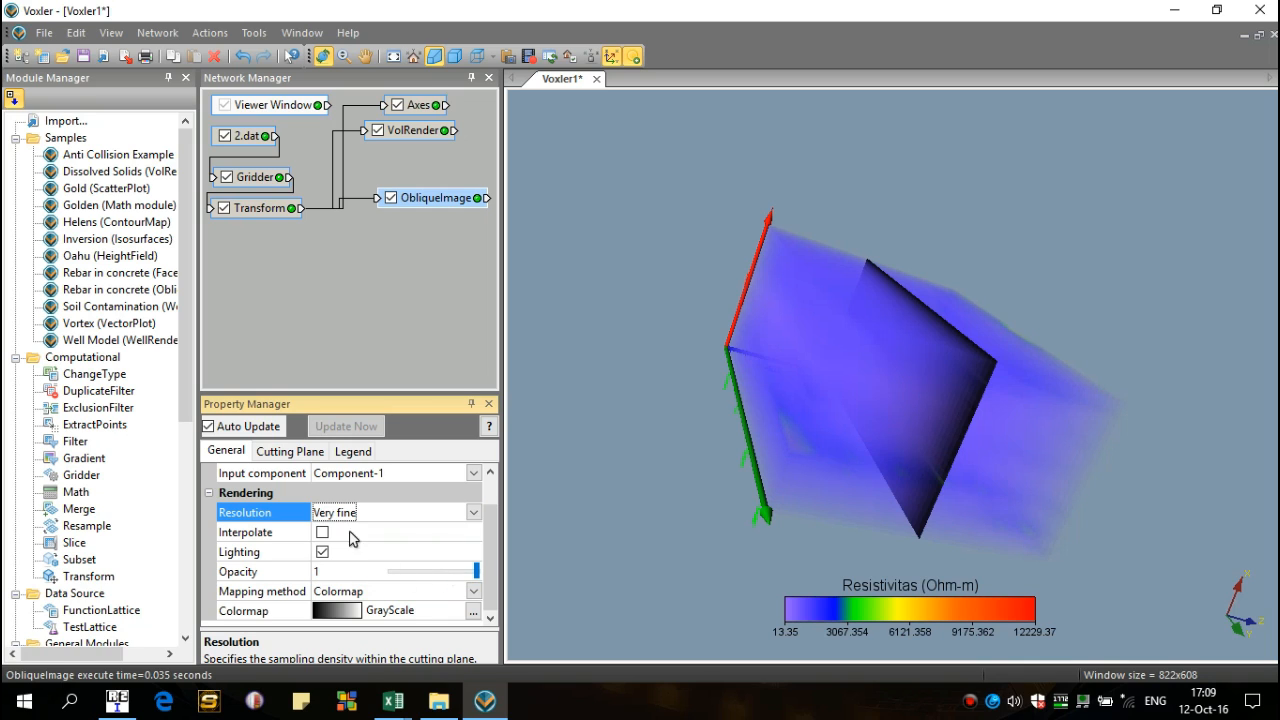
click(322, 533)
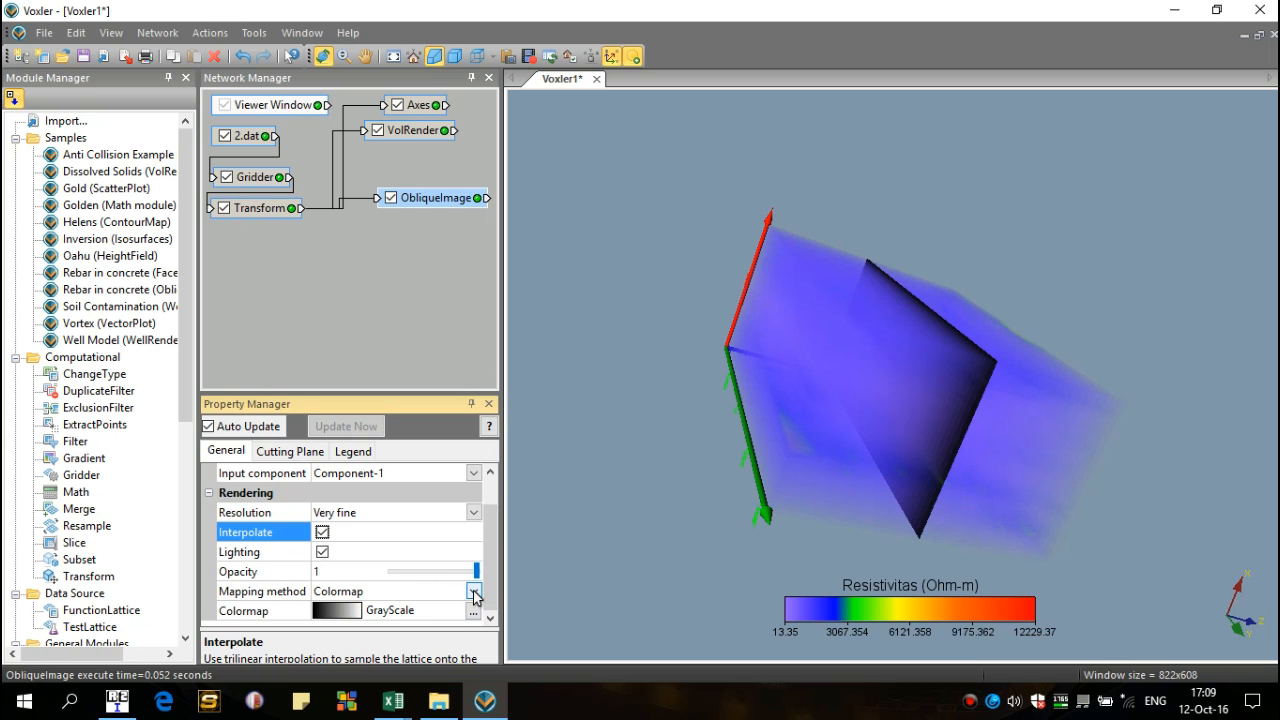
Keep Colormap as the ObliqueImage mapping method and load the colormap file oblique1.clr from Documents.
click(474, 592)
click(474, 592)
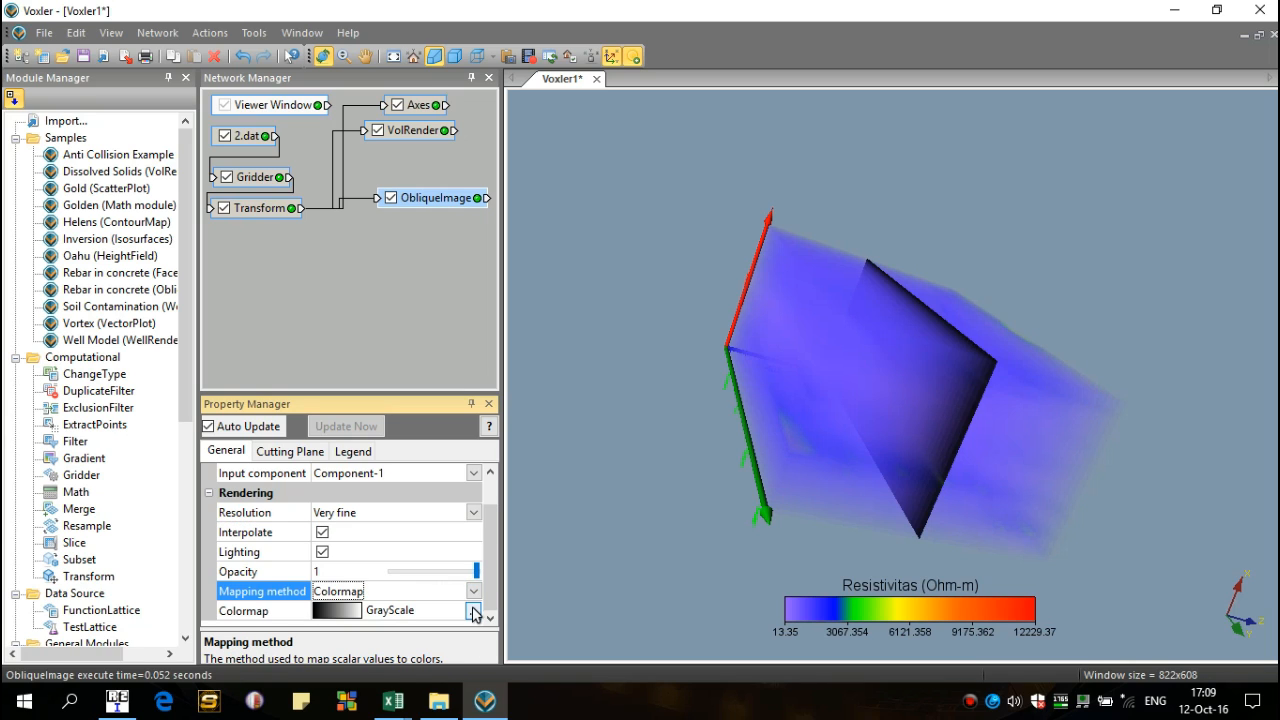
click(474, 612)
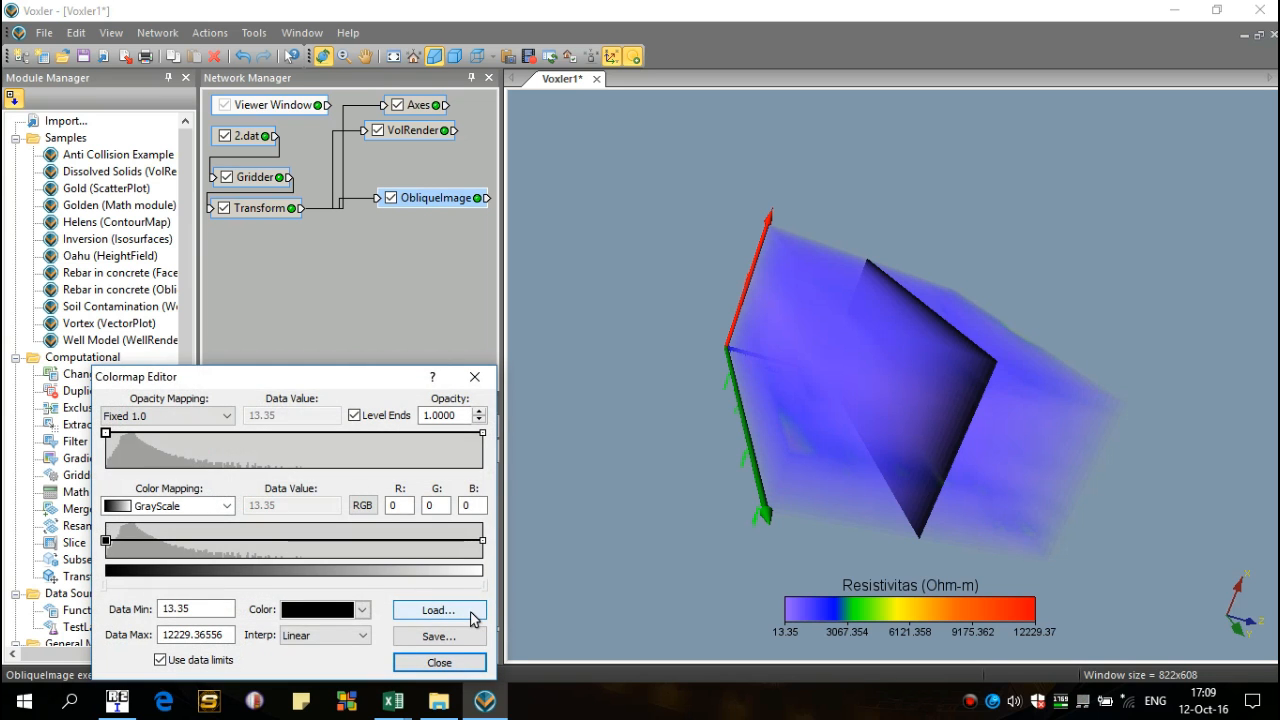
click(472, 611)
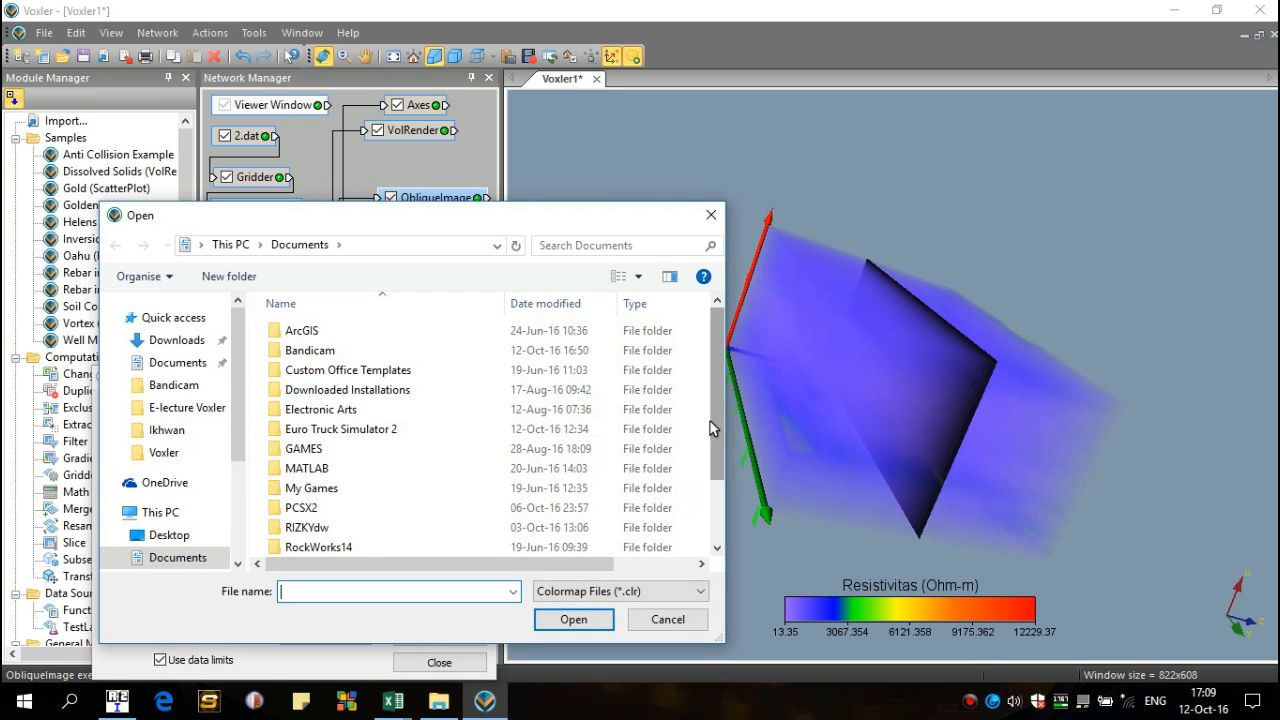
drag(712, 428, 670, 503)
double_click(604, 525)
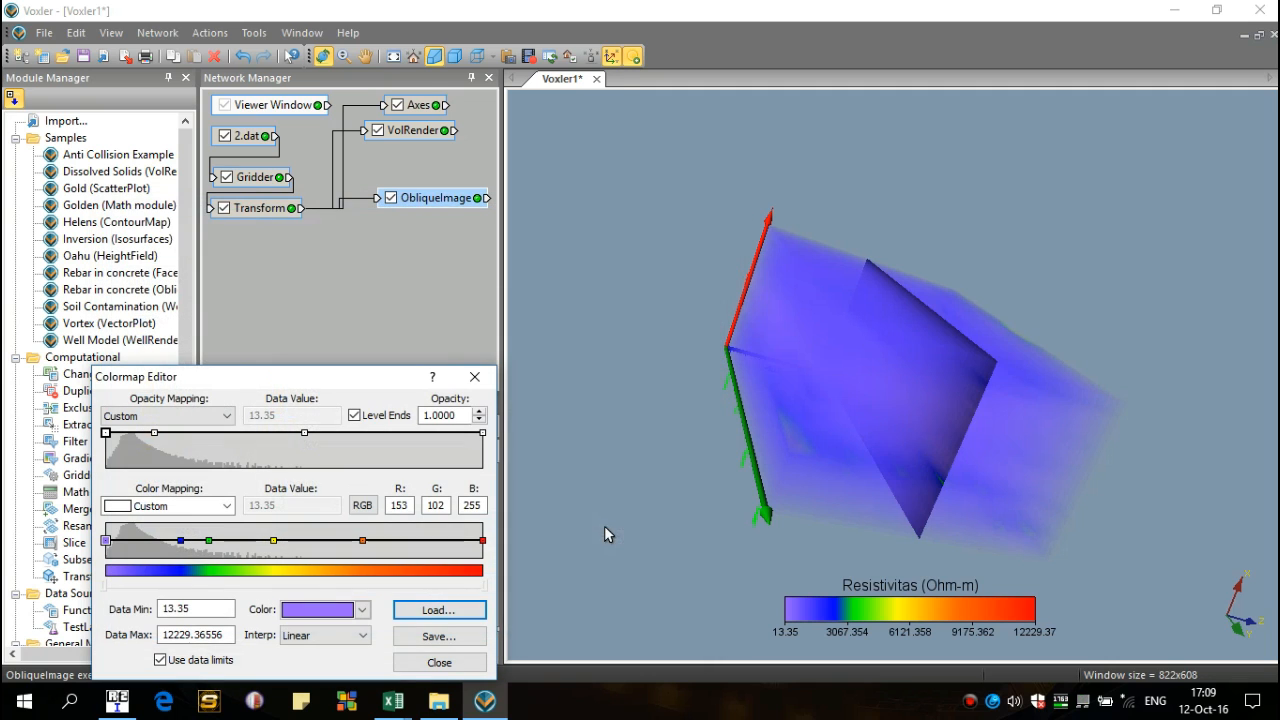
Finish editing the ObliqueImage colormap and set its cutting plane orientation to XZ plane (coronal).
click(439, 662)
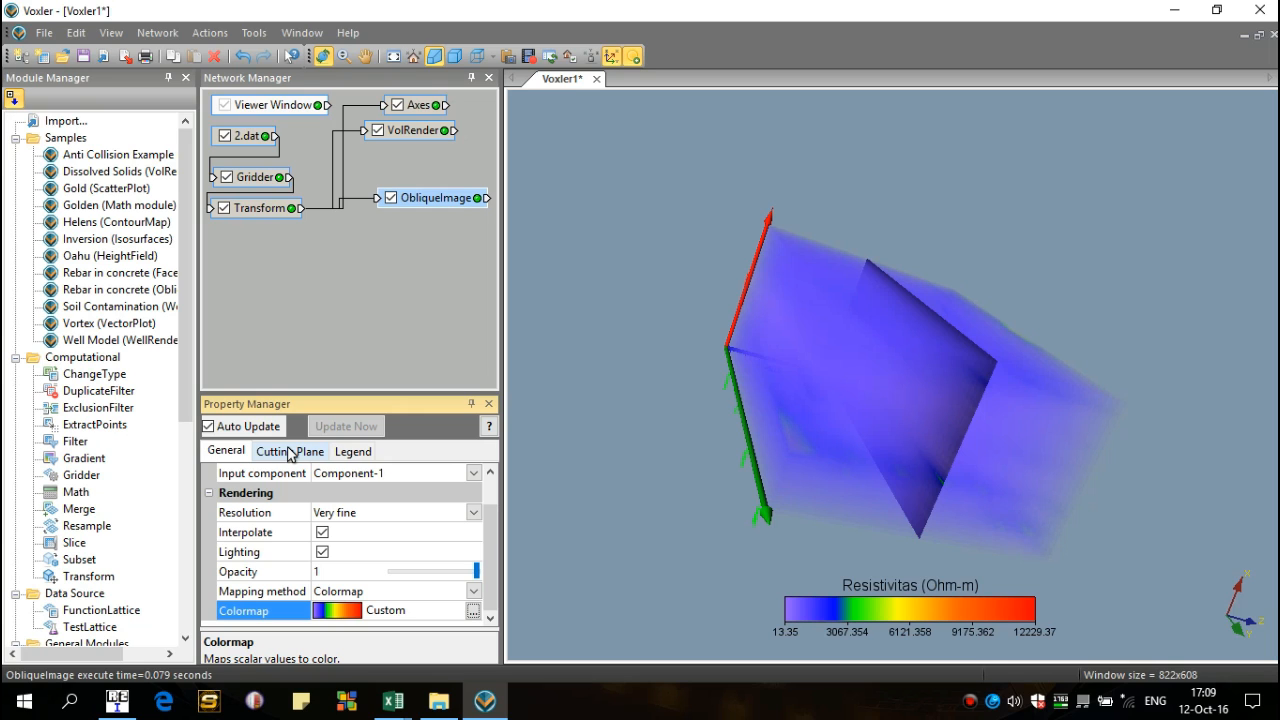
click(289, 452)
click(368, 497)
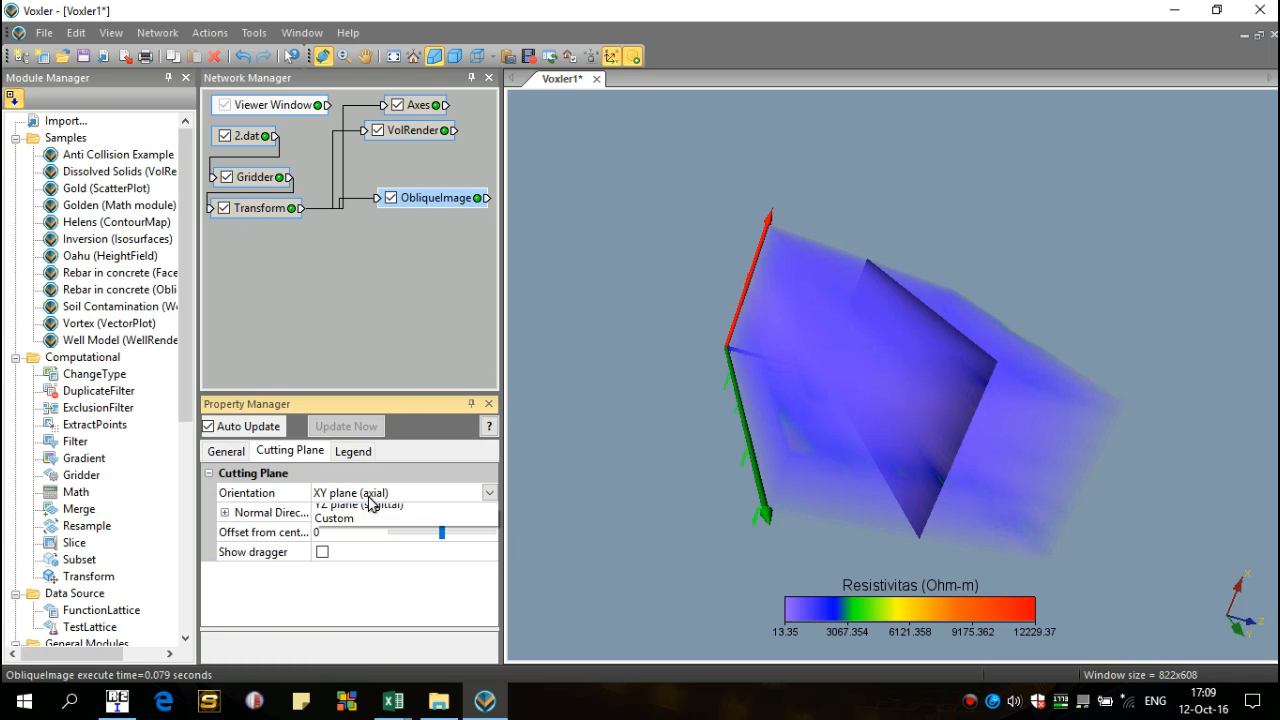
click(365, 525)
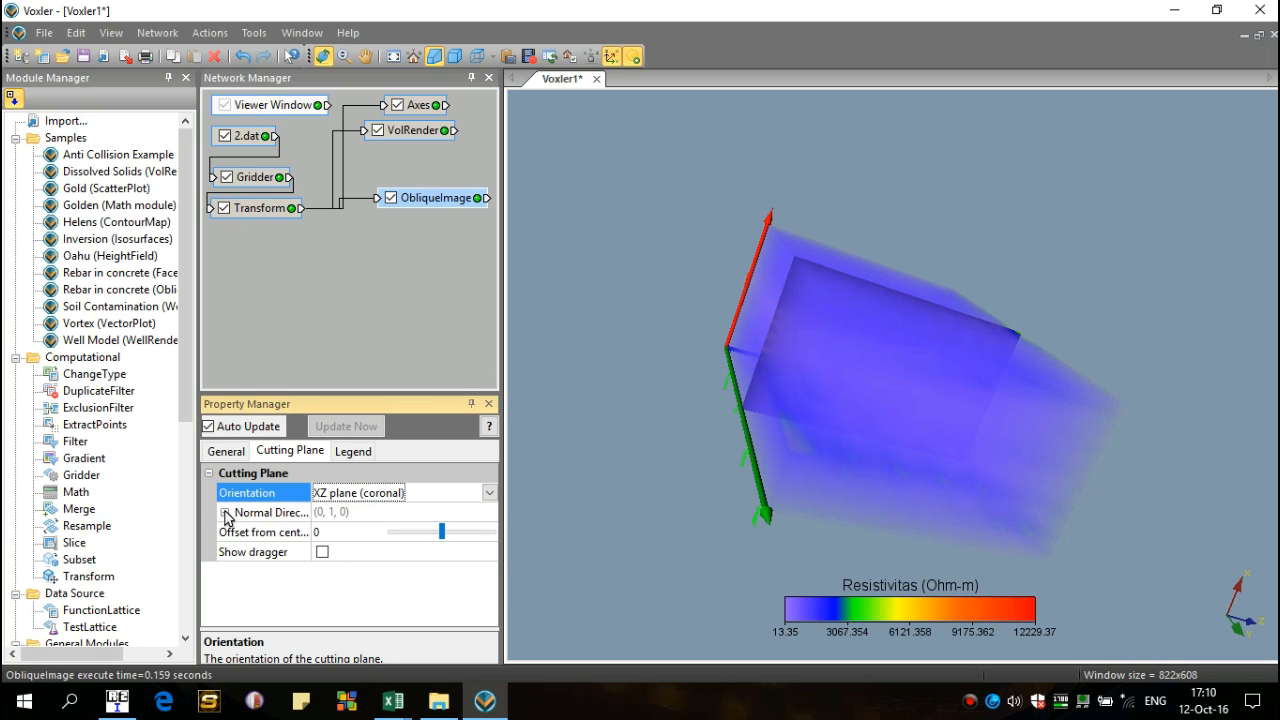
Set the ObliqueImage cutting plane's offset from center to -10.
click(328, 537)
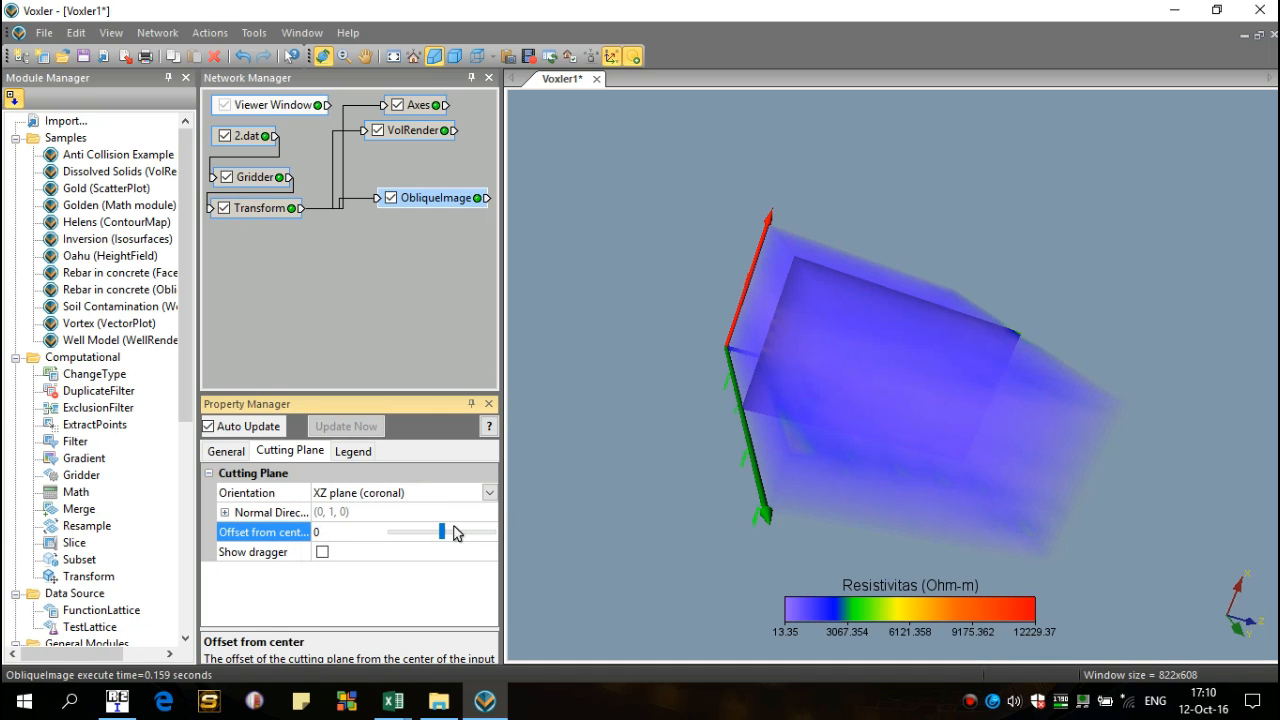
click(948, 426)
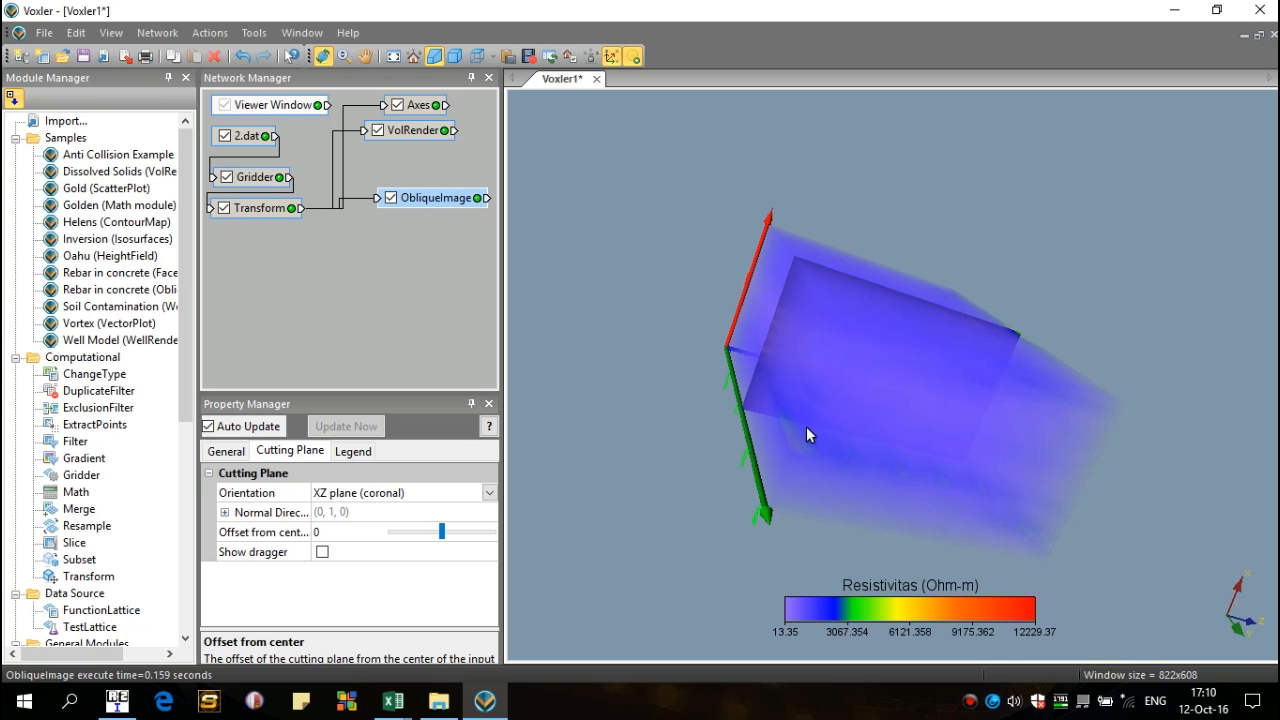
drag(722, 384, 743, 460)
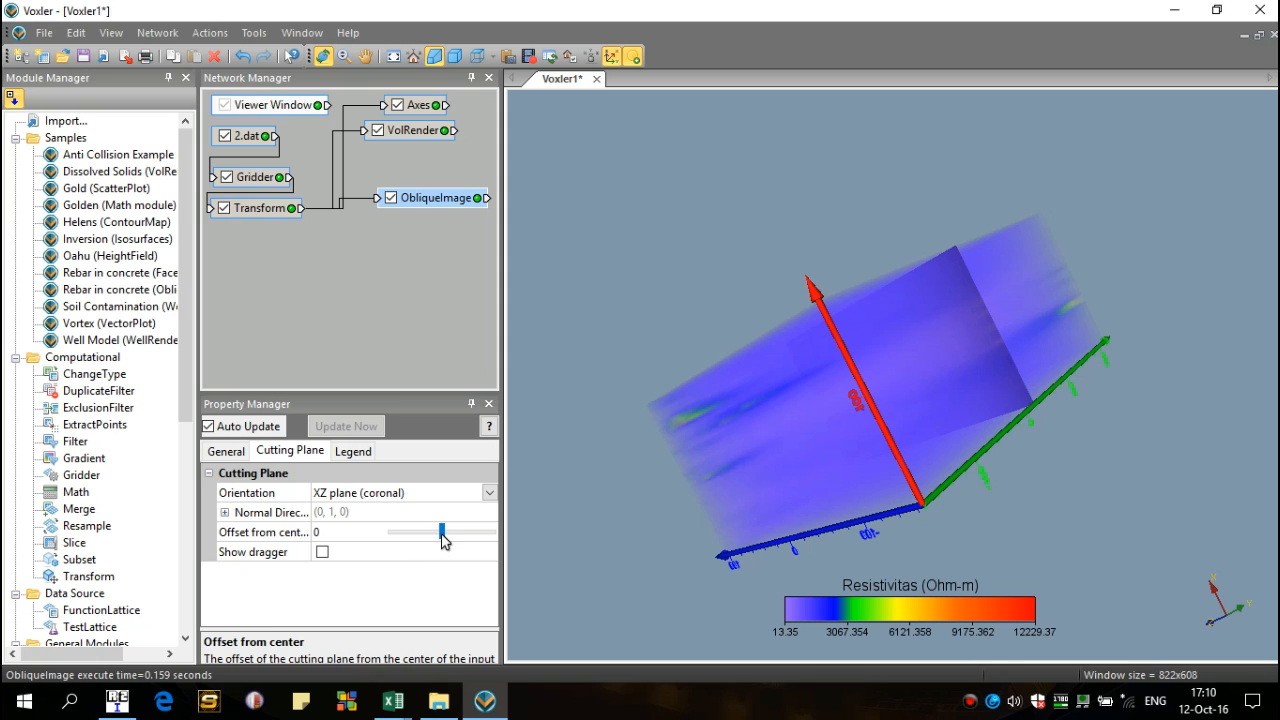
drag(444, 540, 376, 540)
drag(911, 390, 872, 399)
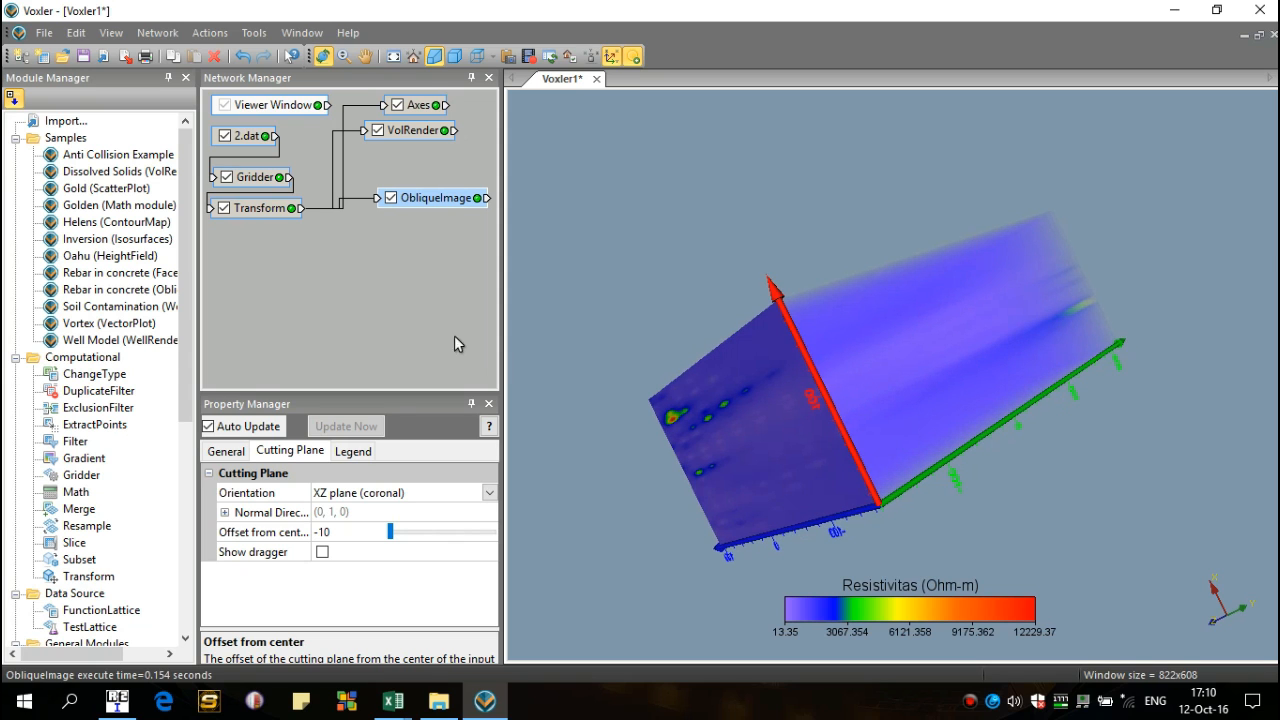
drag(850, 359, 1031, 410)
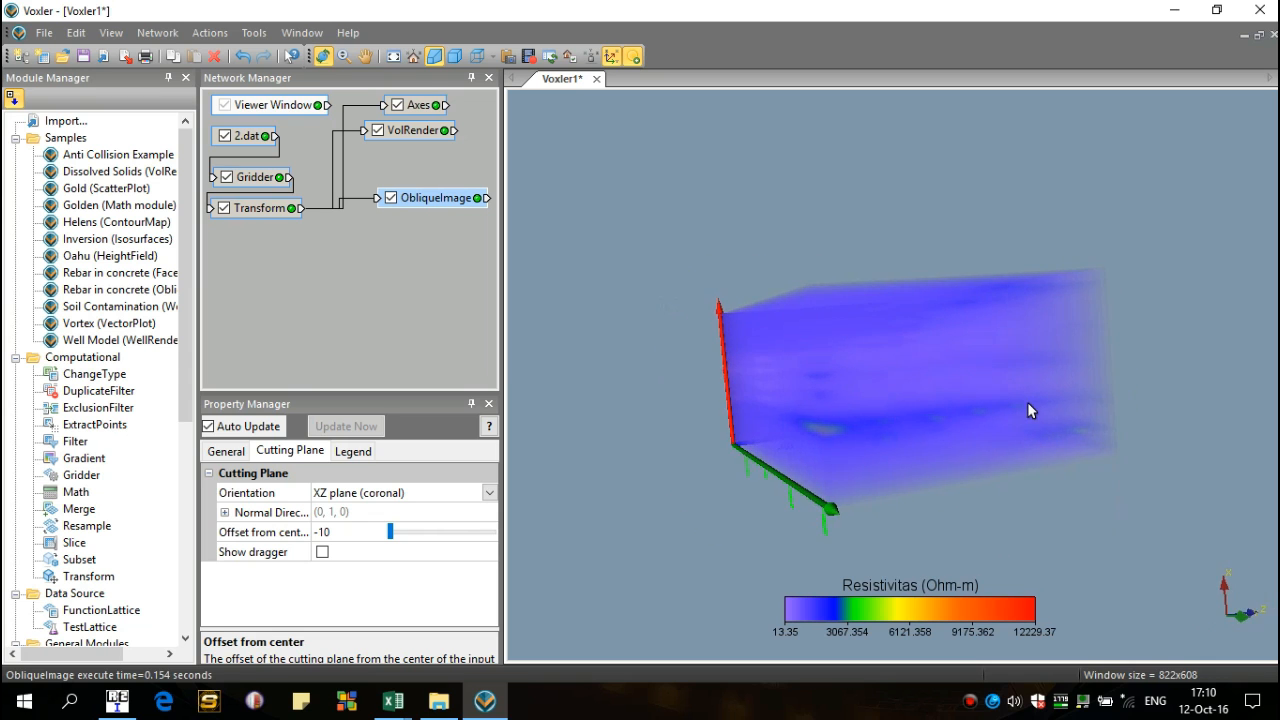
Attach a second ObliqueImage graphics output to the Transform module.
click(276, 215)
right_click(276, 215)
mouse_move(407, 236)
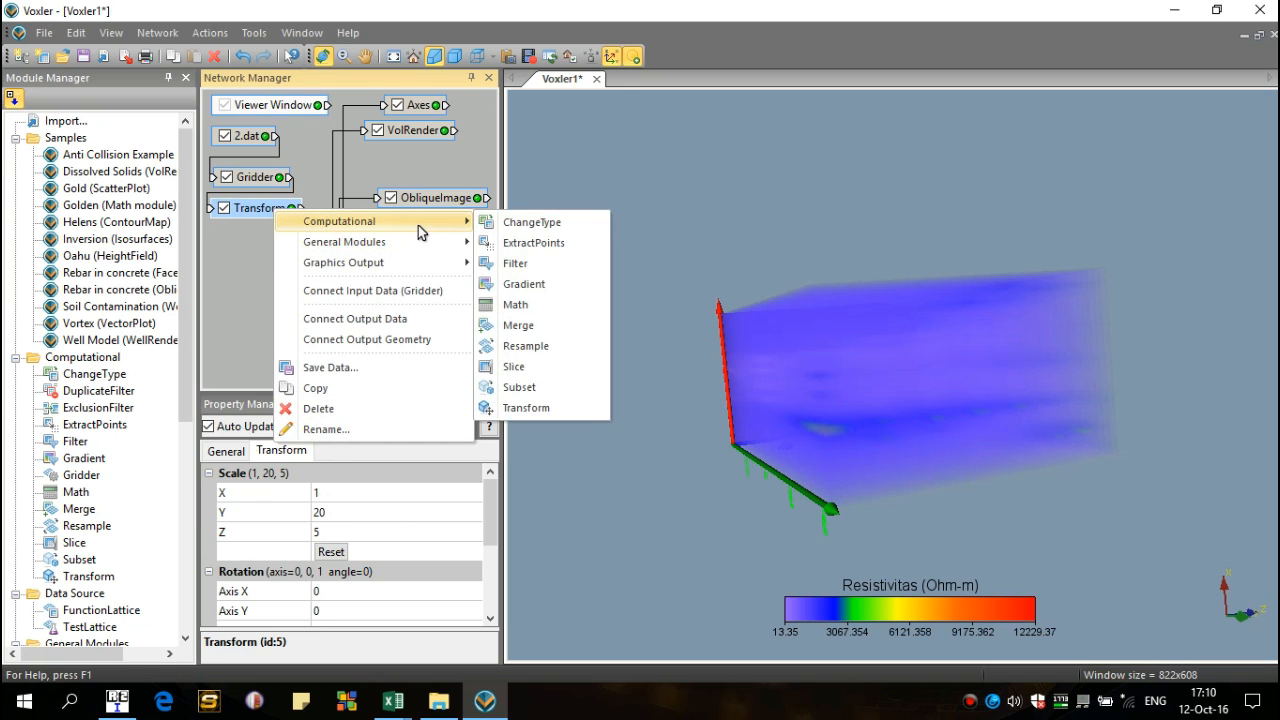
mouse_move(420, 262)
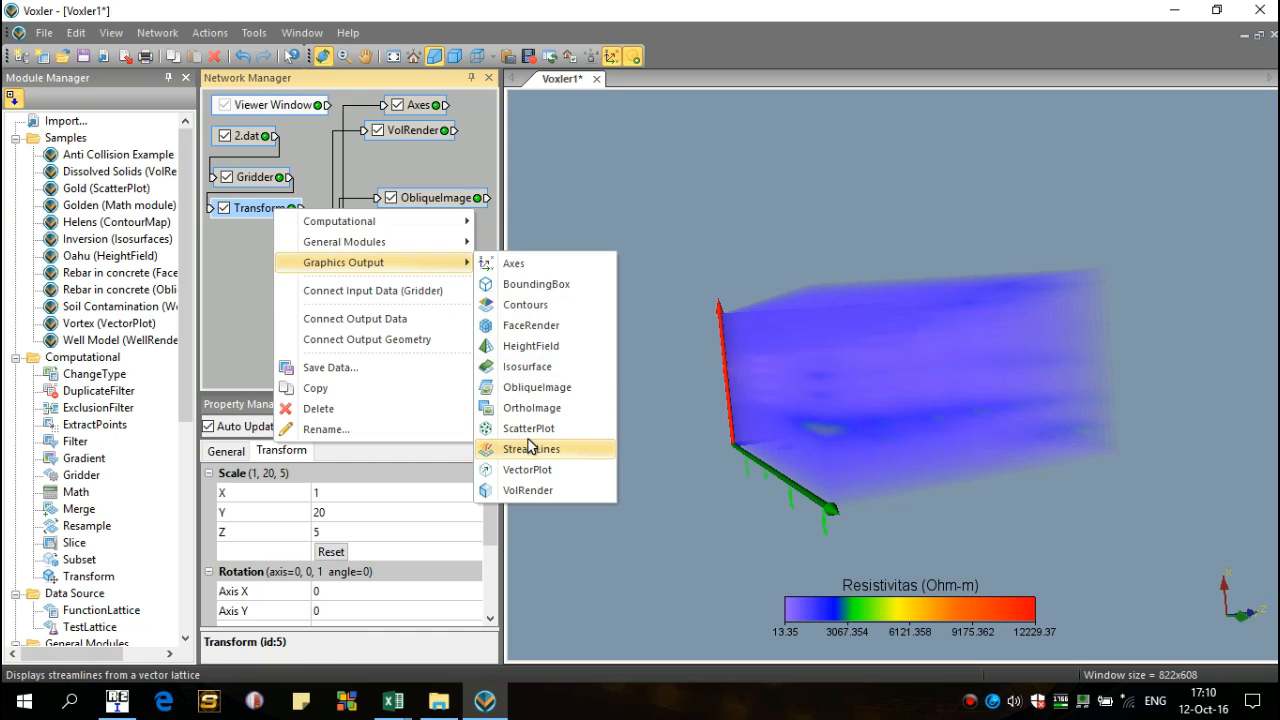
click(536, 389)
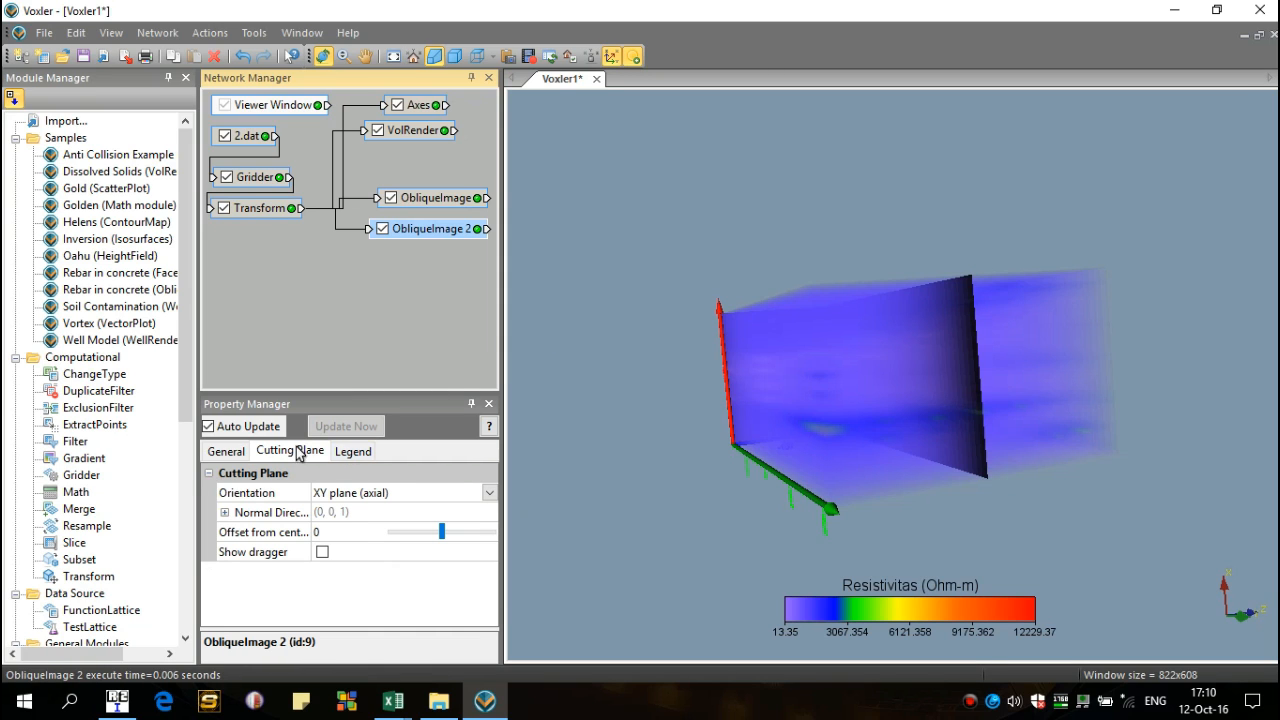
Set the ObliqueImage 2 resolution to Very fine and enable interpolation.
click(225, 452)
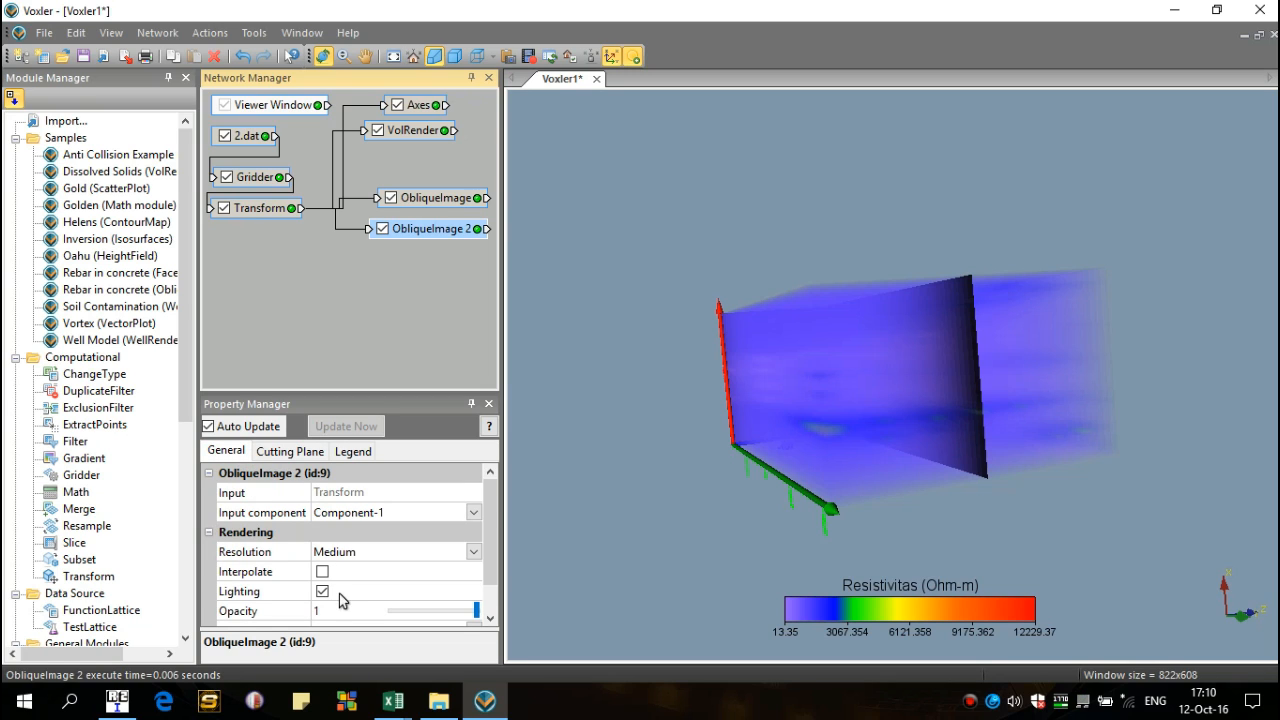
click(473, 553)
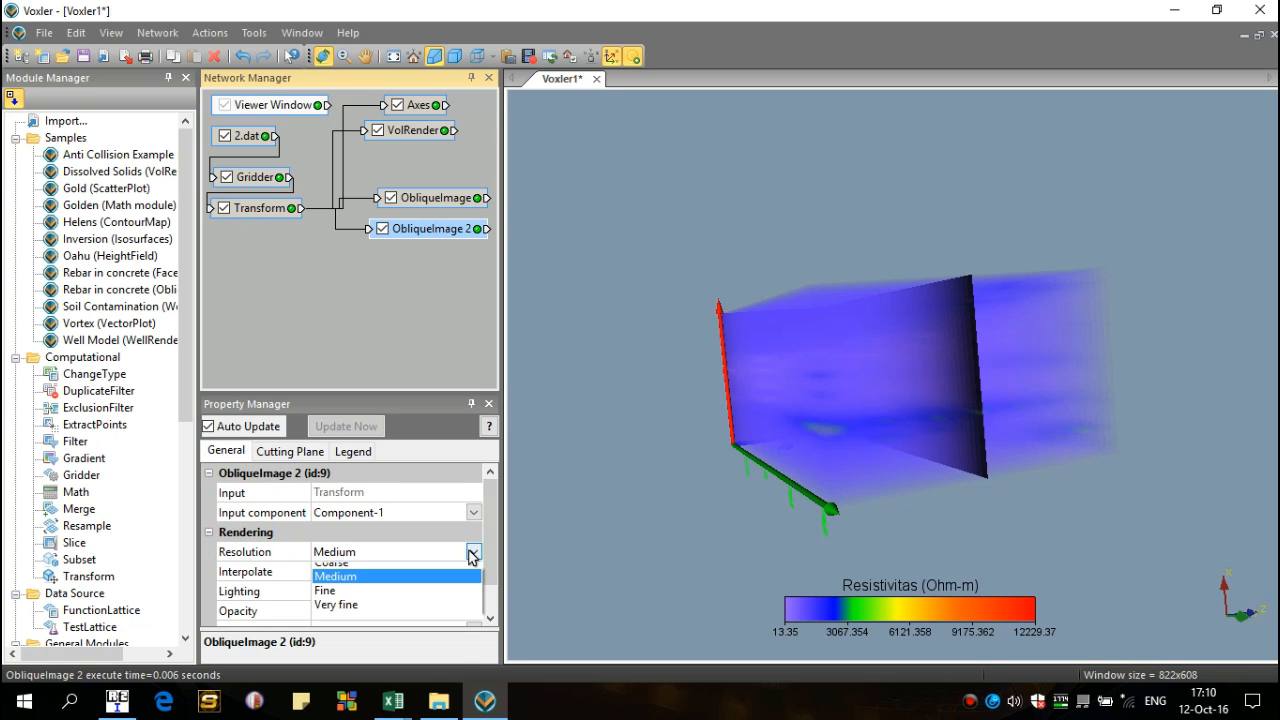
click(434, 608)
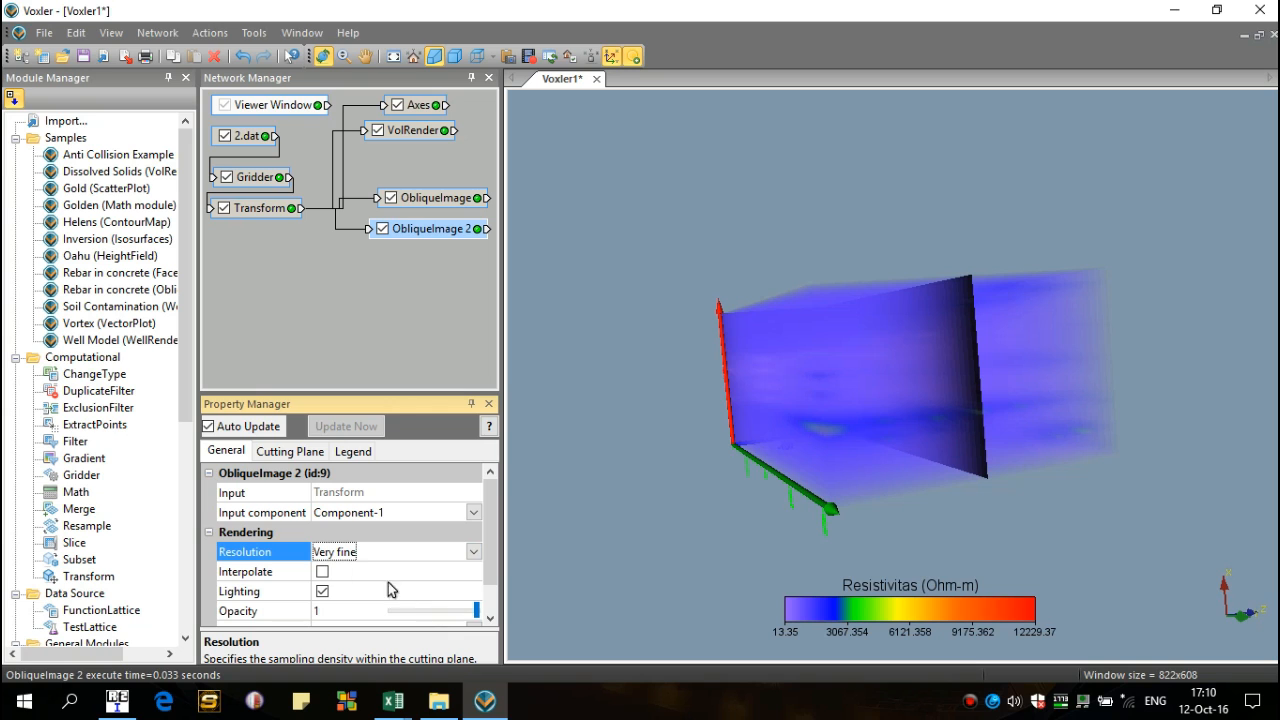
click(322, 572)
drag(494, 514, 490, 566)
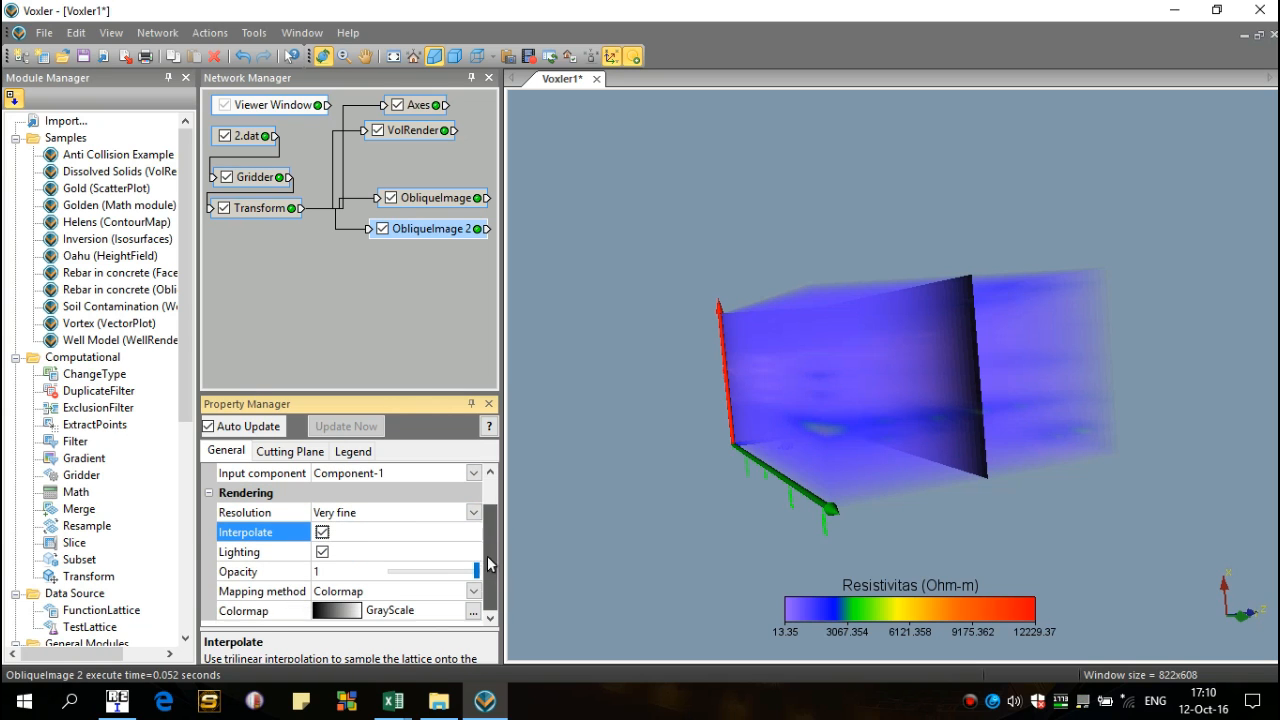
Load the colormap file oblique2.clr from Documents for ObliqueImage 2.
click(473, 614)
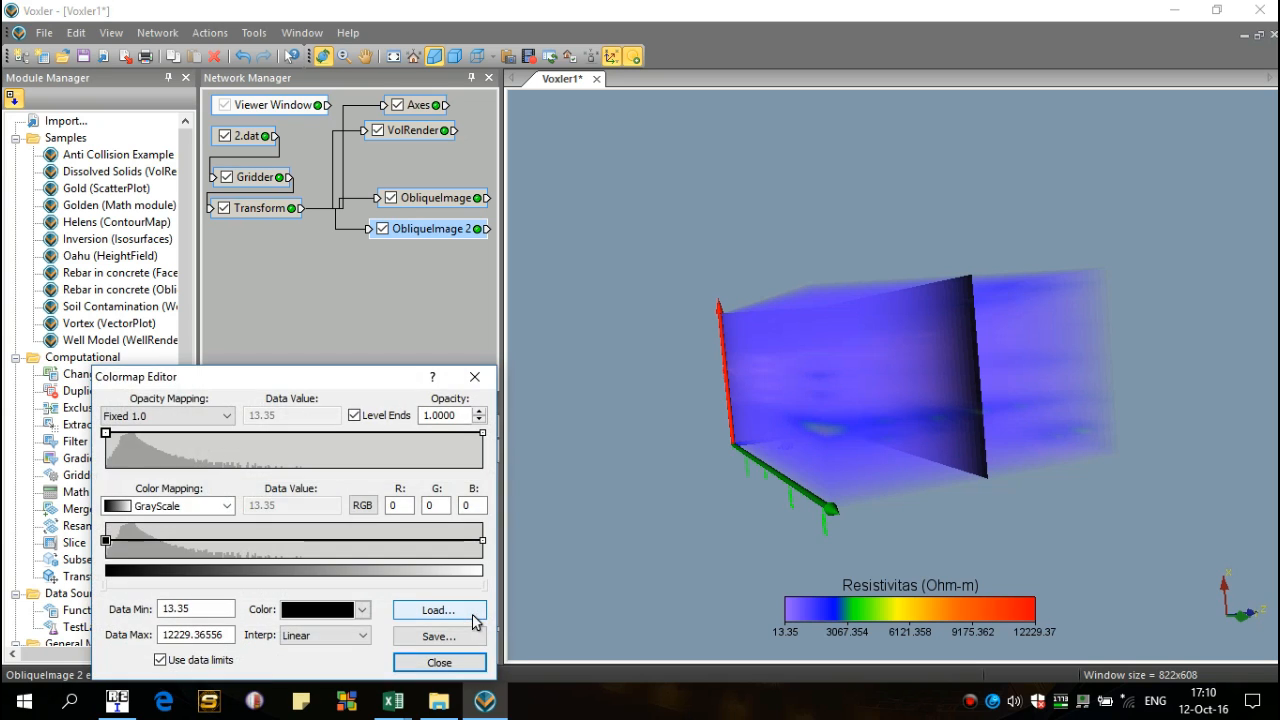
click(463, 609)
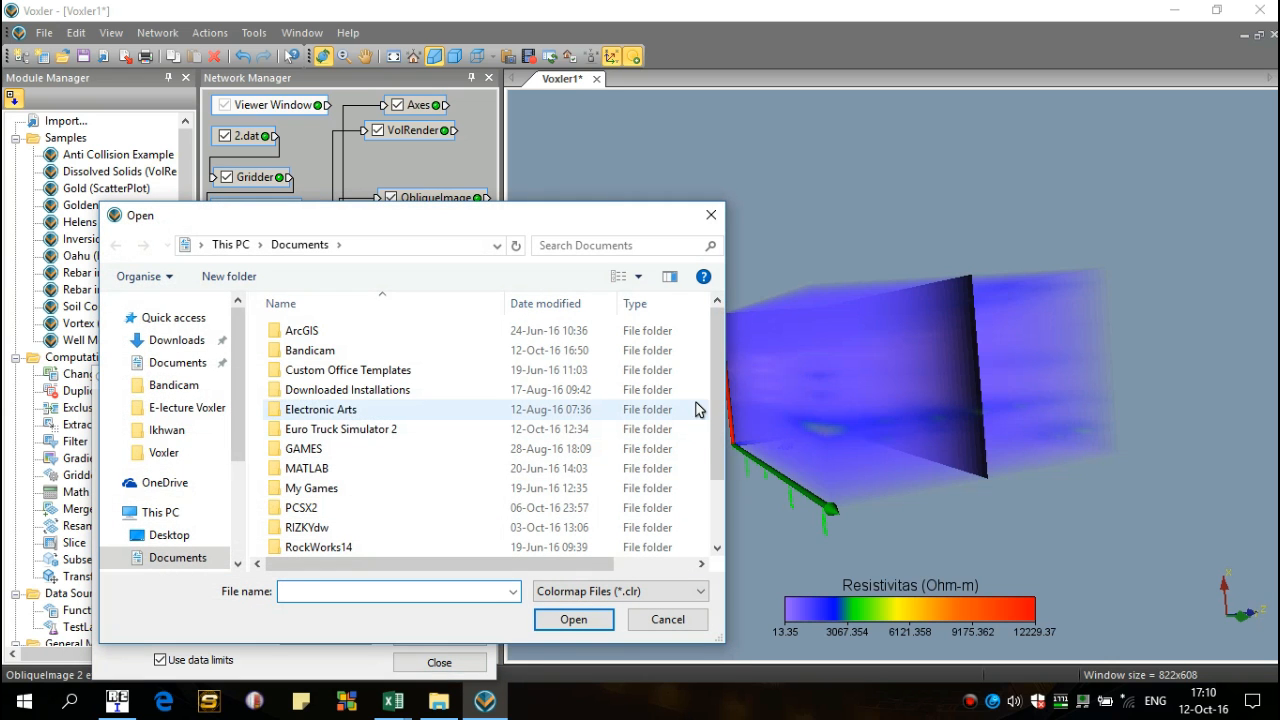
drag(712, 428, 709, 500)
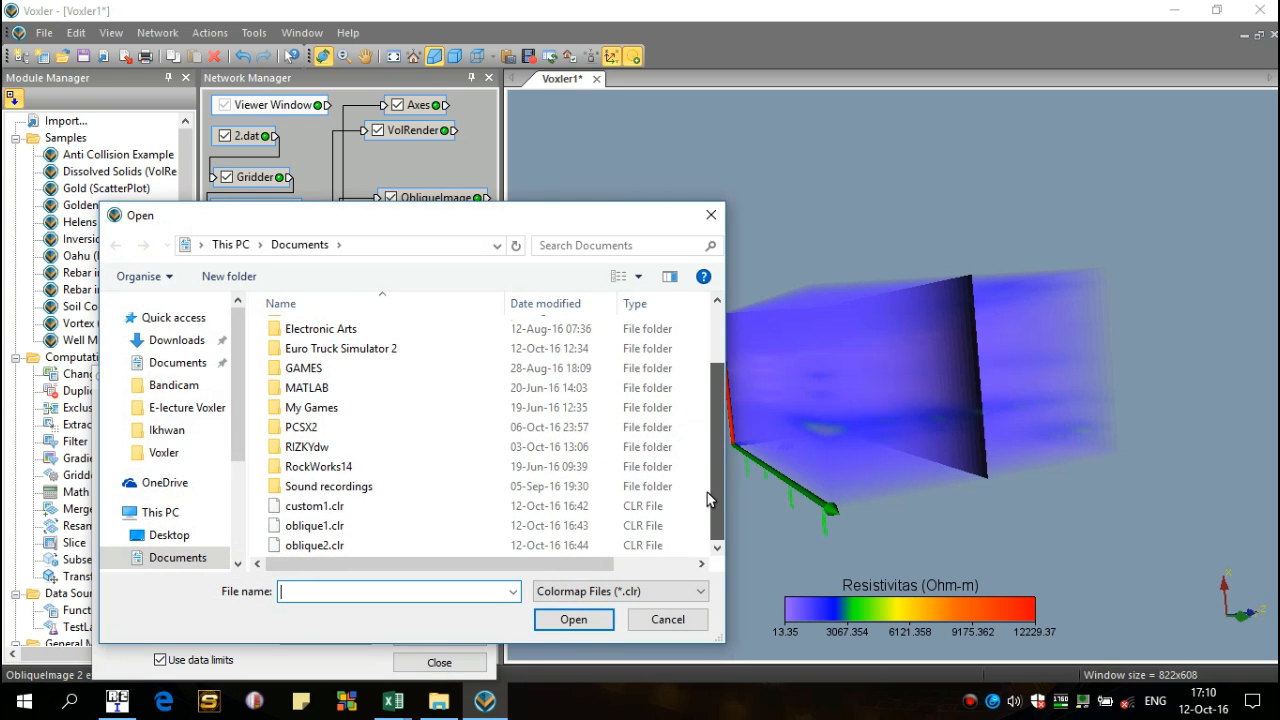
double_click(542, 545)
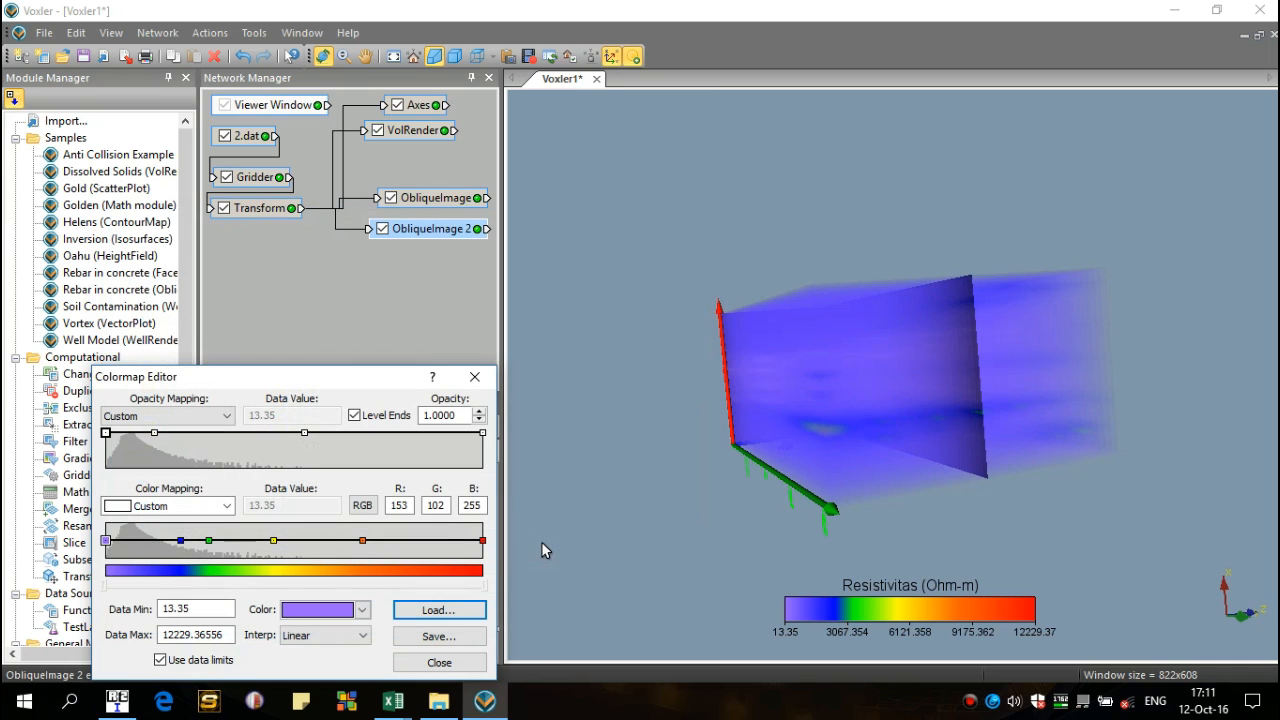
click(439, 663)
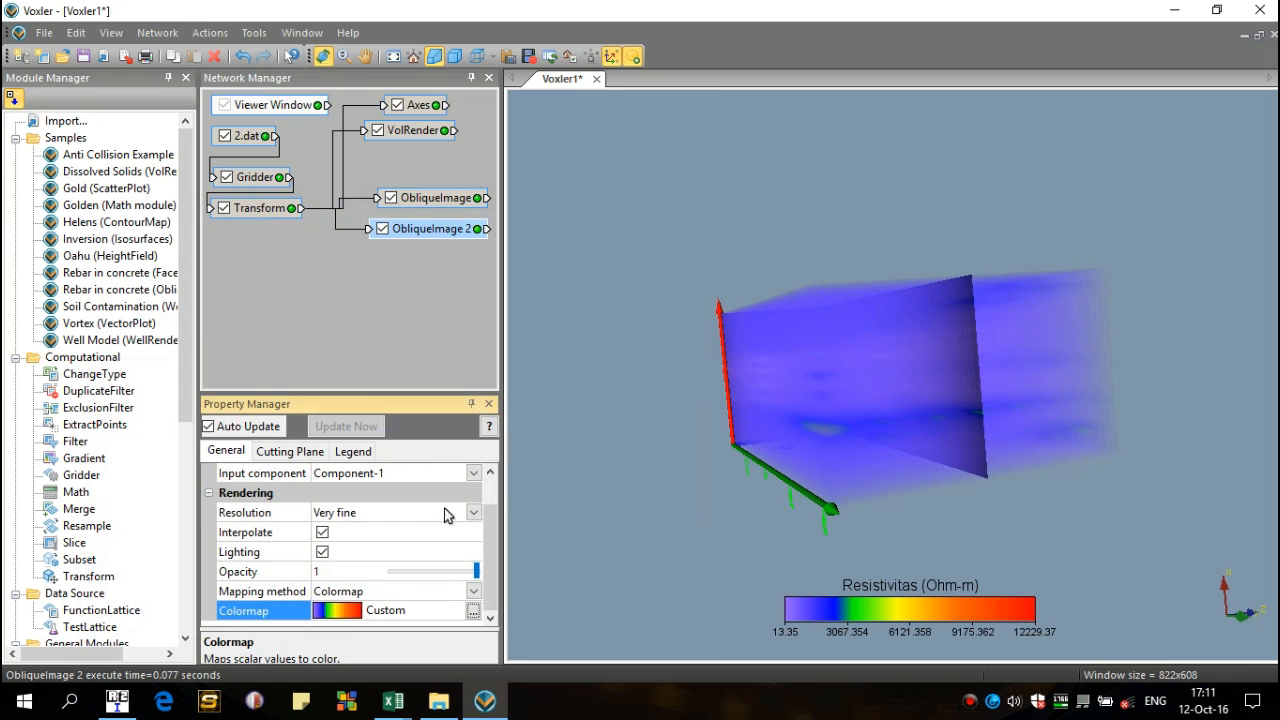
Set the ObliqueImage 2 cutting plane's offset from center to -27.3, keeping the XY plane (axial) orientation.
click(289, 452)
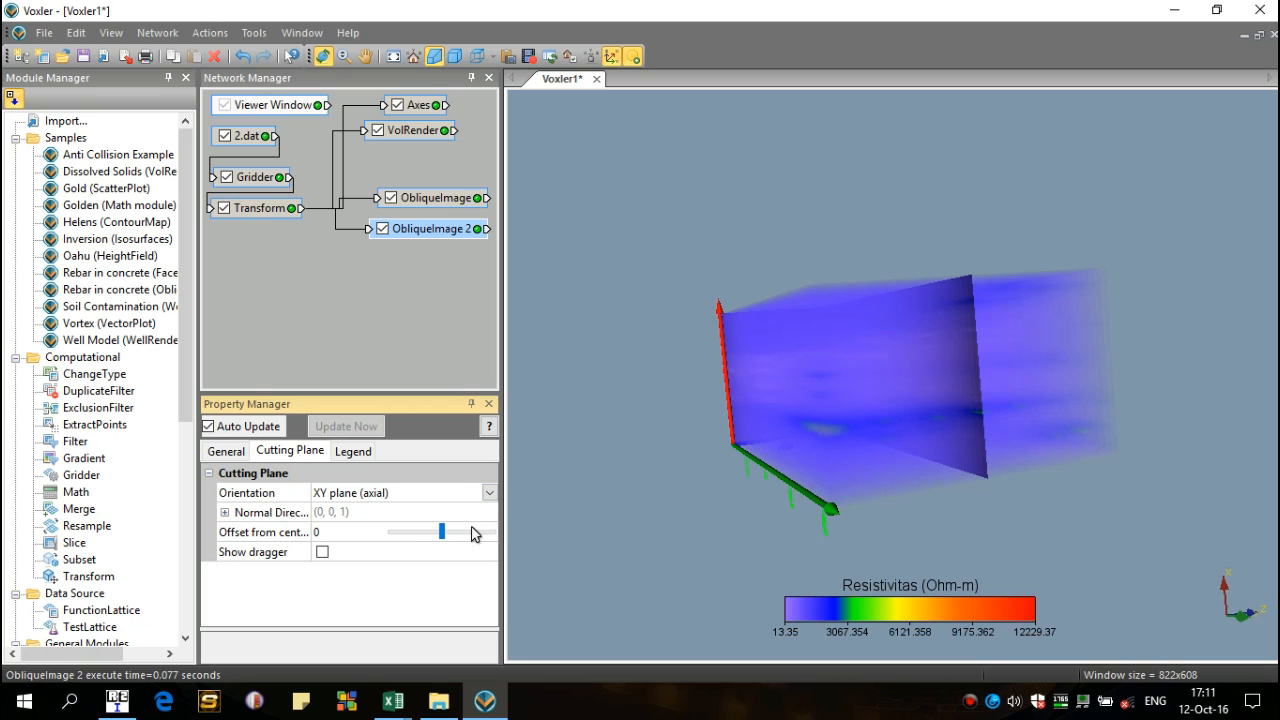
drag(442, 537, 374, 537)
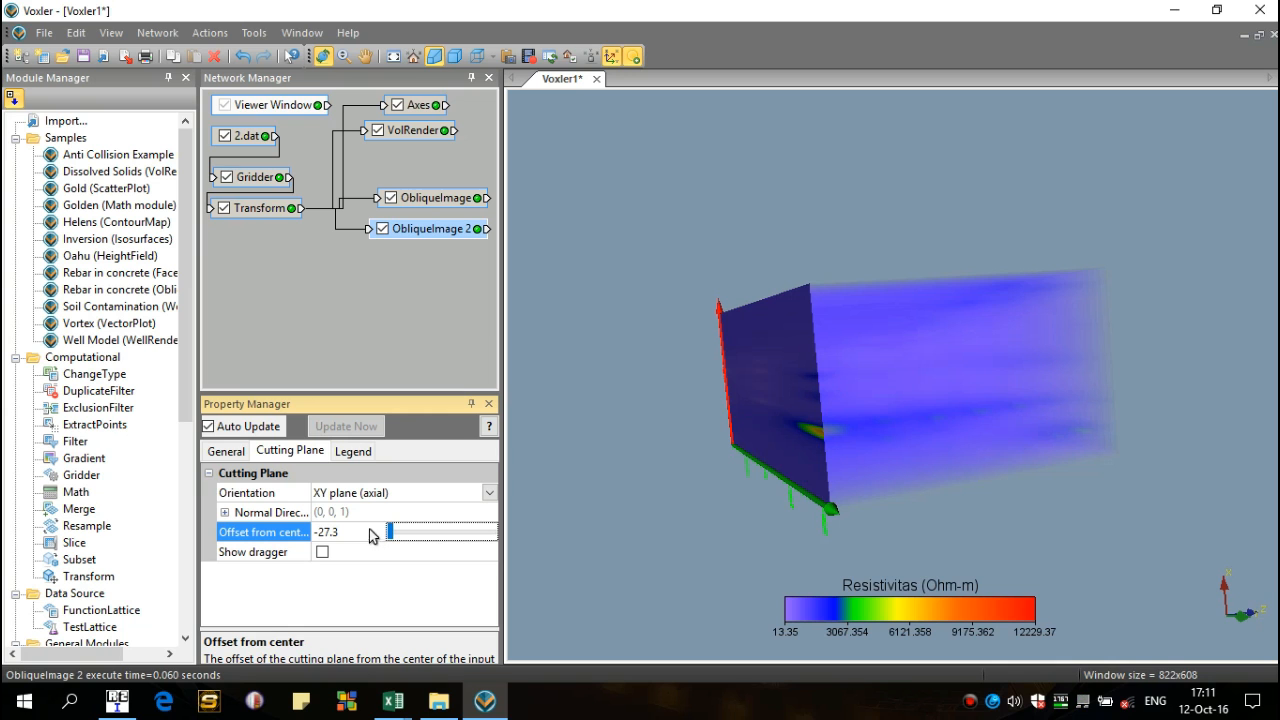
drag(704, 430, 1099, 364)
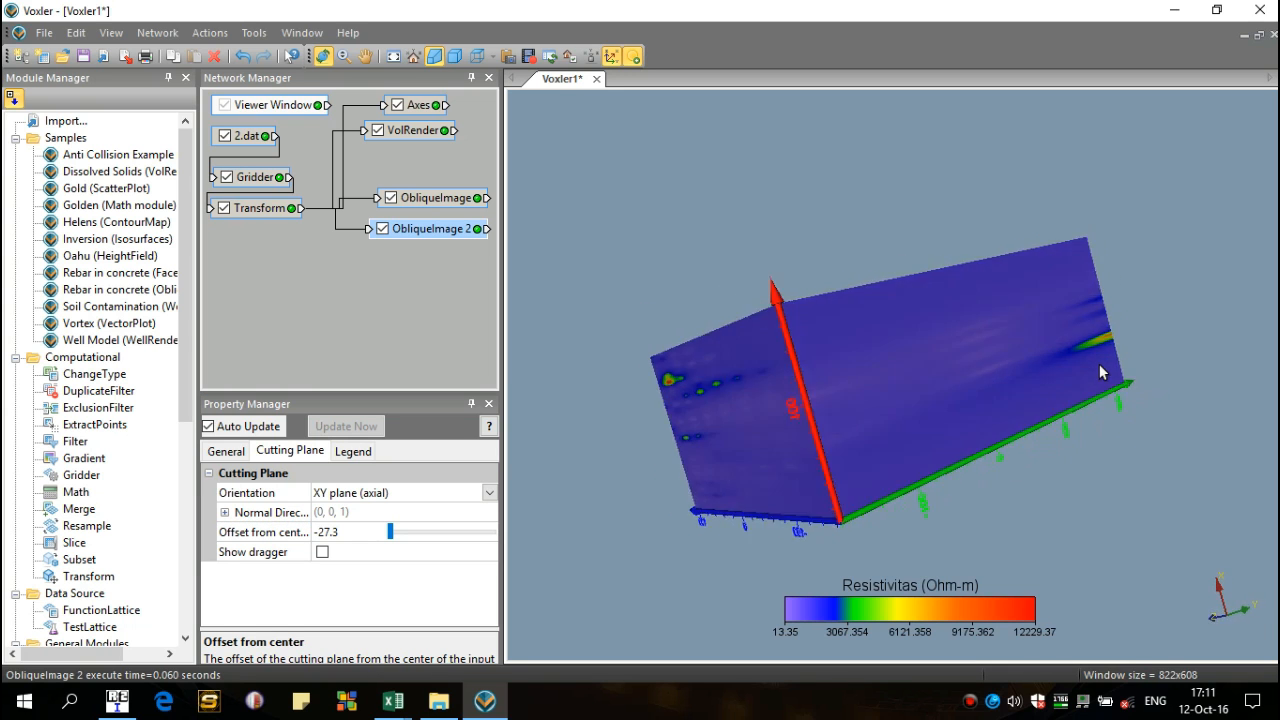
mouse_move(790, 446)
mouse_down()
mouse_move(1003, 419)
mouse_move(799, 424)
mouse_move(892, 367)
mouse_move(946, 390)
mouse_move(850, 404)
mouse_move(920, 392)
mouse_move(929, 463)
mouse_move(974, 386)
mouse_move(797, 423)
mouse_up()
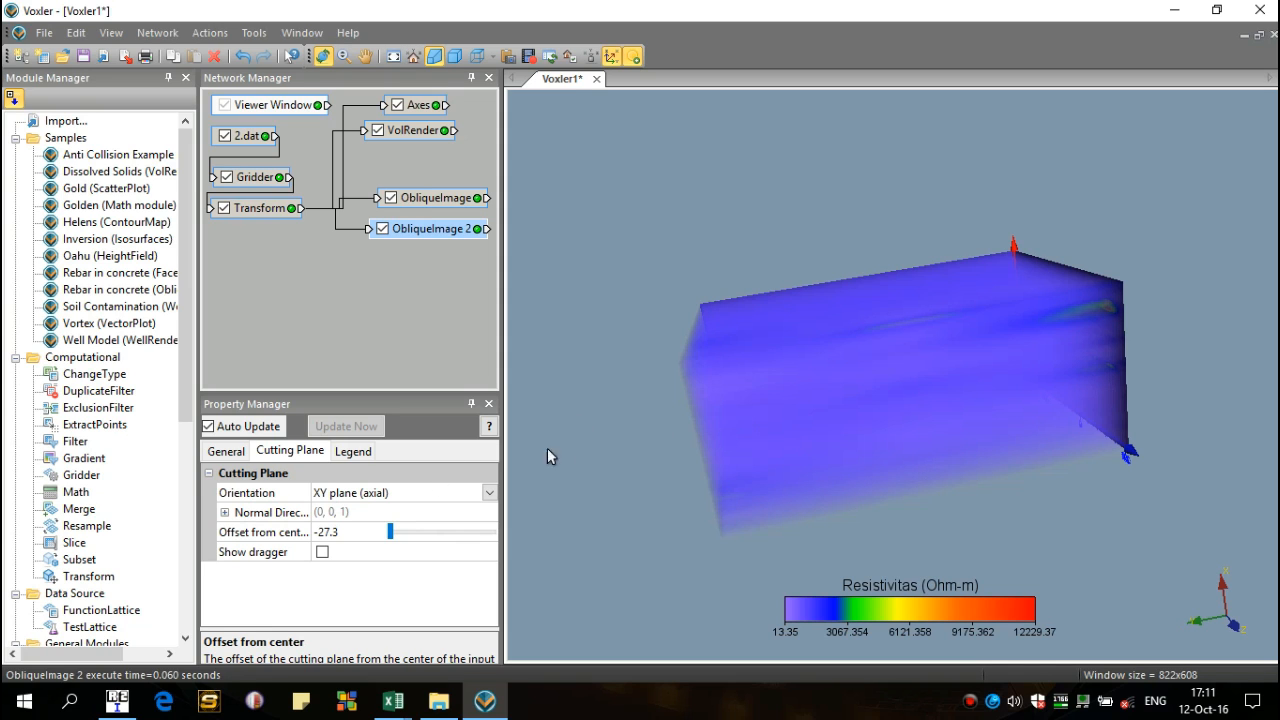
Attach an Isosurface graphics output to the Transform module and set its isovalue to about 2270.66.
right_click(272, 208)
mouse_move(363, 260)
click(766, 366)
drag(433, 531, 406, 532)
Color the Isosurface red and place its module below ObliqueImage 2 in the network.
drag(491, 527, 490, 497)
click(473, 573)
click(456, 588)
click(470, 611)
click(390, 505)
drag(443, 260, 386, 266)
Hide the VolRender output and attach a third ObliqueImage to the Transform module.
drag(840, 410, 790, 350)
click(378, 130)
right_click(305, 208)
click(540, 370)
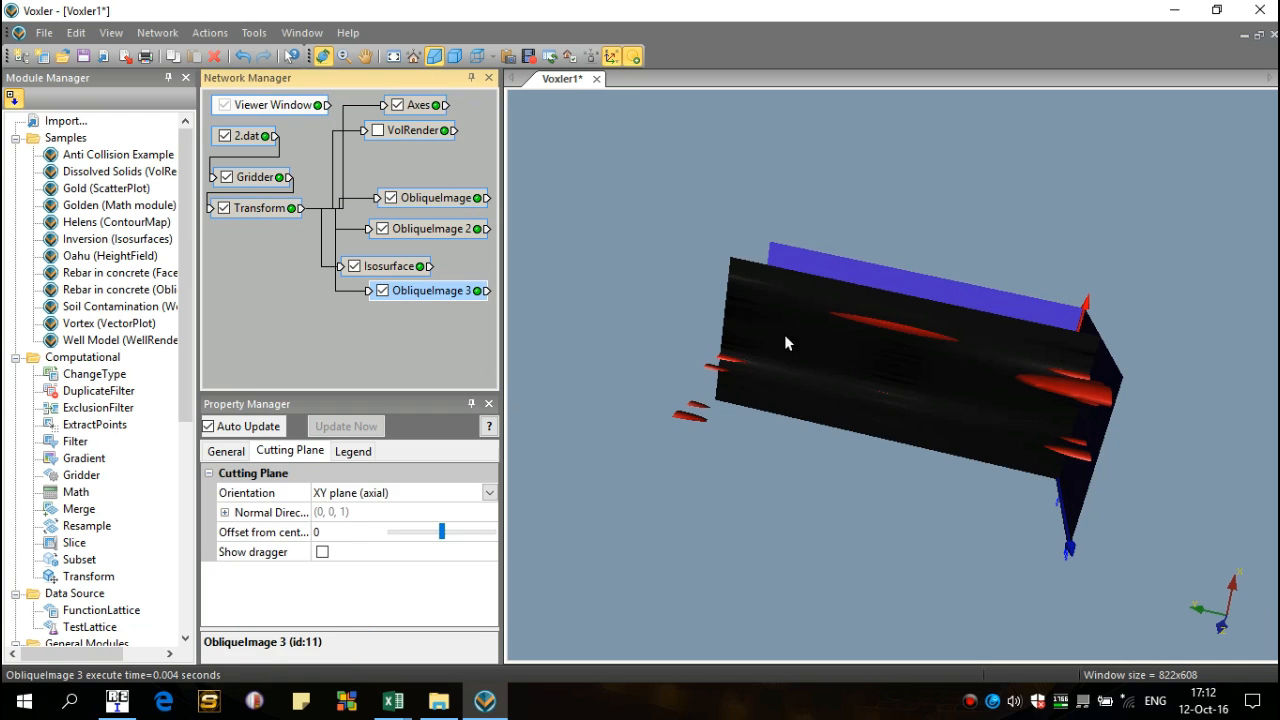
Set ObliqueImage 3's orientation to YZ plane (sagittal) and its resolution to Very fine.
click(489, 493)
click(362, 537)
click(238, 455)
drag(502, 535, 505, 535)
drag(493, 530, 494, 560)
click(476, 513)
click(336, 570)
Load a saved colormap file for ObliqueImage 3 and adjust its cutting plane's offset from center.
click(476, 610)
click(431, 609)
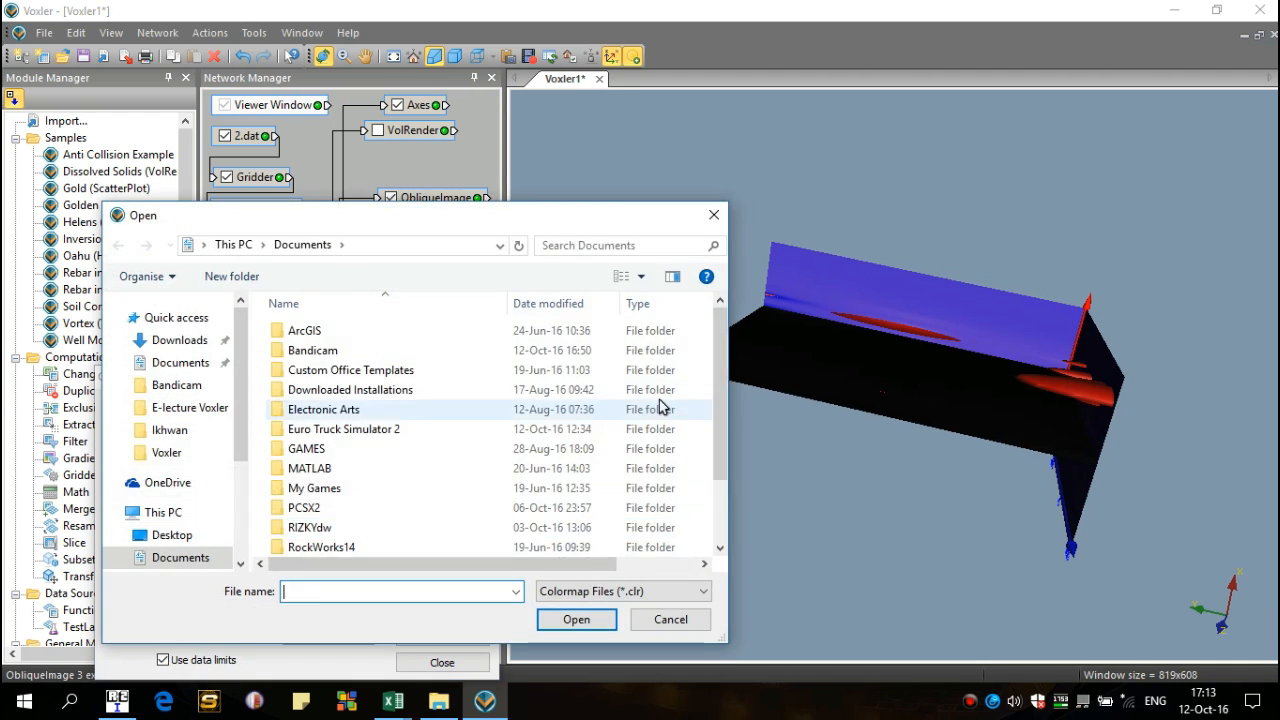
click(574, 617)
click(437, 662)
click(290, 451)
mouse_move(450, 532)
mouse_down()
mouse_move(428, 533)
mouse_move(445, 537)
mouse_up()
Attach a fourth ObliqueImage to the Transform module with the XY plane (axial) orientation.
right_click(252, 204)
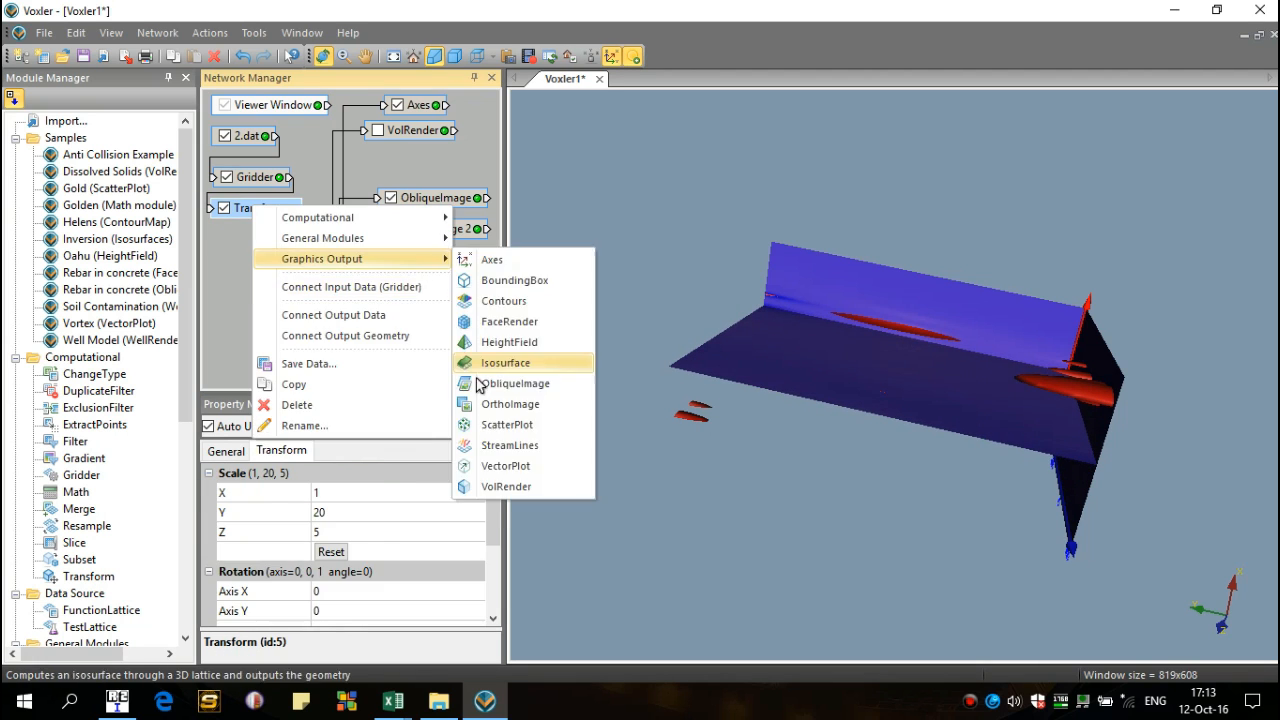
click(484, 384)
click(492, 493)
click(362, 521)
Set the ObliqueImage 4 resolution to Very fine and enable interpolation.
click(228, 452)
click(476, 513)
click(340, 570)
click(322, 533)
scroll(499, 540, down, 1)
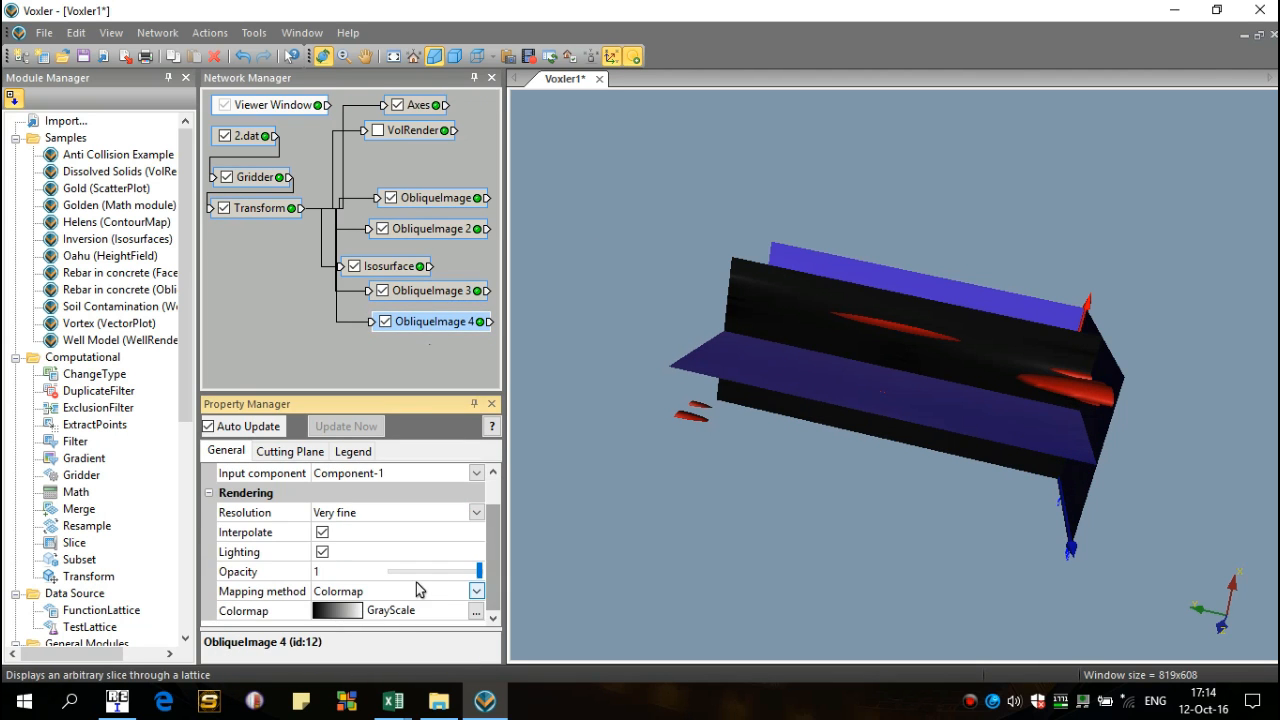
Load the colormap file oblique1.clr from Documents for ObliqueImage 4.
click(477, 613)
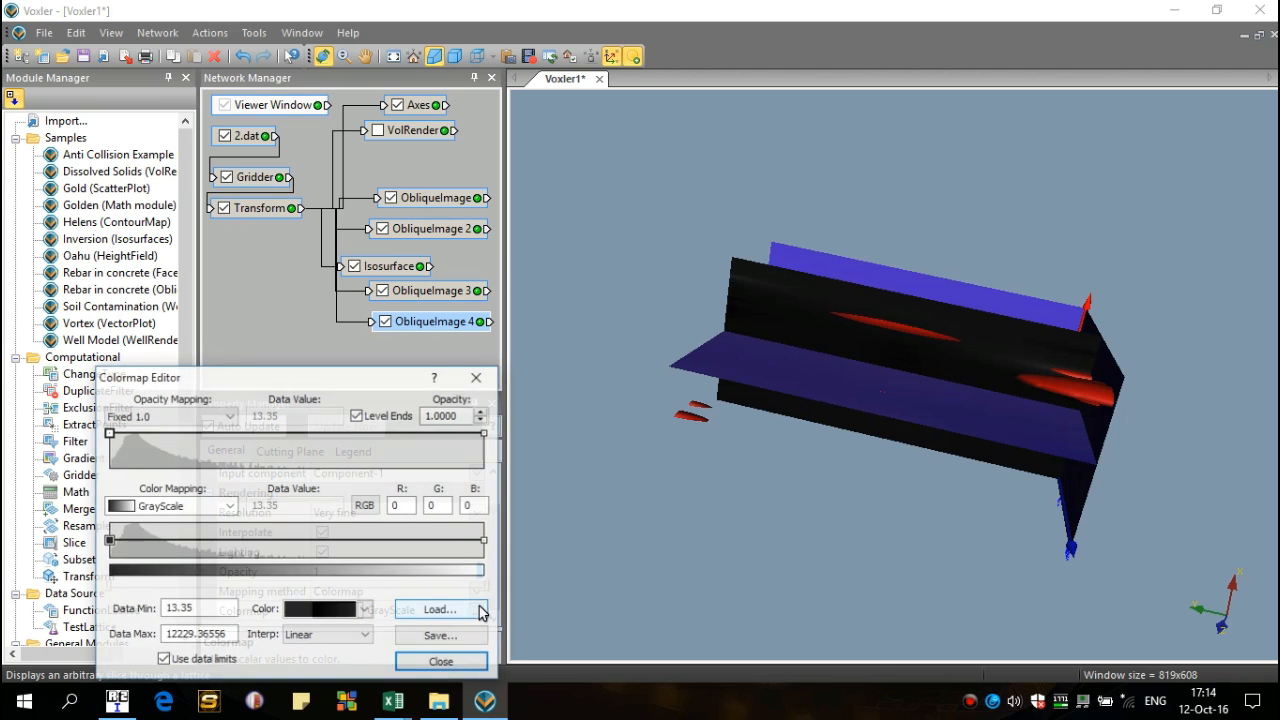
click(457, 610)
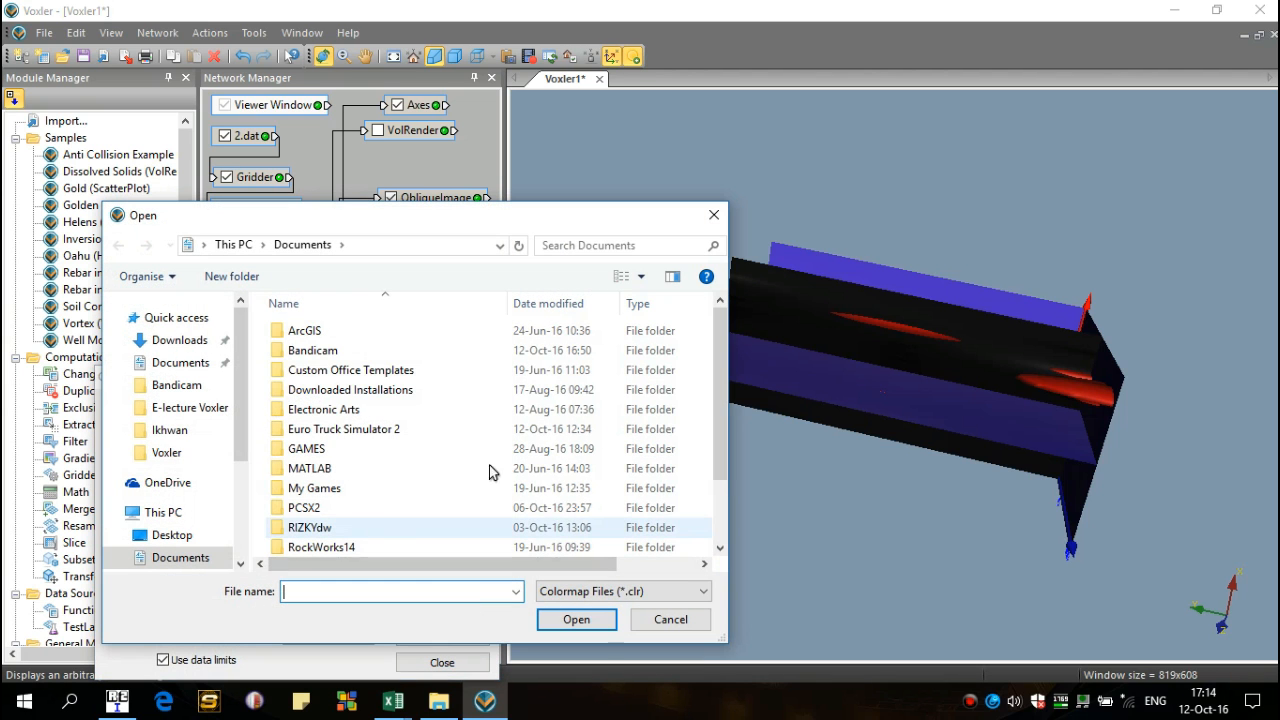
drag(723, 399, 715, 542)
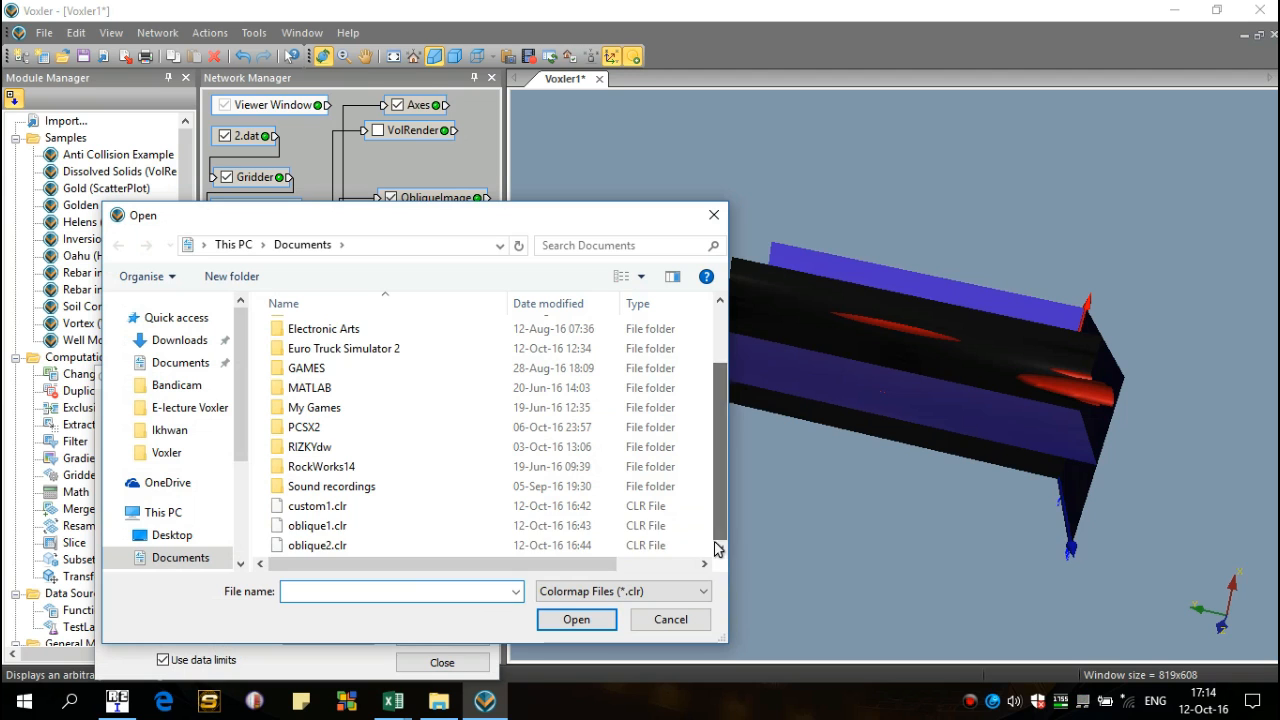
click(389, 529)
double_click(389, 529)
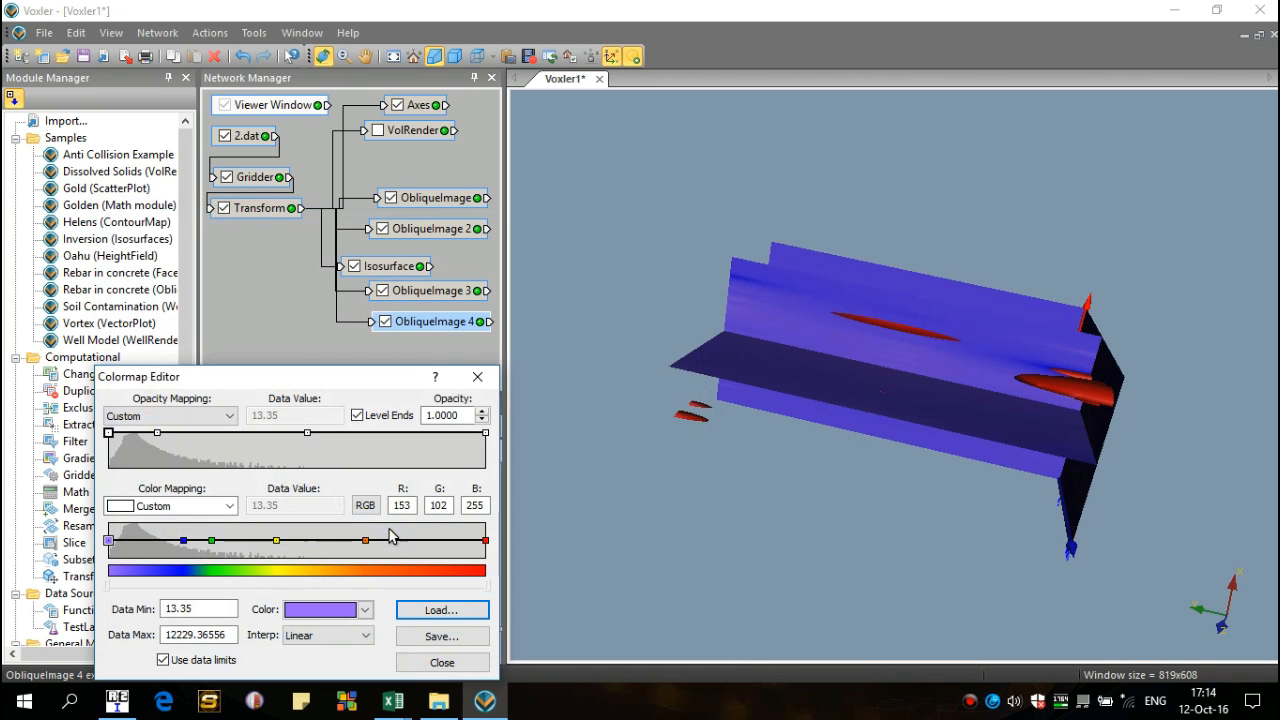
Replace the ObliqueImage 4 colormap with the file oblique2.clr from Documents.
click(455, 611)
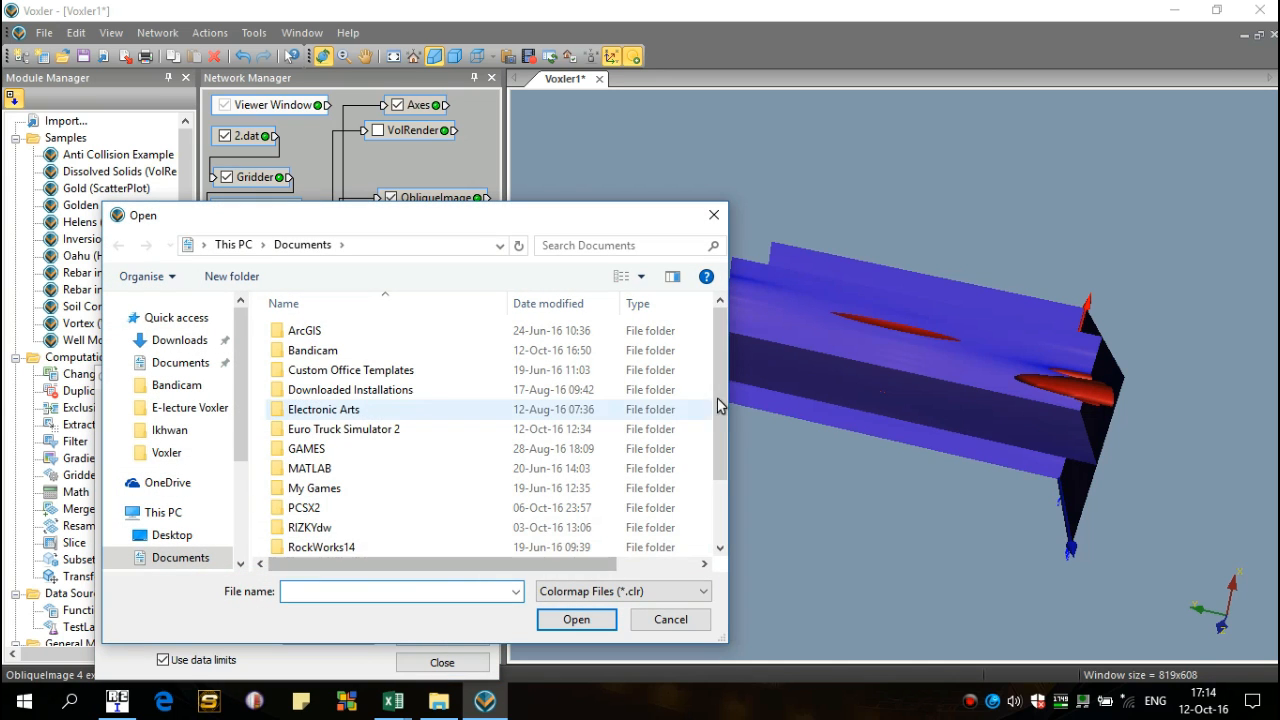
drag(718, 404, 718, 460)
click(502, 543)
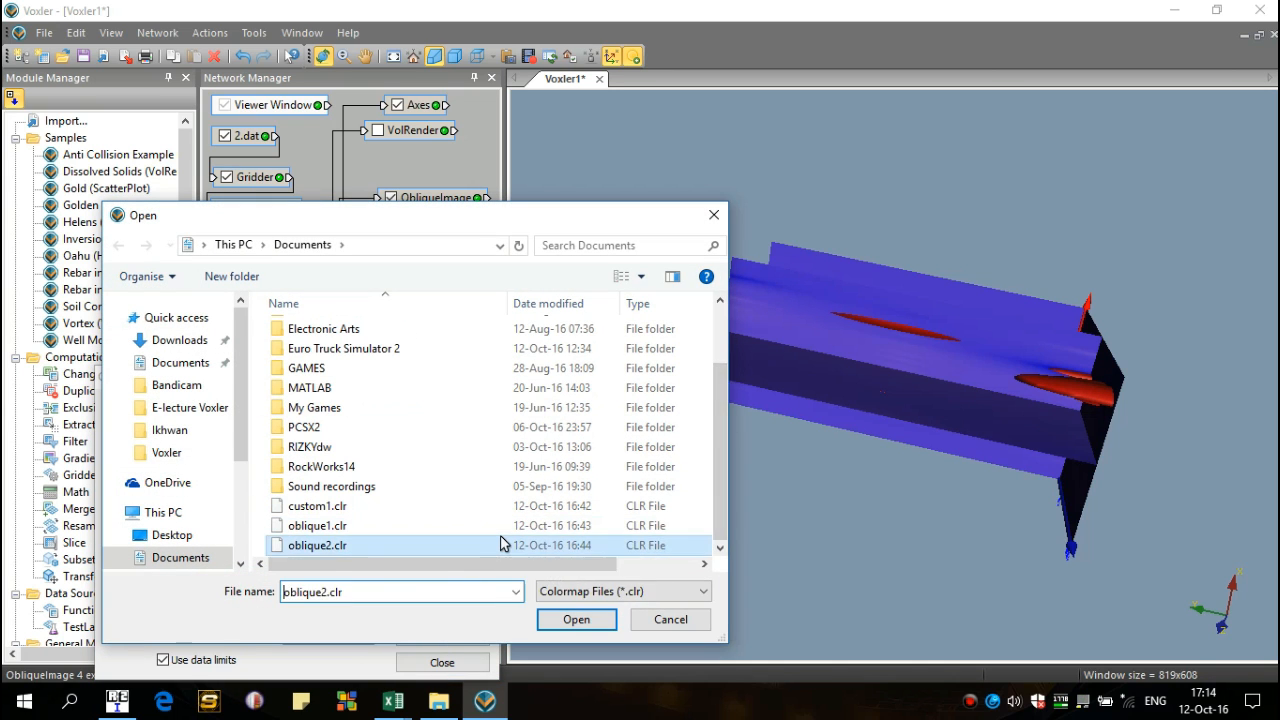
double_click(502, 543)
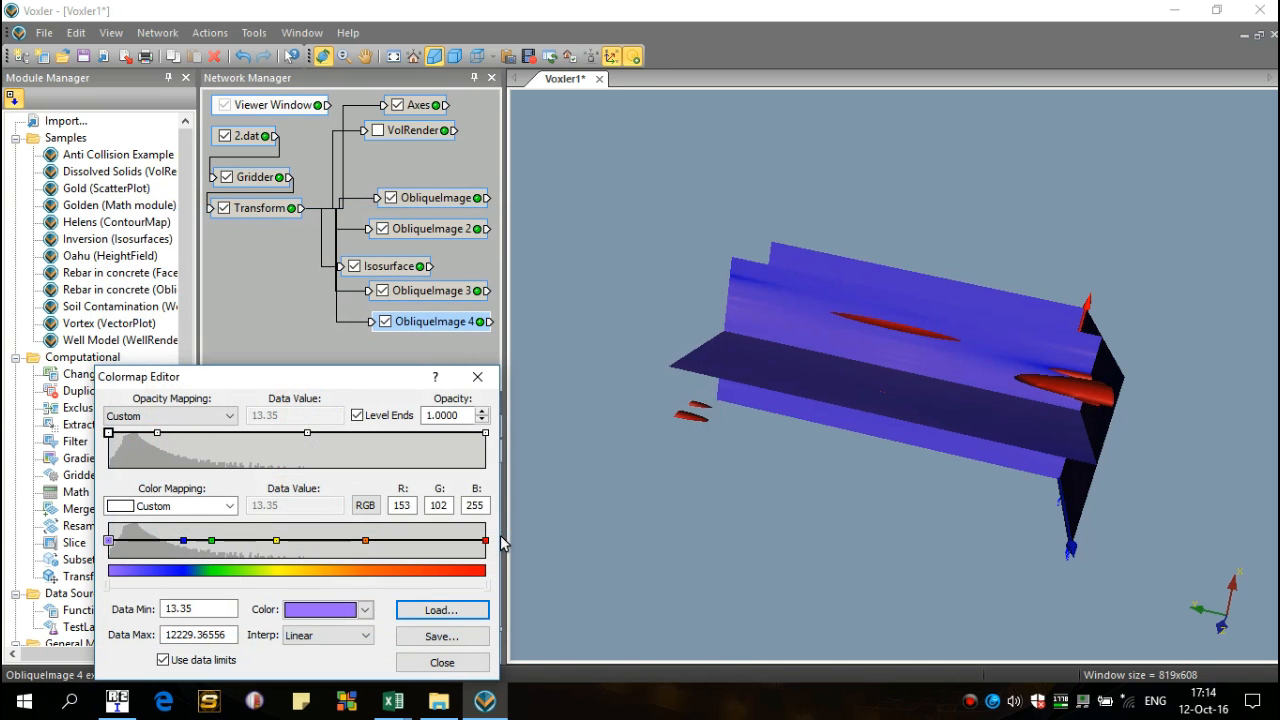
click(455, 660)
Keep ObliqueImage 4's opacity at 1 and set its cutting plane's offset from center to 0.975.
mouse_move(480, 571)
mouse_down()
mouse_move(451, 575)
mouse_move(503, 577)
mouse_up()
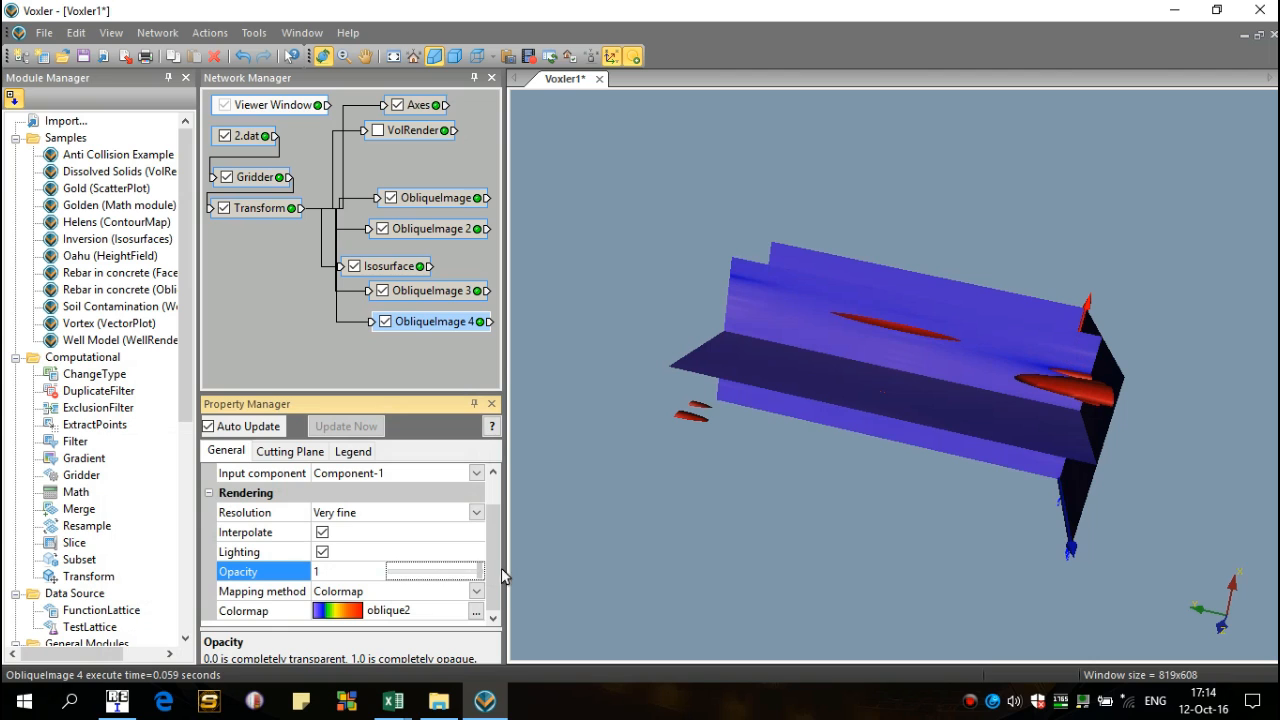
click(304, 454)
mouse_move(445, 533)
mouse_down()
mouse_move(512, 532)
mouse_move(446, 534)
mouse_up()
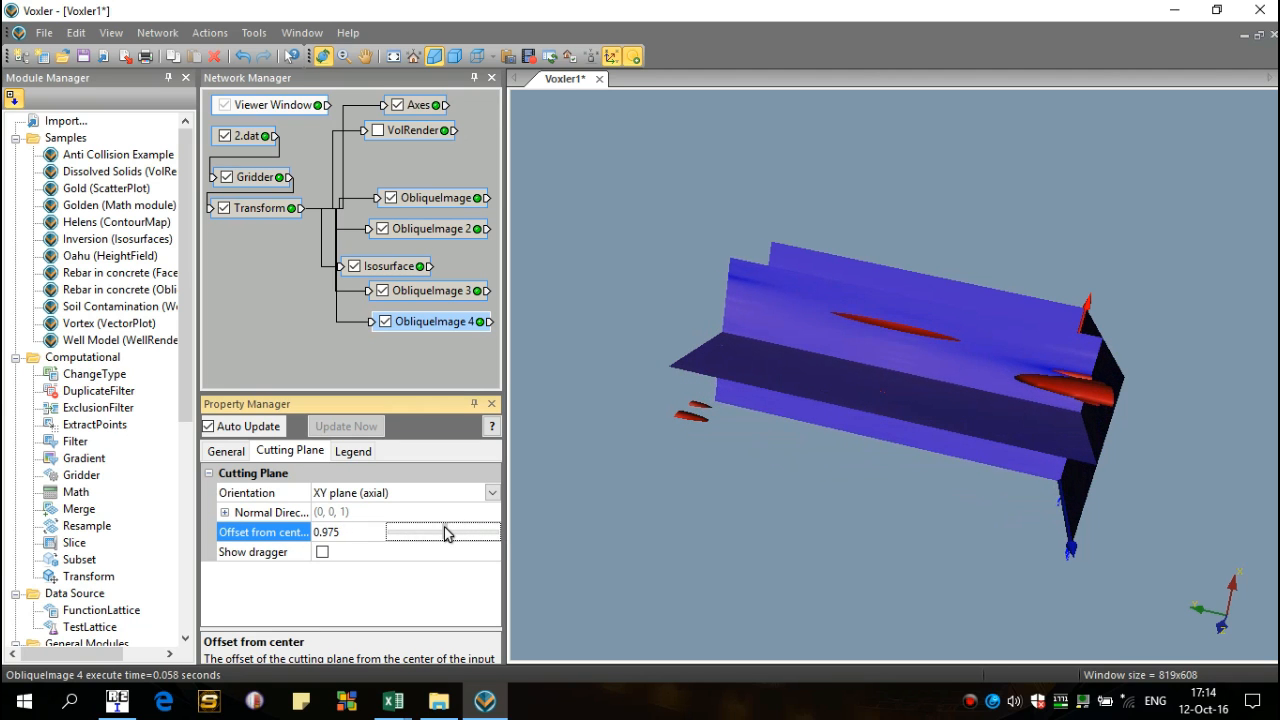
drag(867, 387, 614, 400)
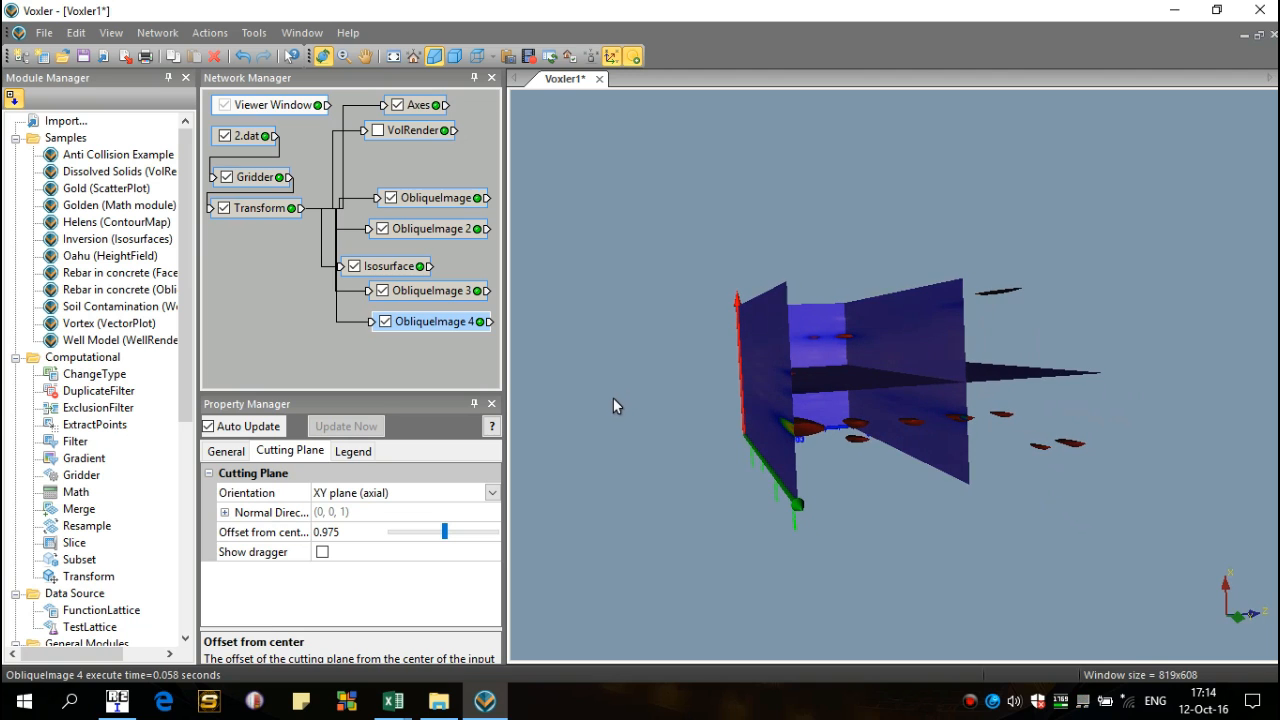
Hide the Isosurface output so that only the oblique slices and axes are shown.
click(353, 267)
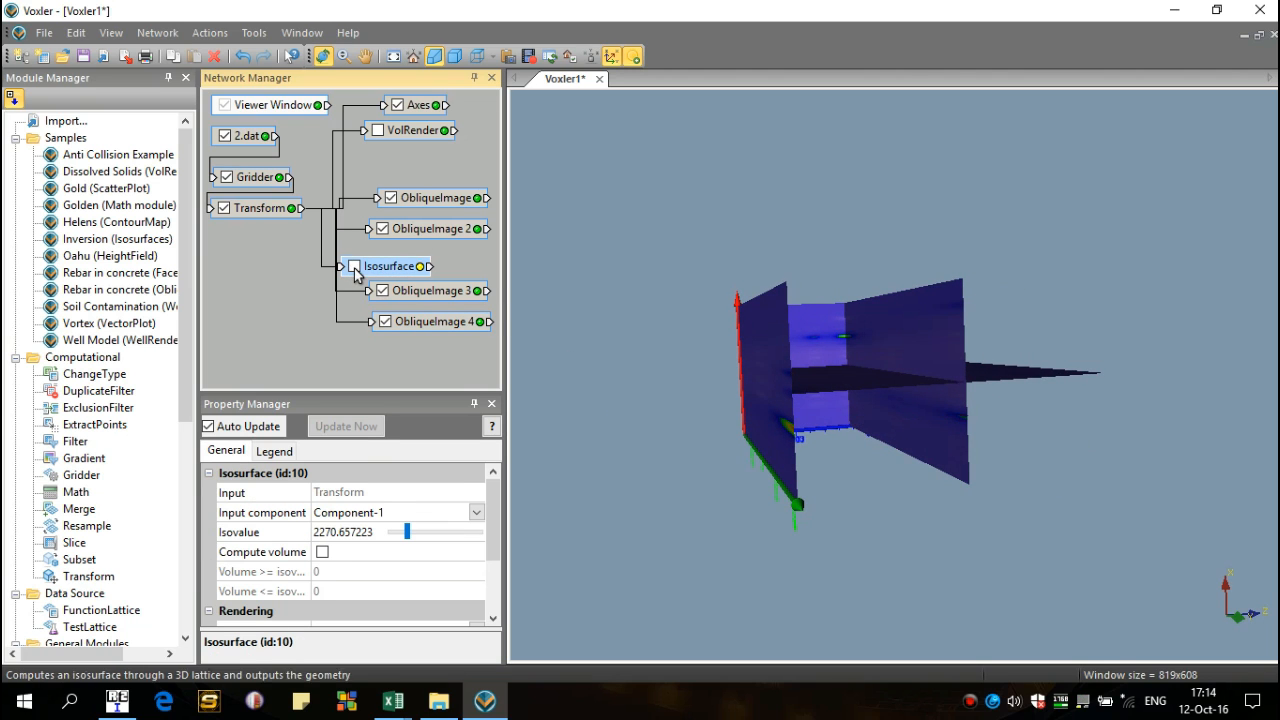
drag(799, 353, 966, 451)
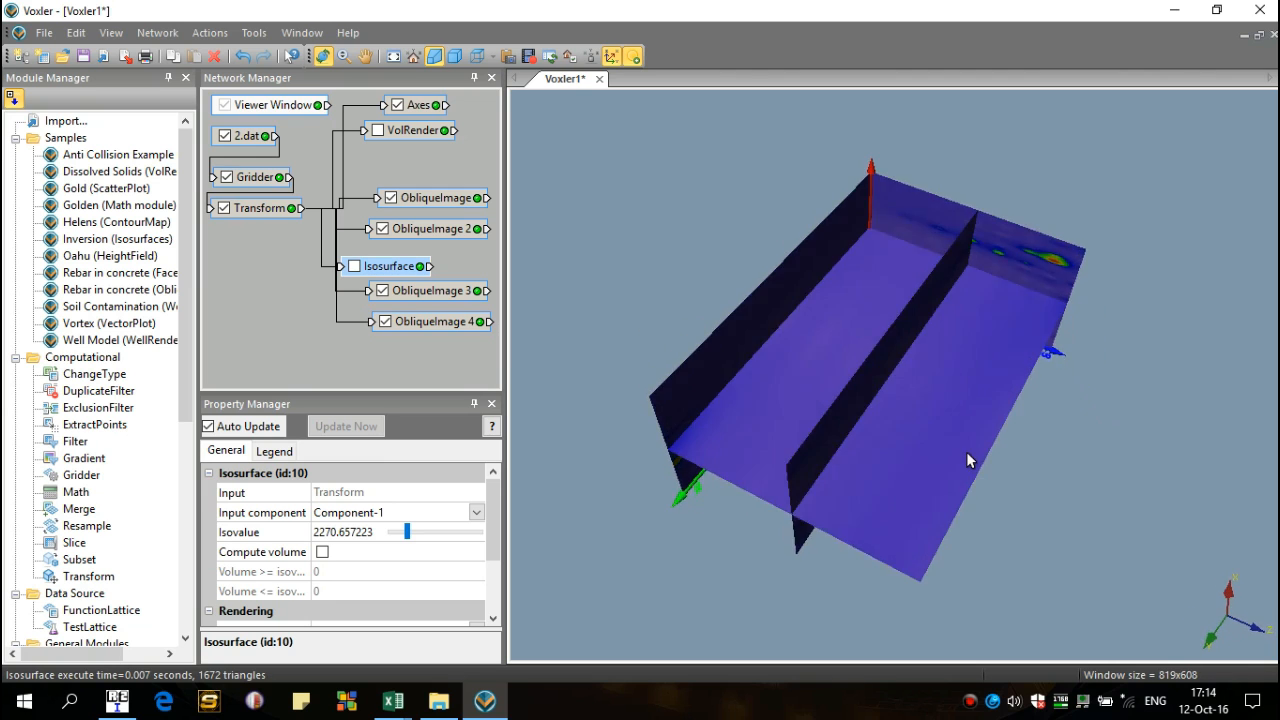